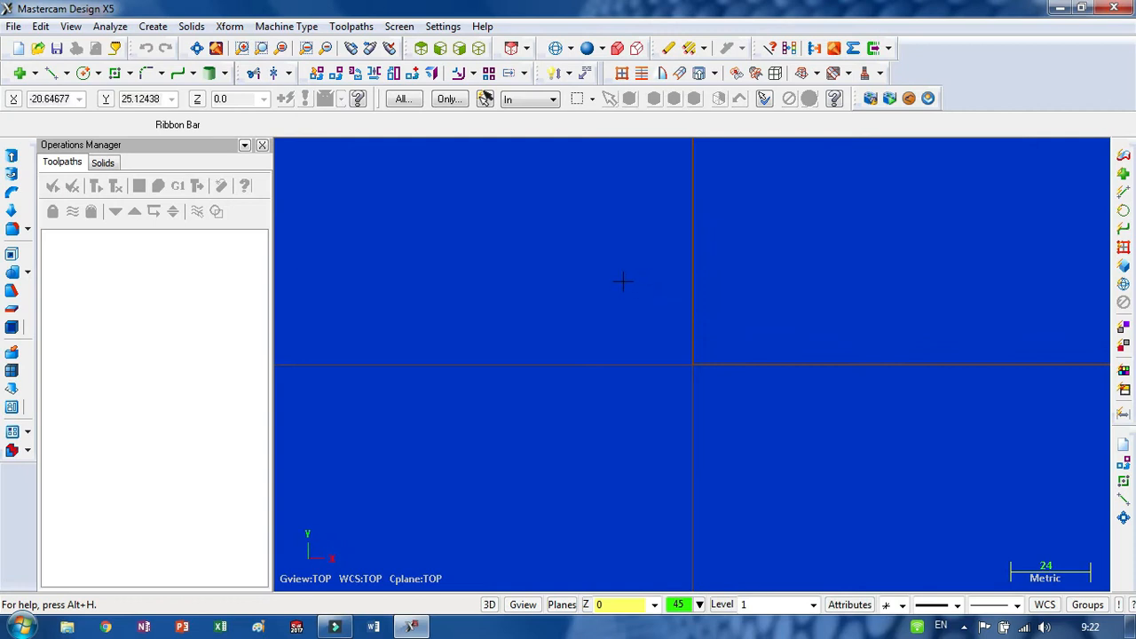
Draw a rectangle from the origin with a width of 100 and a height of -60
click(115, 72)
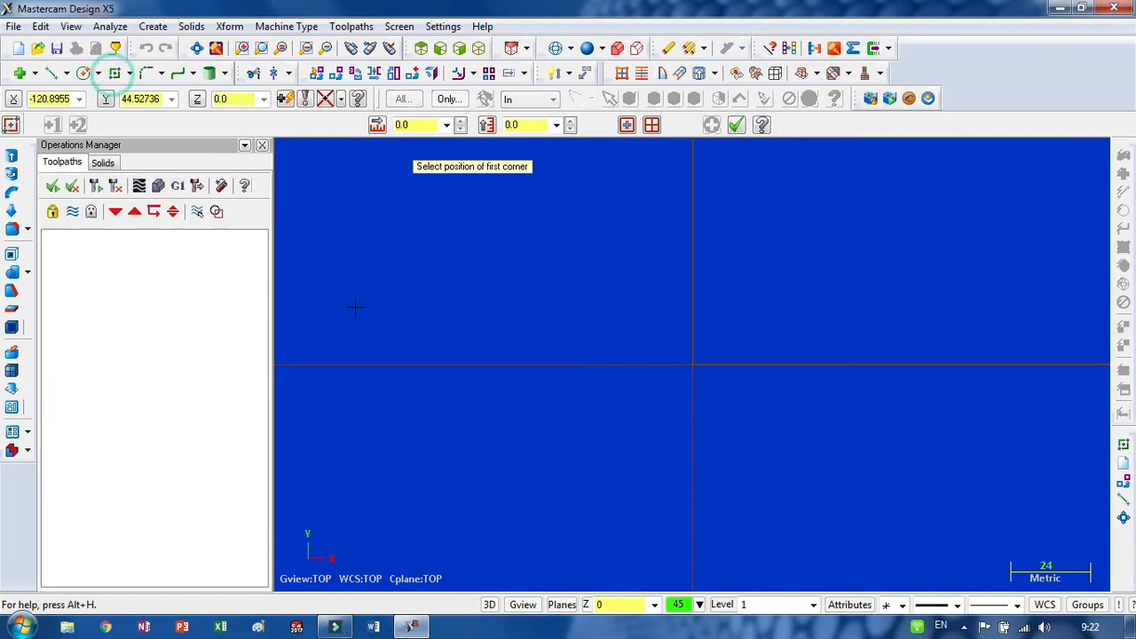
click(693, 366)
click(968, 507)
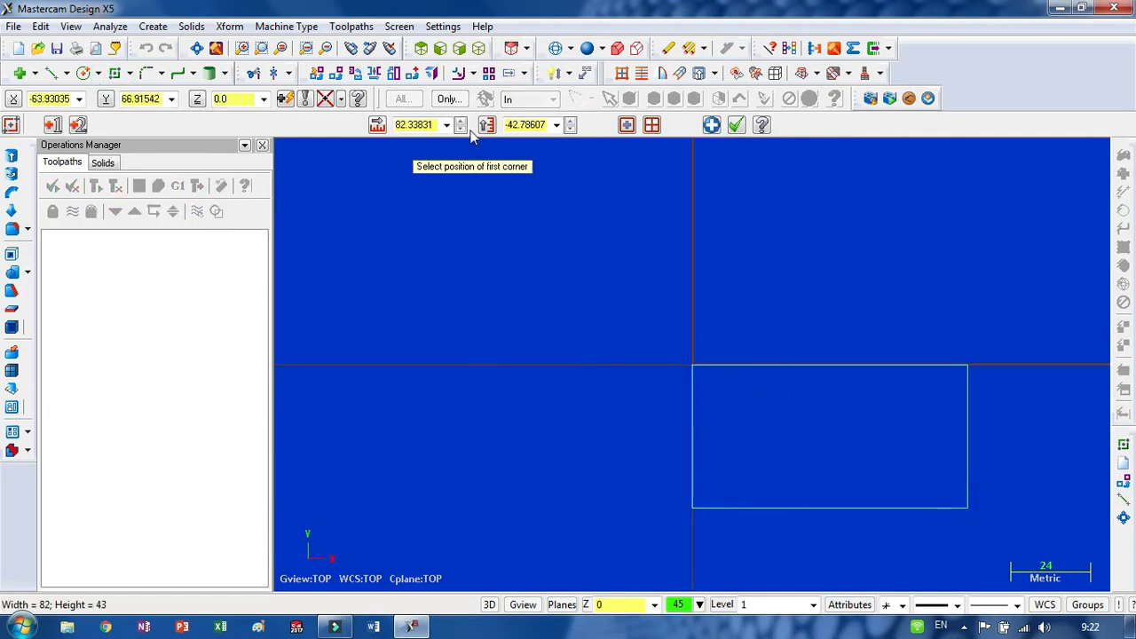
click(417, 125)
text(100)
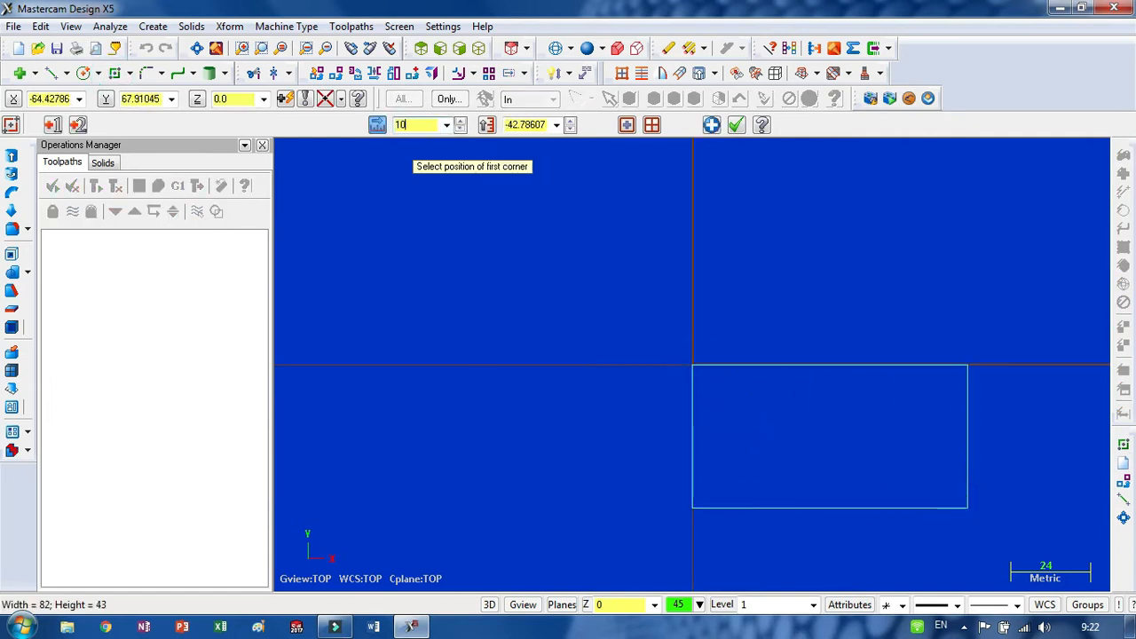
click(509, 124)
text(1)
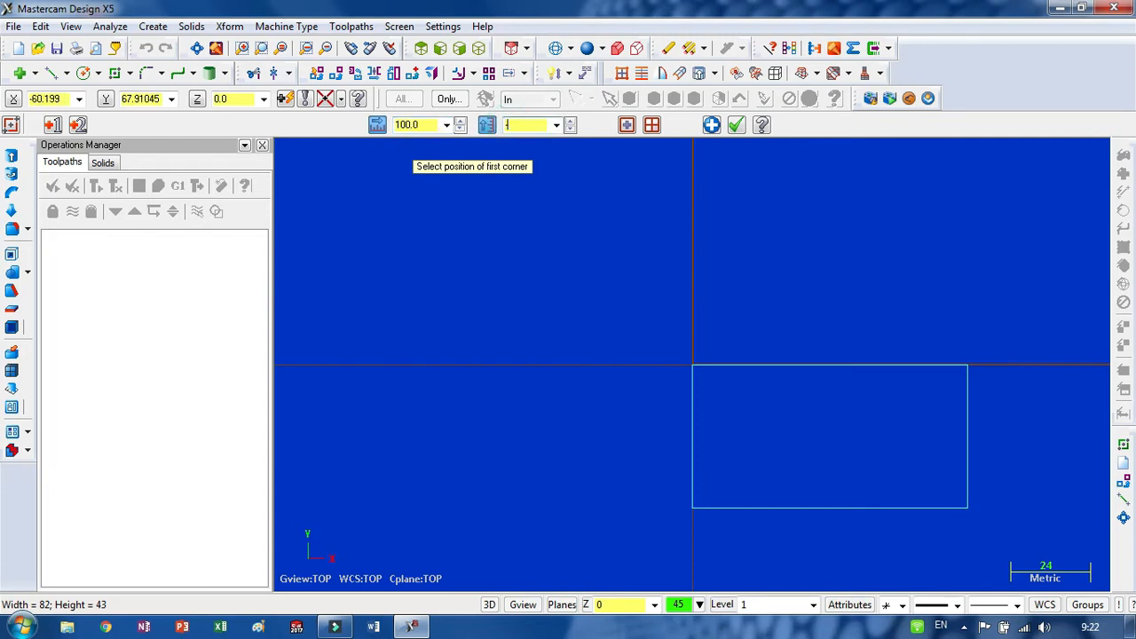
key(Return)
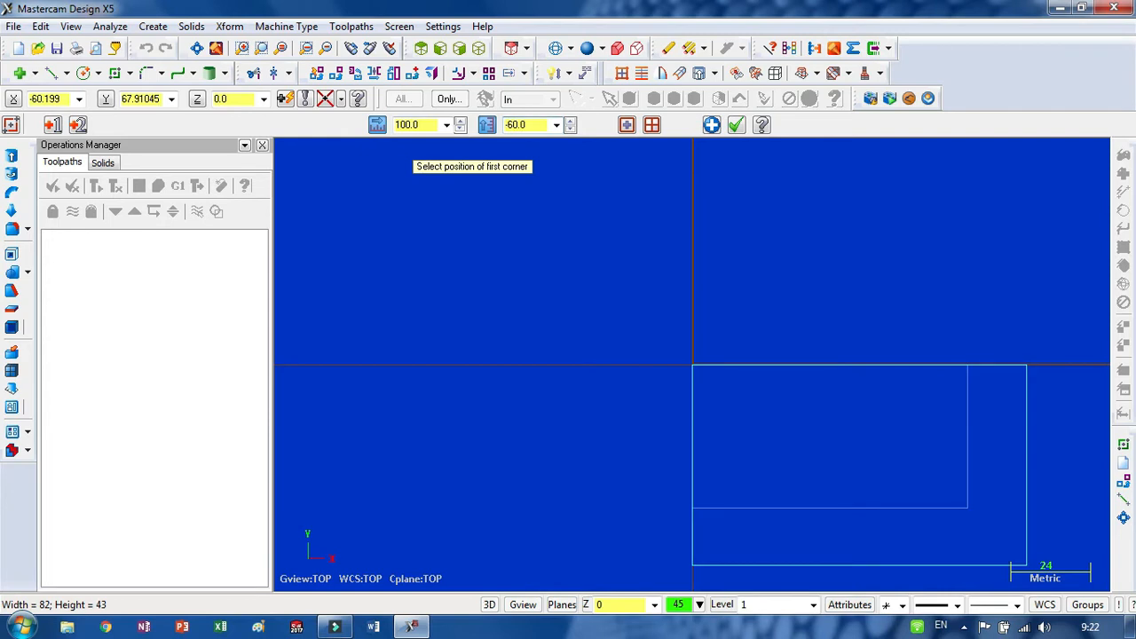
Draw a vertical line from the midpoint of the rectangle's upper edge to the midpoint of its lower edge
right_click(636, 293)
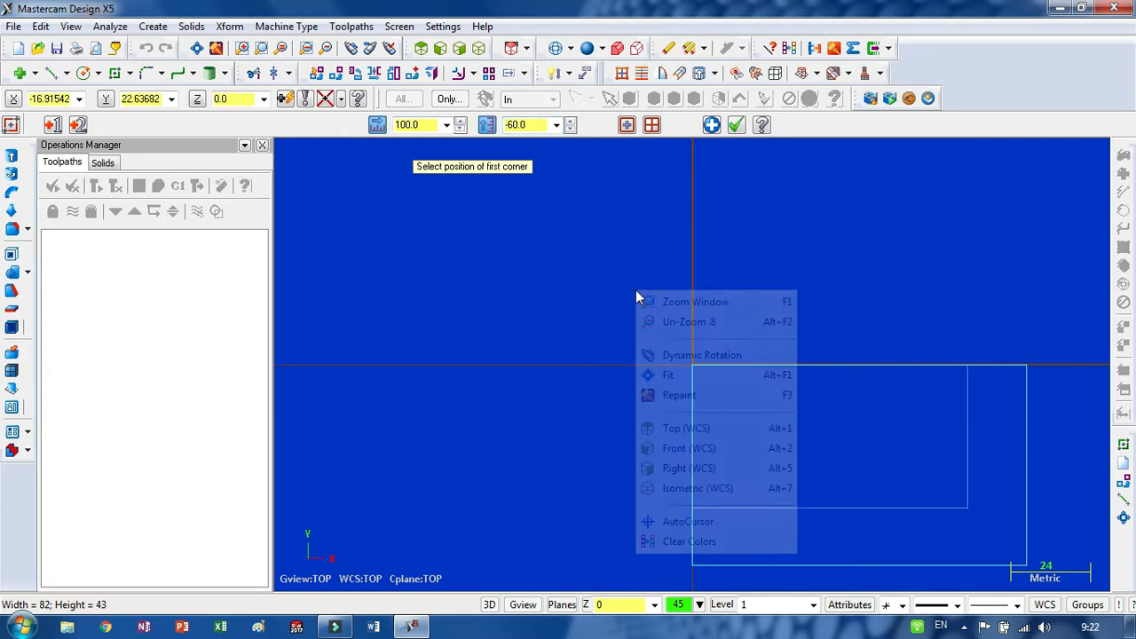
click(667, 374)
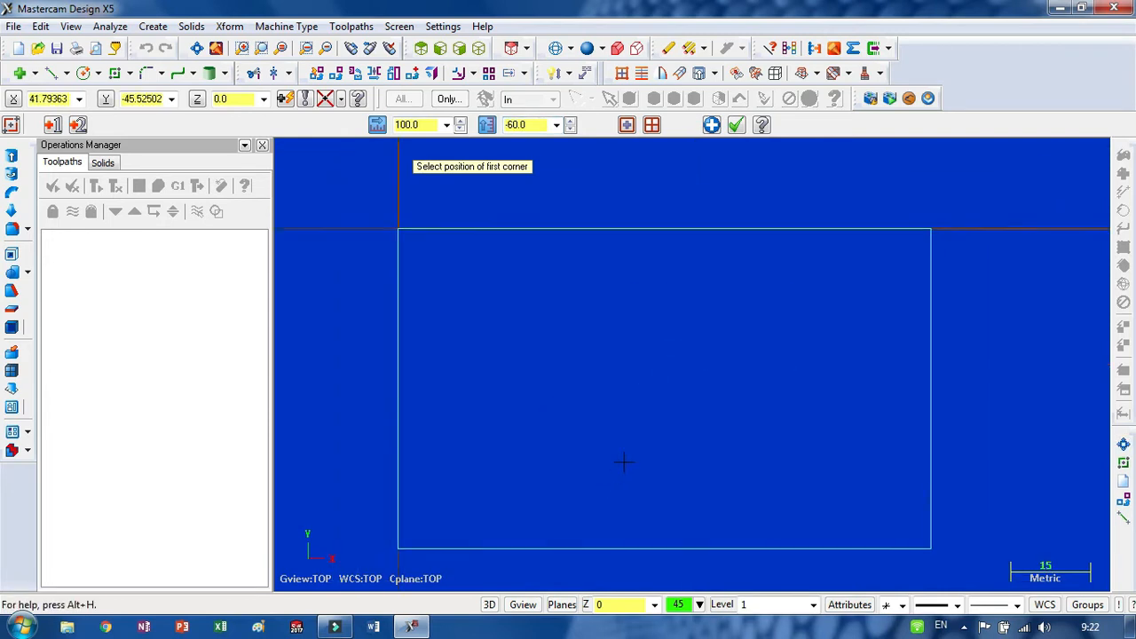
scroll(659, 378, up, 1)
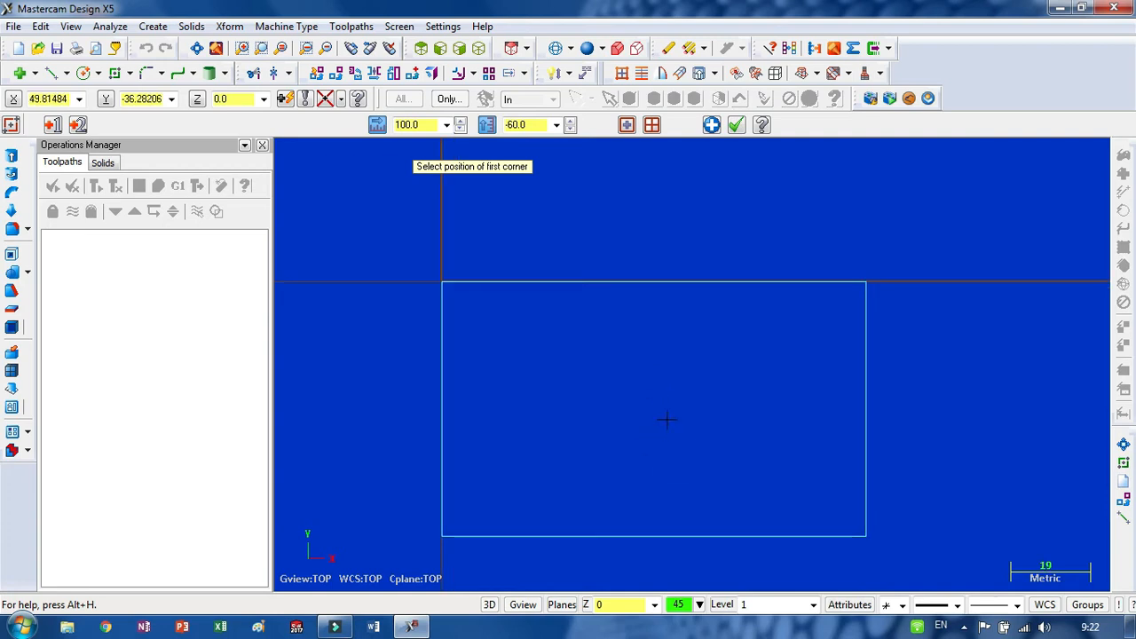
scroll(695, 418, down, 1)
scroll(696, 421, up, 1)
scroll(834, 320, down, 1)
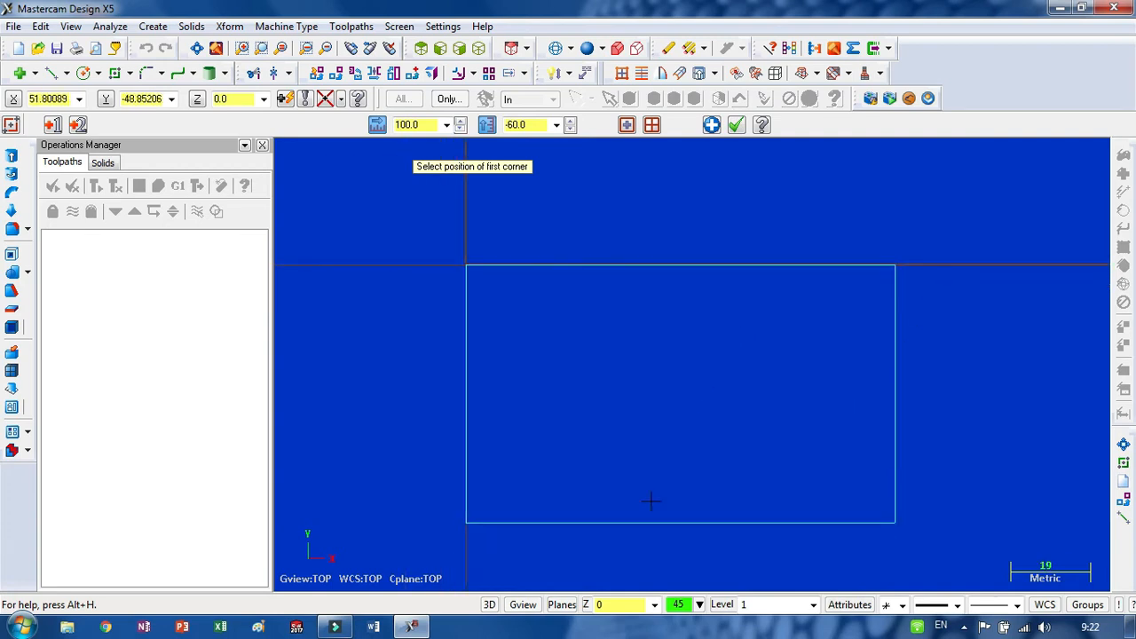
scroll(651, 493, up, 1)
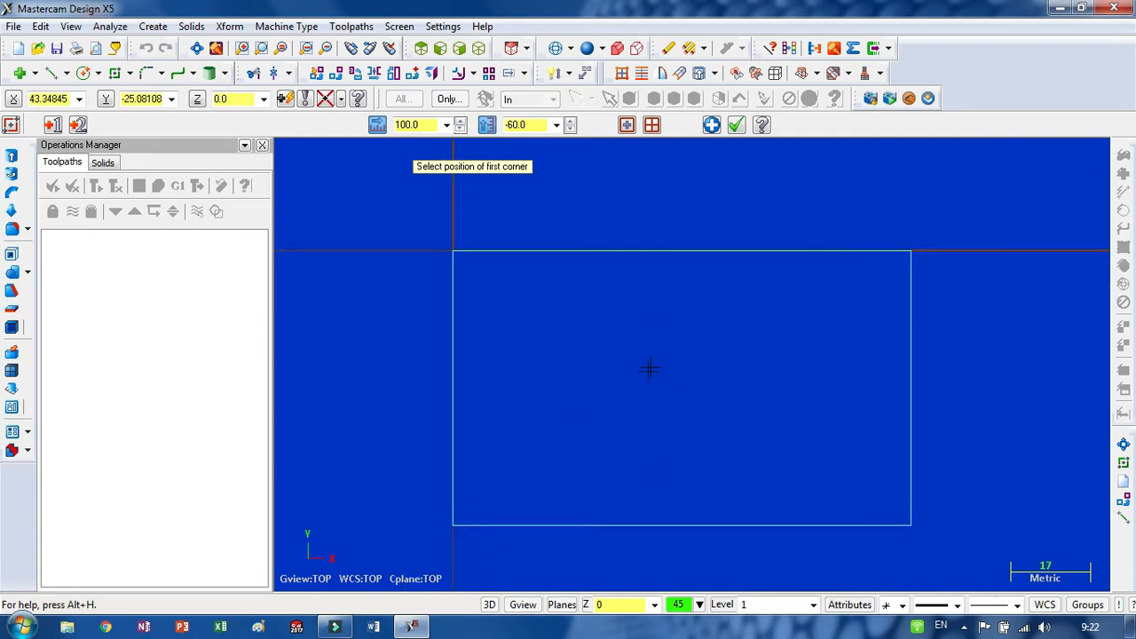
click(51, 73)
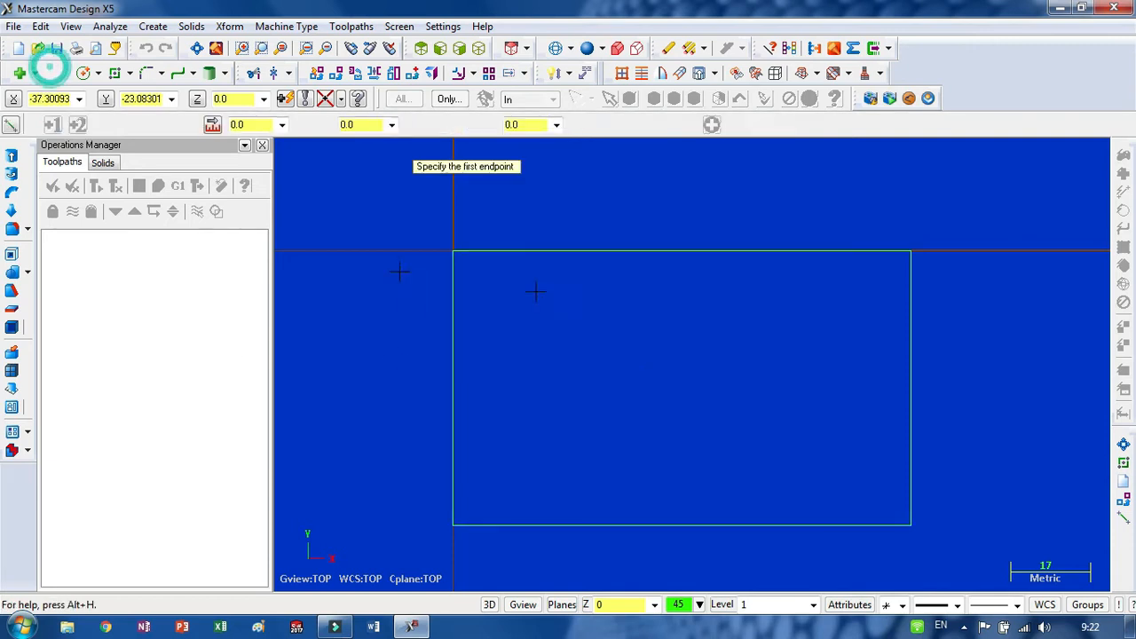
click(681, 251)
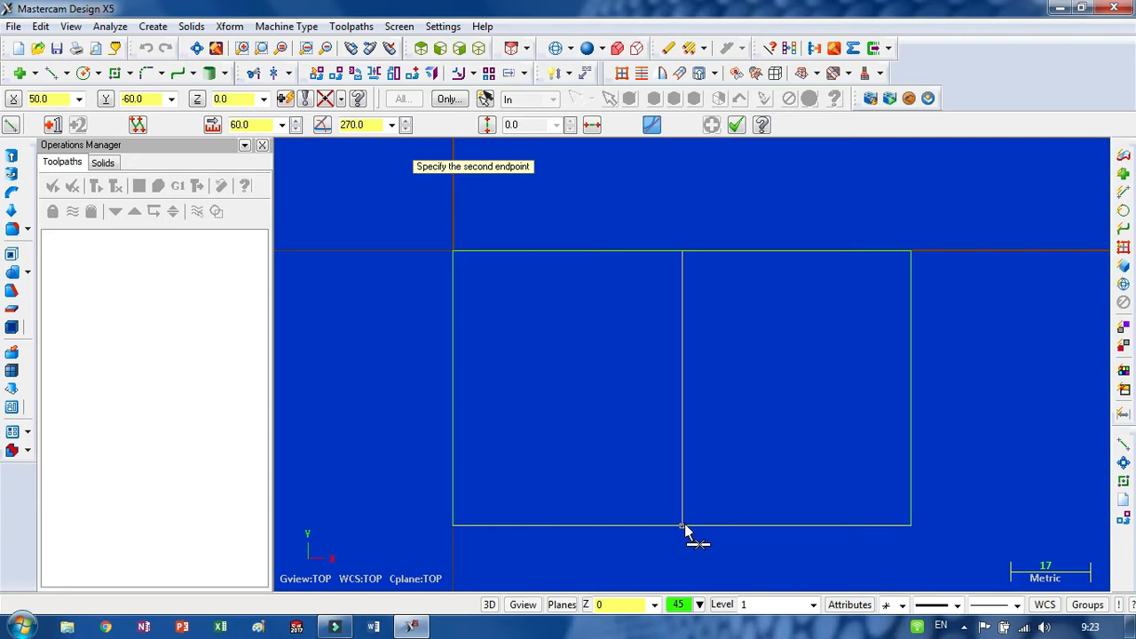
click(683, 525)
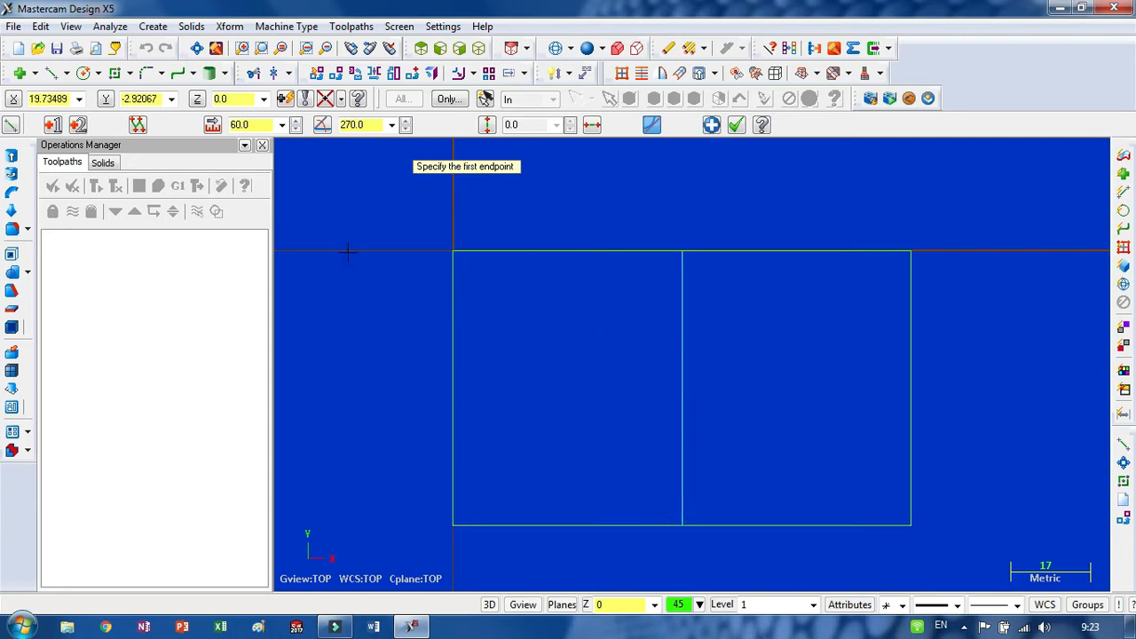
Create a centre-anchored rectangular shape 40 wide and 30 high at the midpoint of the vertical line
click(129, 73)
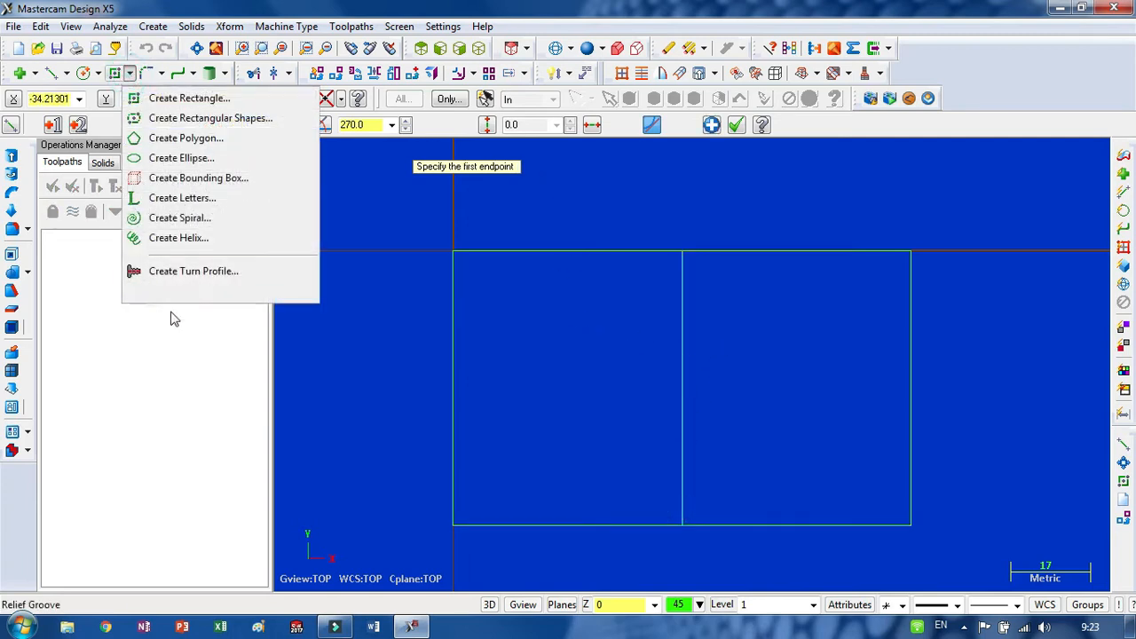
click(146, 118)
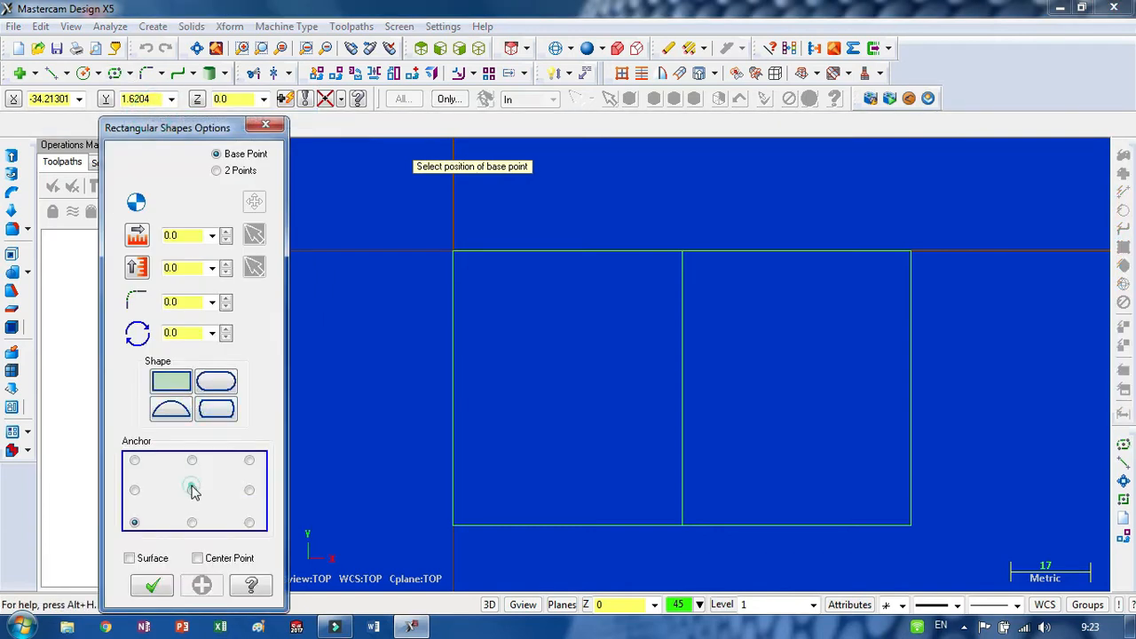
click(192, 489)
click(682, 389)
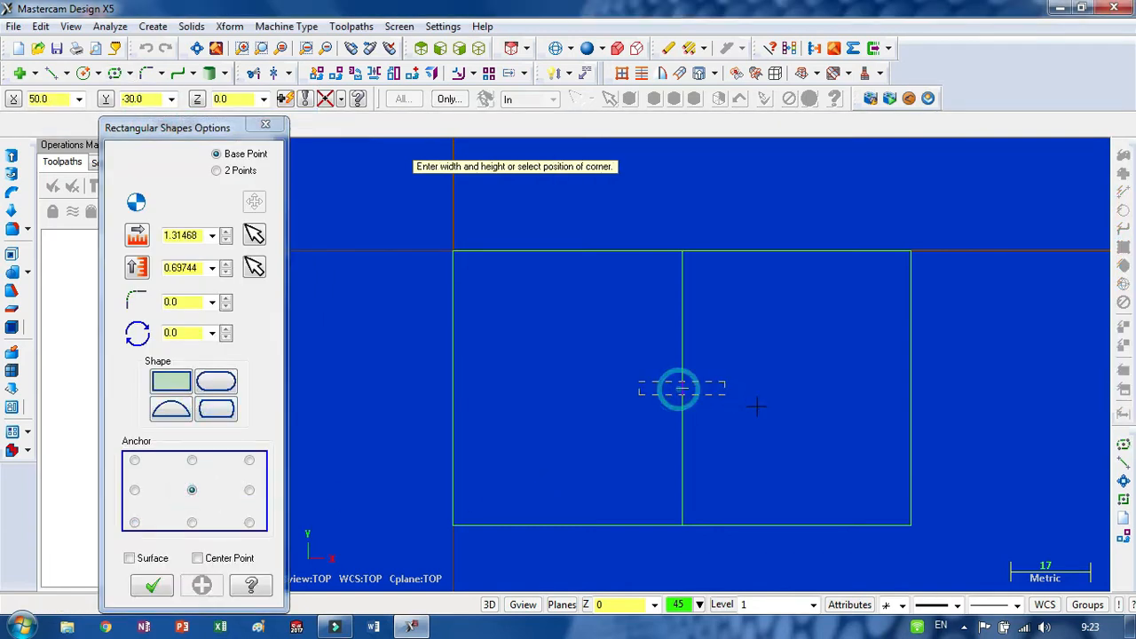
click(770, 443)
double_click(178, 268)
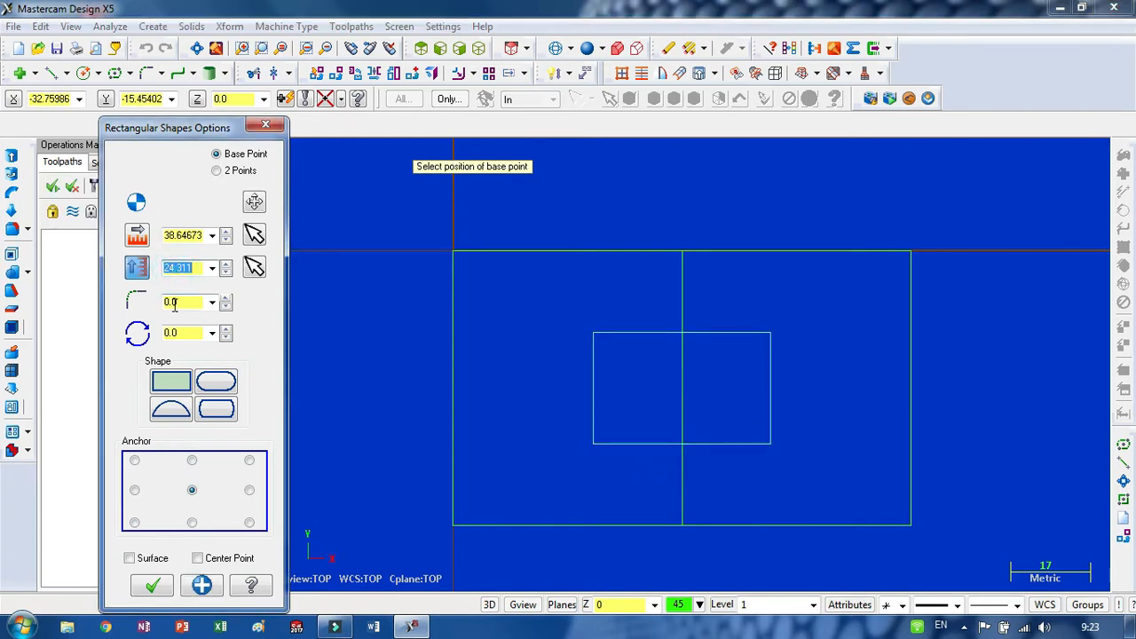
text(30)
double_click(184, 234)
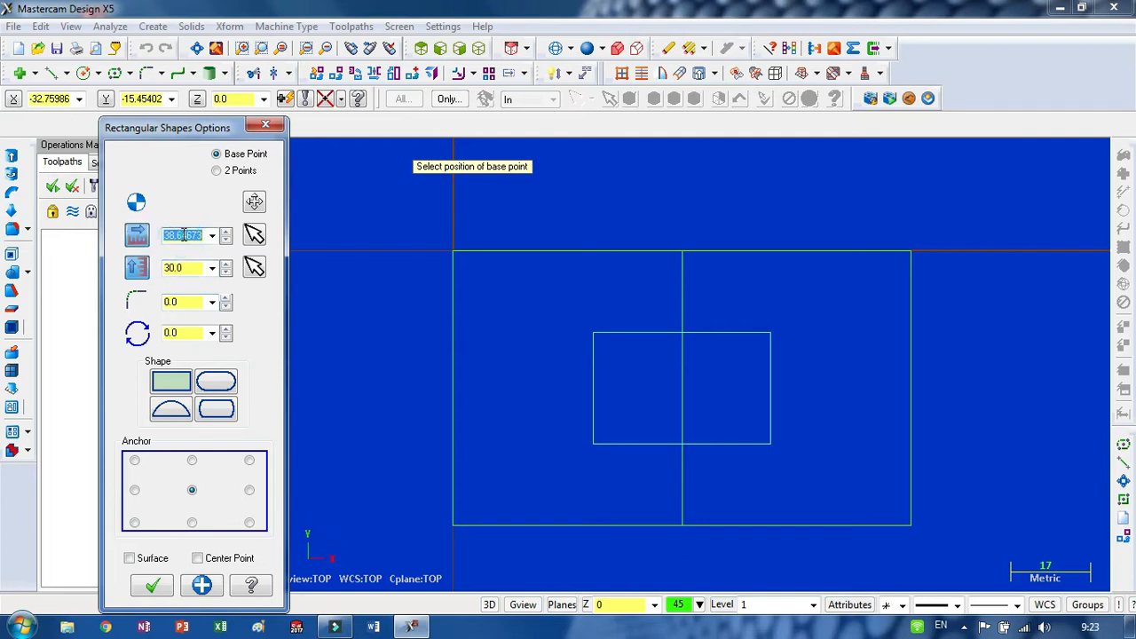
text(40)
click(151, 587)
In the isometric view, translate a copy of the outer rectangle's four edges by -20 in Z
scroll(672, 449, down, 2)
scroll(708, 436, up, 1)
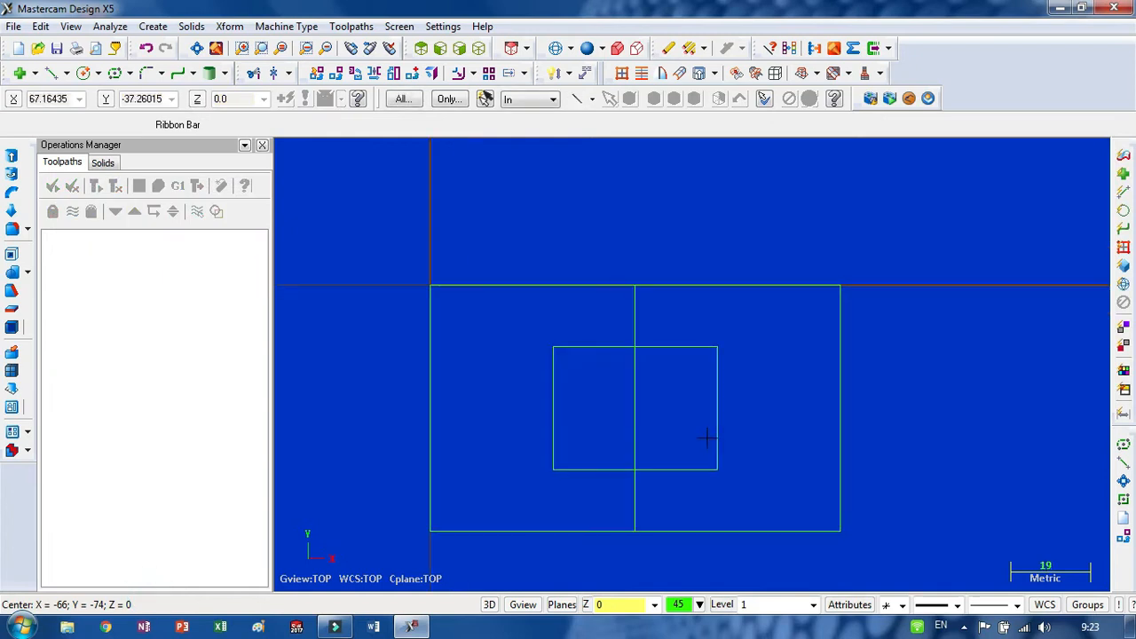
right_click(906, 396)
click(954, 327)
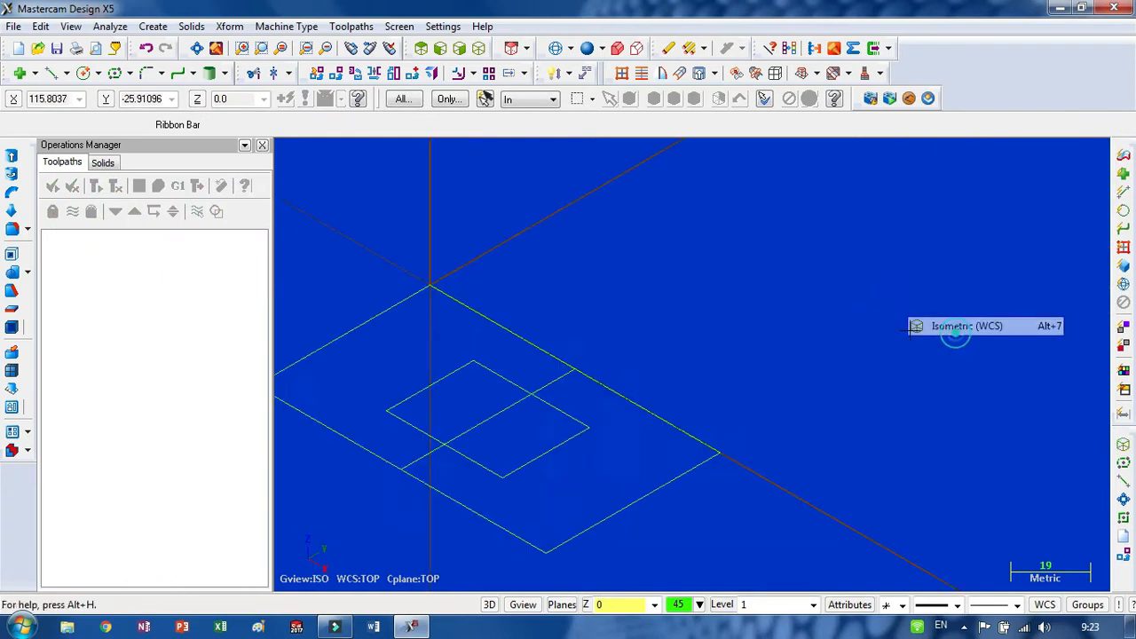
scroll(826, 408, down, 3)
scroll(626, 512, up, 5)
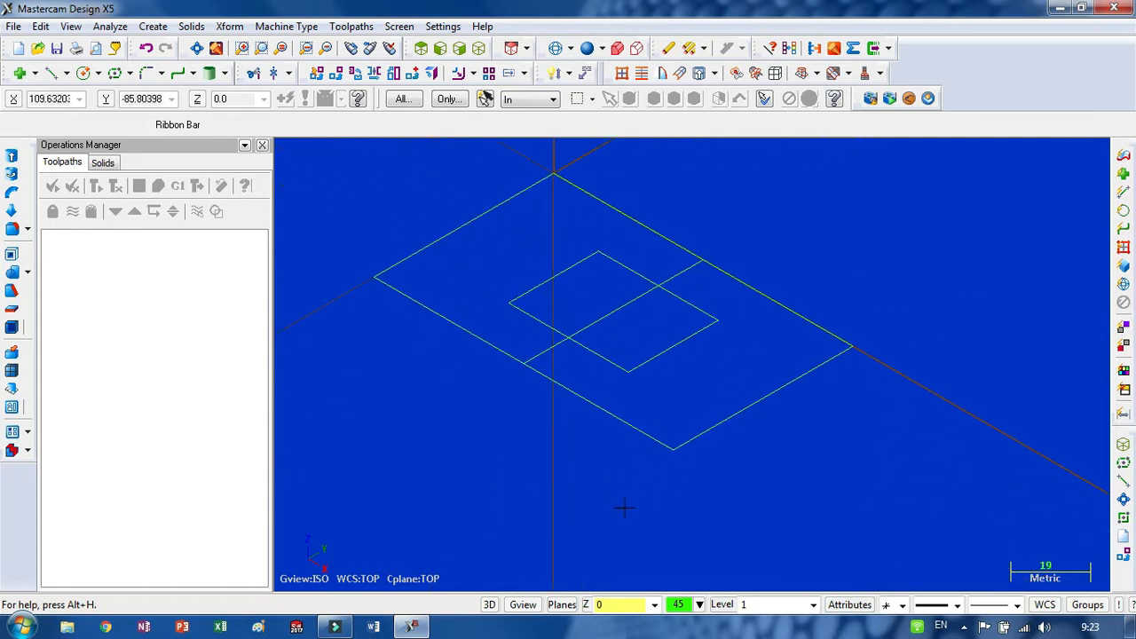
click(340, 74)
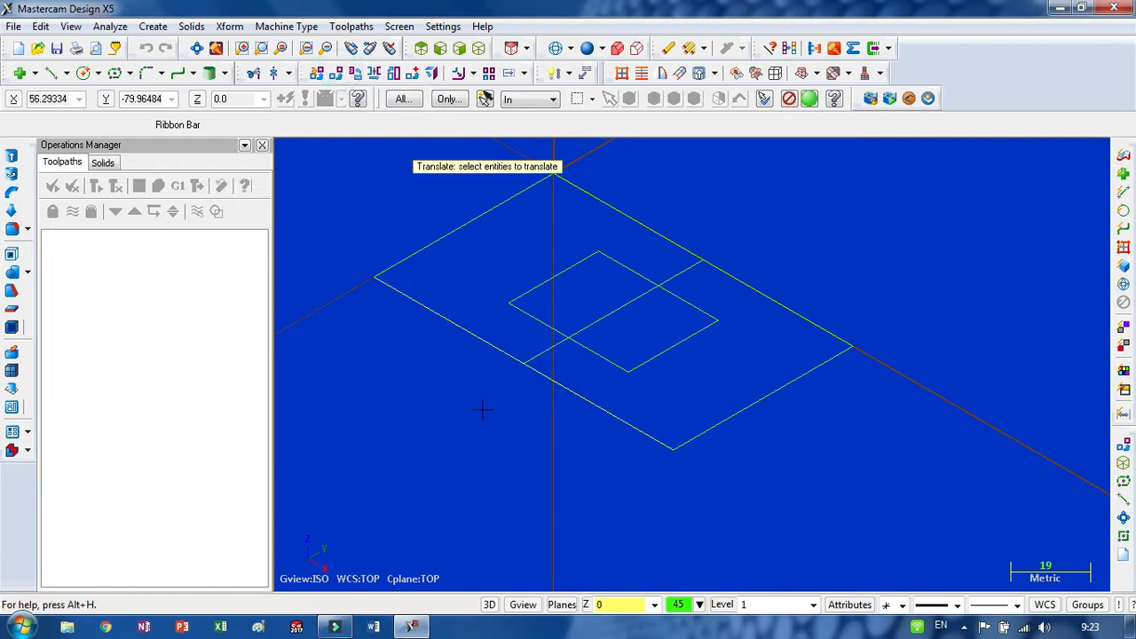
click(781, 305)
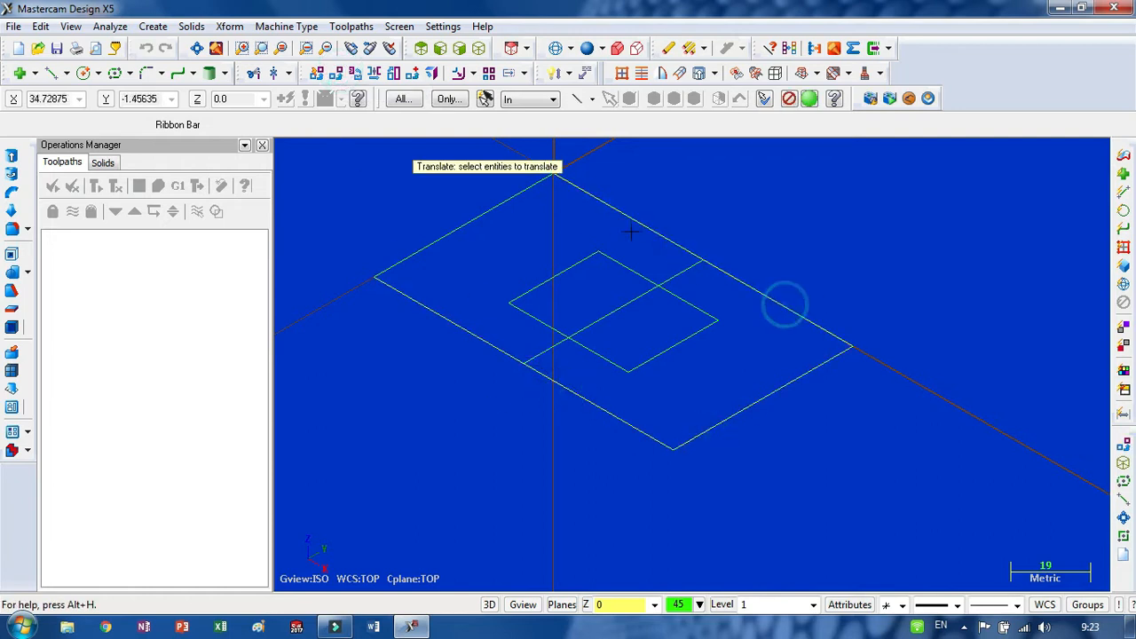
click(486, 218)
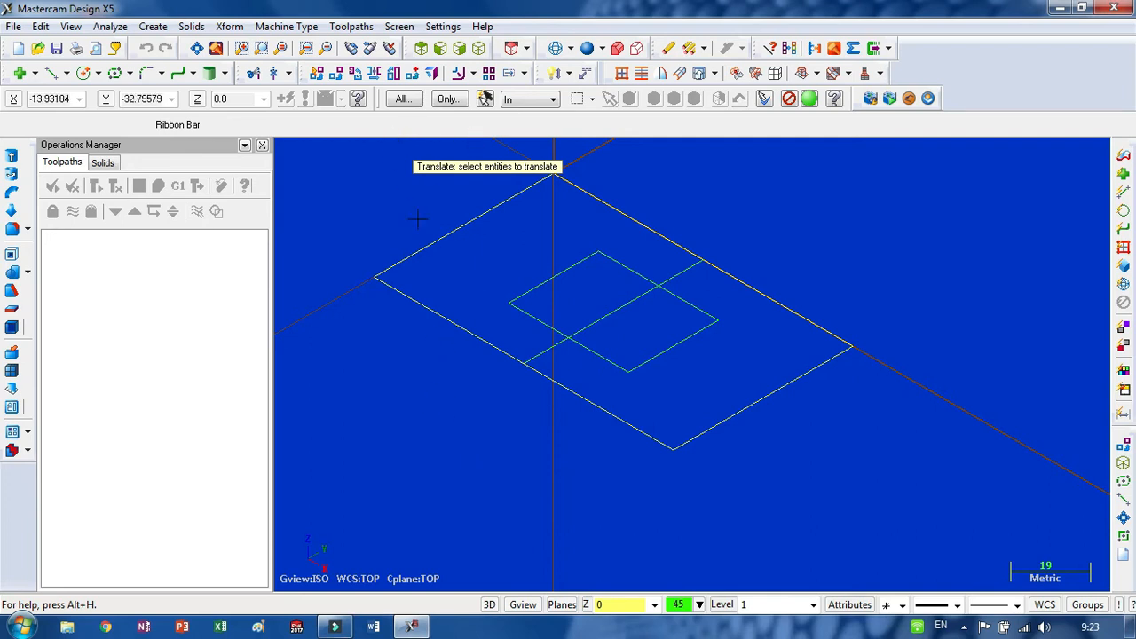
key(Return)
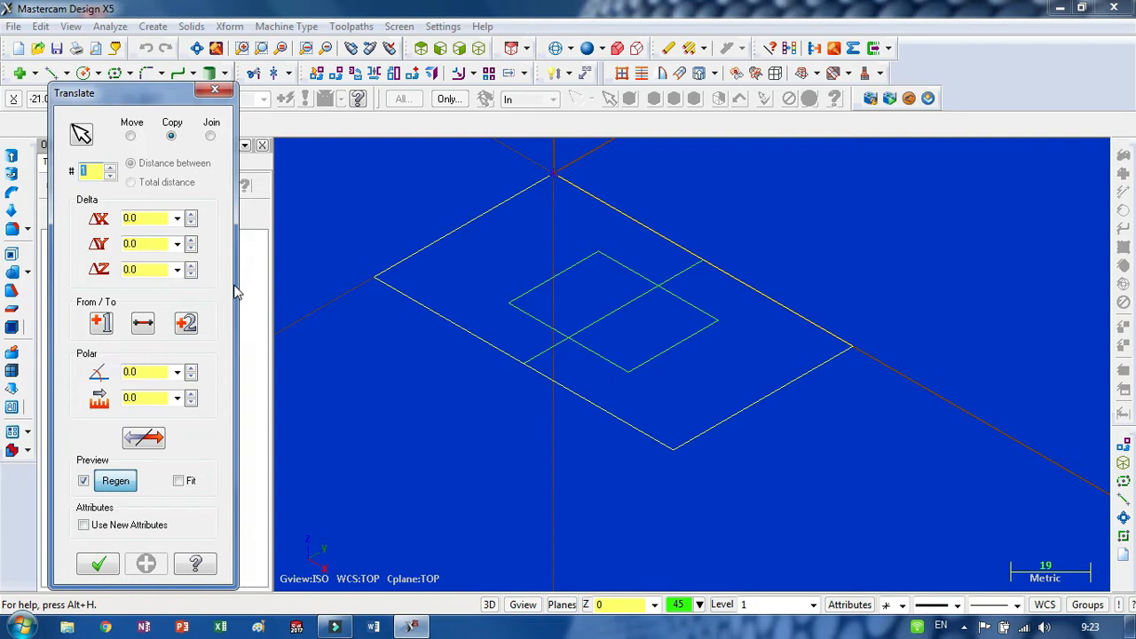
click(154, 270)
text(-20)
key(Return)
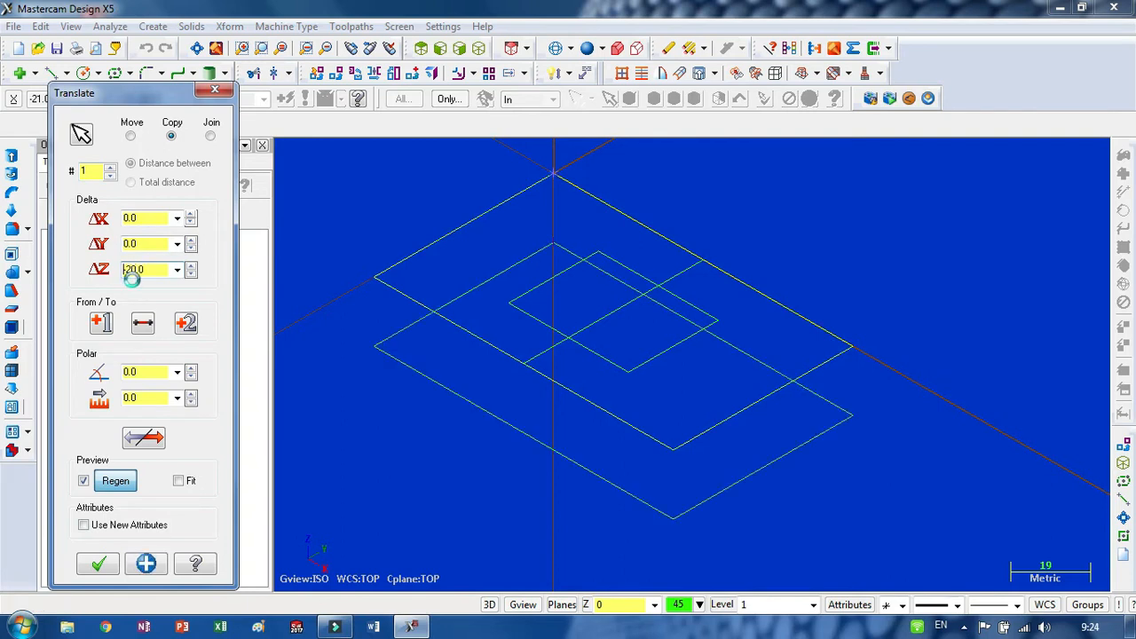
click(94, 564)
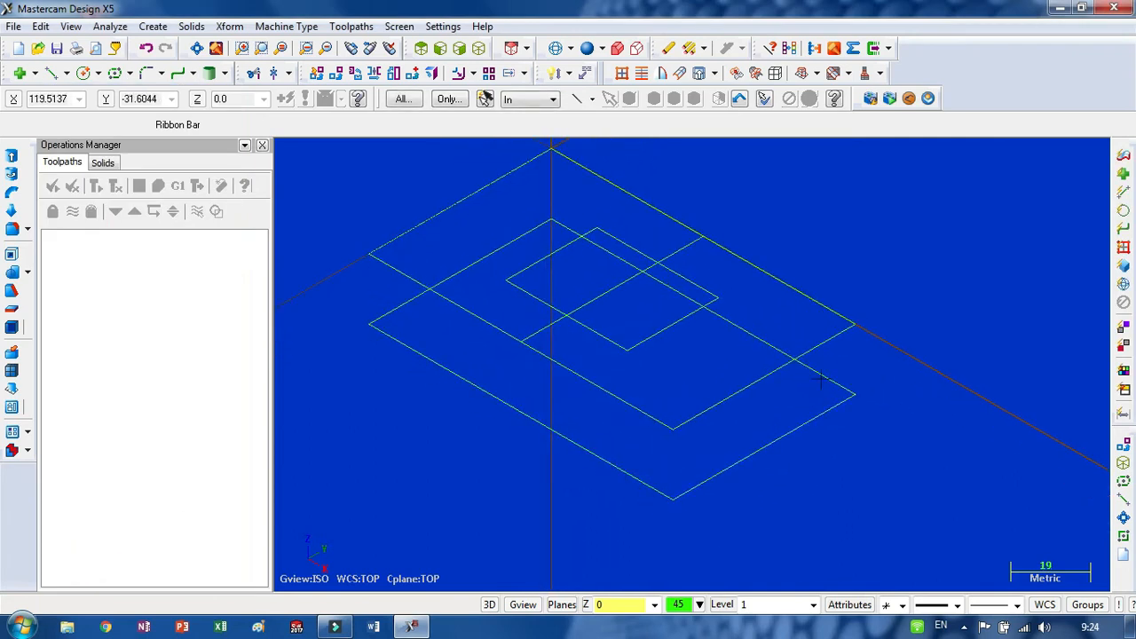
Extrude the lower copied rectangle upward by 10 as a new solid body
scroll(585, 395, down, 1)
scroll(503, 395, down, 2)
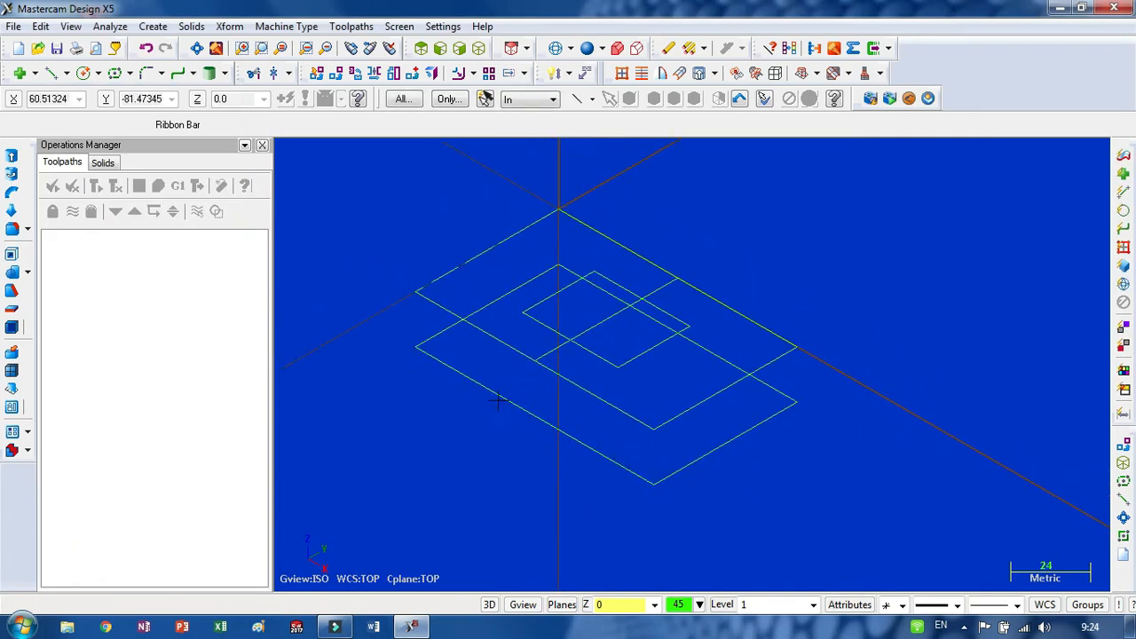
scroll(503, 395, up, 2)
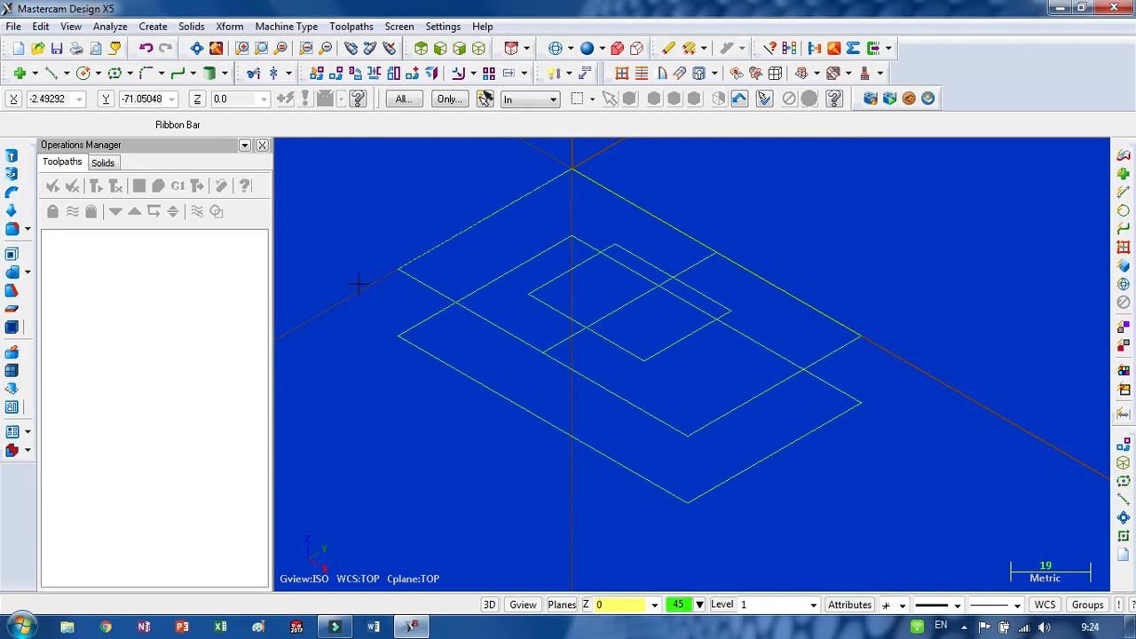
click(11, 155)
click(540, 430)
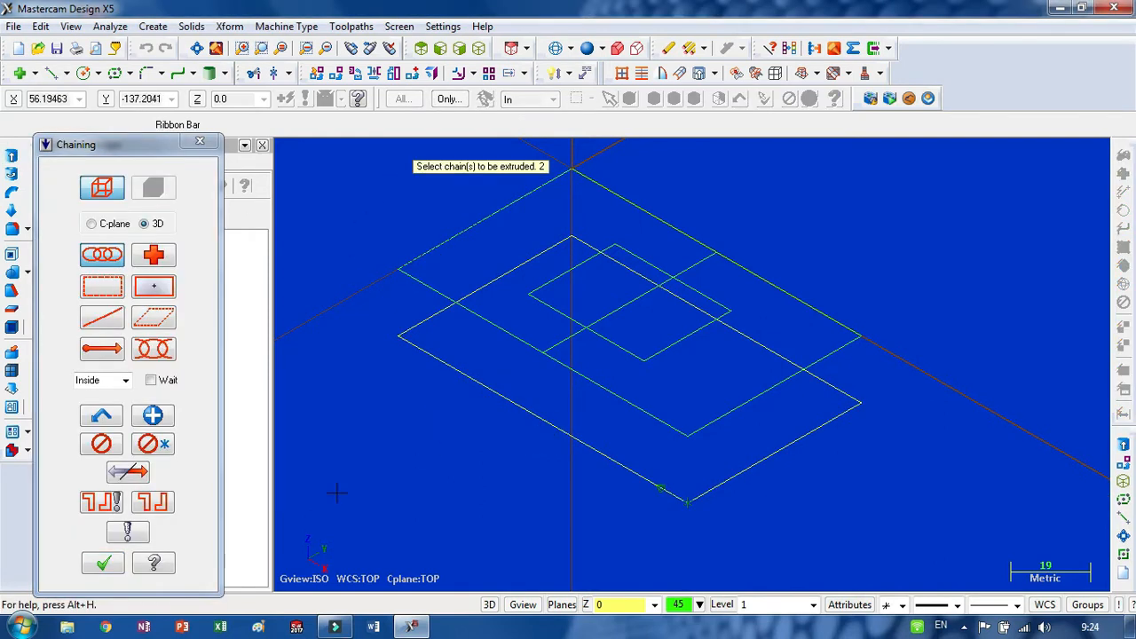
key(Return)
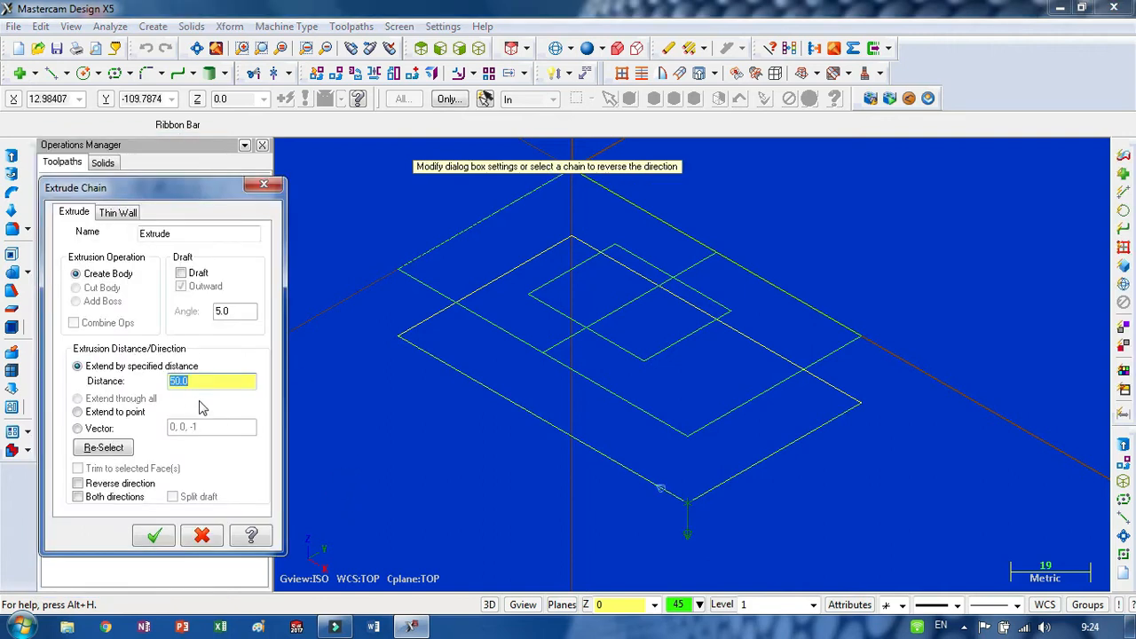
click(513, 409)
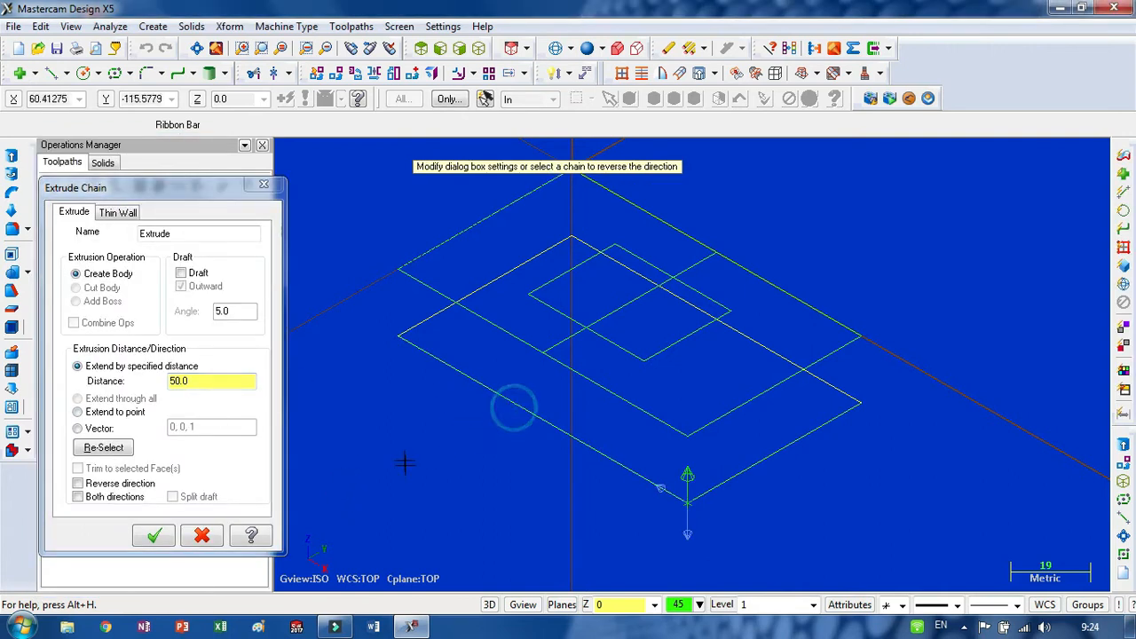
drag(204, 382, 158, 397)
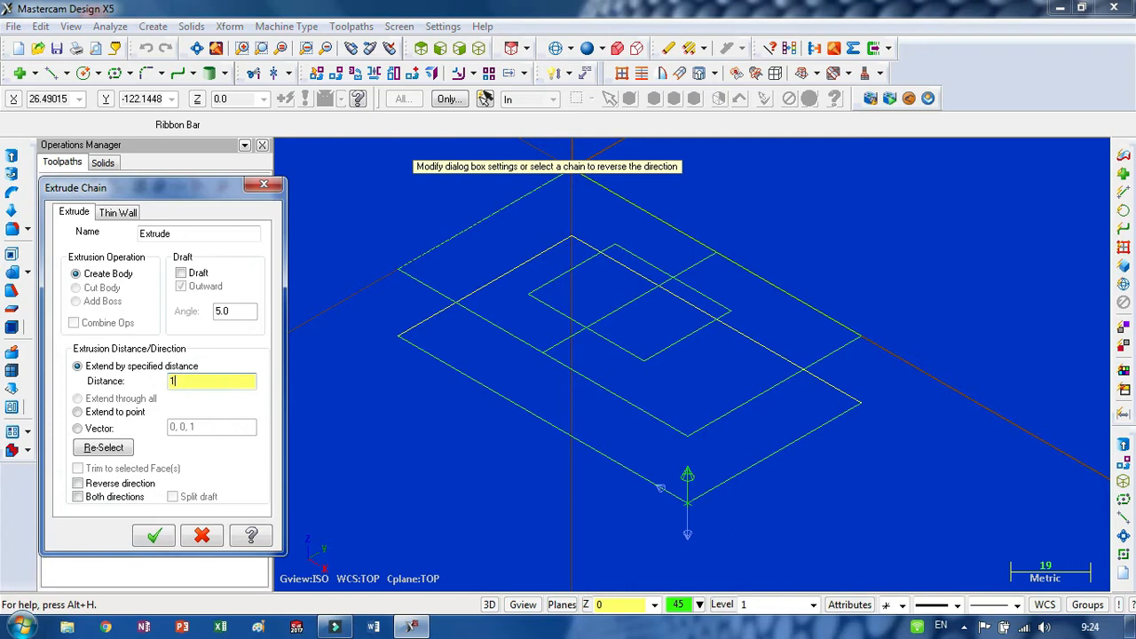
text(10.0)
click(154, 535)
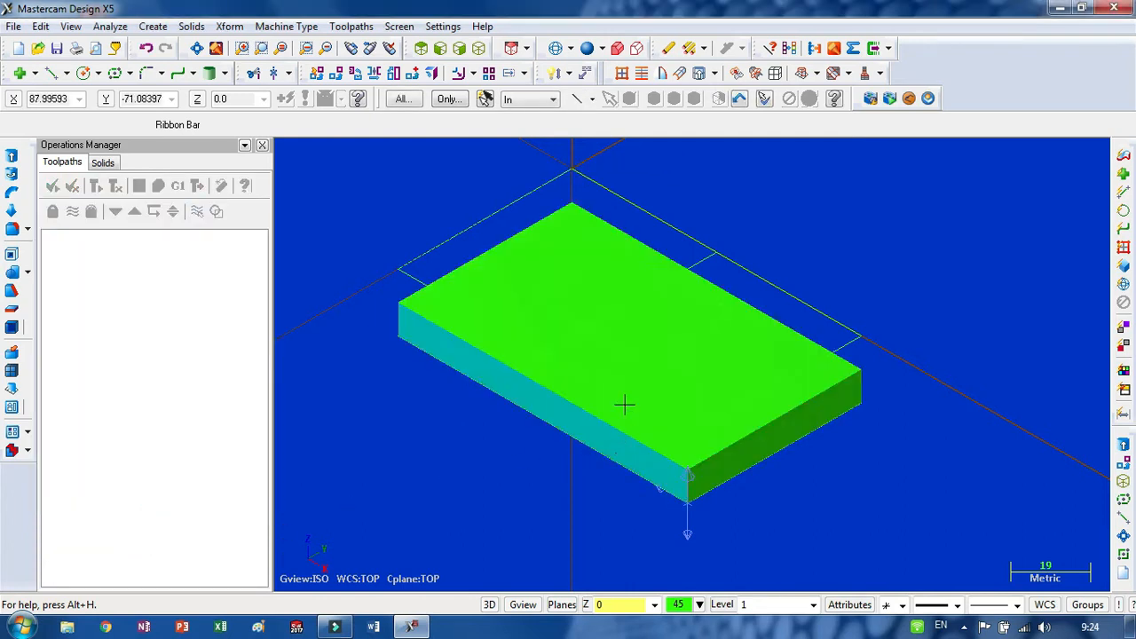
Extrude the centred 40 by 30 rectangle downward by 10 as a new solid body
click(11, 155)
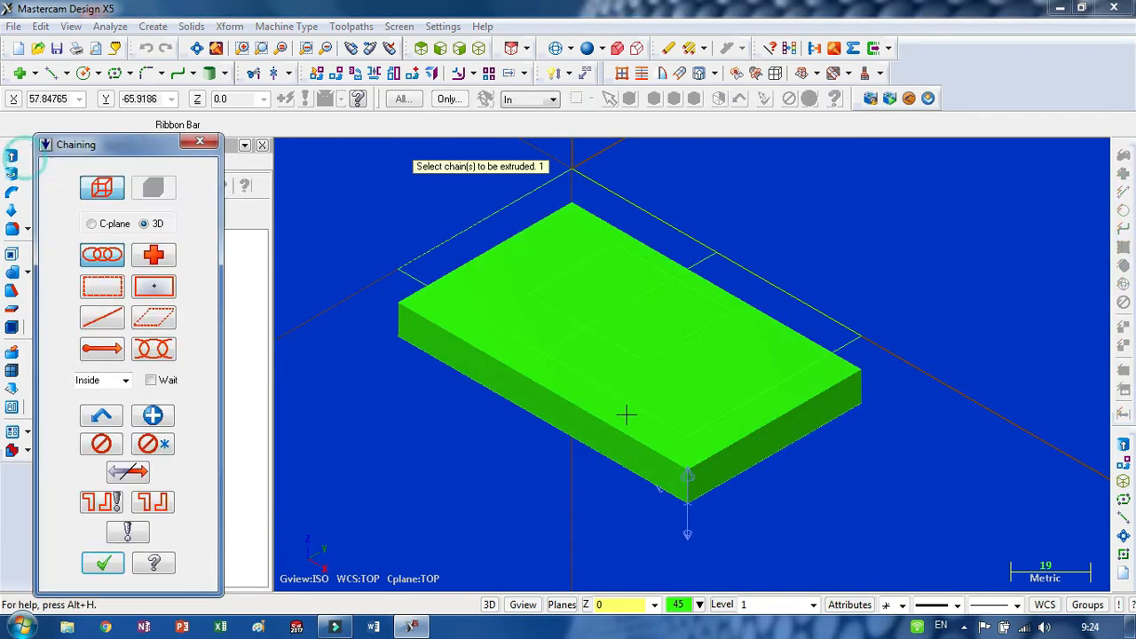
click(627, 351)
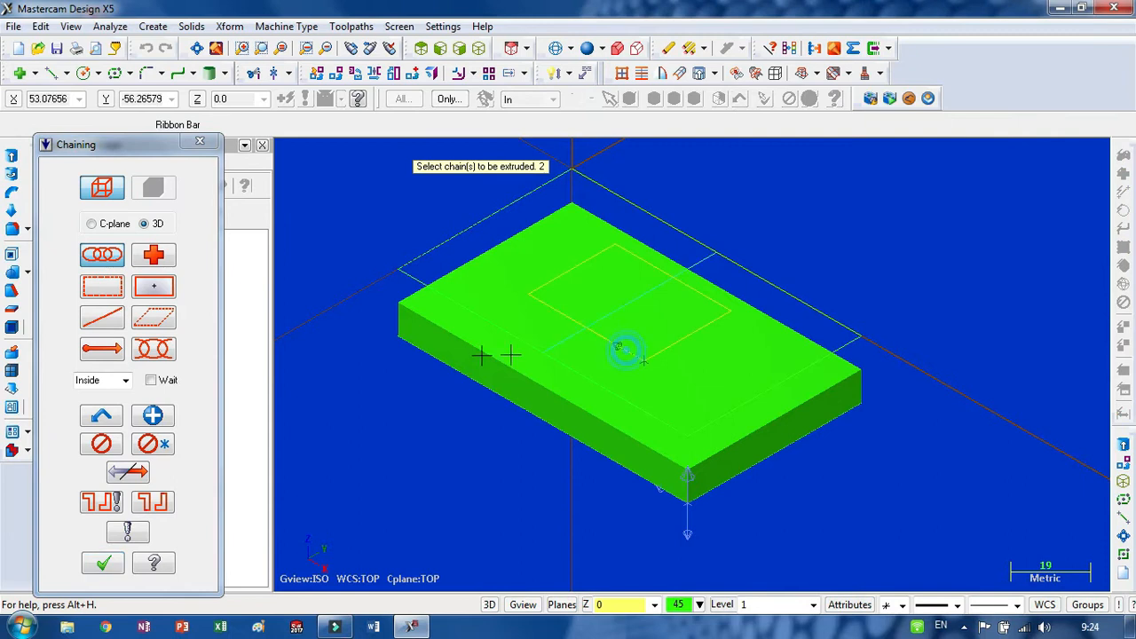
click(103, 573)
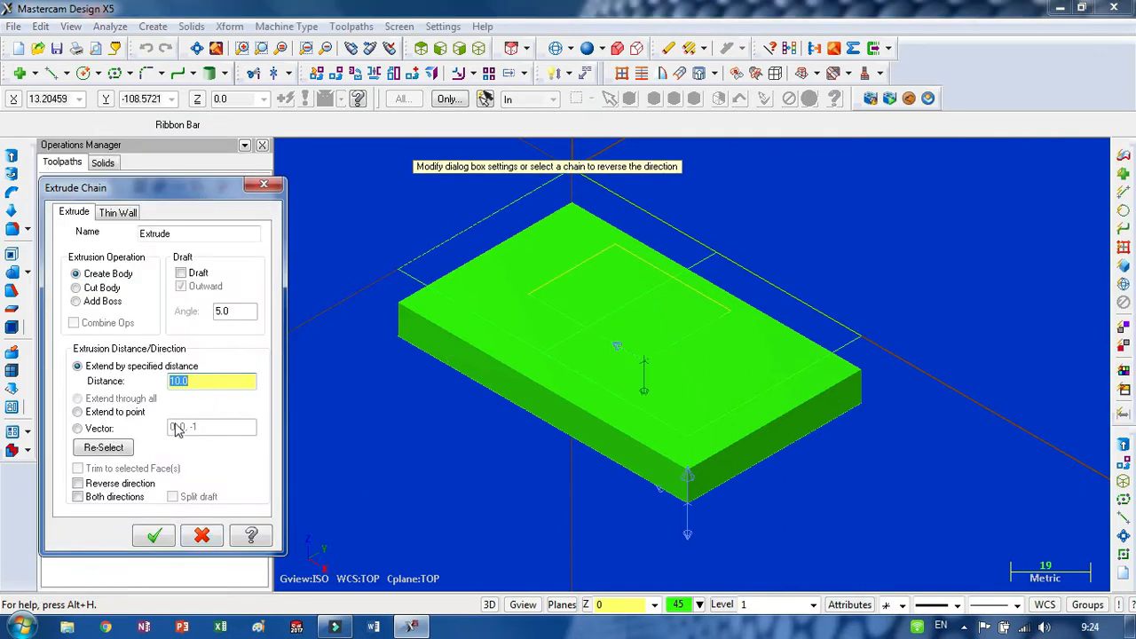
click(151, 538)
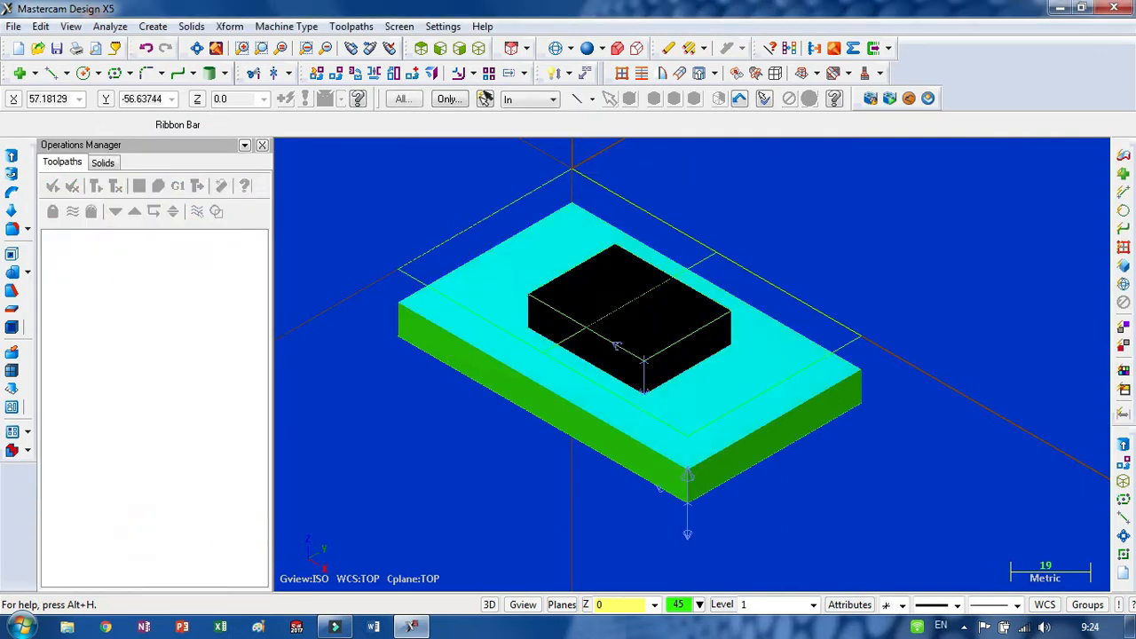
In wireframe display, delete the upper outer rectangle's edges and the centre line with the divide/delete option
click(556, 48)
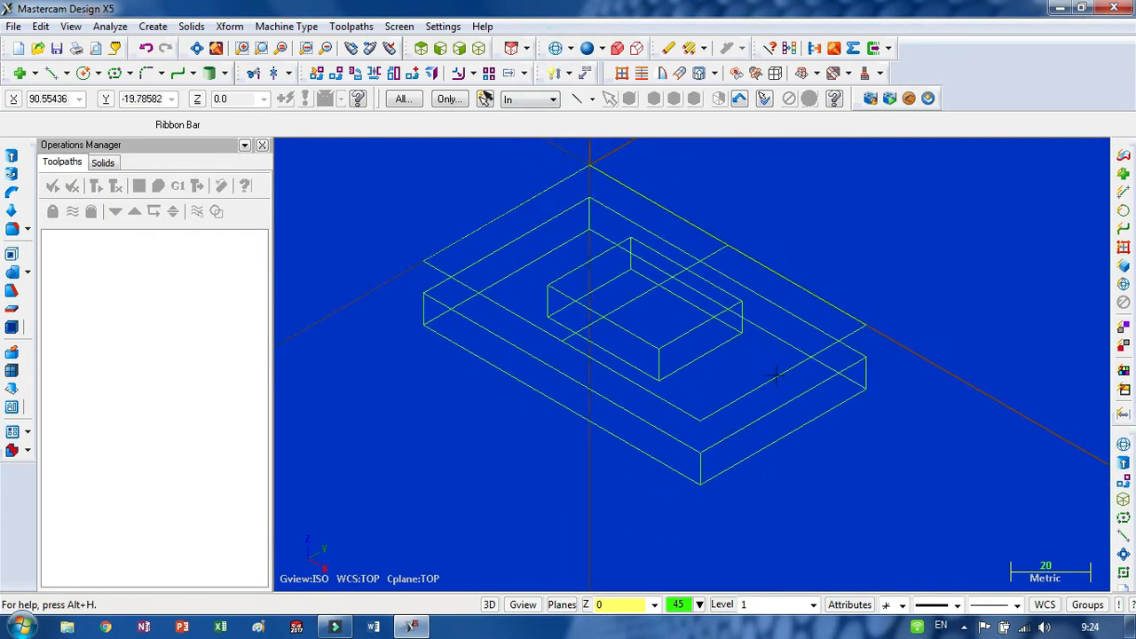
scroll(774, 376, down, 3)
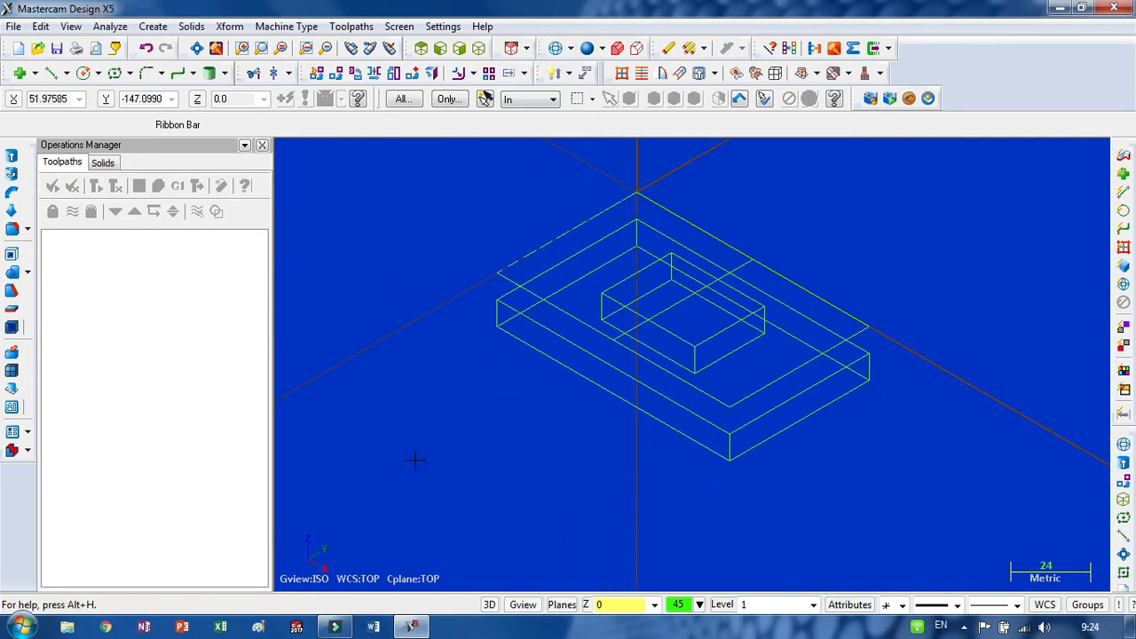
scroll(444, 423, up, 2)
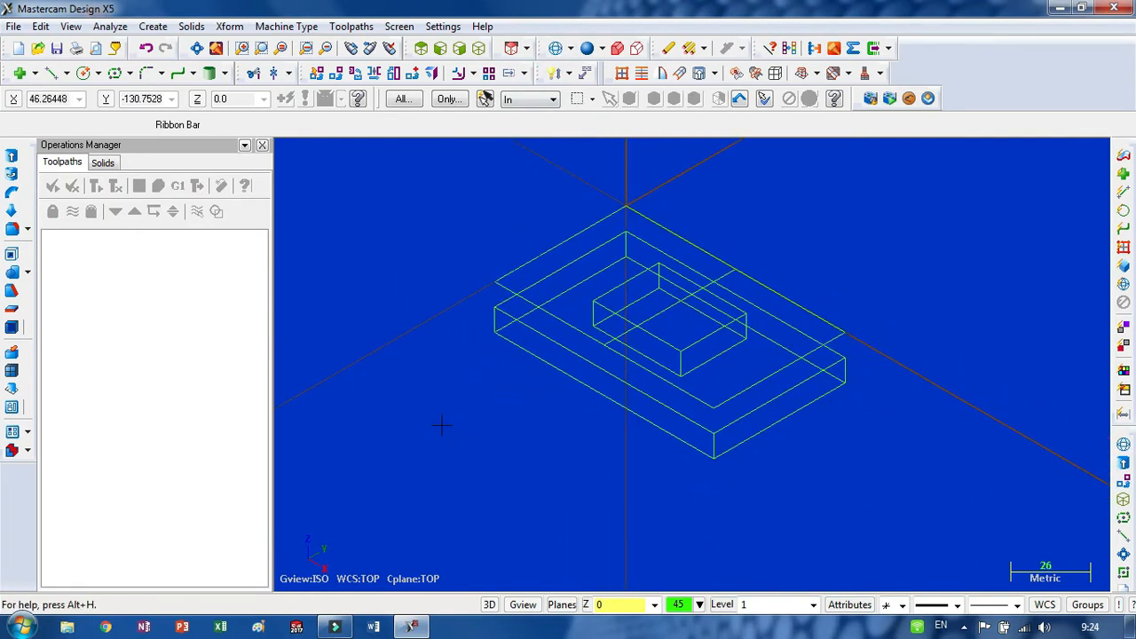
click(254, 73)
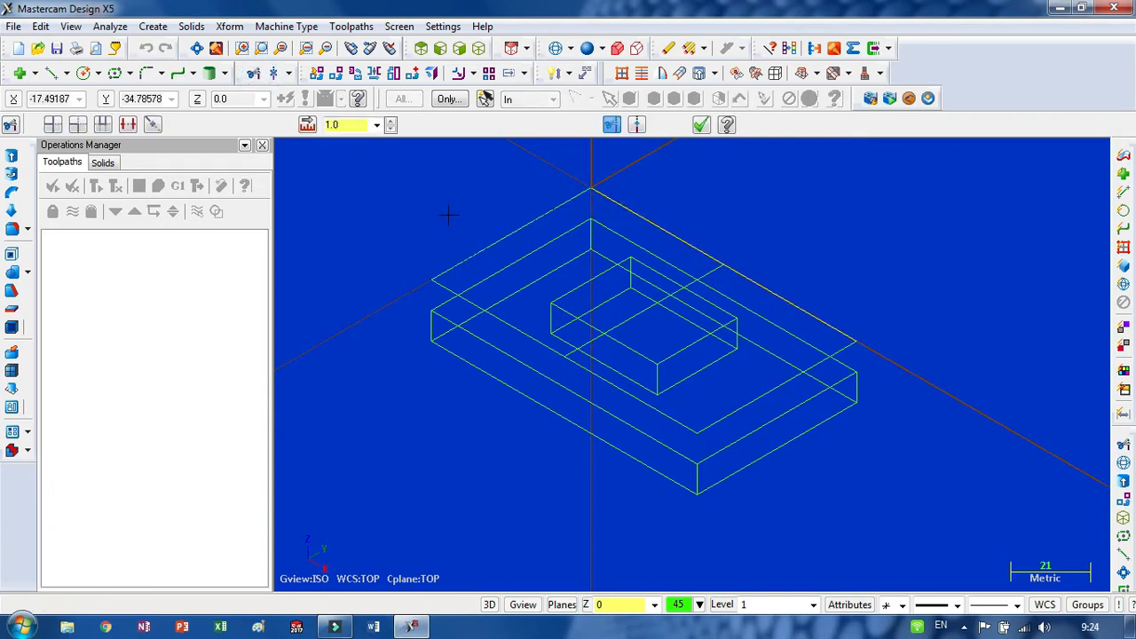
click(127, 124)
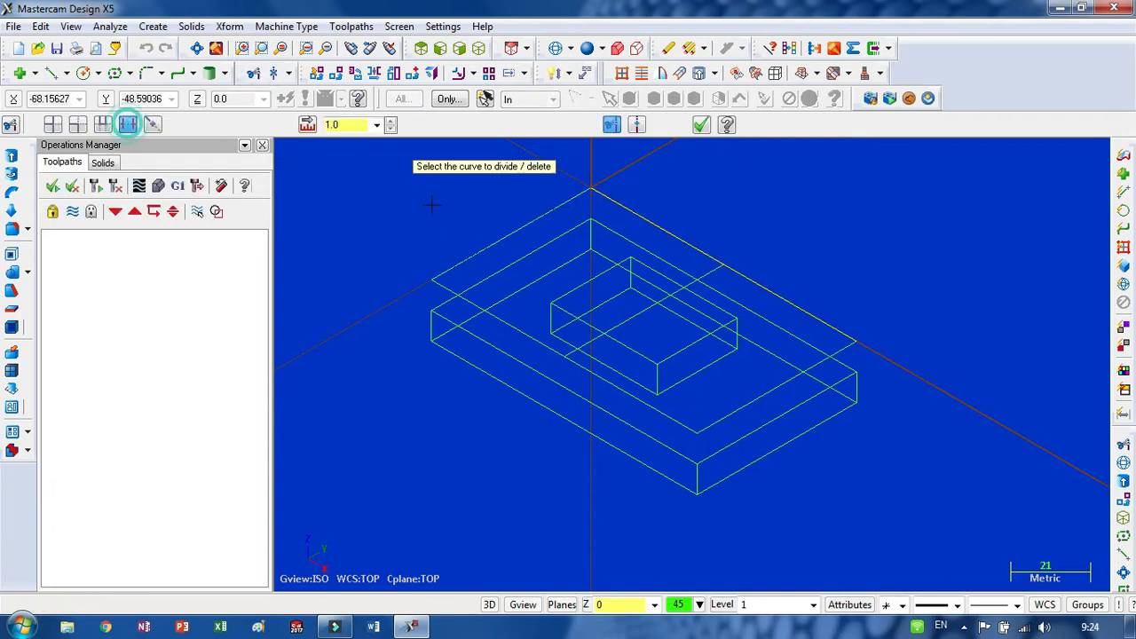
click(554, 209)
click(440, 279)
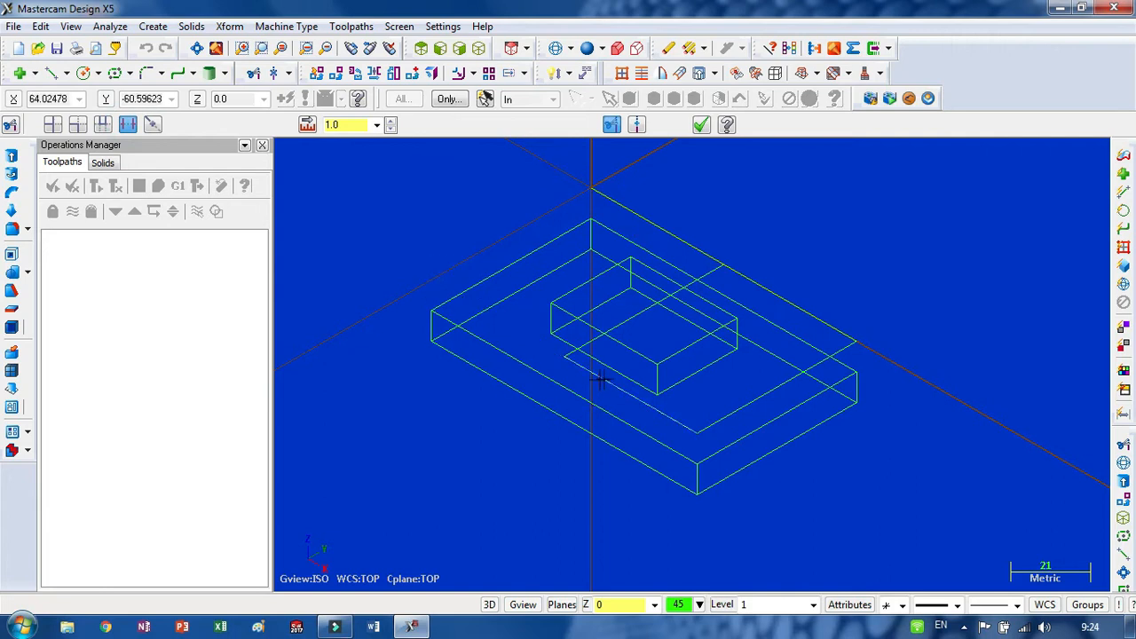
click(618, 383)
click(568, 353)
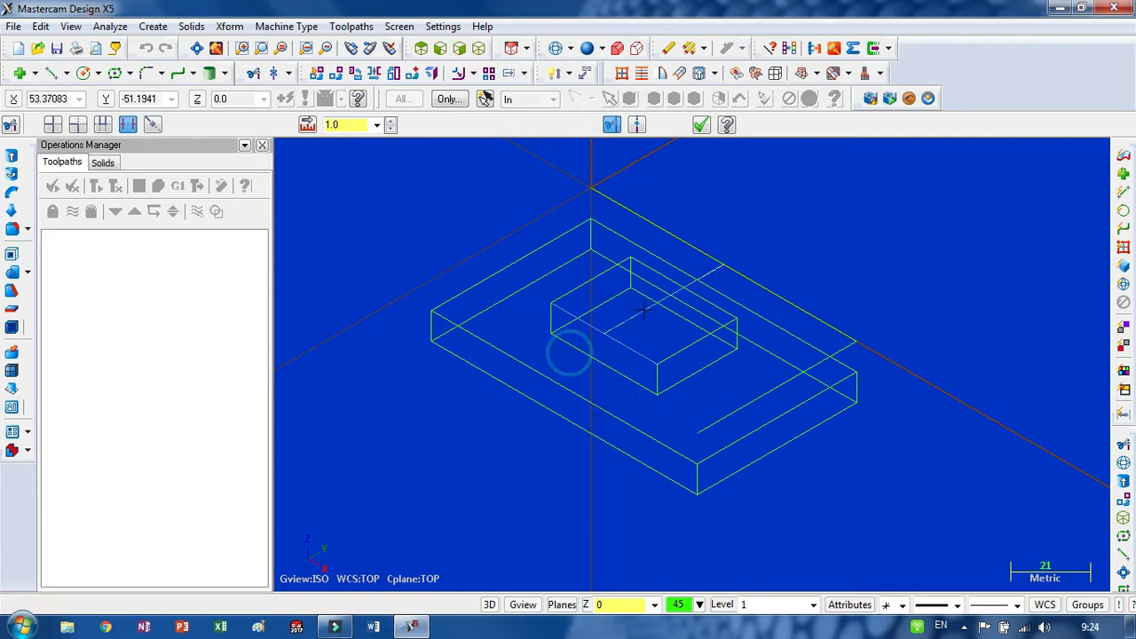
click(646, 308)
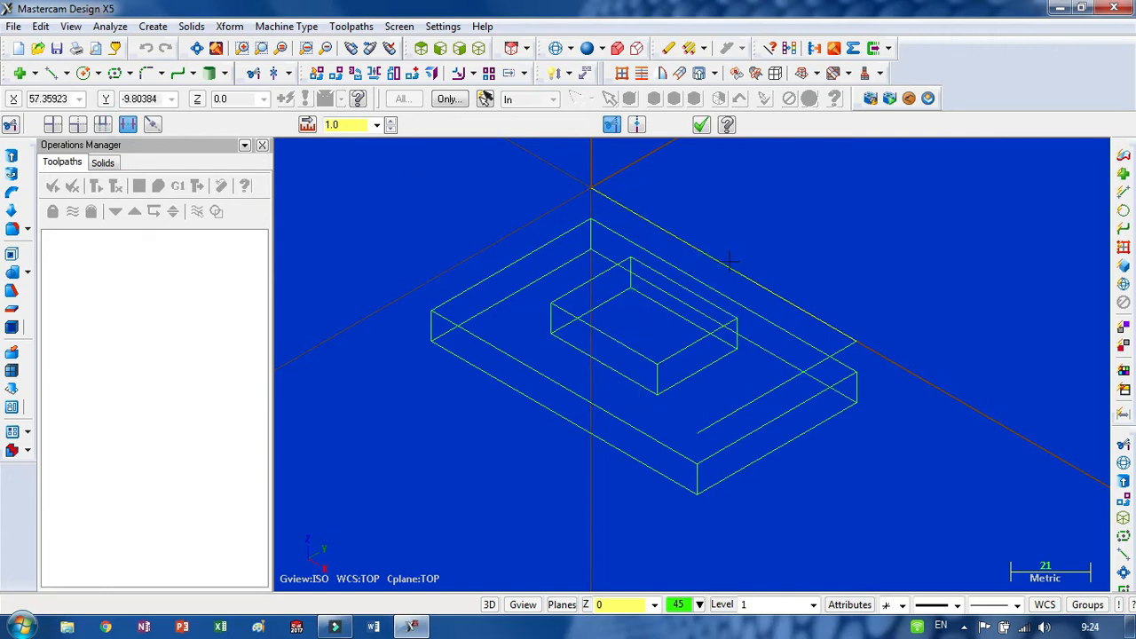
click(721, 264)
scroll(756, 393, down, 1)
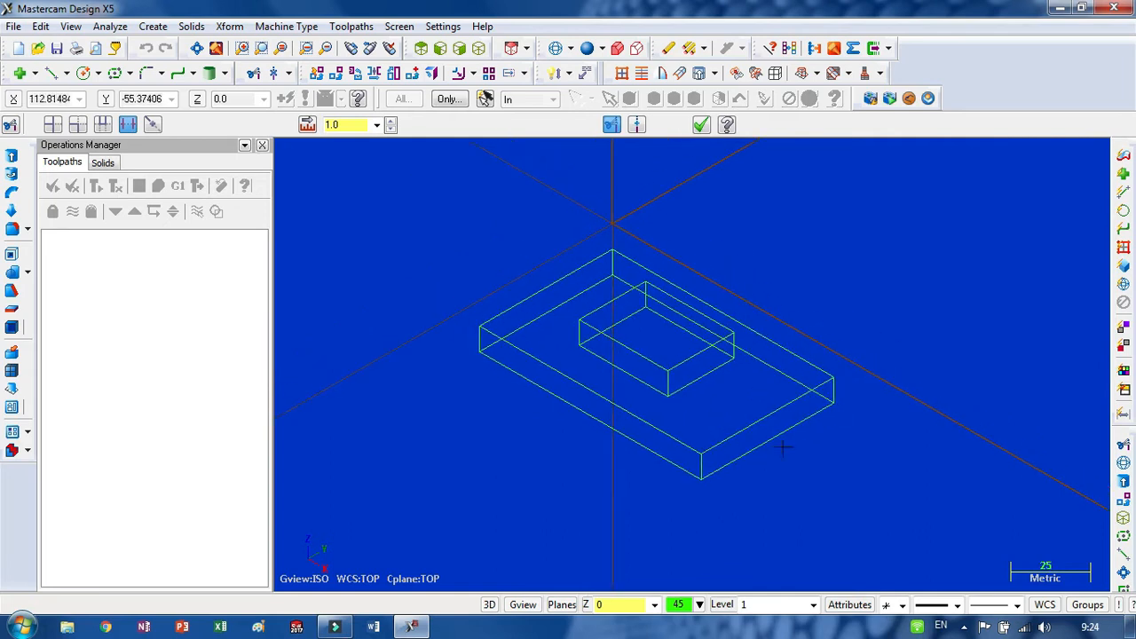
scroll(787, 447, up, 1)
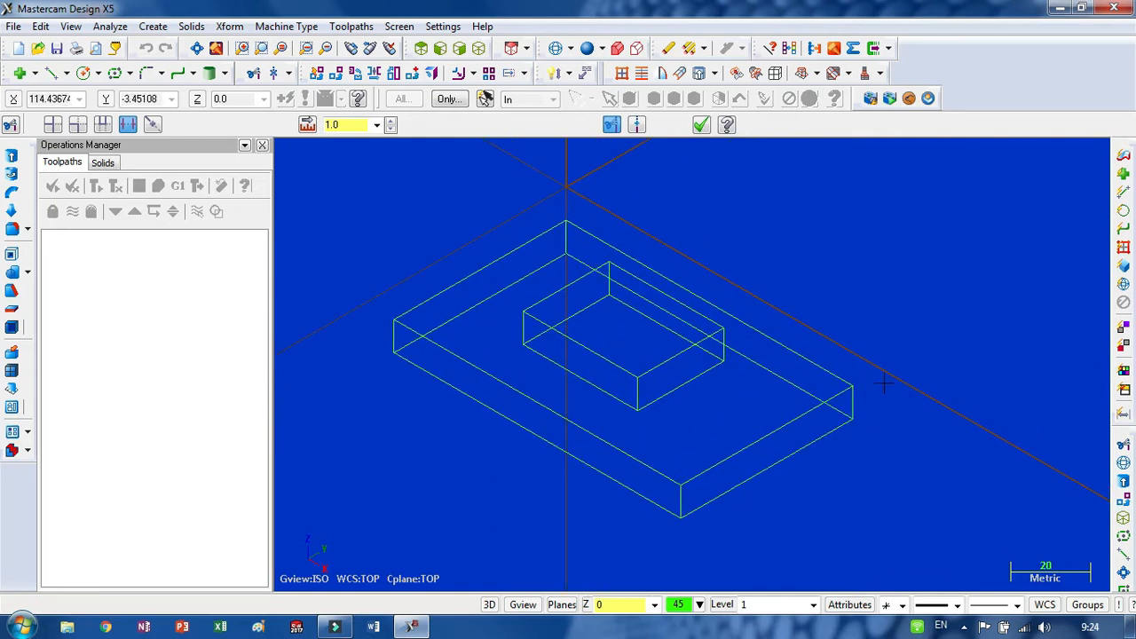
scroll(915, 454, down, 3)
scroll(849, 496, up, 2)
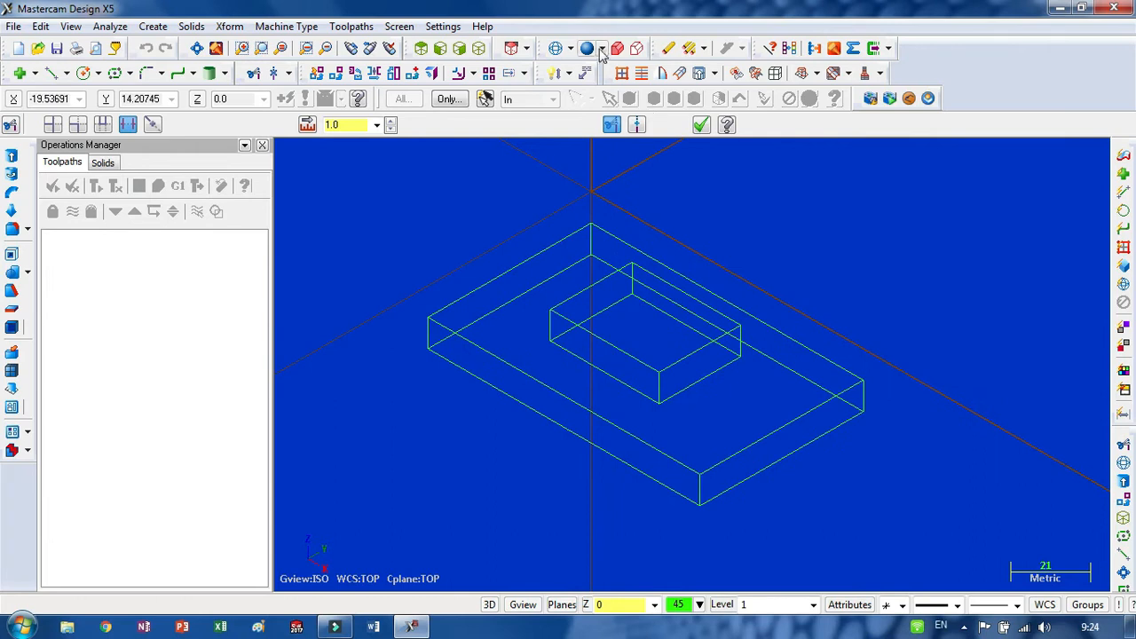
Shade the model and set the solid face colour of the base plate's top face to orange, colour 93
click(587, 49)
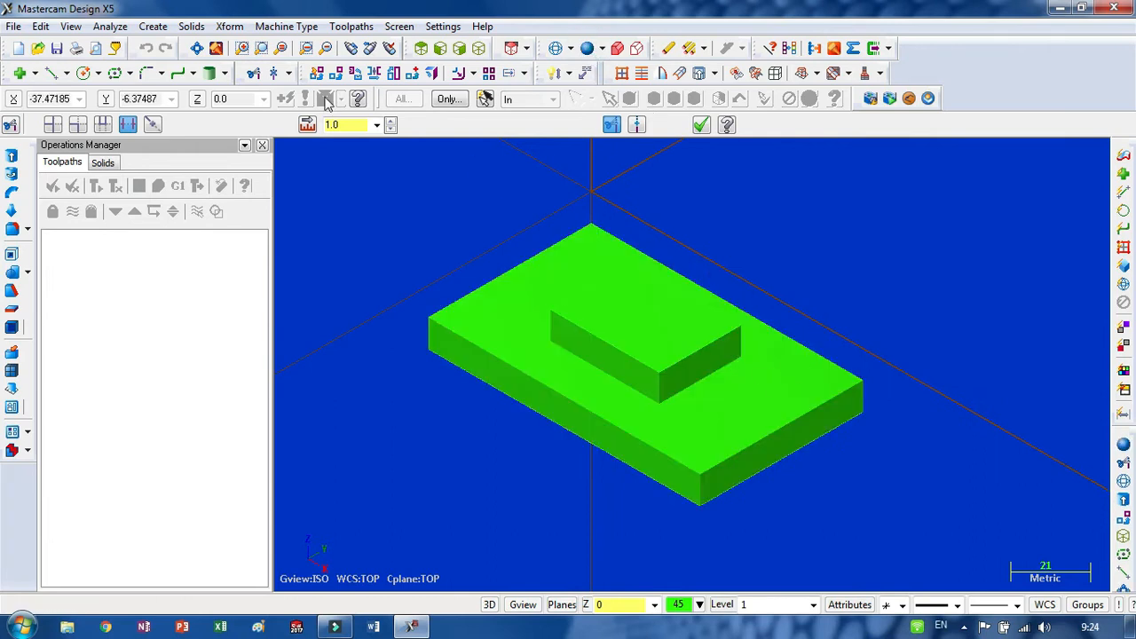
click(190, 26)
click(236, 480)
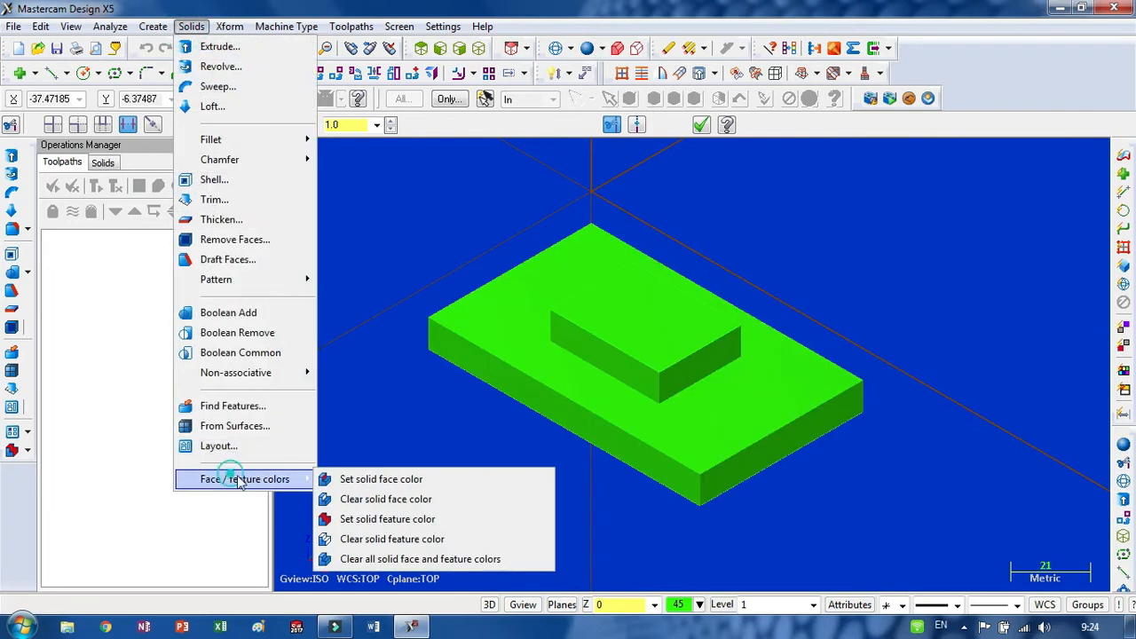
click(406, 479)
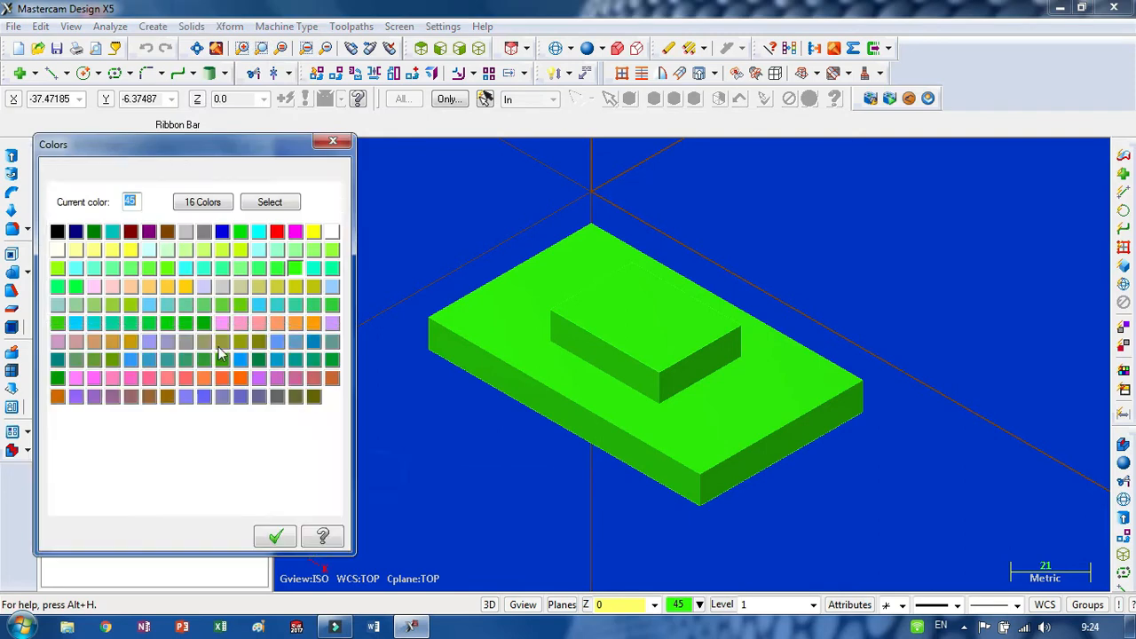
click(297, 326)
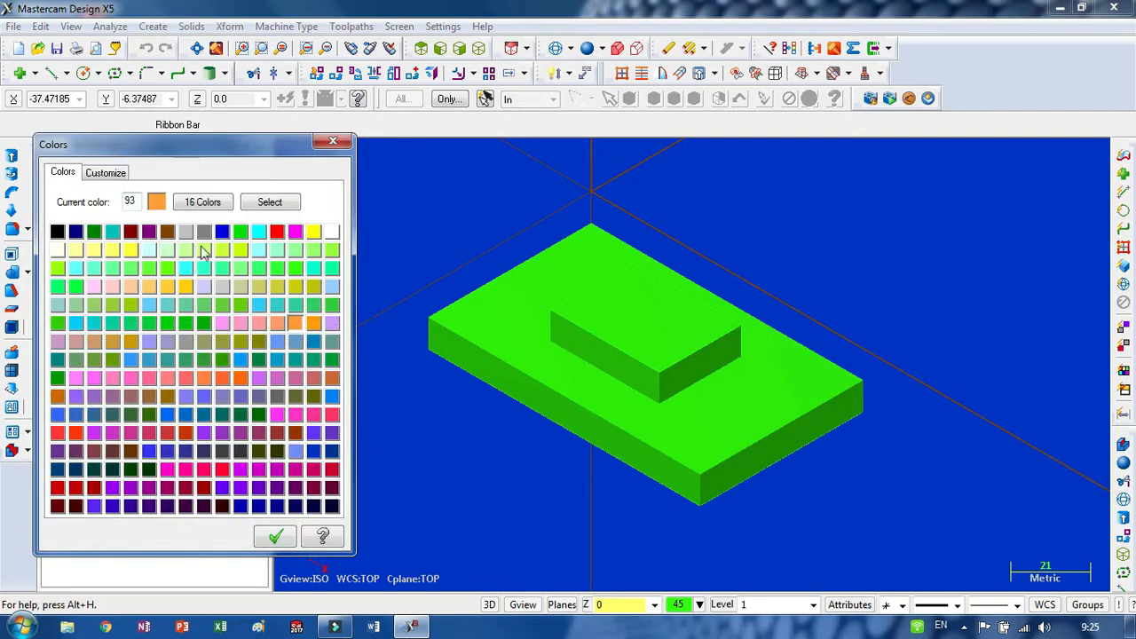
click(274, 535)
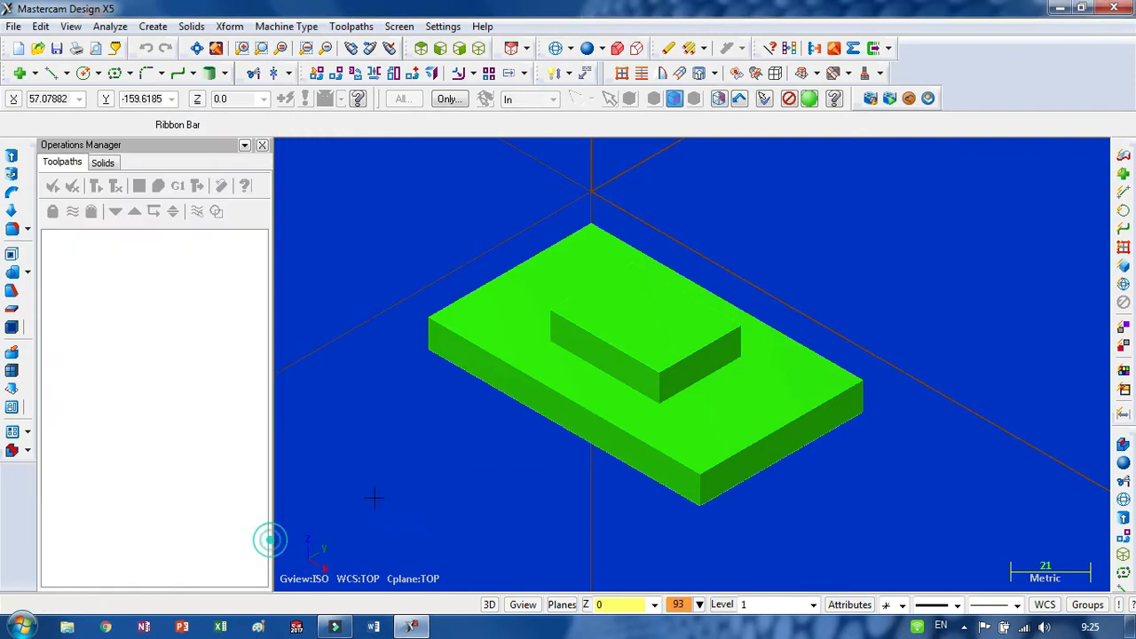
click(530, 344)
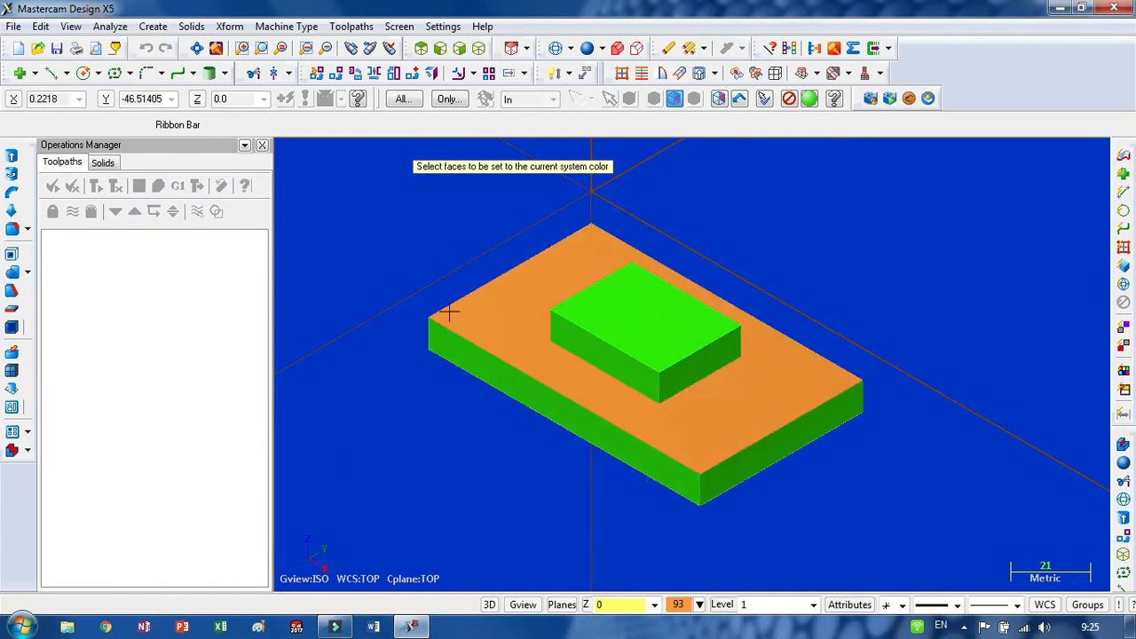
key(Escape)
scroll(653, 470, down, 3)
scroll(549, 513, up, 2)
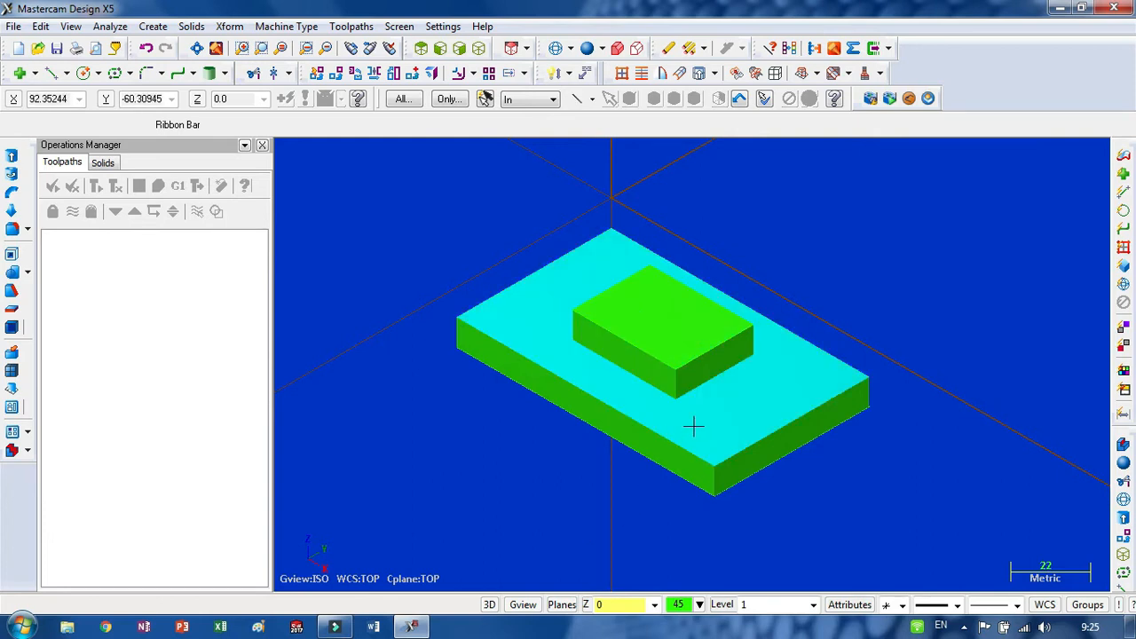
click(675, 391)
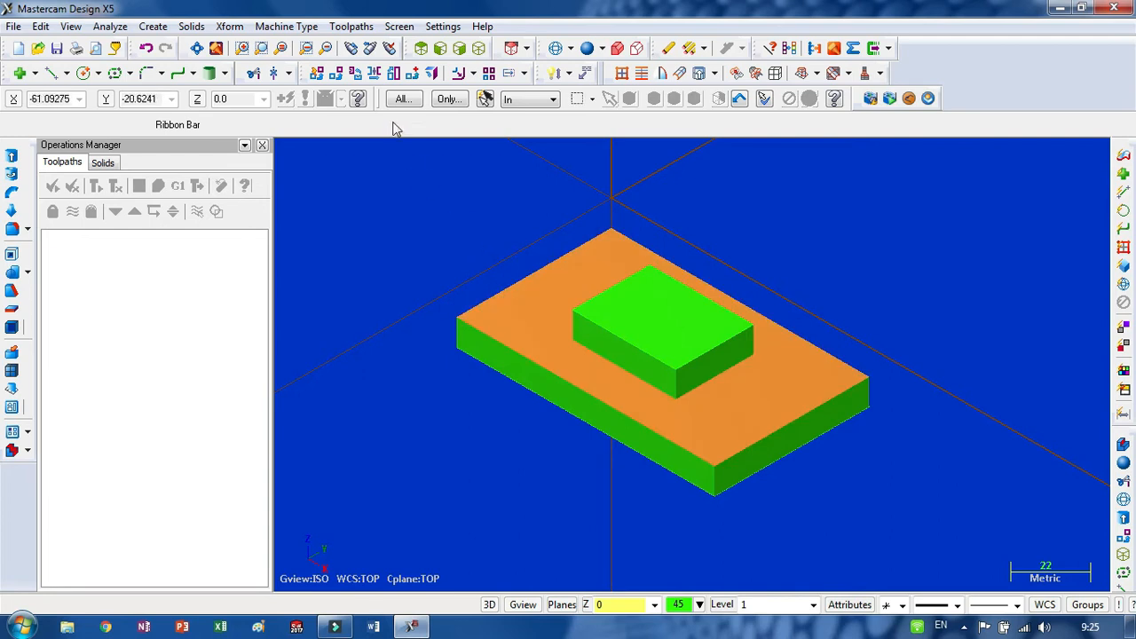
Set the machine type to the 3-AXIS VMC mill
click(353, 27)
click(286, 25)
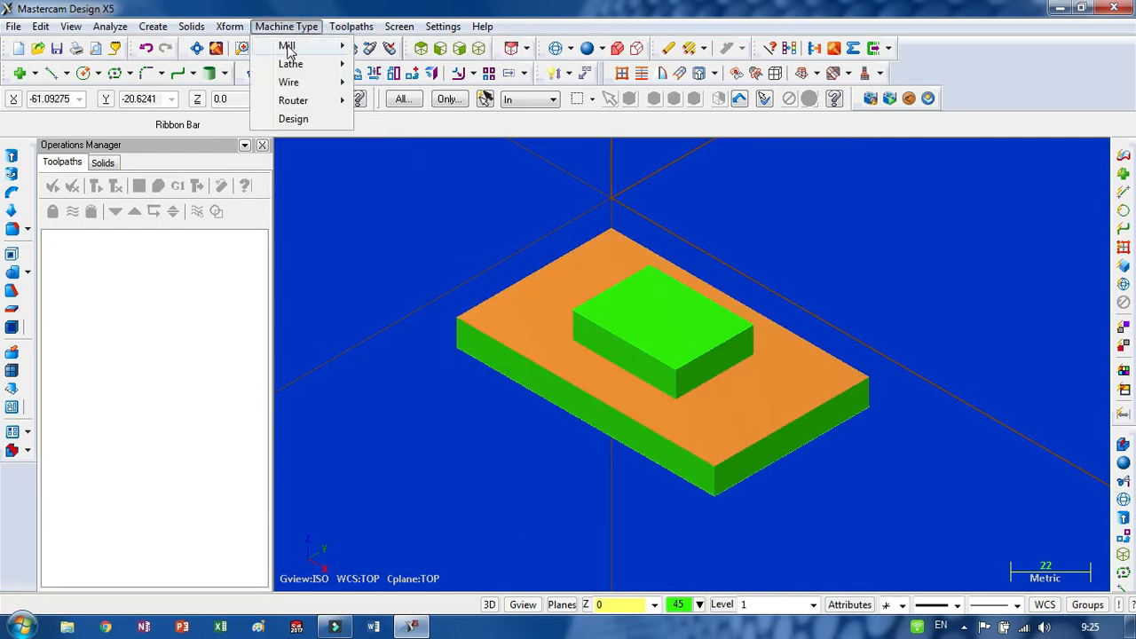
mouse_move(286, 43)
click(417, 64)
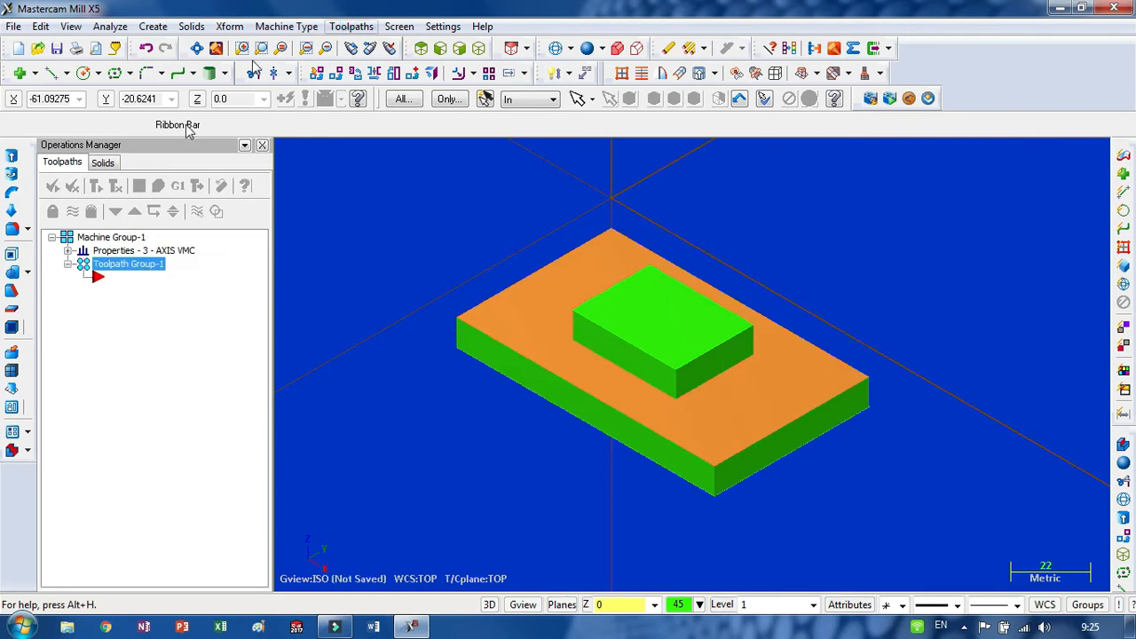
Define the machine group's rectangular stock from a bounding box around all entities with zero expansion
click(131, 252)
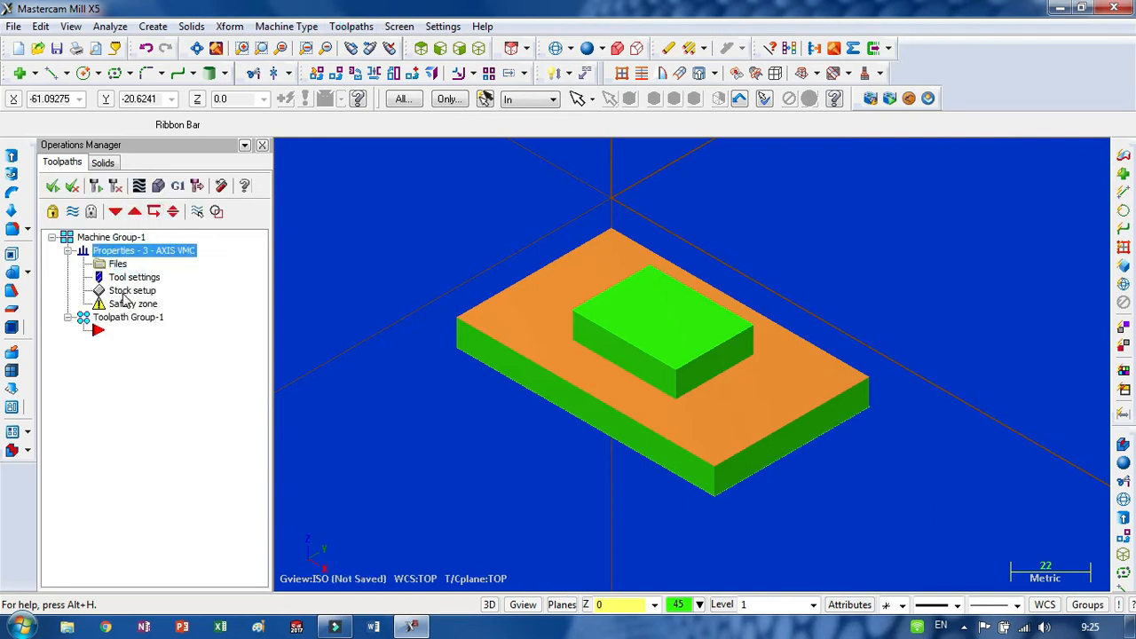
click(119, 290)
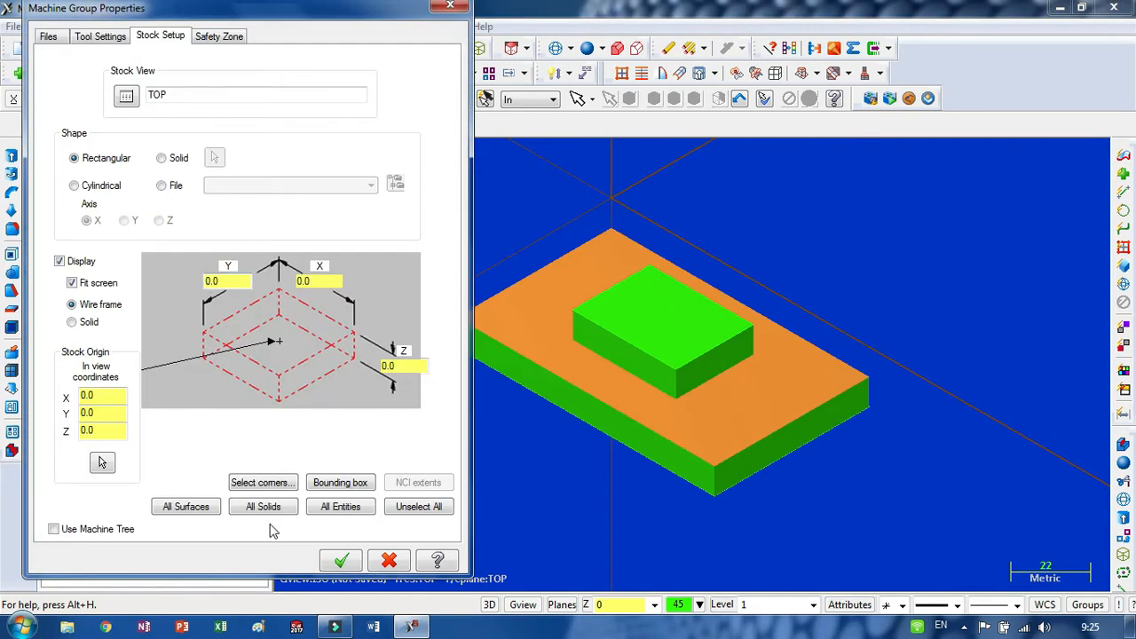
click(338, 485)
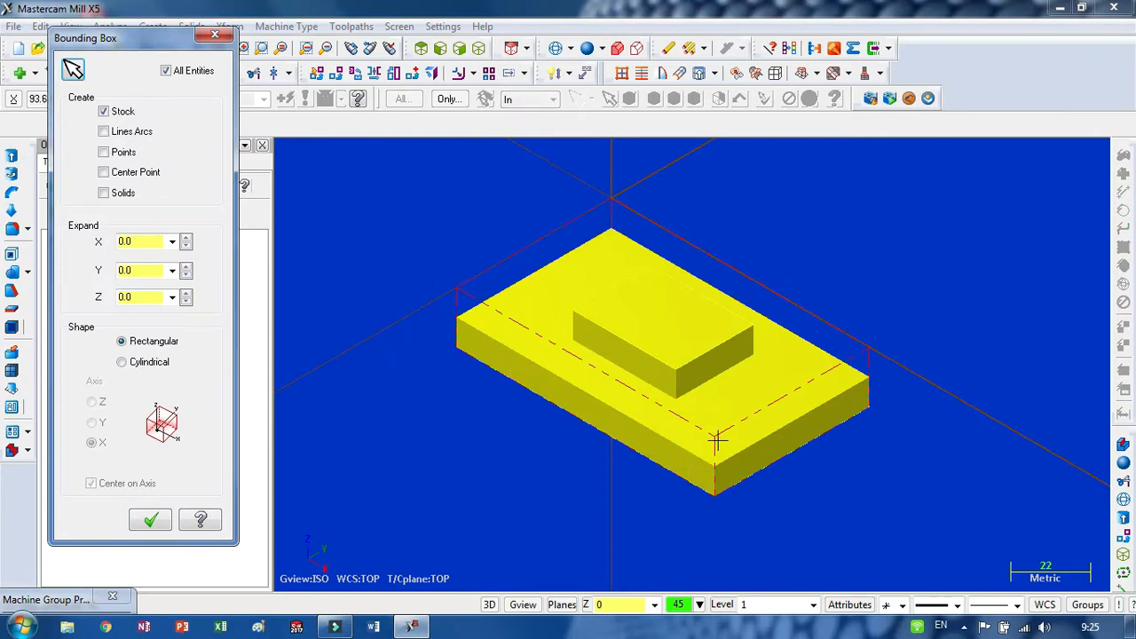
click(147, 529)
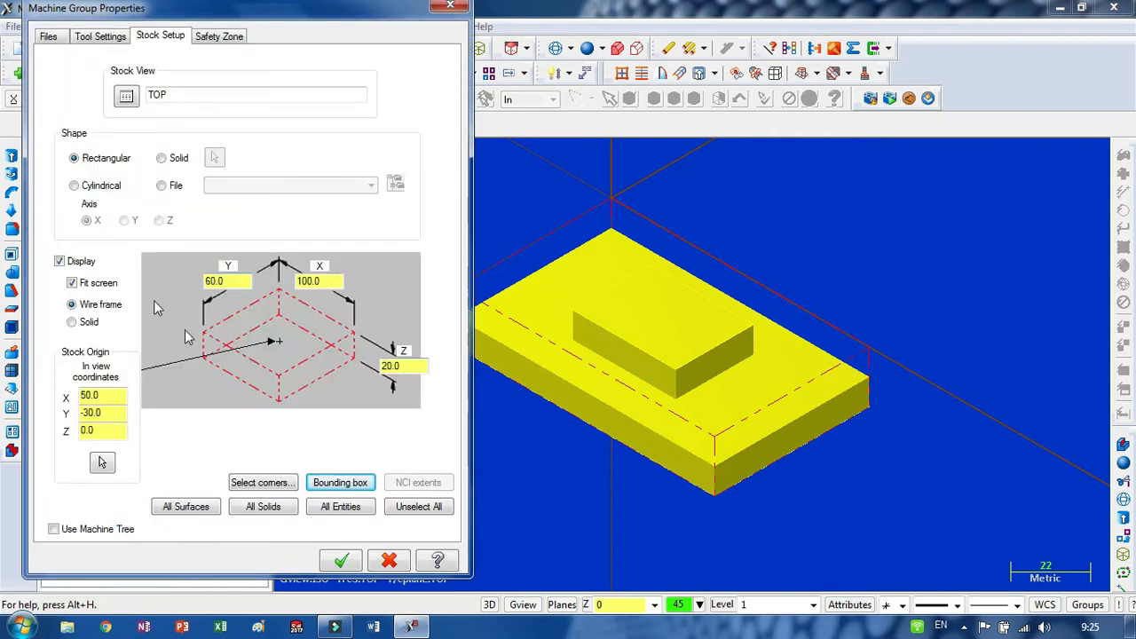
click(341, 562)
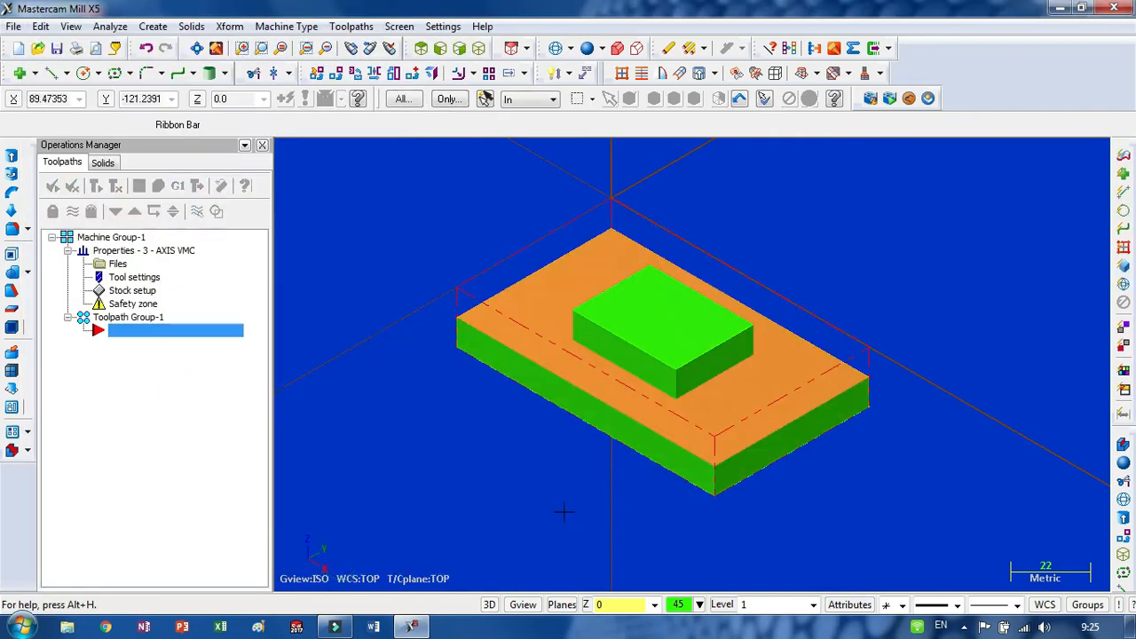
Start a pocket mill toolpath in Toolpath Group-1 with the NC name BOX KECIL
mouse_move(709, 499)
middle_down()
mouse_move(710, 488)
mouse_move(820, 491)
mouse_move(695, 482)
middle_up()
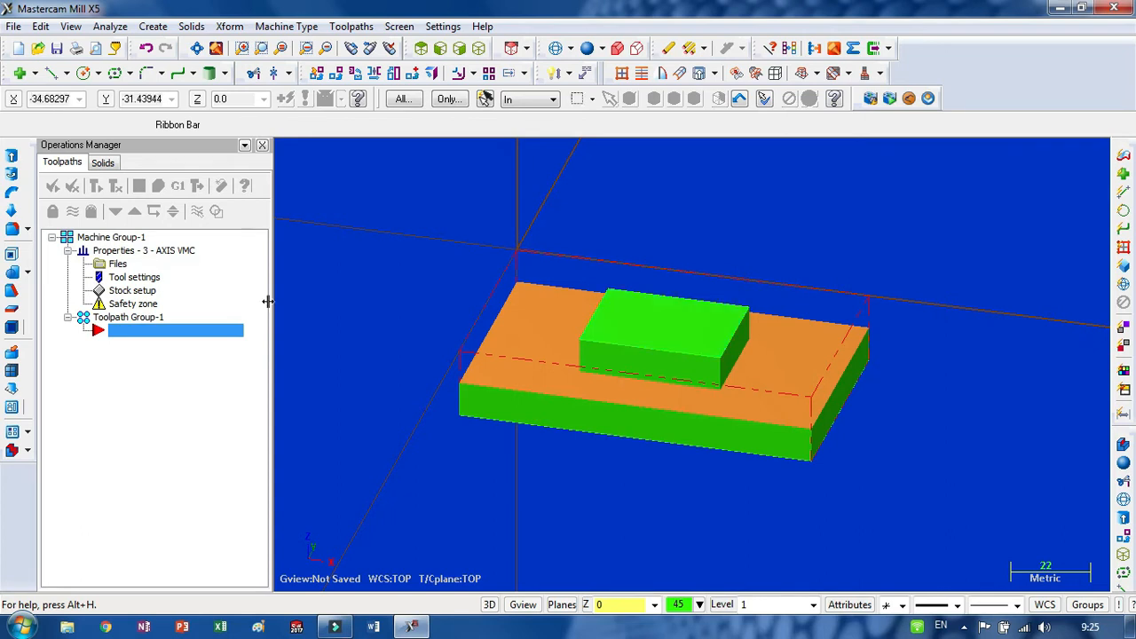
right_click(178, 337)
mouse_move(264, 162)
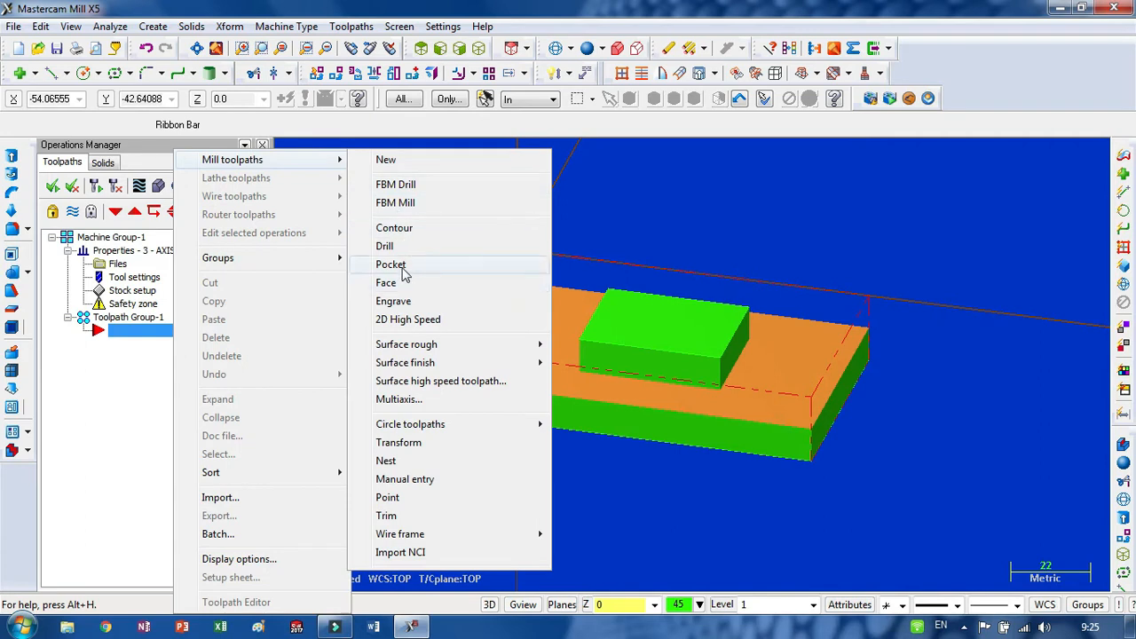
click(397, 265)
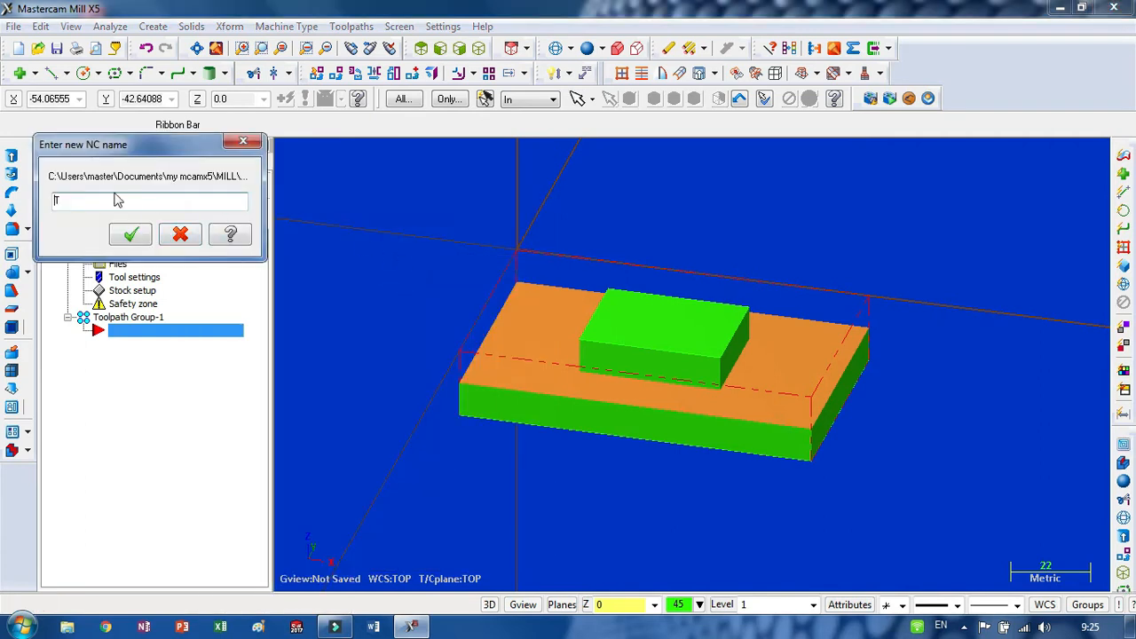
drag(83, 205, 49, 216)
key(Return)
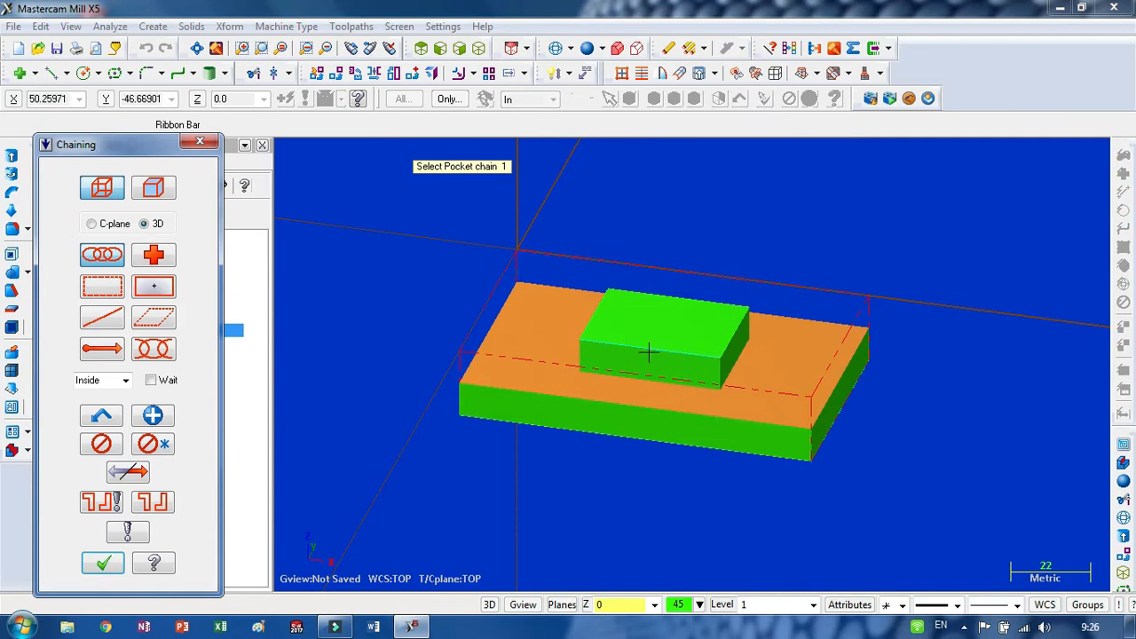
Switch to wireframe display and chain the boss's top rectangle as the pocket geometry
click(556, 48)
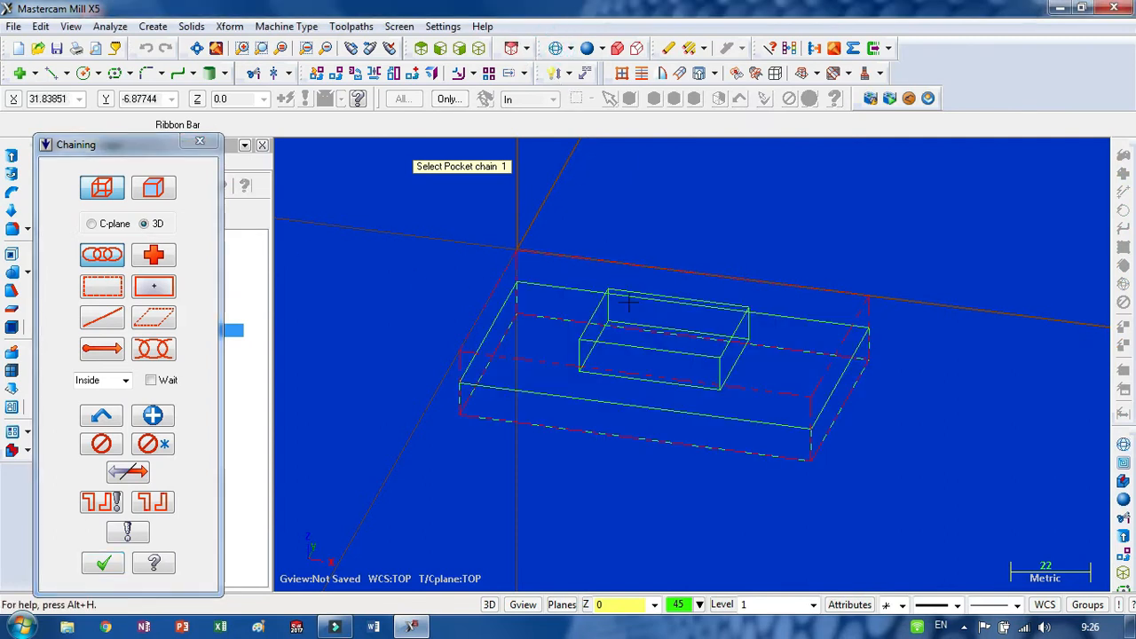
click(629, 346)
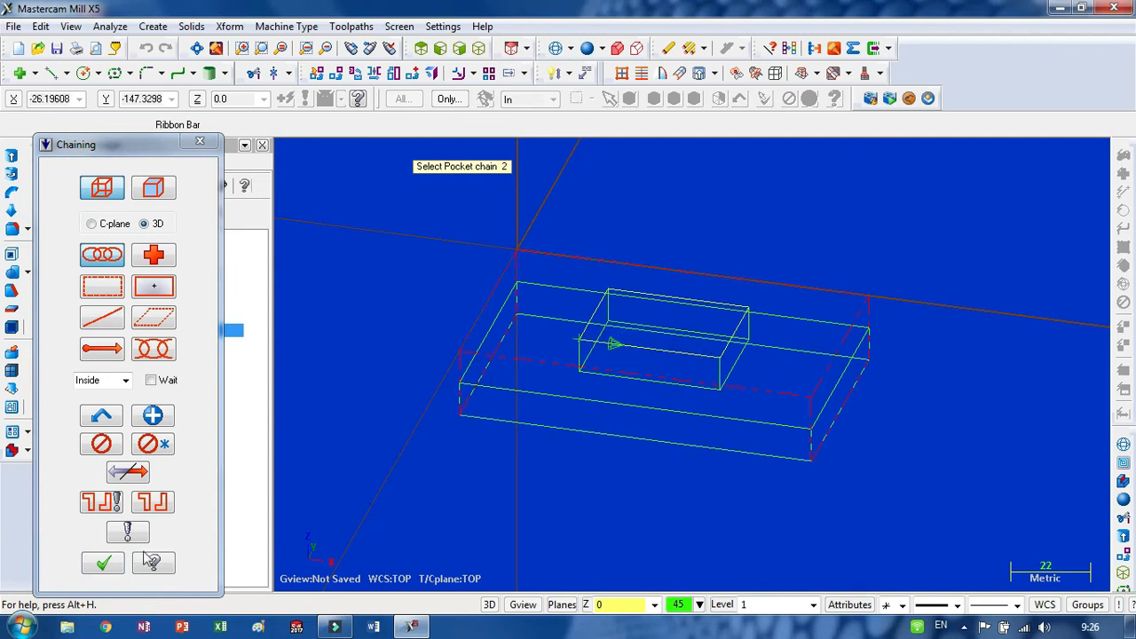
click(103, 564)
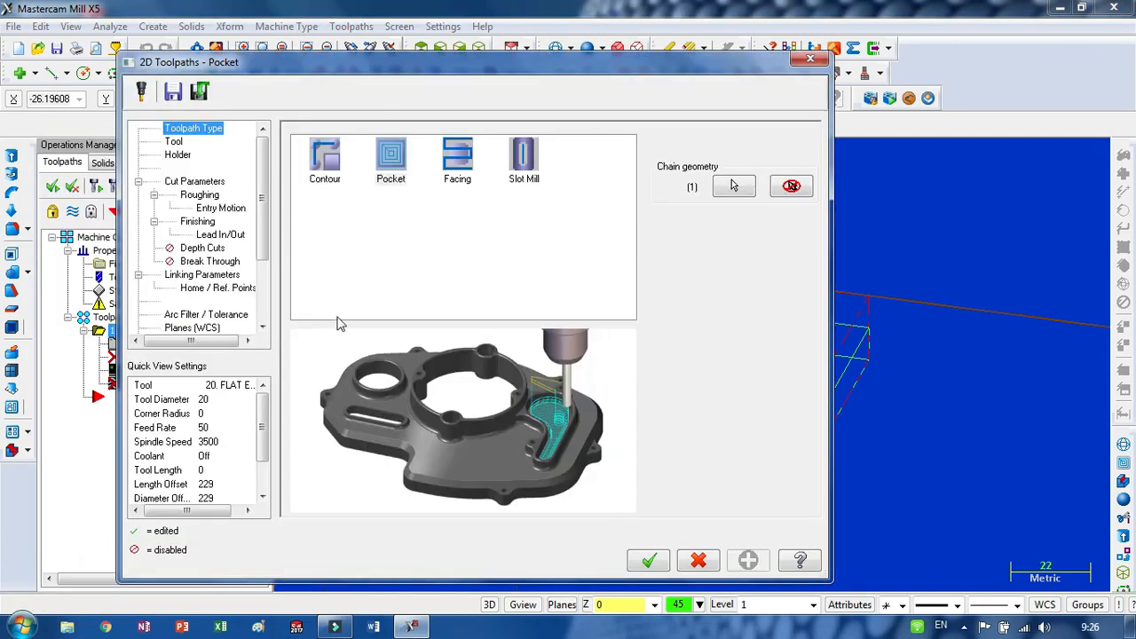
Set the pocket type to Facing, review the roughing and linking parameters, and generate the toolpath
click(195, 181)
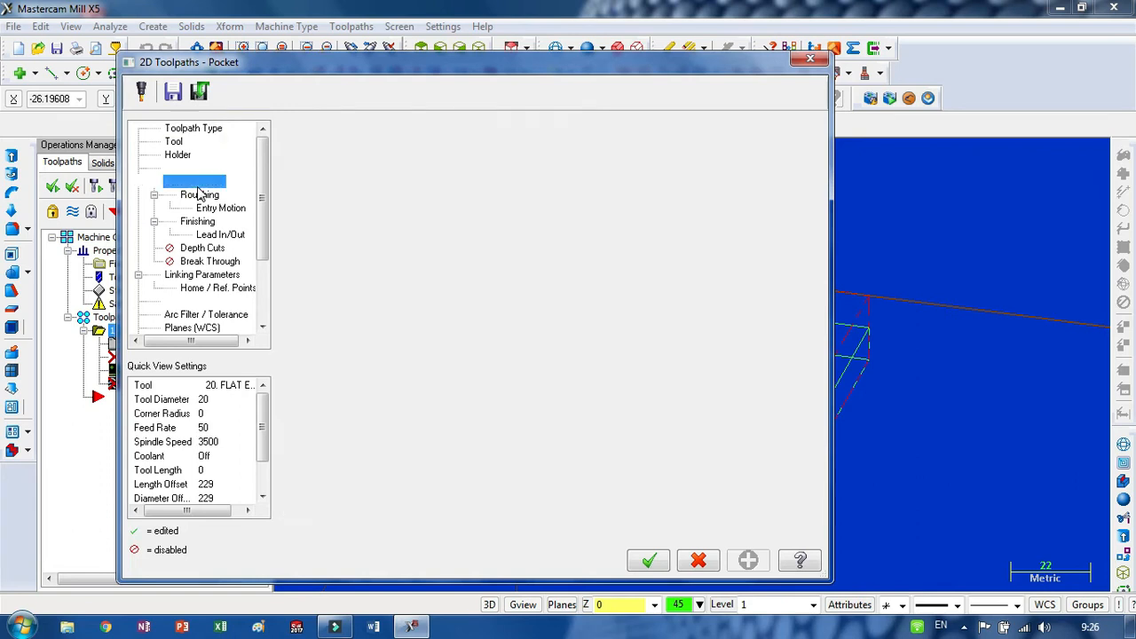
click(744, 167)
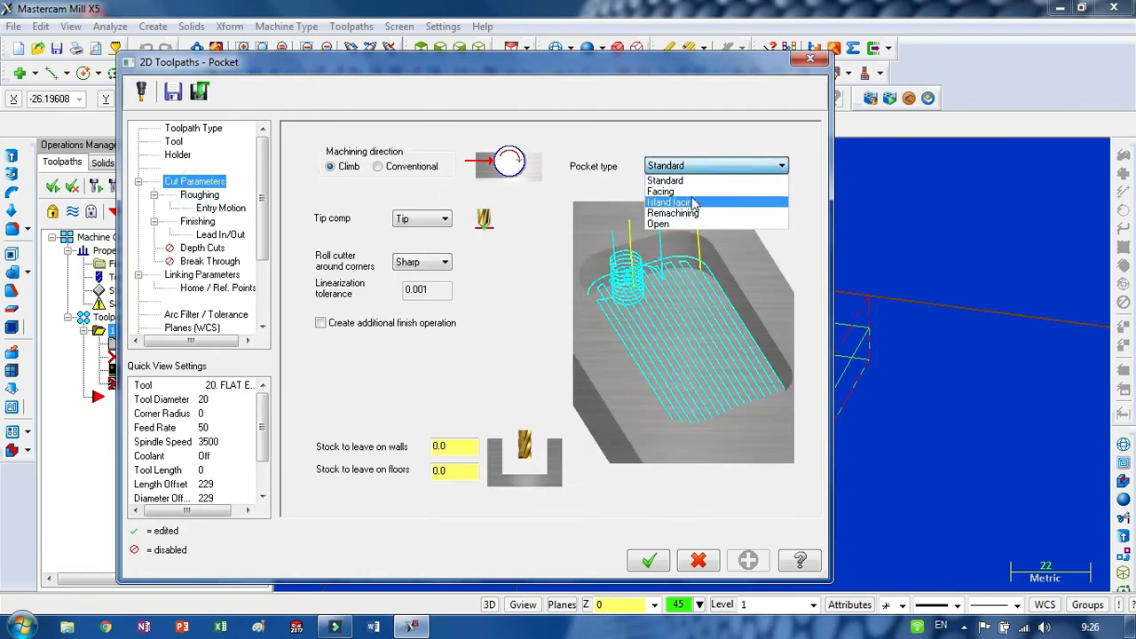
click(694, 192)
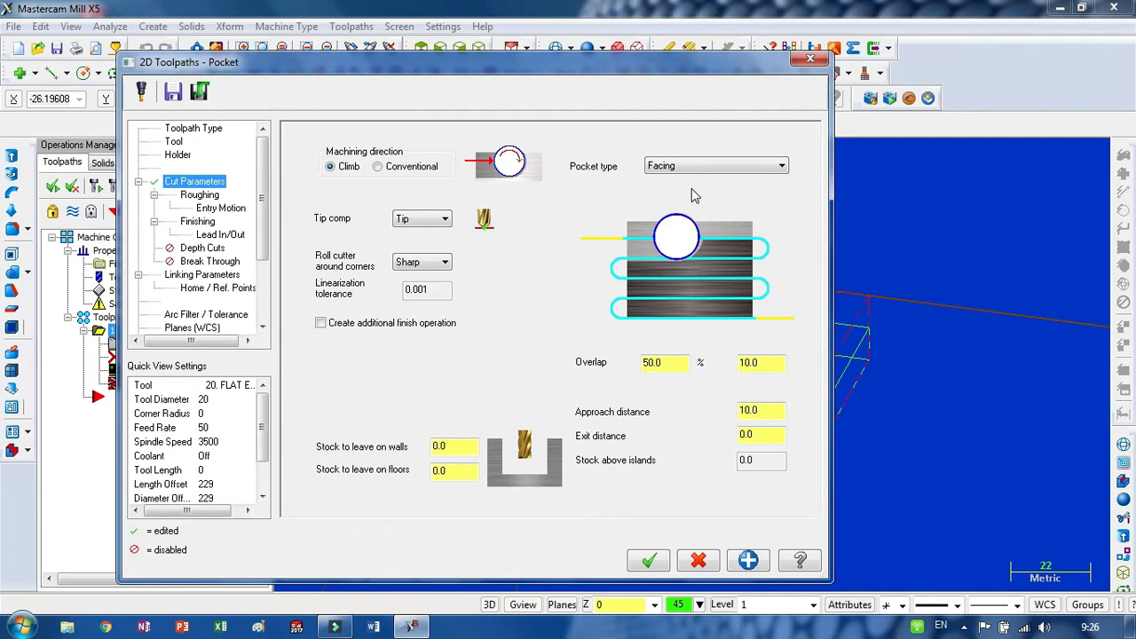
click(177, 195)
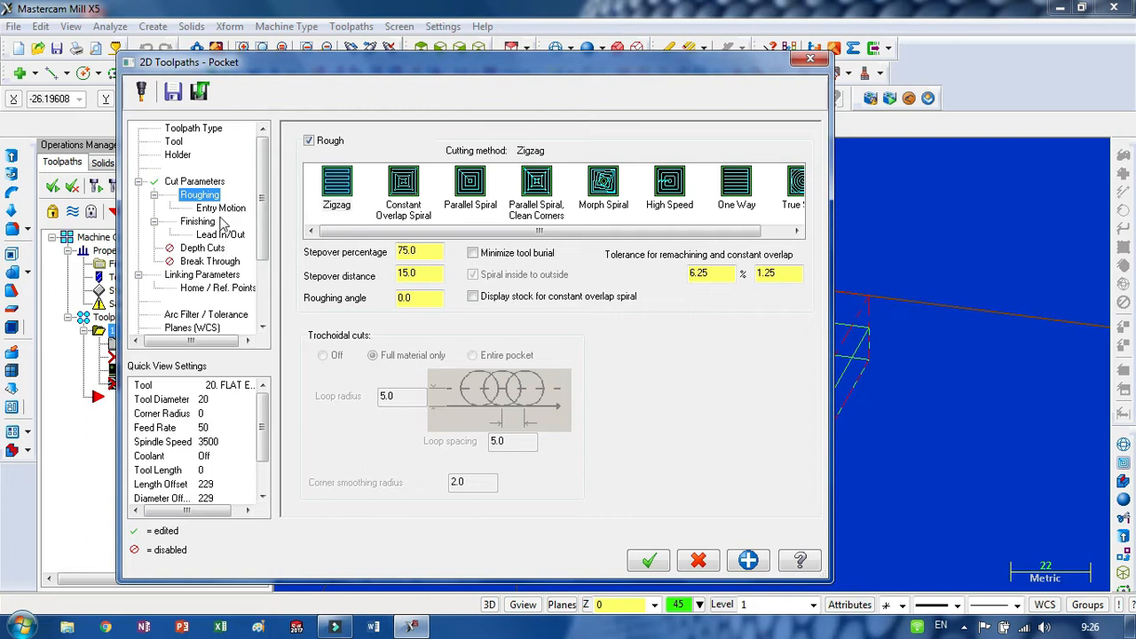
click(202, 181)
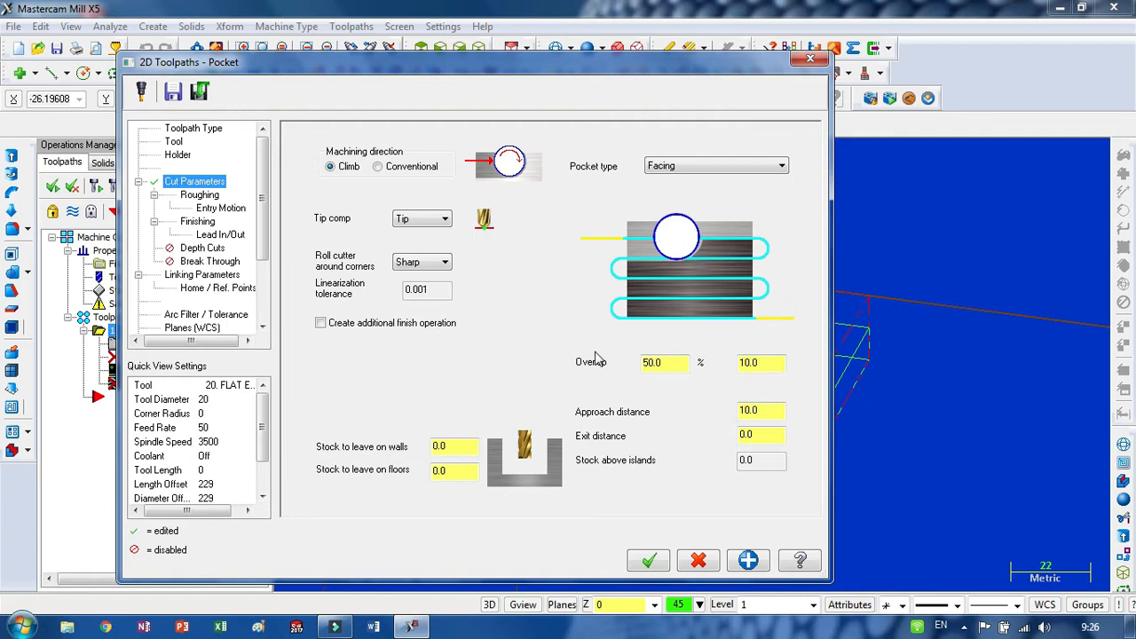
click(218, 275)
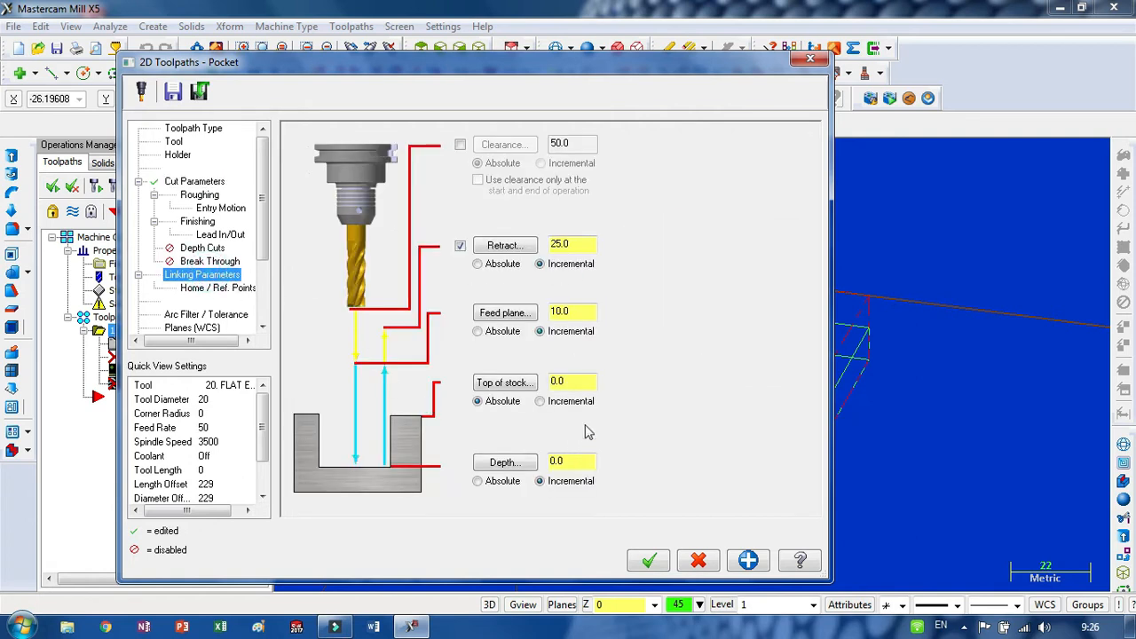
click(642, 562)
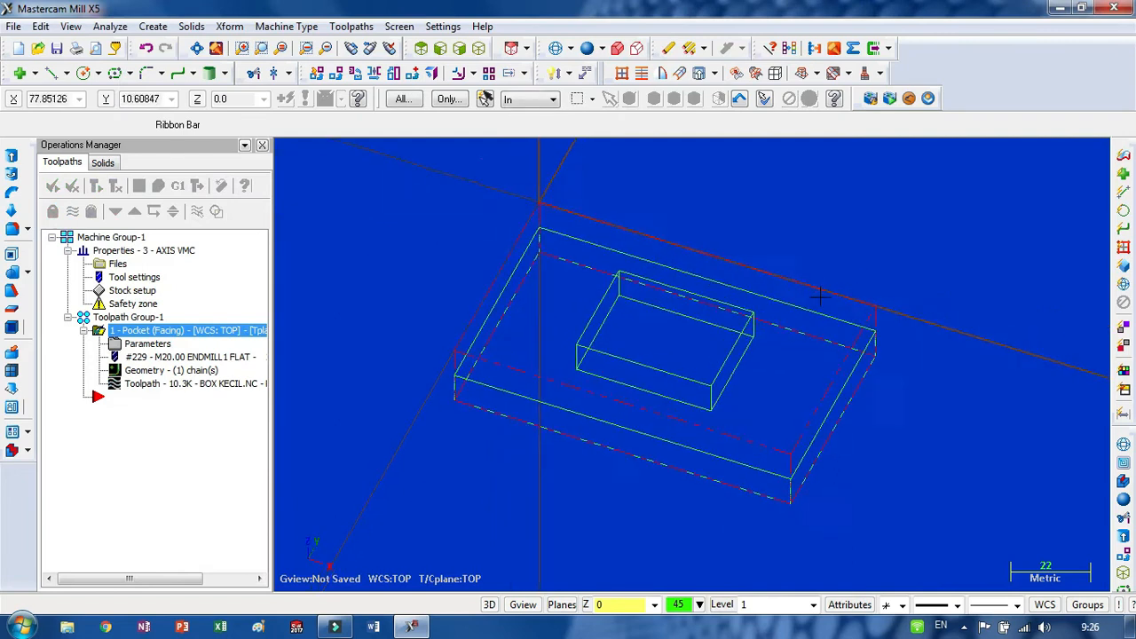
Disable Lead In/Out for the pocket facing operation's finishing passes and regenerate the toolpath
middle_drag(821, 295, 821, 331)
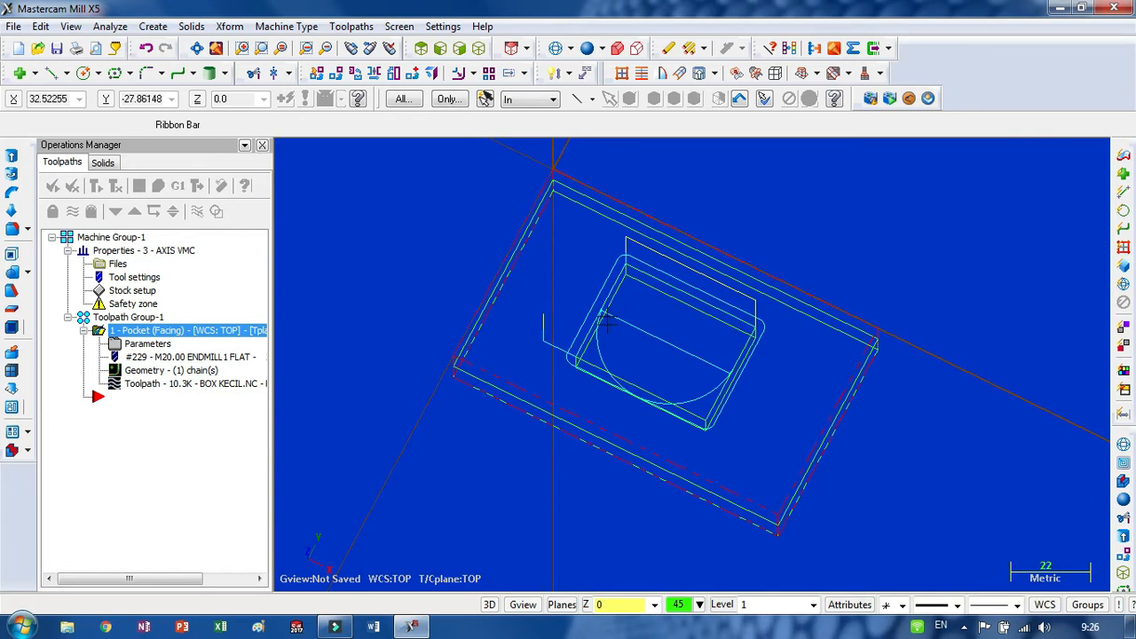
click(168, 345)
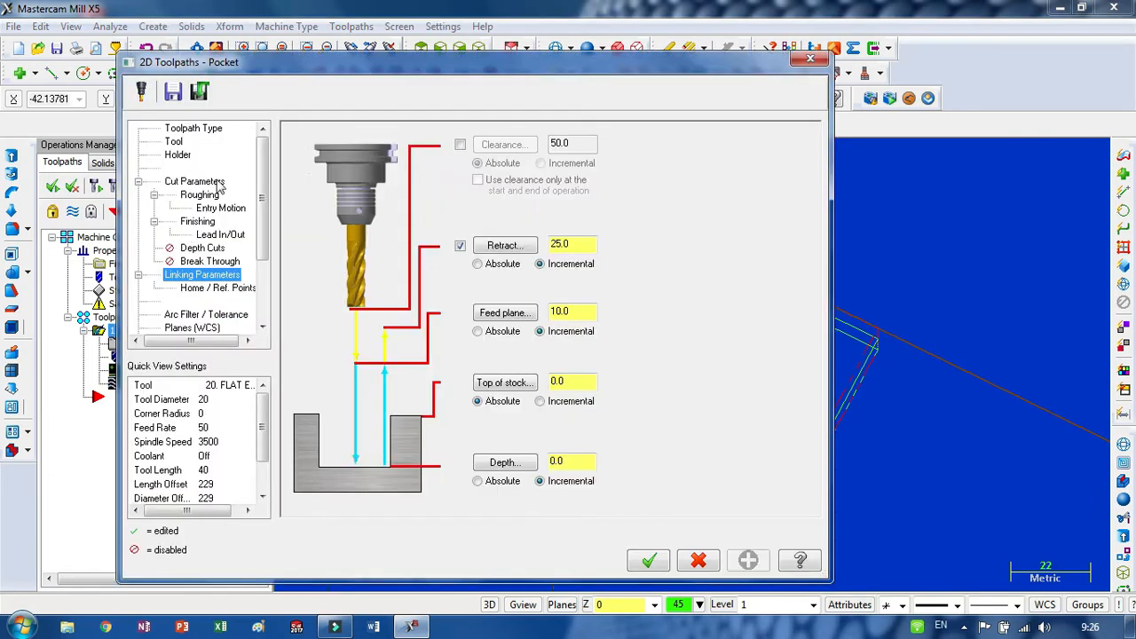
click(218, 233)
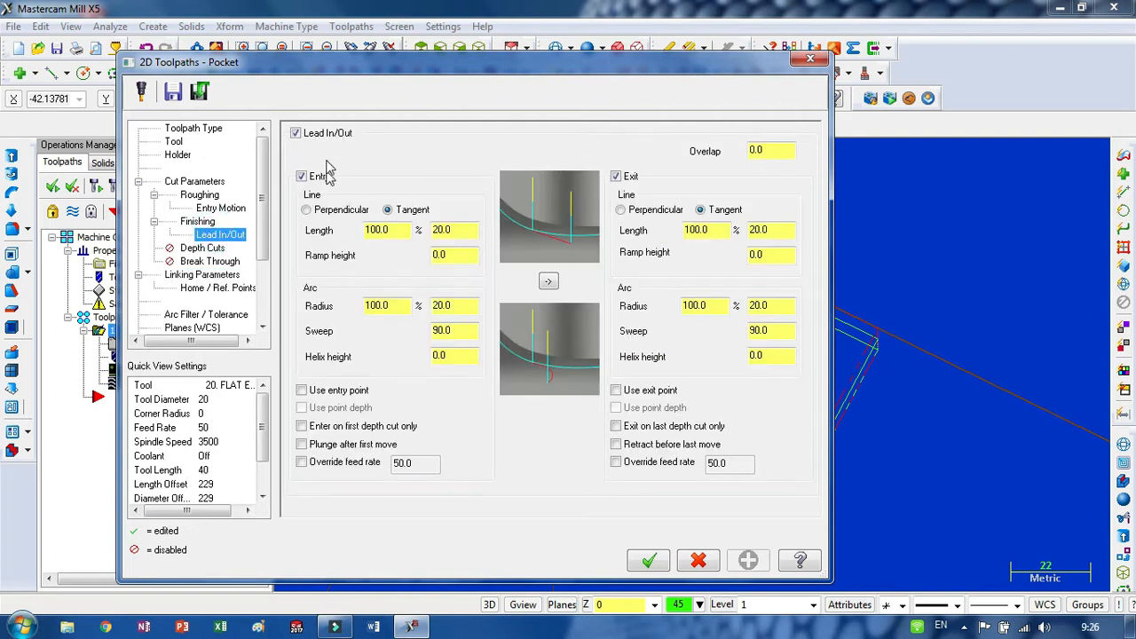
click(296, 132)
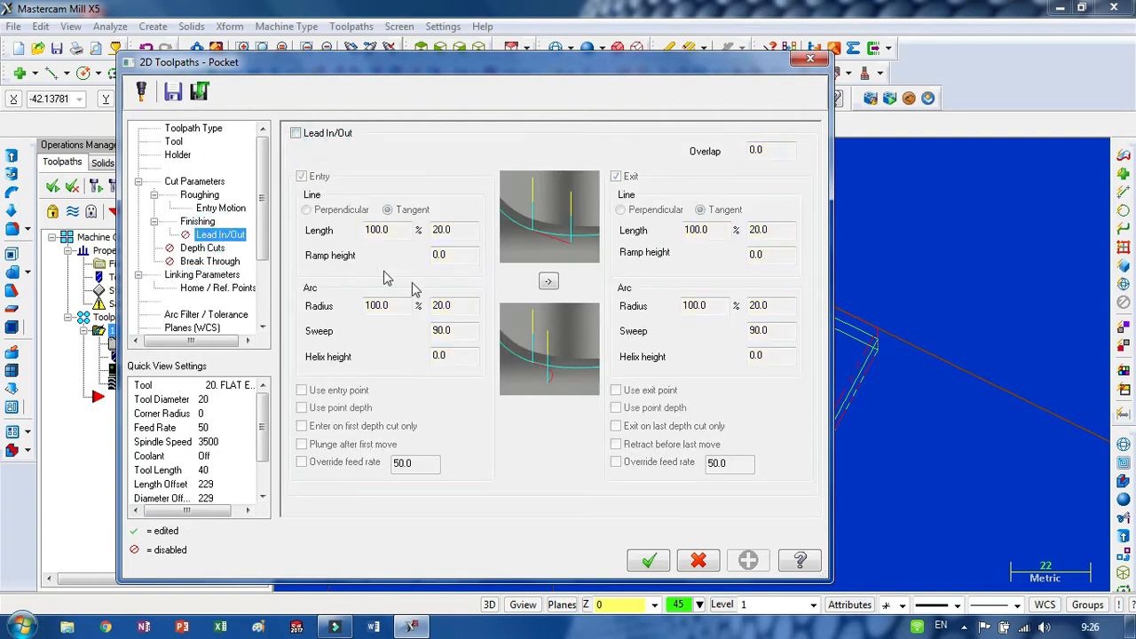
click(650, 560)
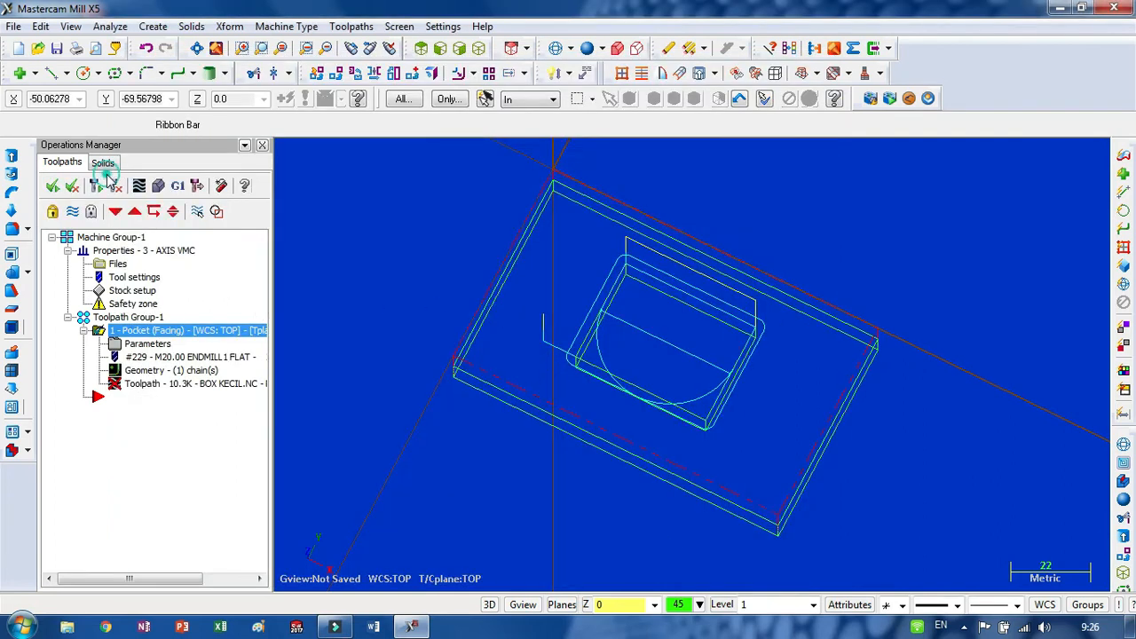
click(115, 185)
middle_drag(653, 388, 812, 362)
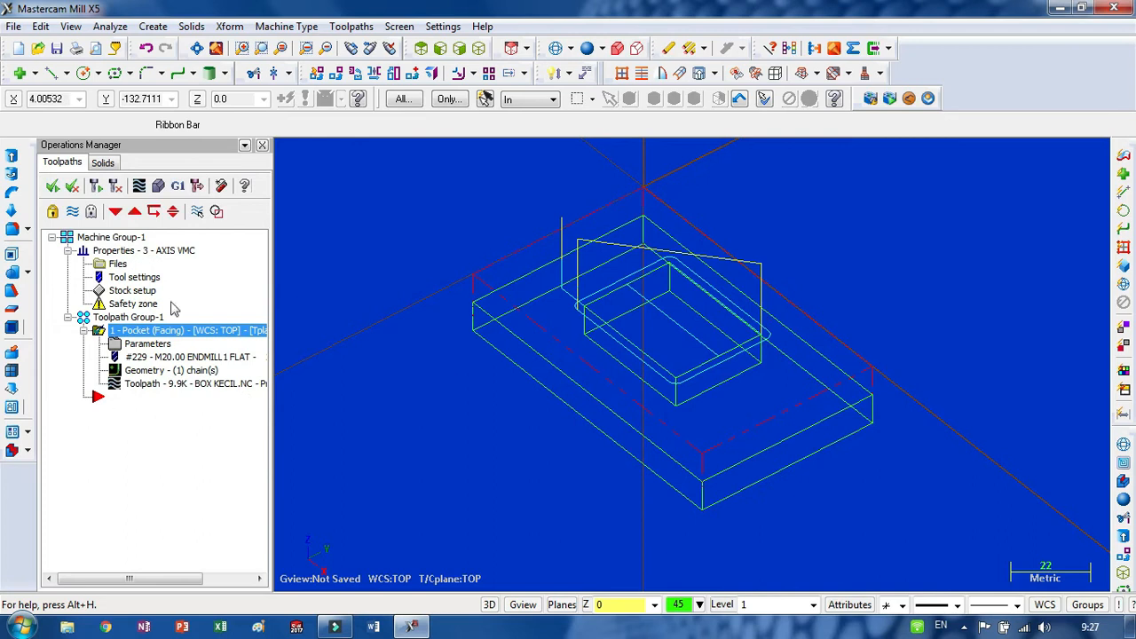
Open the library tool selection from the pocket facing operation's tool parameters
click(149, 345)
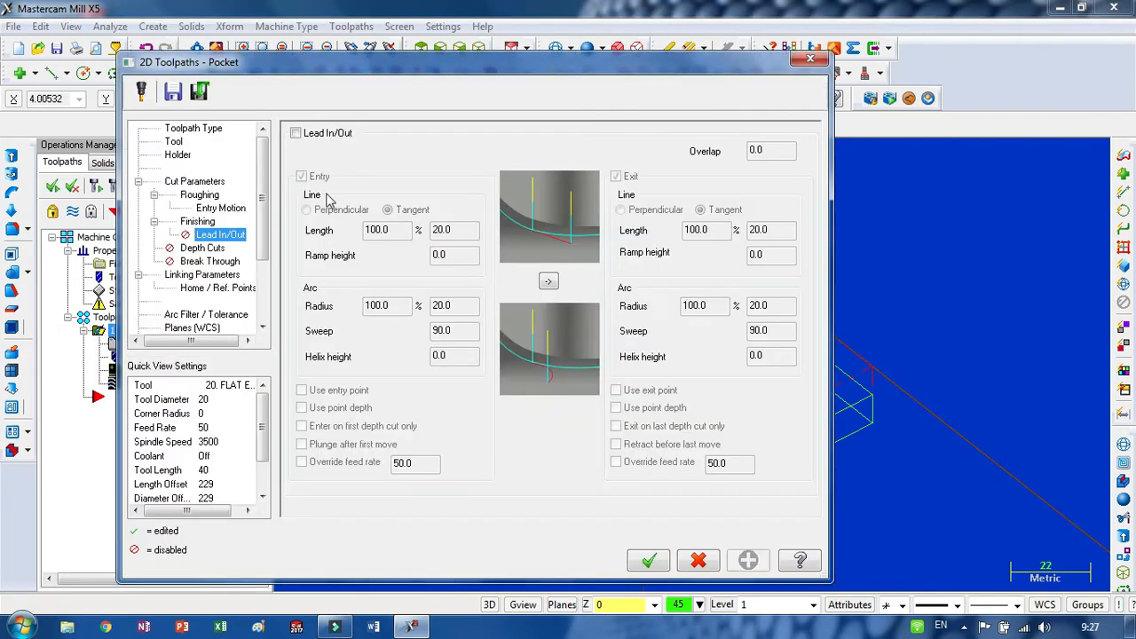
click(173, 143)
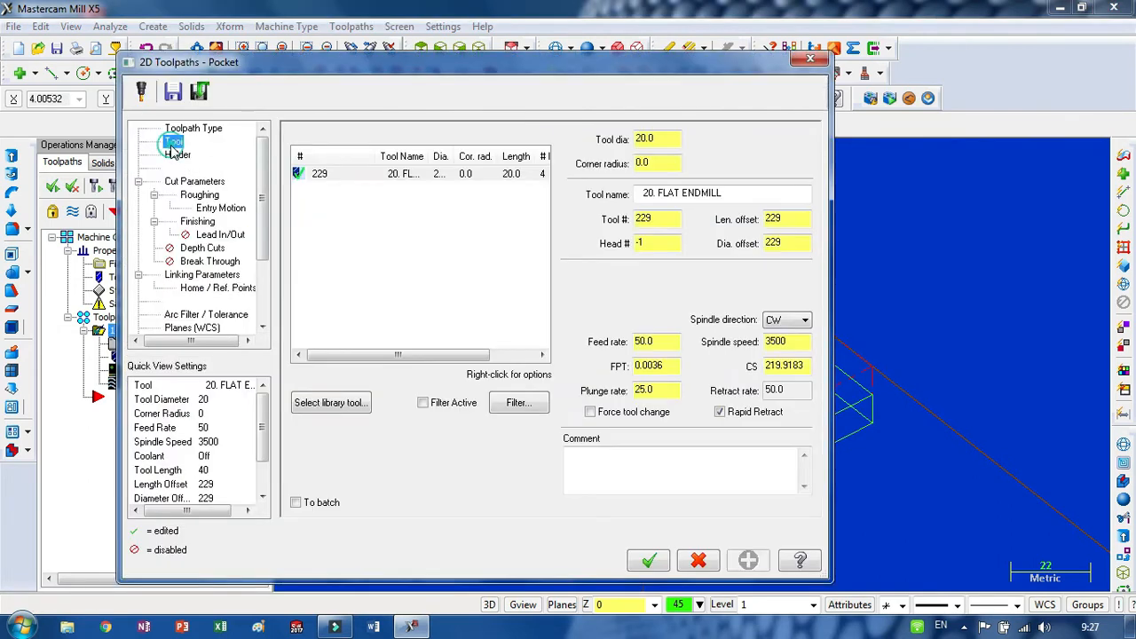
click(344, 176)
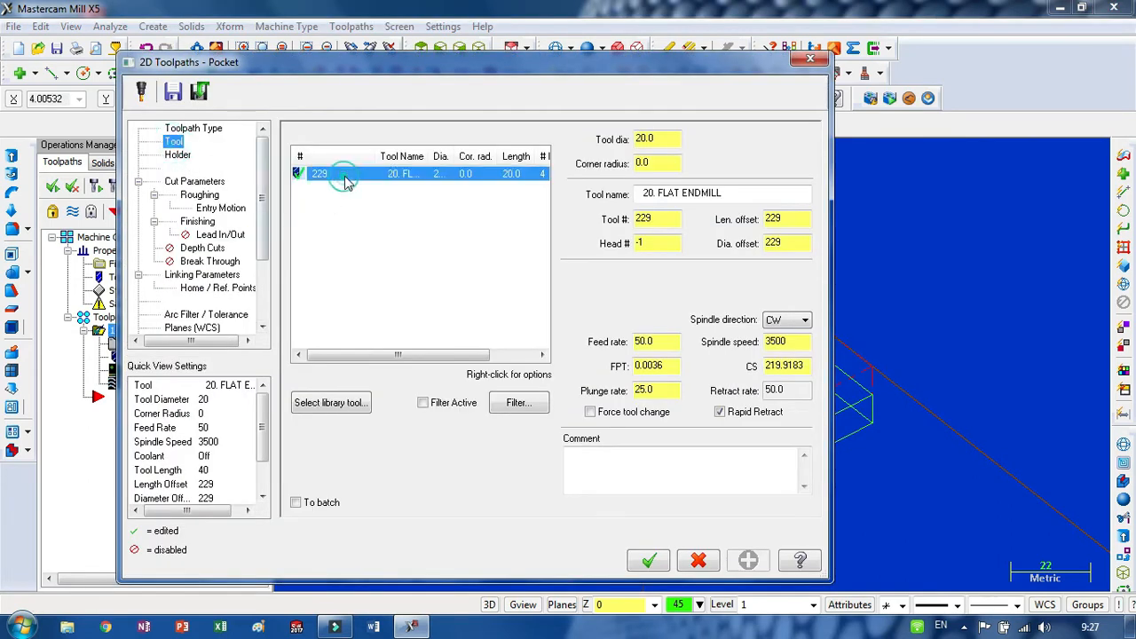
right_click(474, 181)
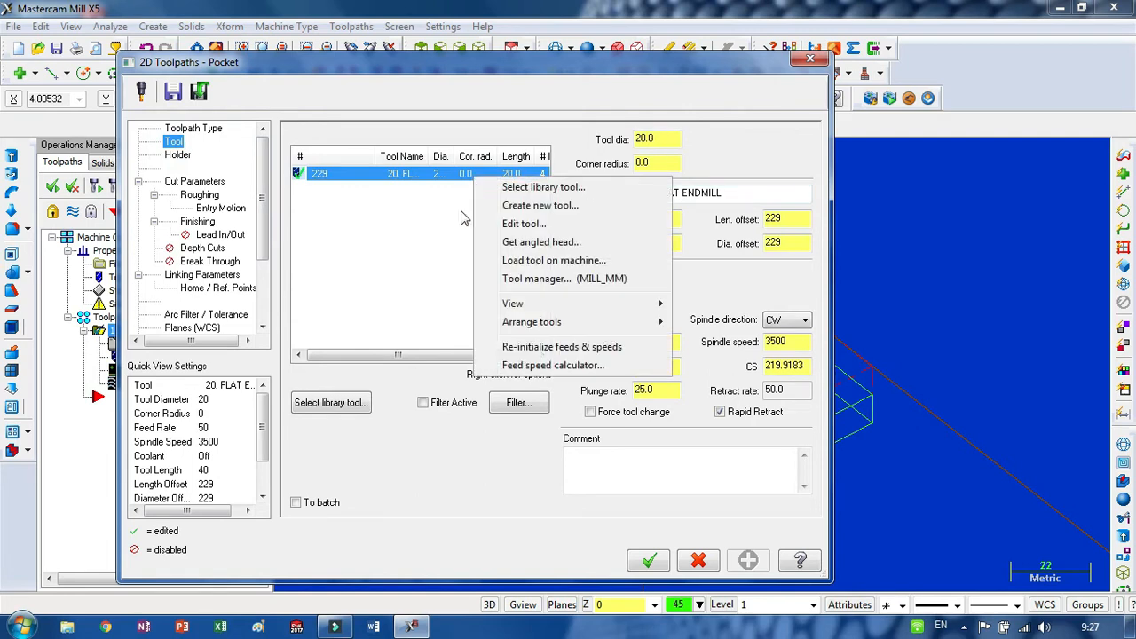
click(543, 187)
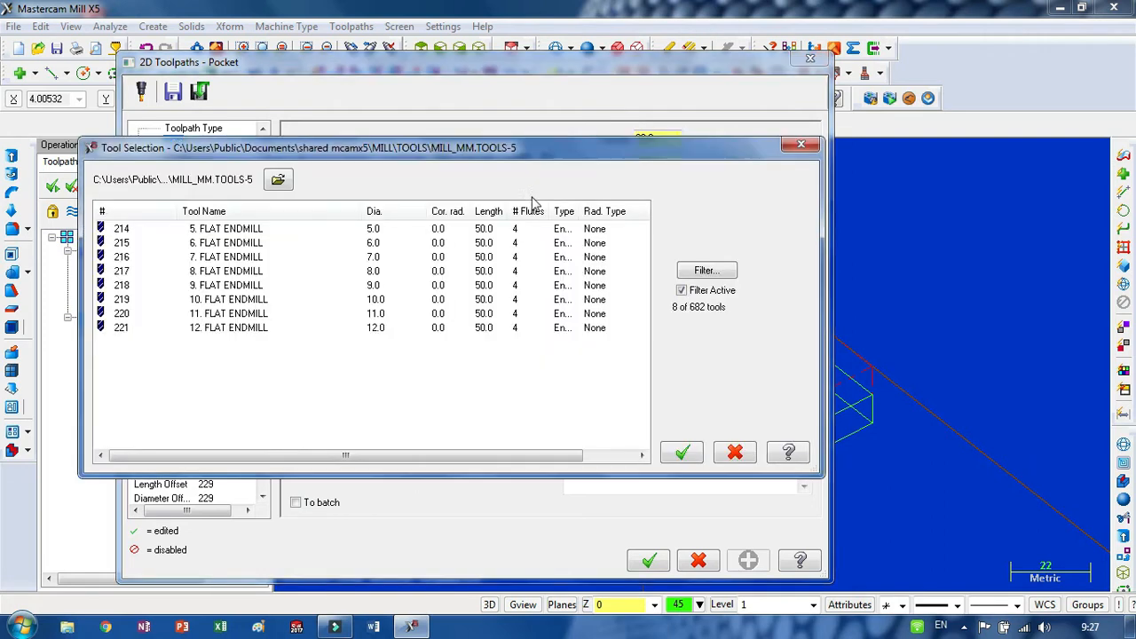
Set the flat endmill filter's upper tool diameter to 20 and choose the 18. FLAT ENDMILL for the operation
click(222, 330)
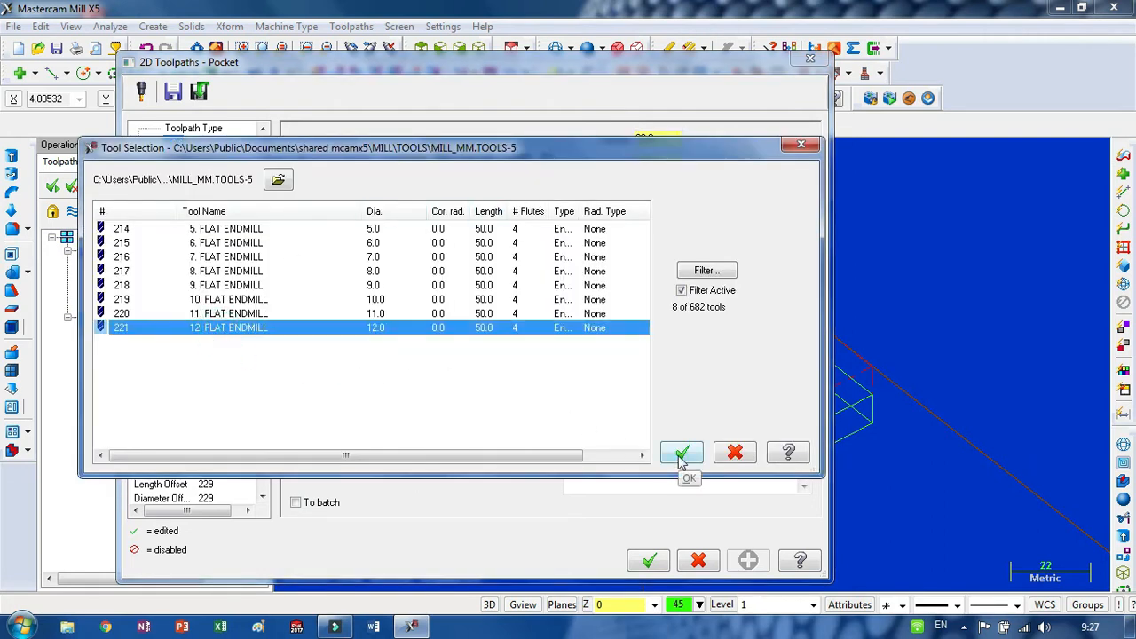
click(697, 293)
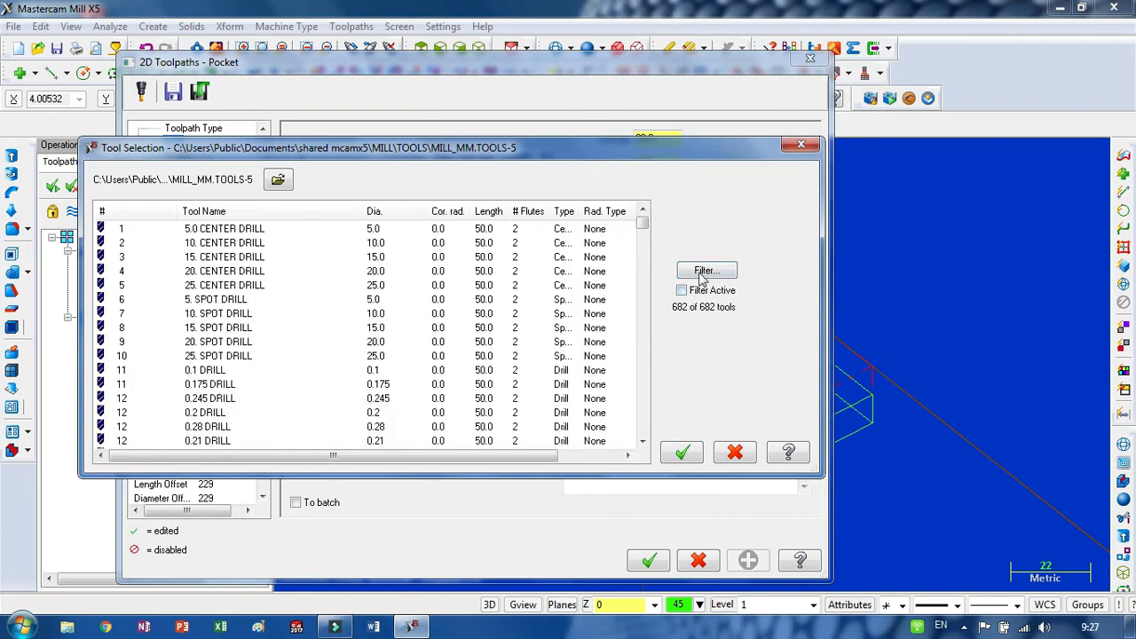
click(701, 273)
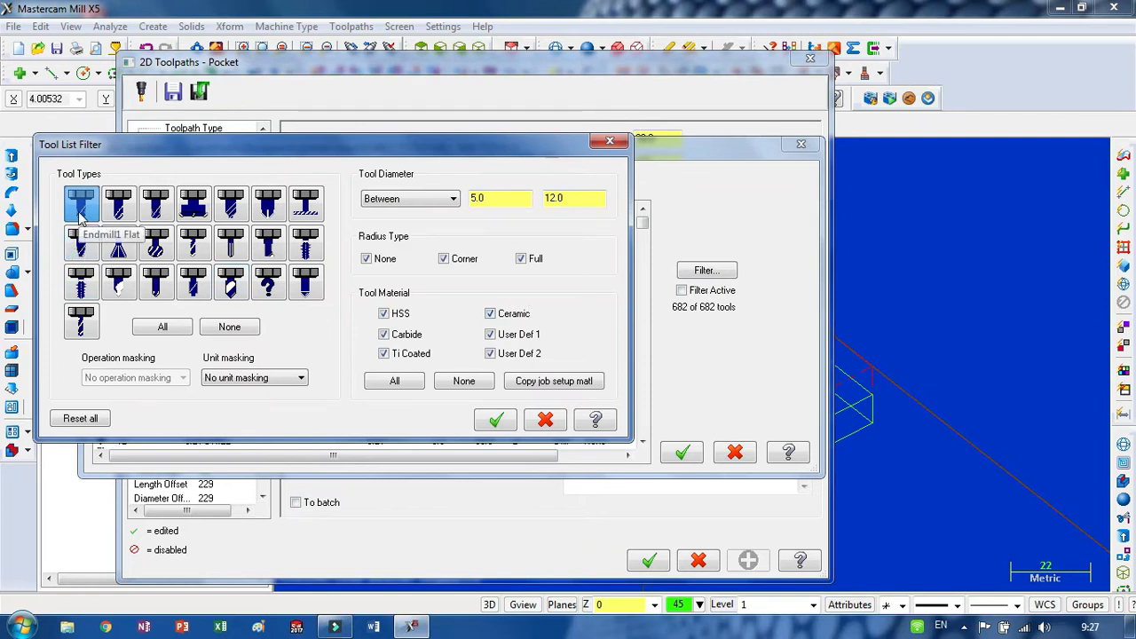
click(571, 197)
double_click(555, 198)
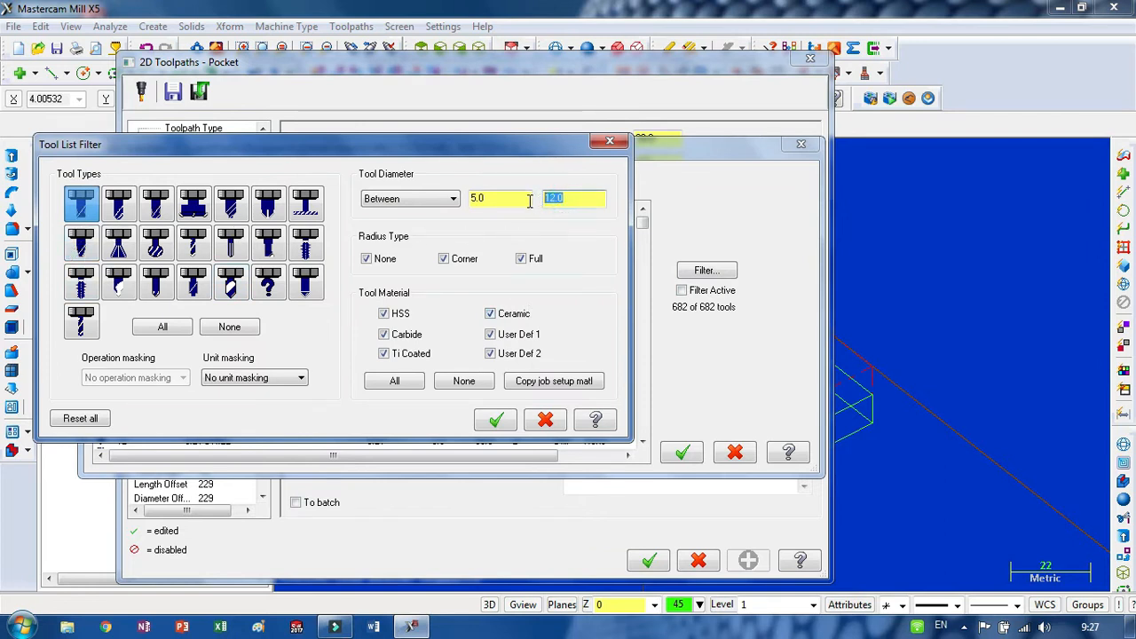
text(2)
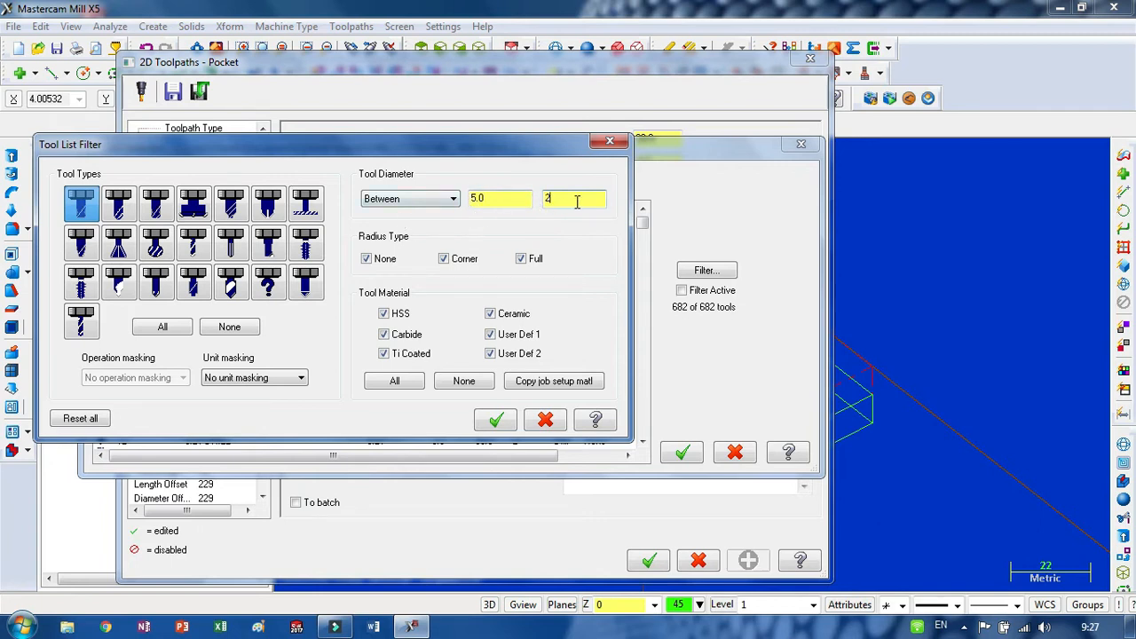
text(0)
click(497, 420)
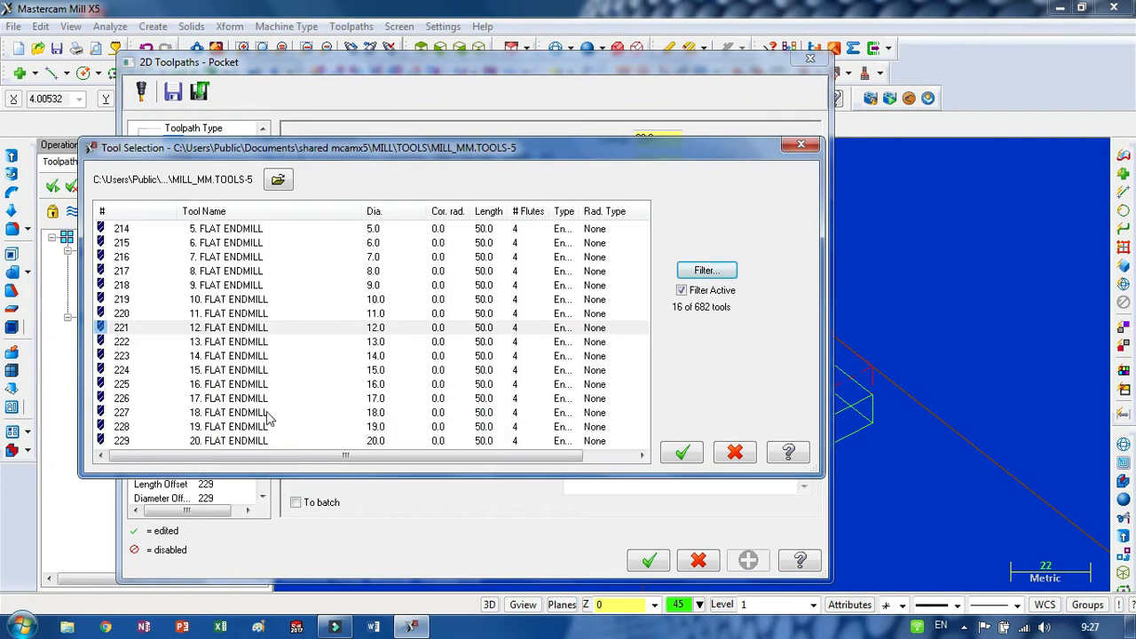
click(208, 413)
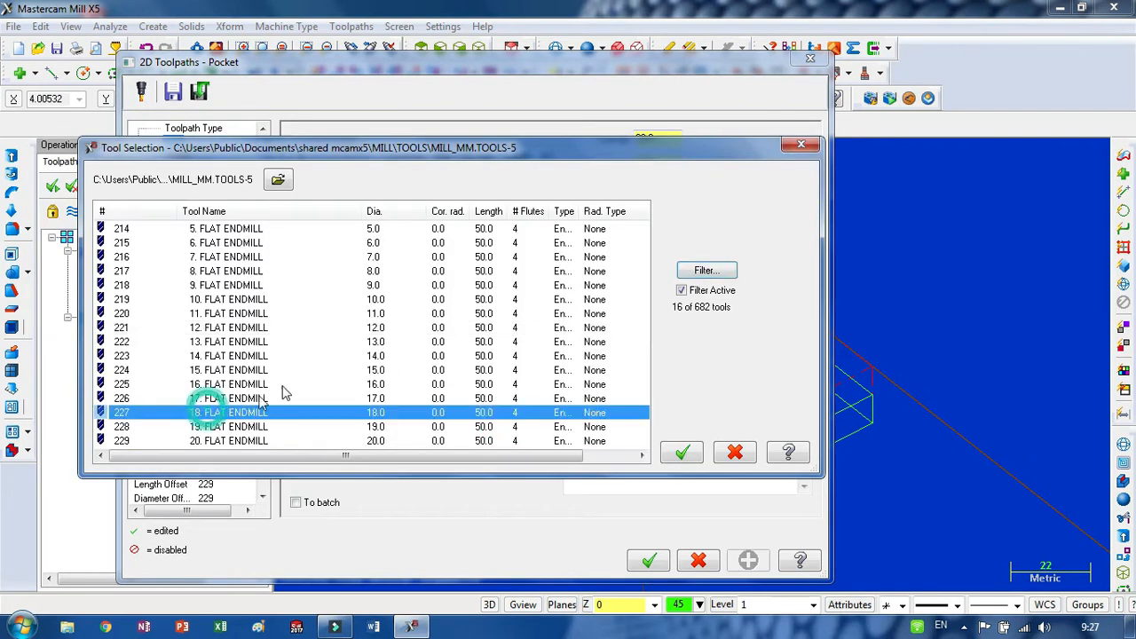
click(682, 454)
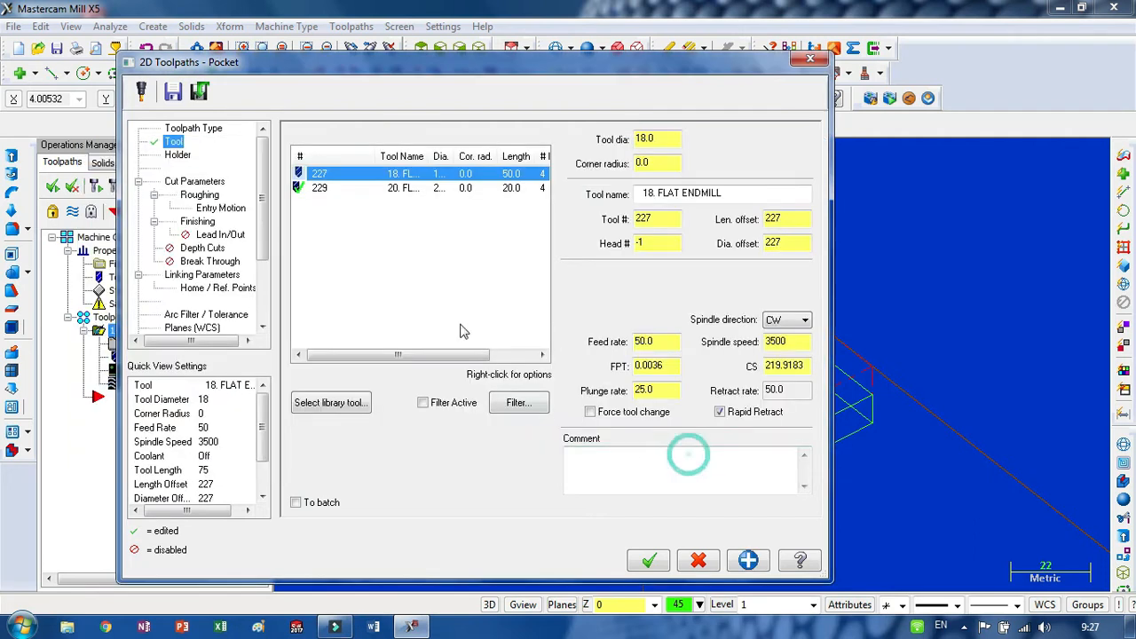
Change the 18 mm flat endmill's tool number to 1 and regenerate the pocket facing toolpath
right_click(374, 182)
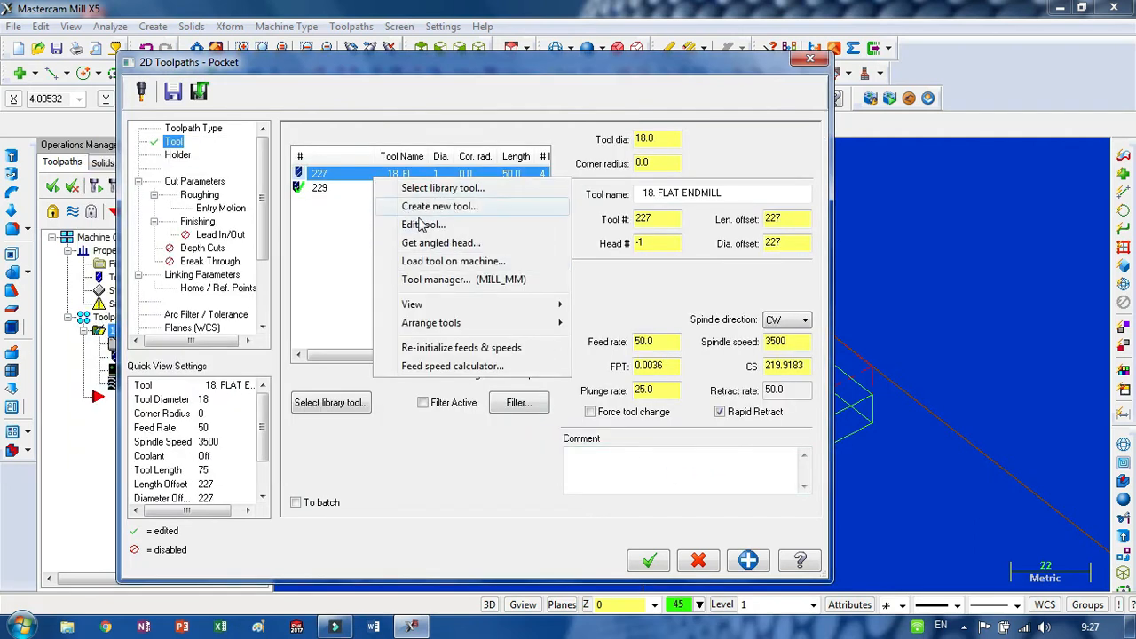
click(447, 228)
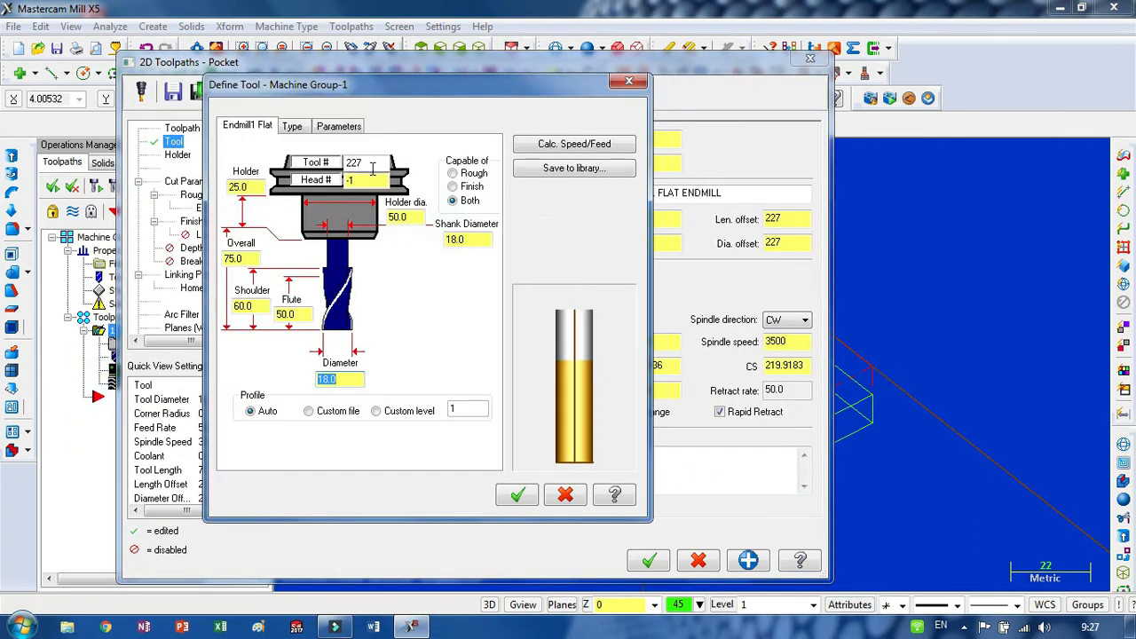
double_click(372, 165)
text(1)
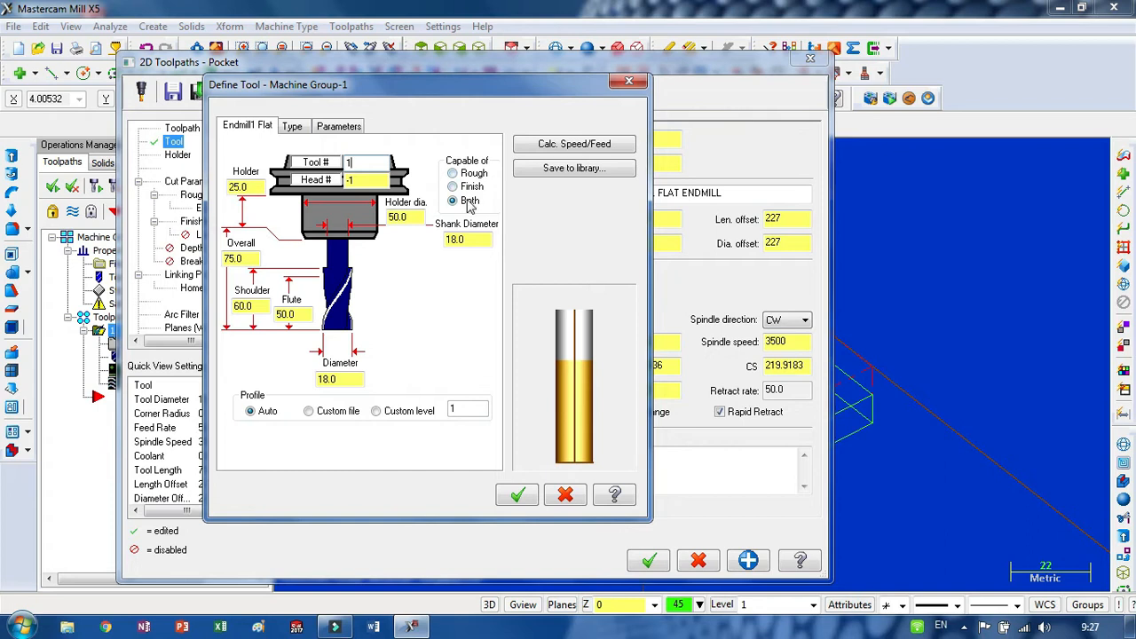
click(512, 497)
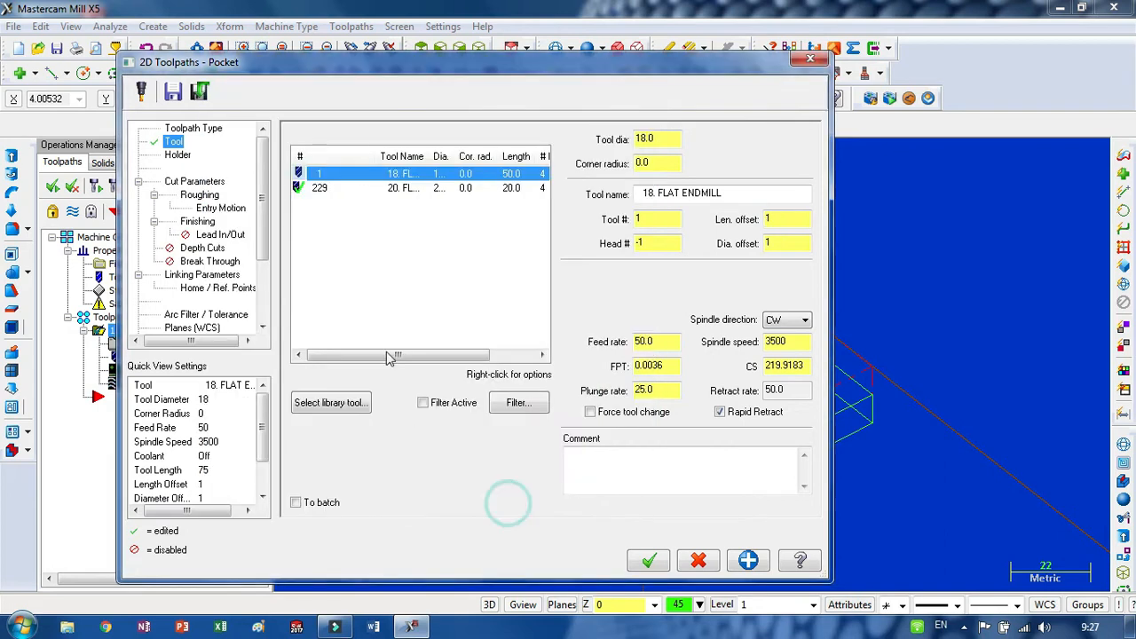
click(651, 561)
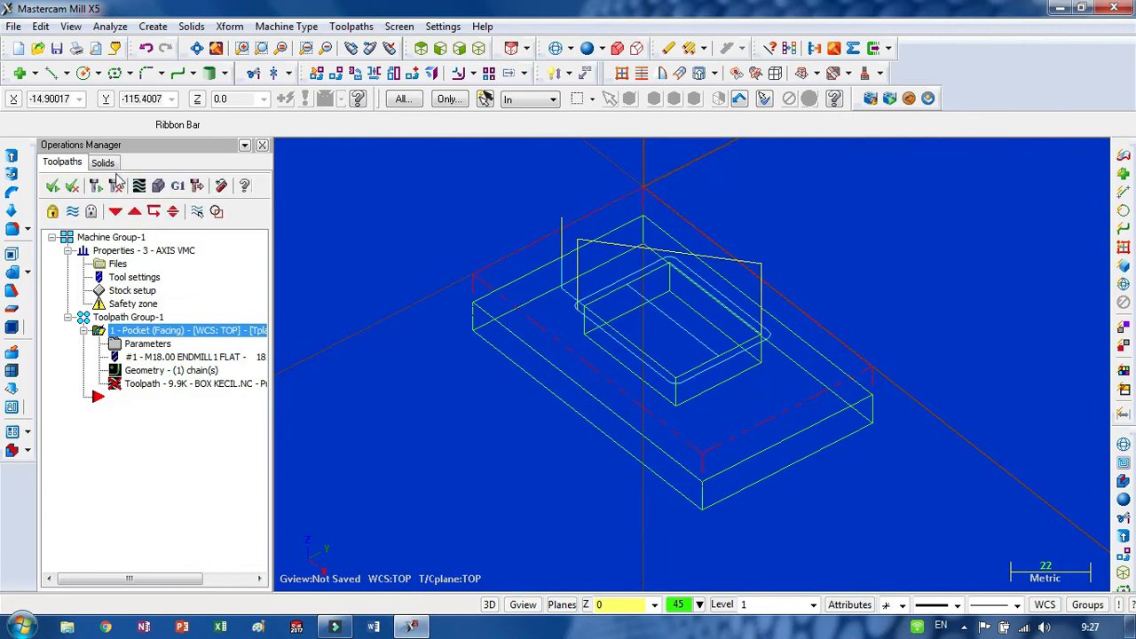
click(116, 183)
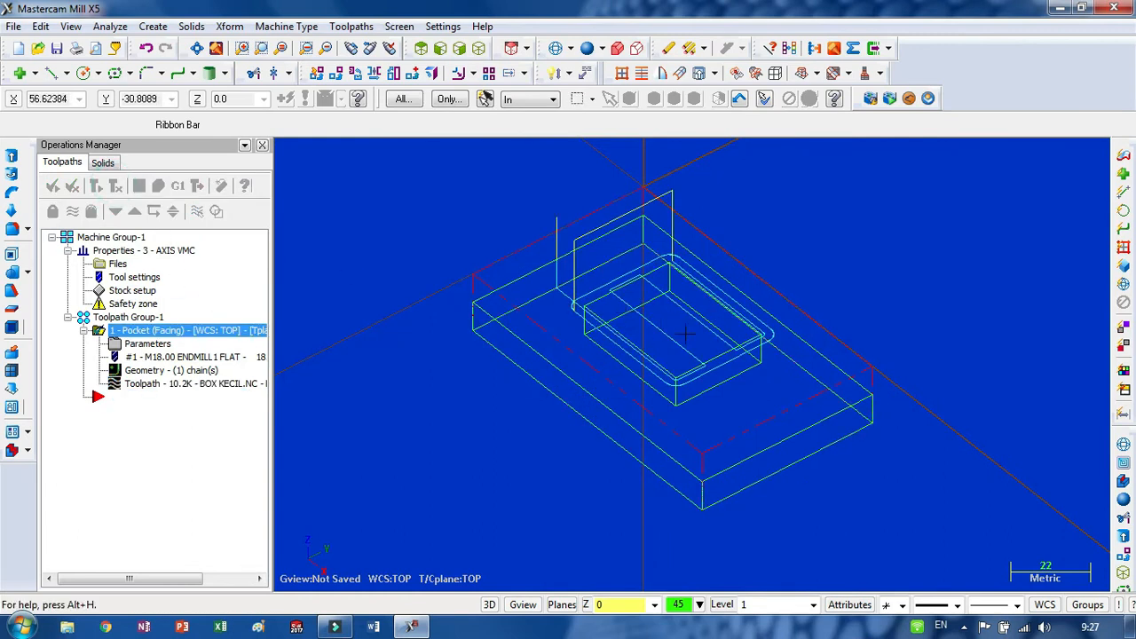
Set the pocket facing operation's roughing stepover percentage to 50 and regenerate the toolpath
middle_drag(689, 332, 763, 324)
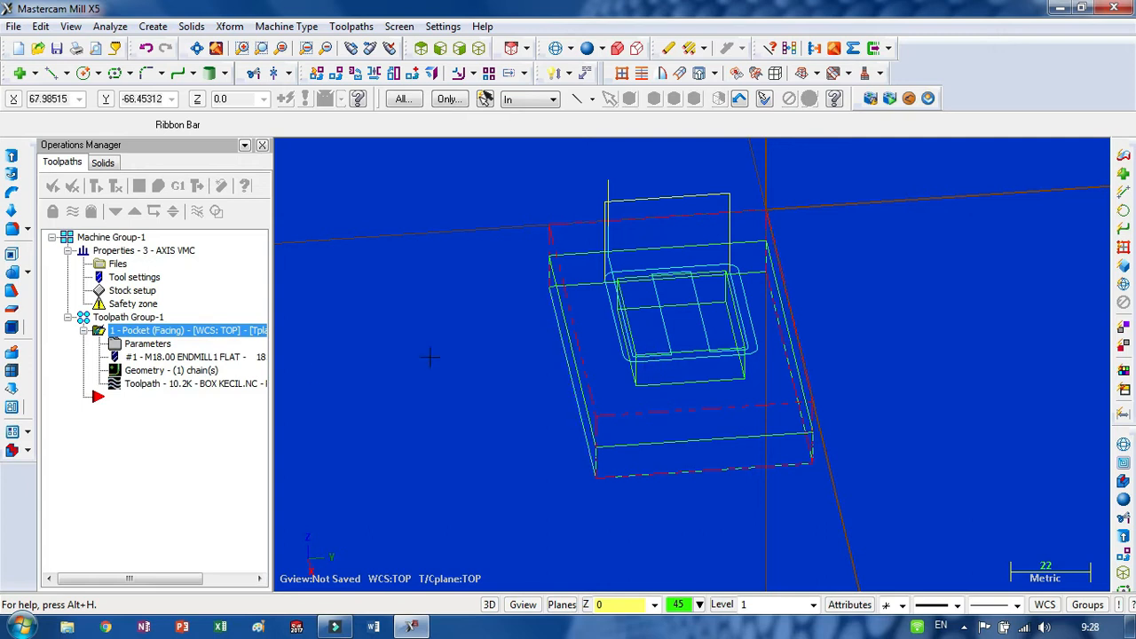
click(164, 343)
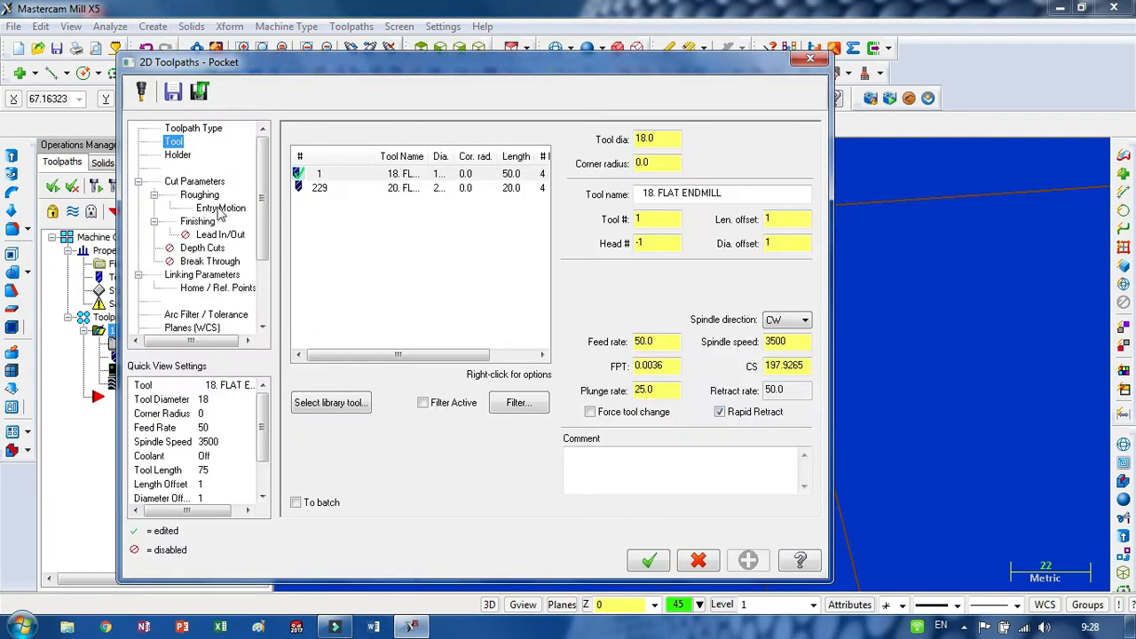
click(204, 182)
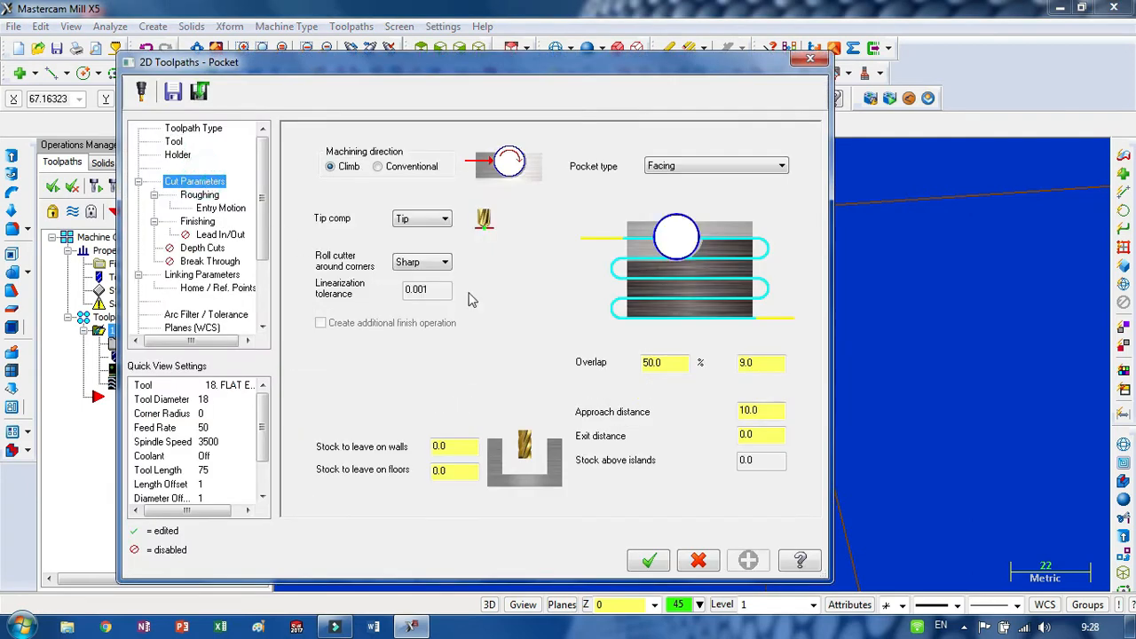
click(201, 194)
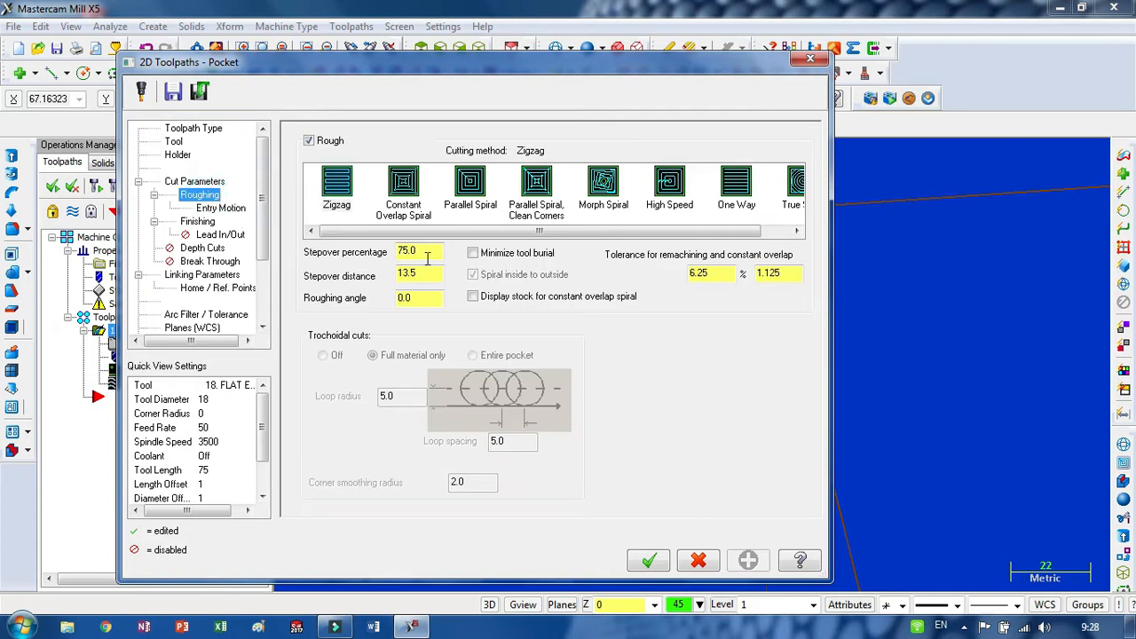
drag(427, 256, 400, 254)
text(5)
click(650, 561)
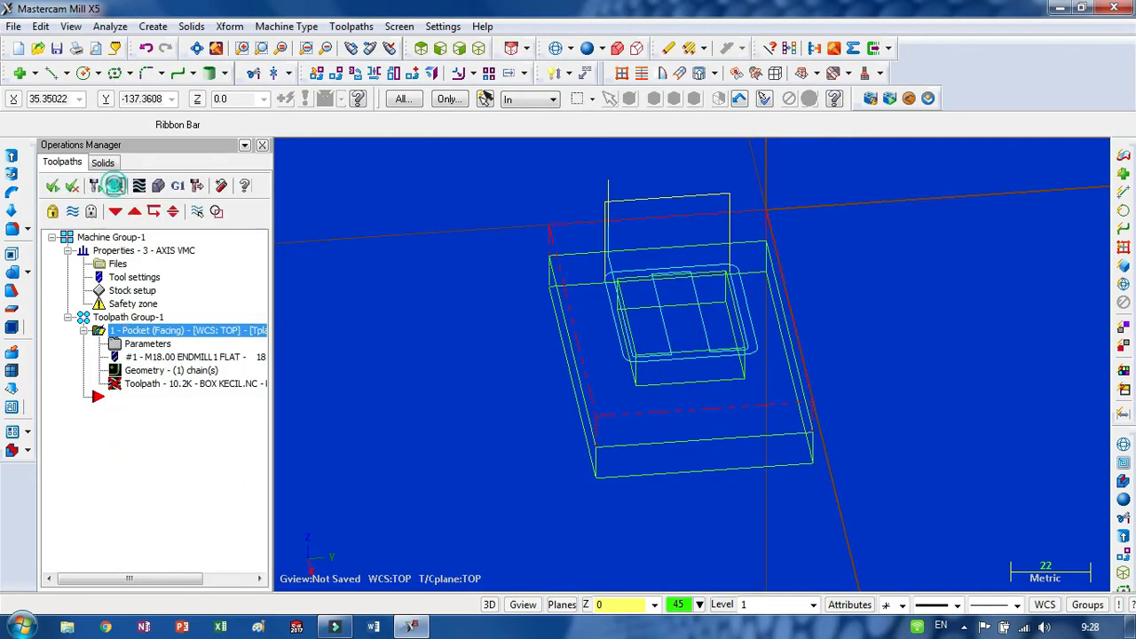
click(115, 186)
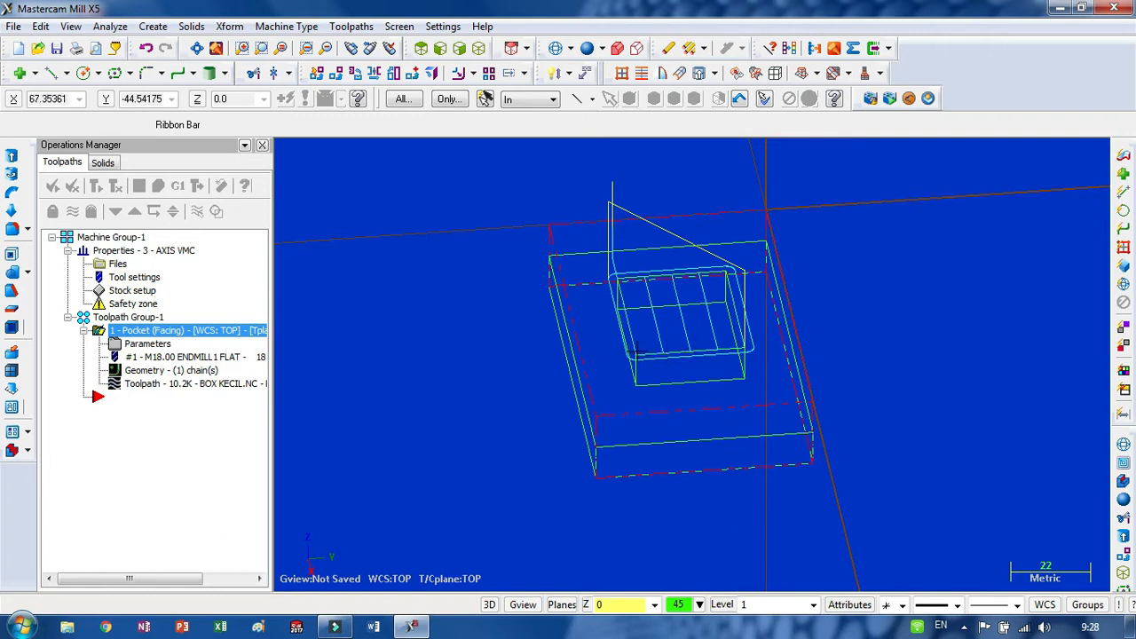
Set the roughing stepover percentage to 98 and regenerate the pocket facing toolpath
click(135, 345)
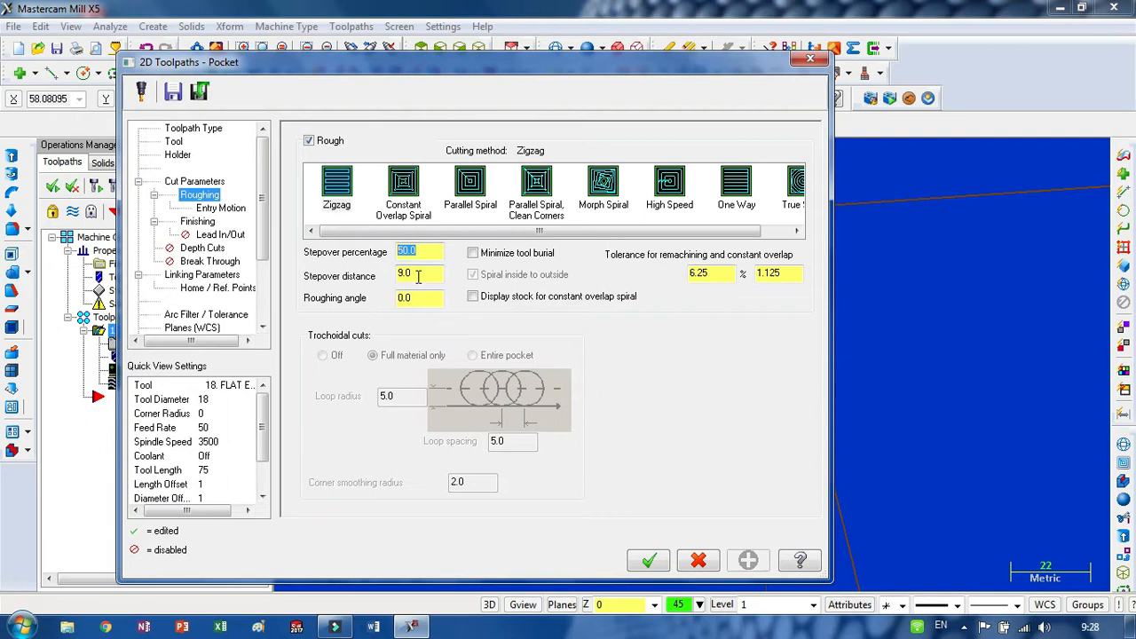
text(98)
click(433, 272)
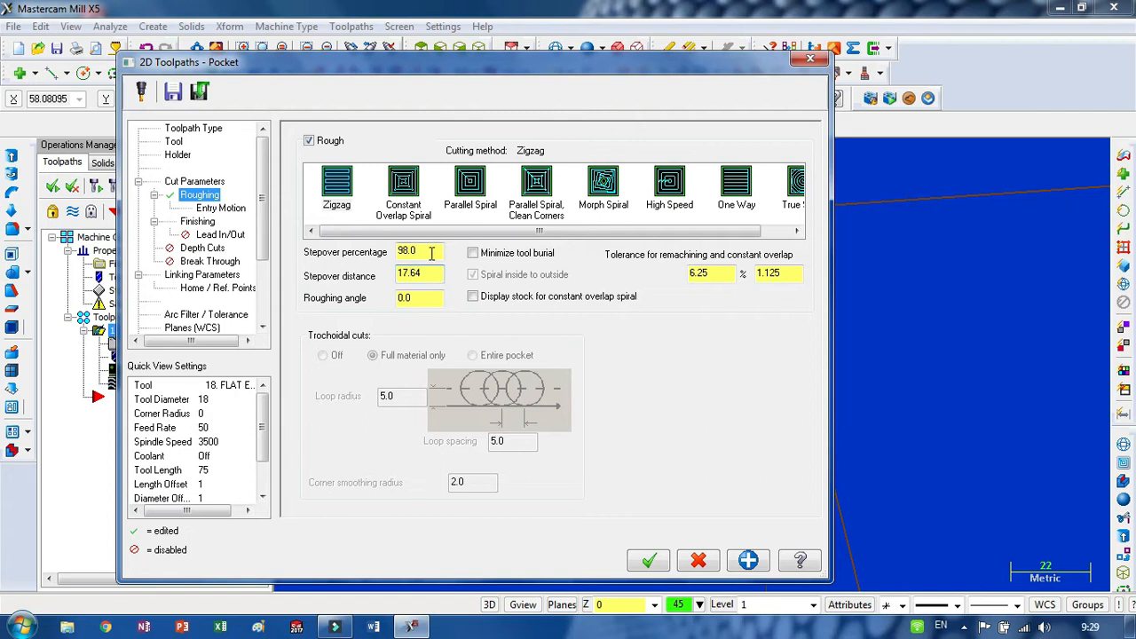
click(649, 560)
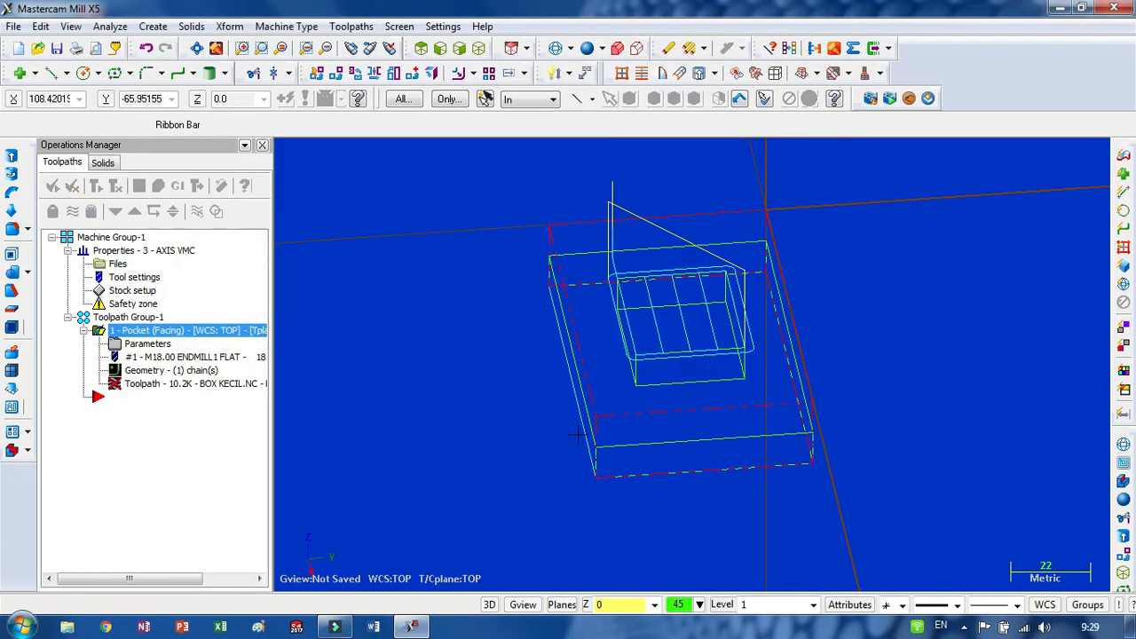
click(140, 192)
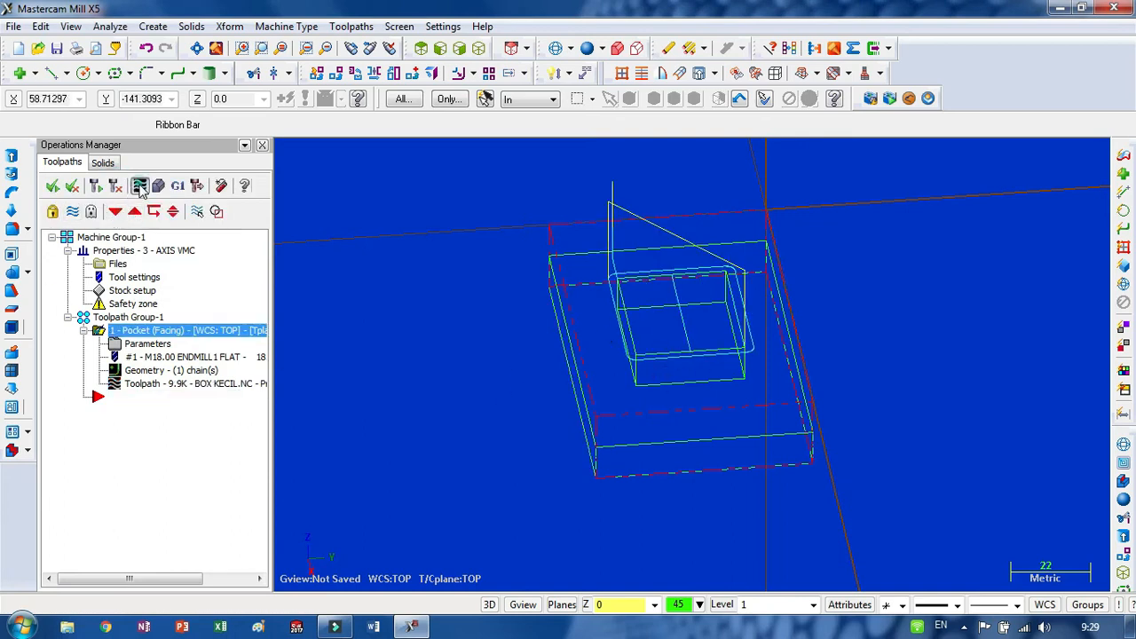
Play a backplot of the zigzag pocket facing toolpath to check the cutter motion
click(139, 186)
click(283, 151)
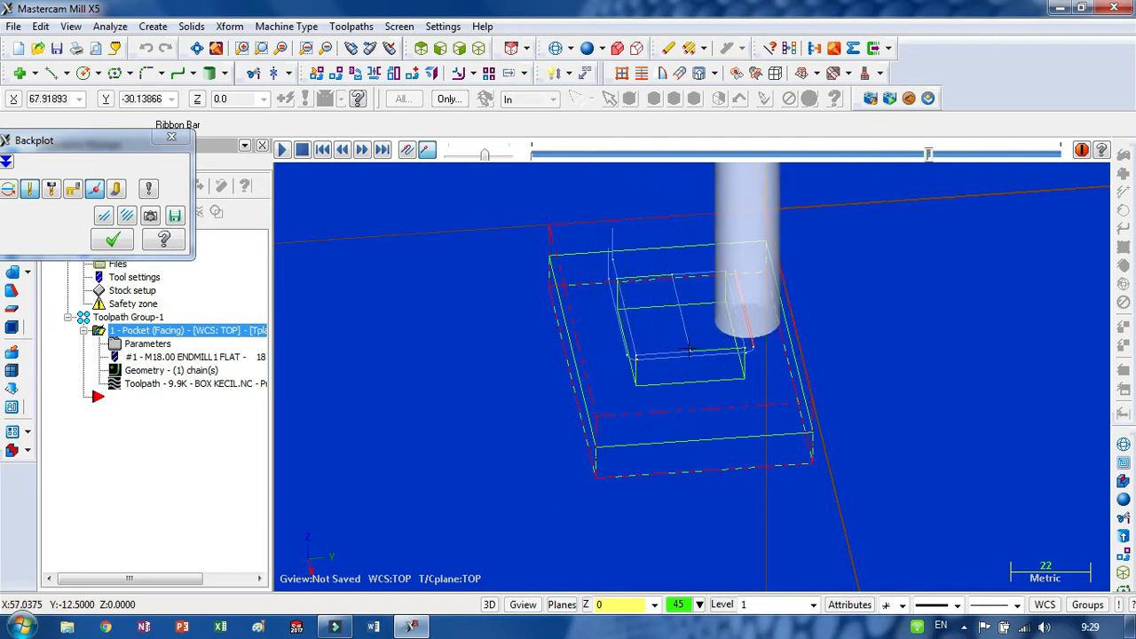
click(111, 239)
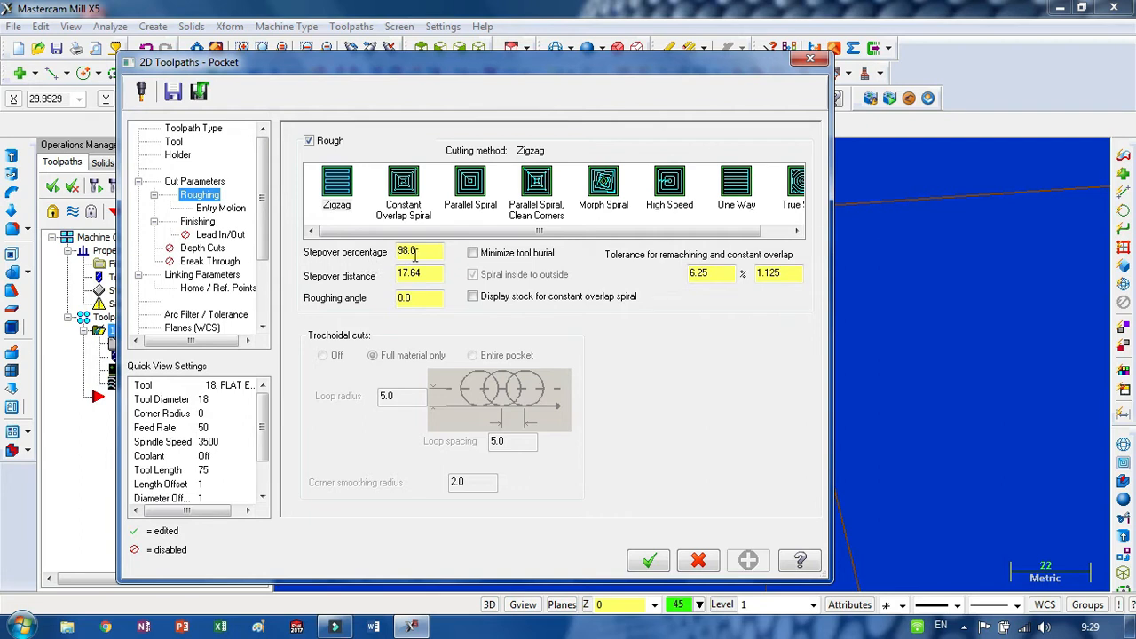
Switch the roughing cutting method to Parallel Spiral with Spiral inside to outside enabled and regenerate the toolpath
click(429, 253)
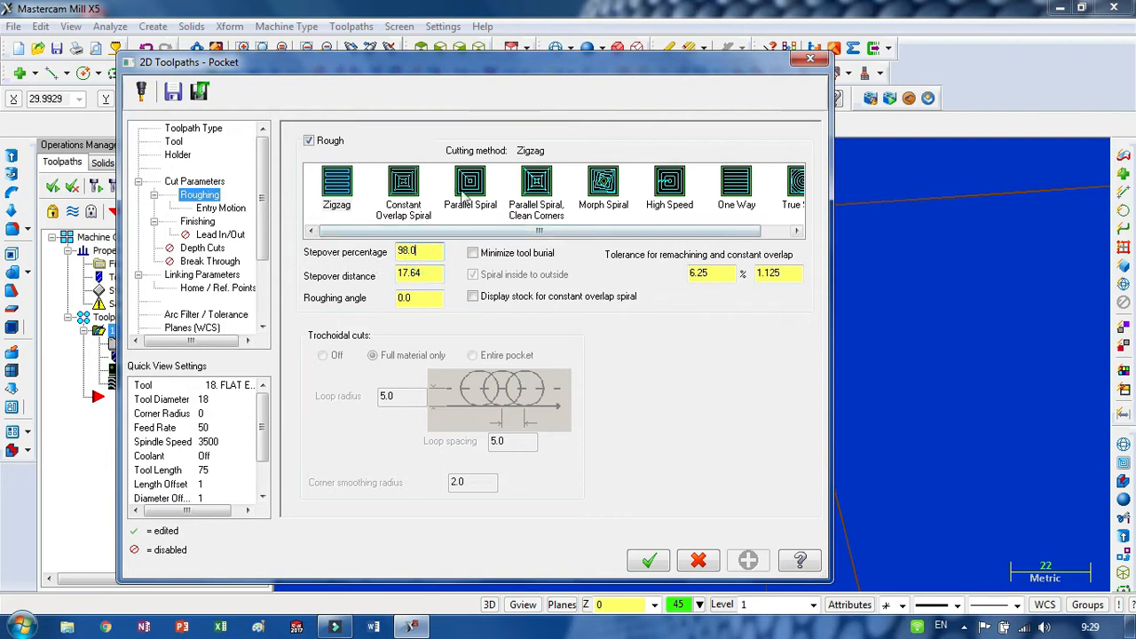
click(534, 188)
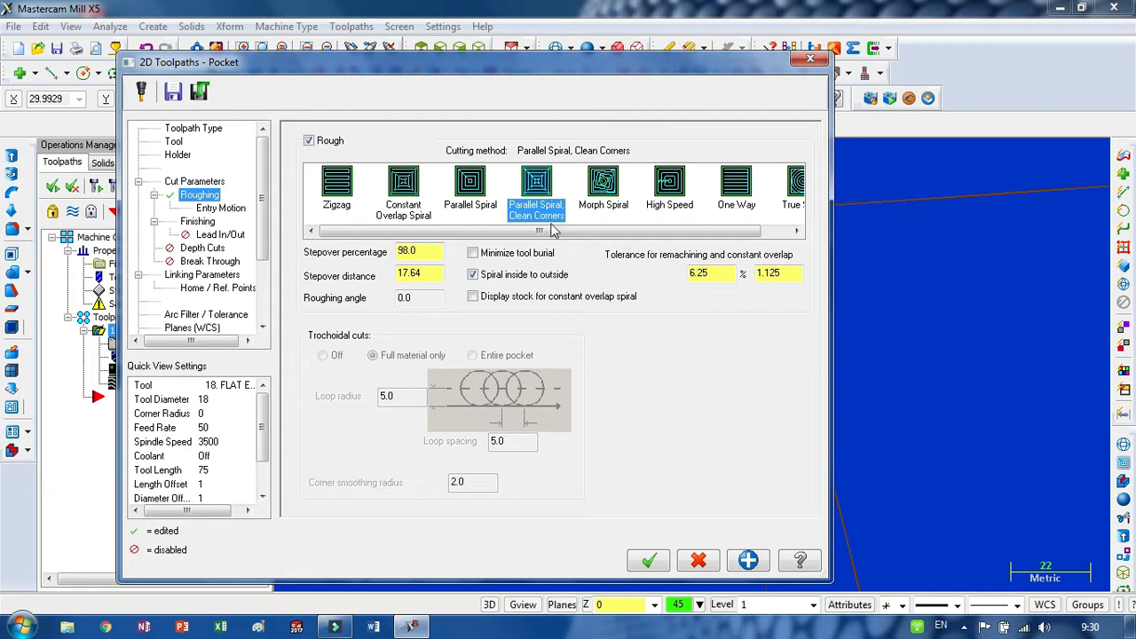
click(472, 186)
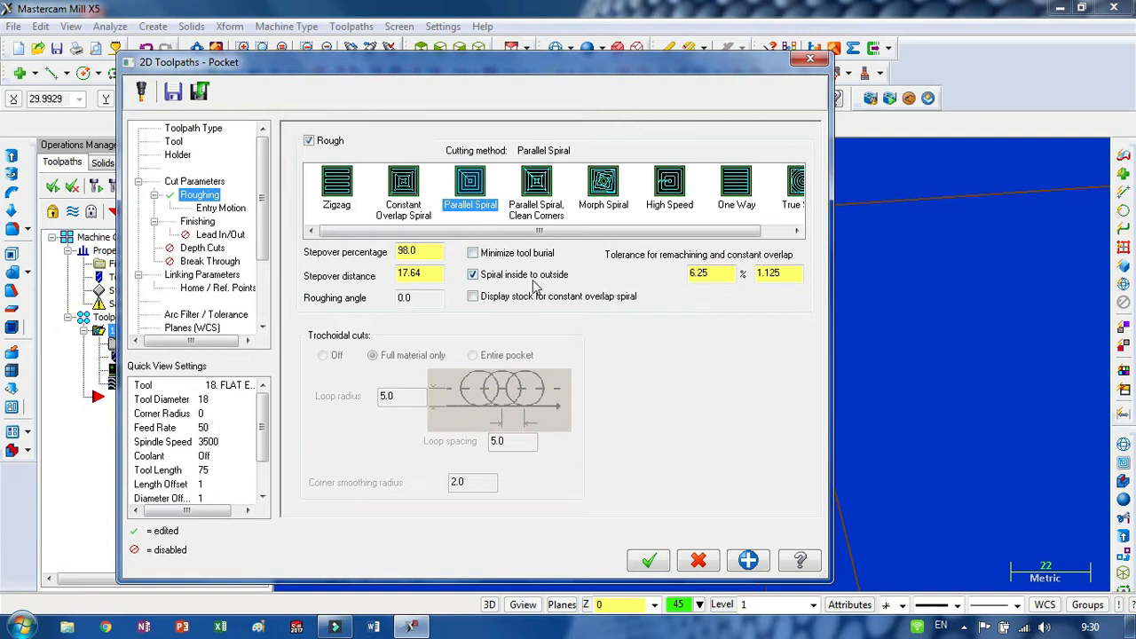
click(472, 274)
click(472, 274)
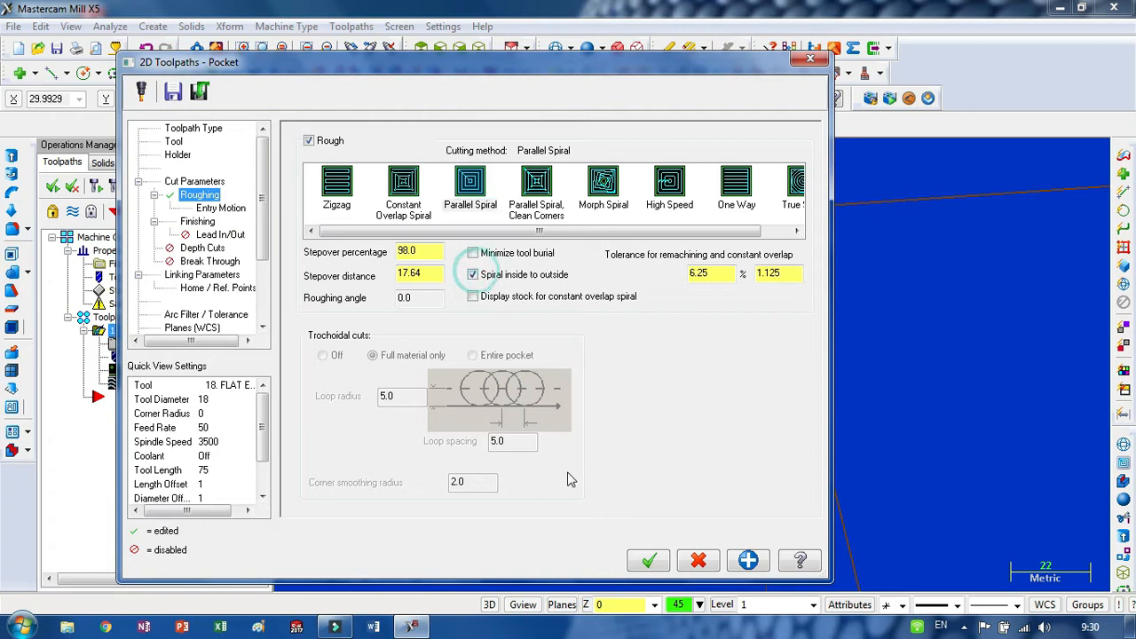
click(649, 561)
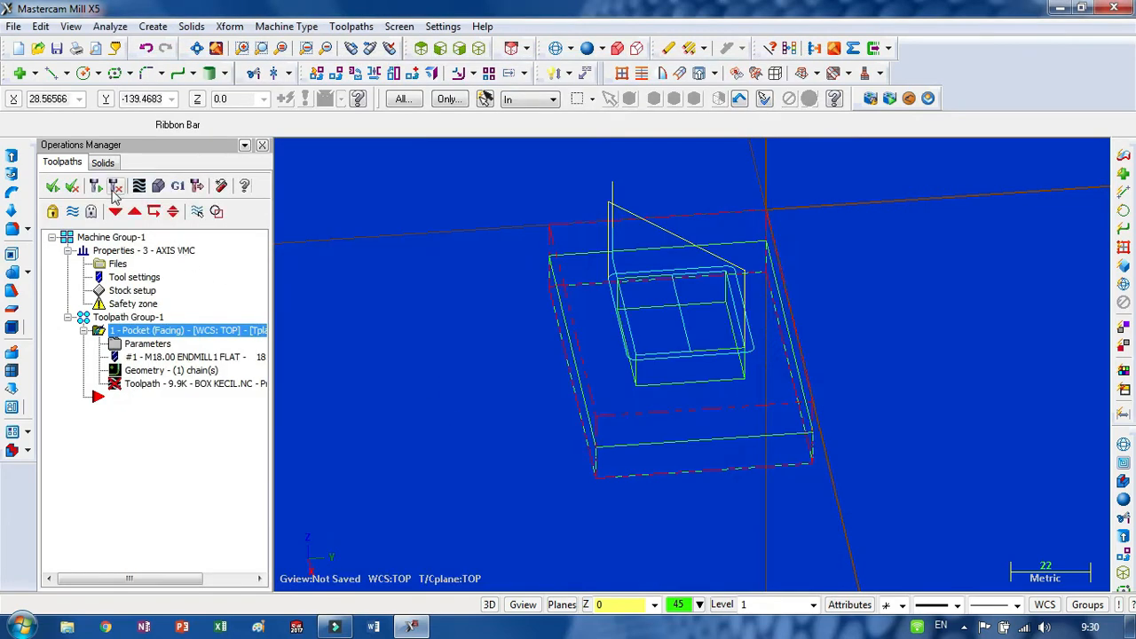
click(114, 187)
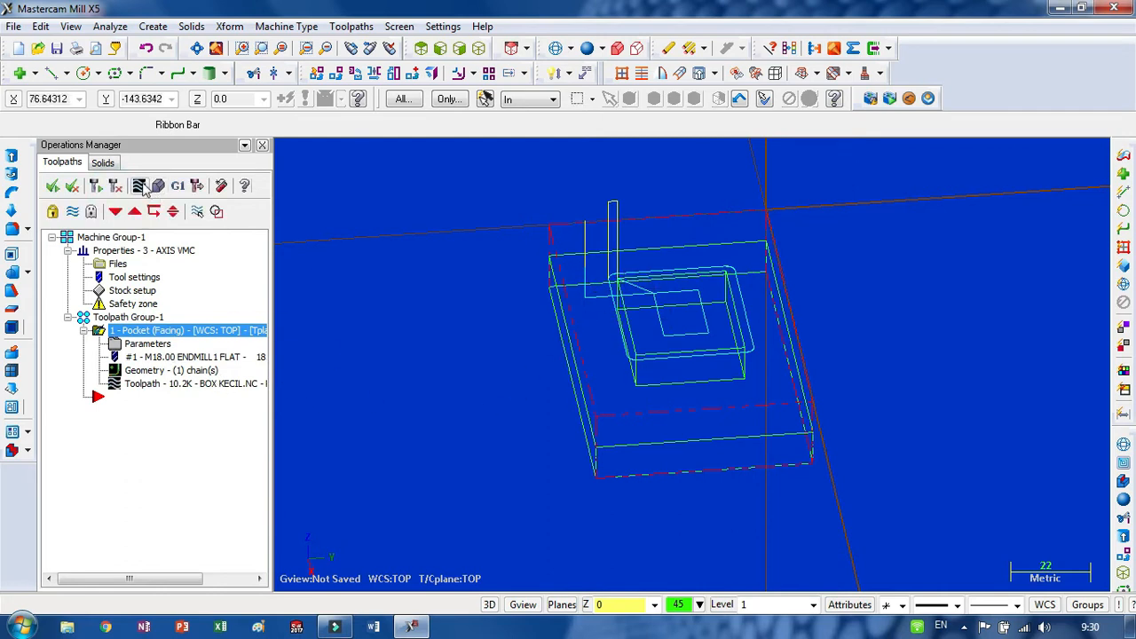
Backplot the inside-to-outside parallel spiral toolpath at a higher playback speed
click(138, 185)
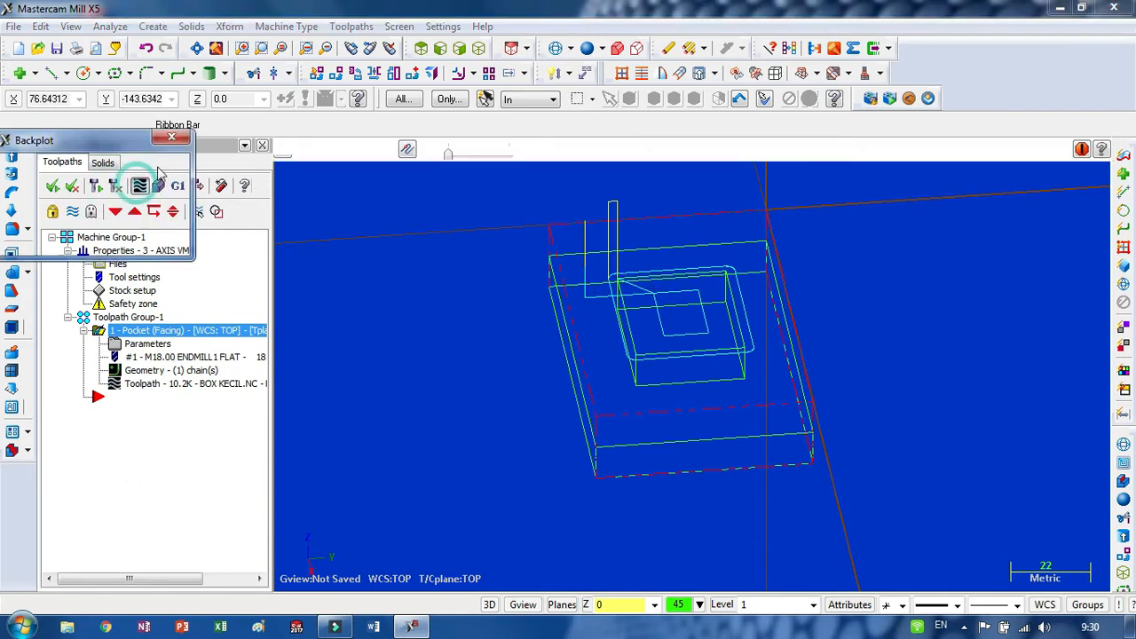
click(284, 150)
drag(483, 154, 523, 161)
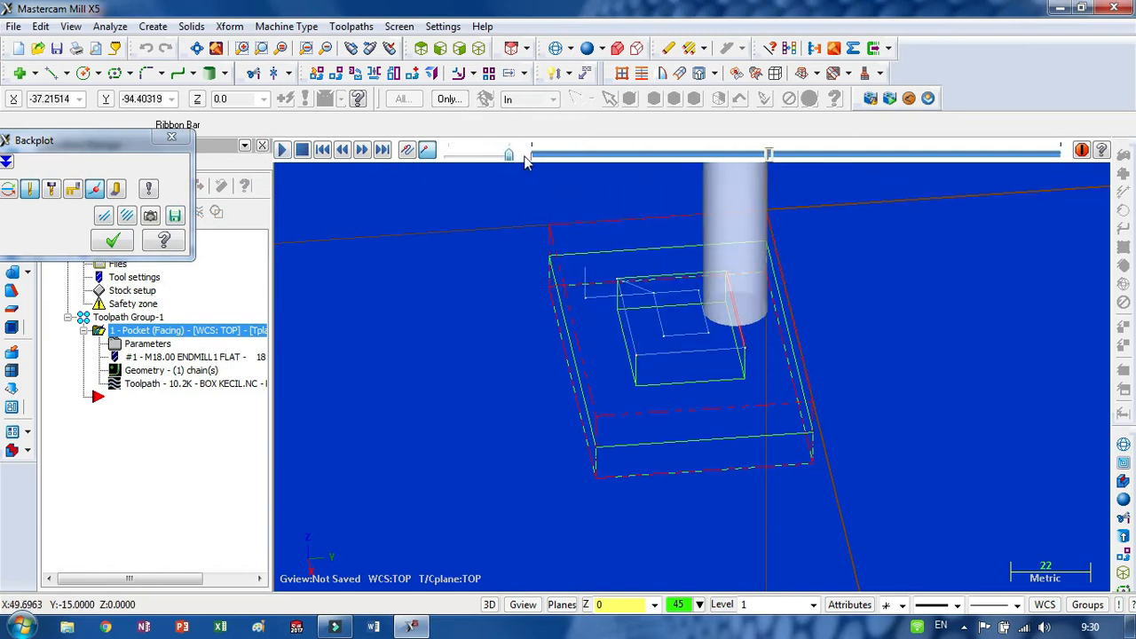
click(112, 240)
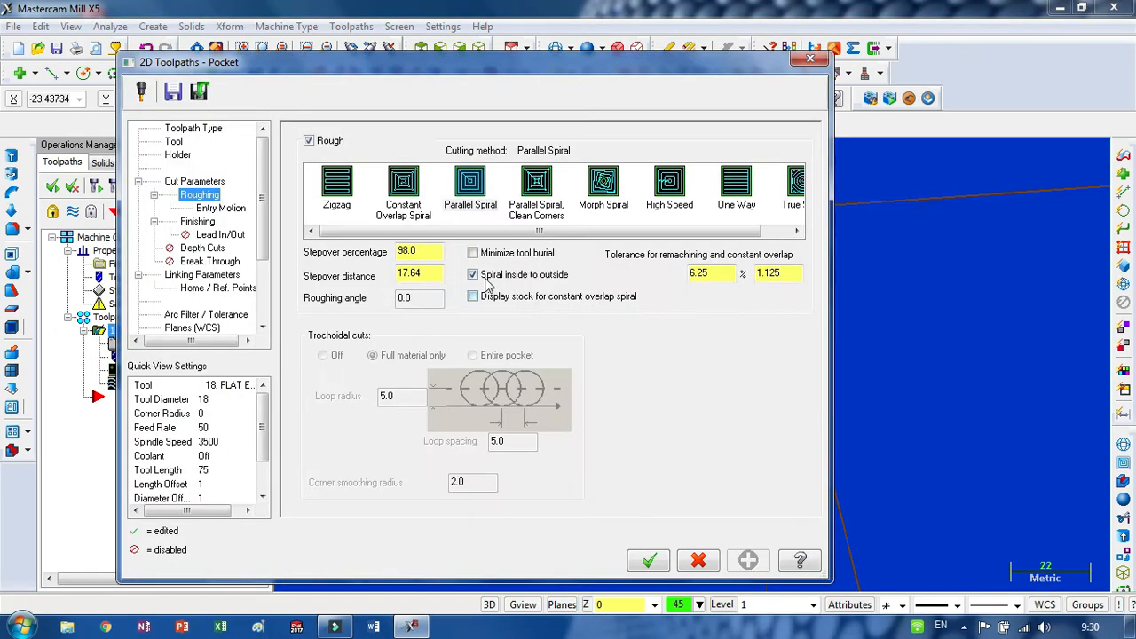
Disable Spiral inside to outside in the roughing parameters and play a backplot of the regenerated toolpath
click(477, 279)
click(648, 562)
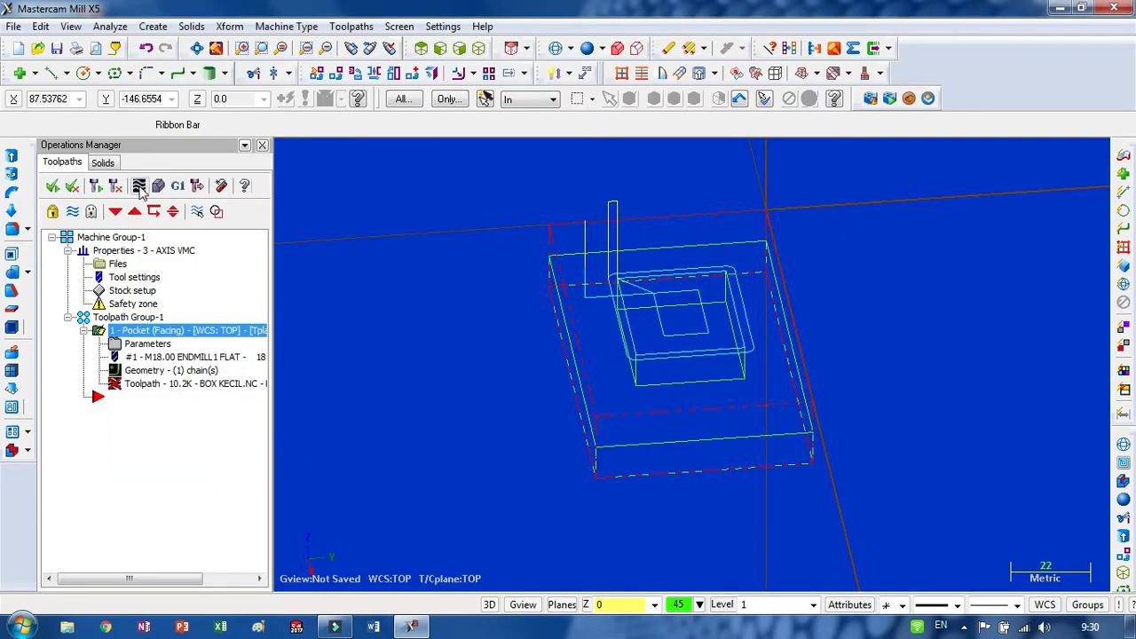
click(244, 307)
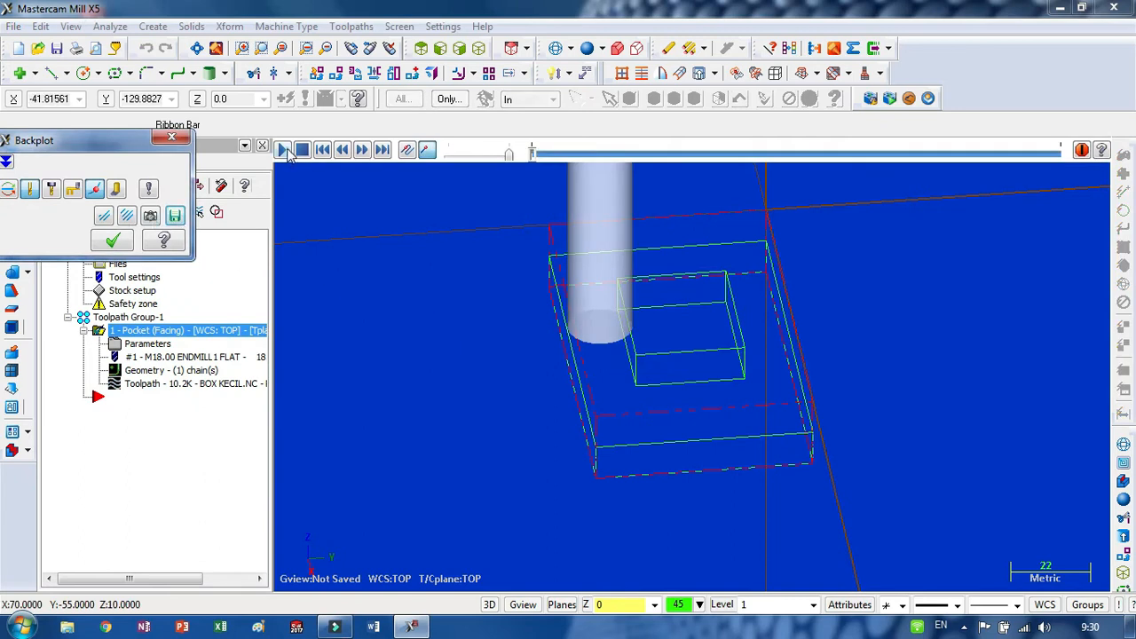
click(282, 150)
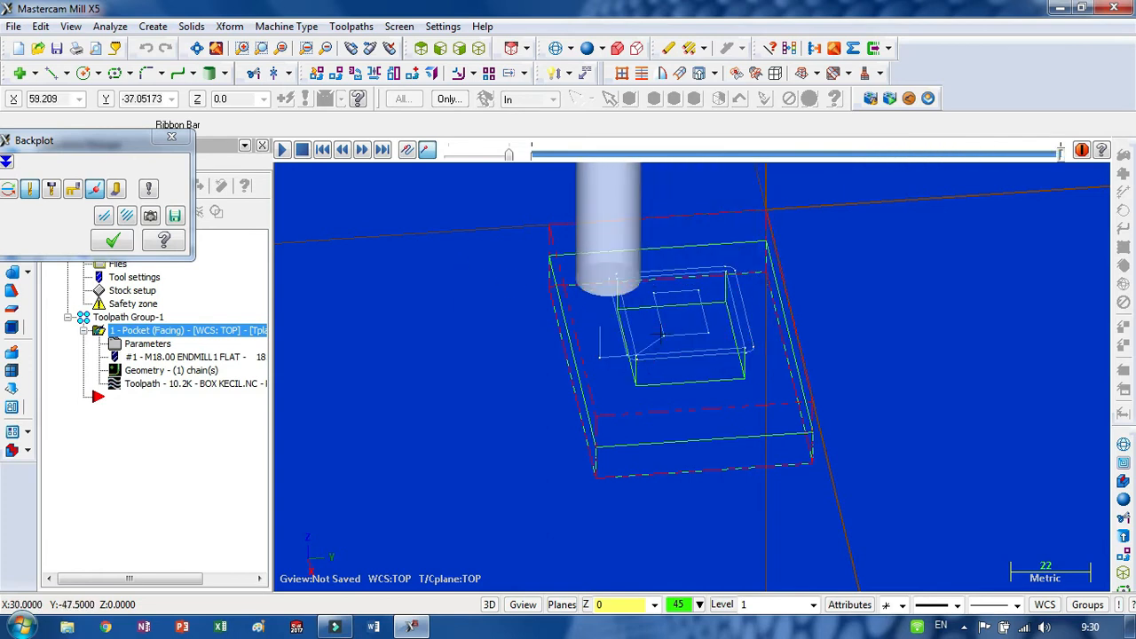
click(112, 241)
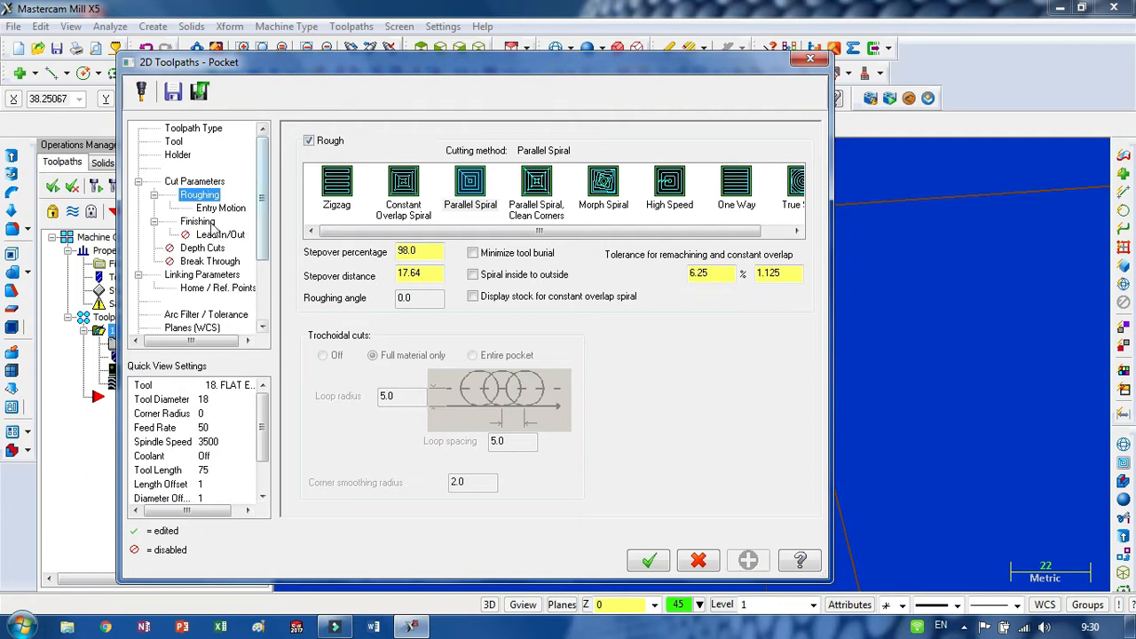
Disable the Finish passes for the pocket facing operation and open a backplot of the regenerated toolpath
key(Down)
key(Down)
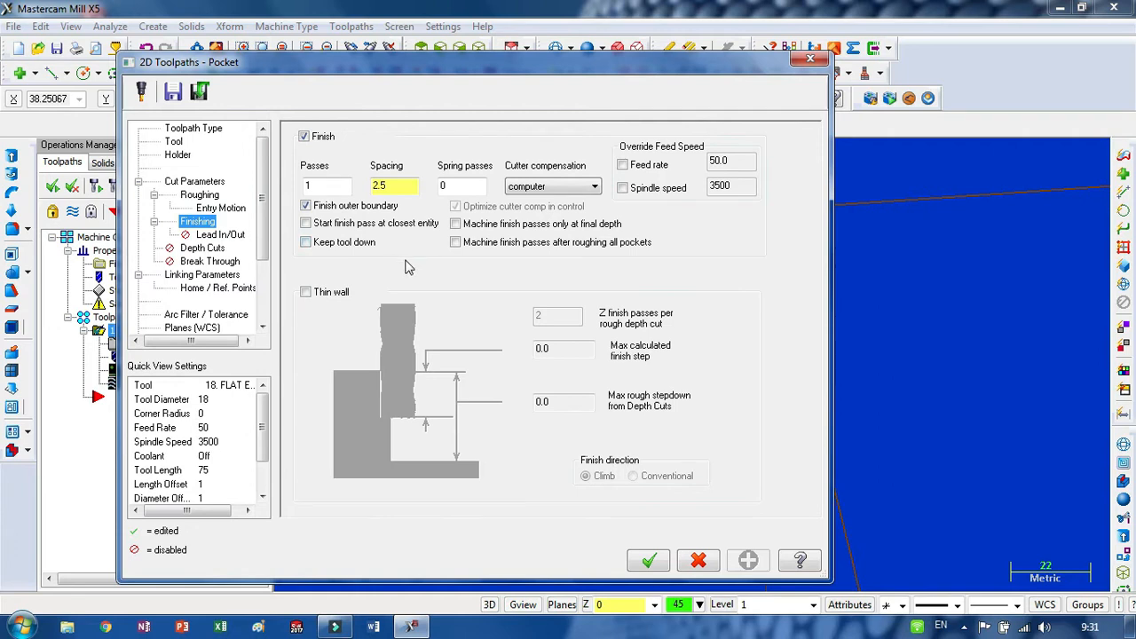
click(317, 209)
click(304, 136)
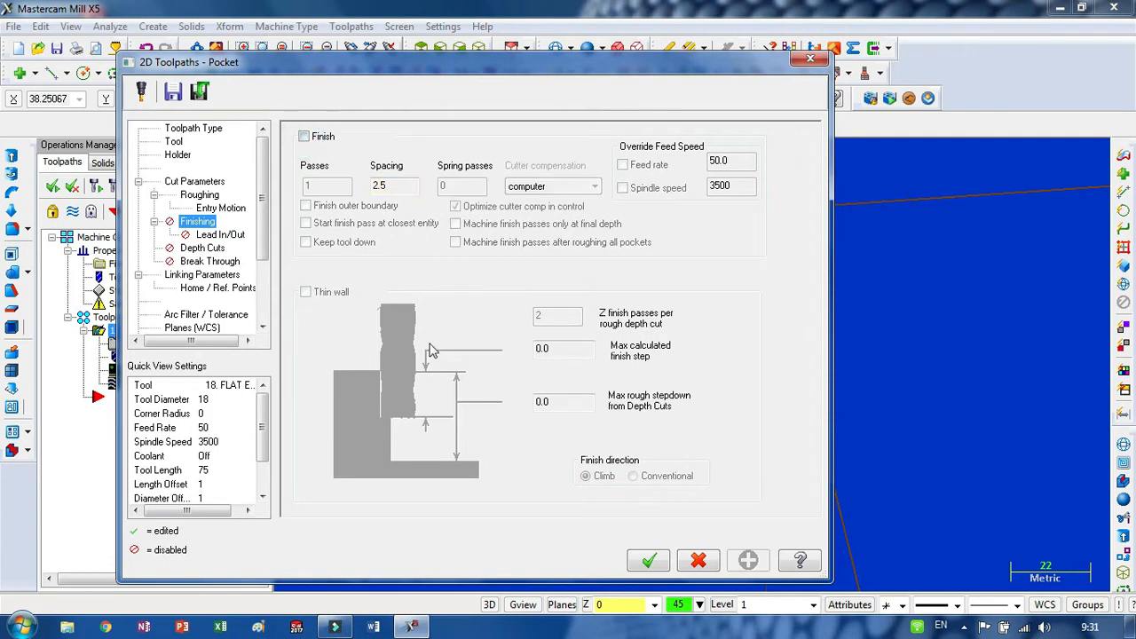
click(650, 559)
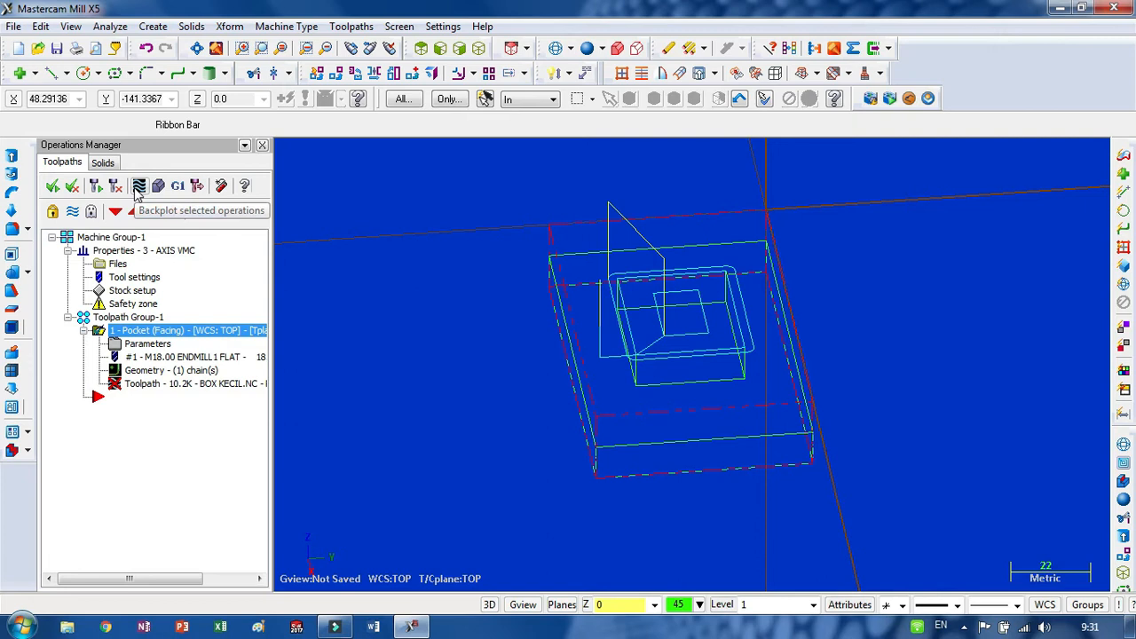
click(138, 187)
click(245, 307)
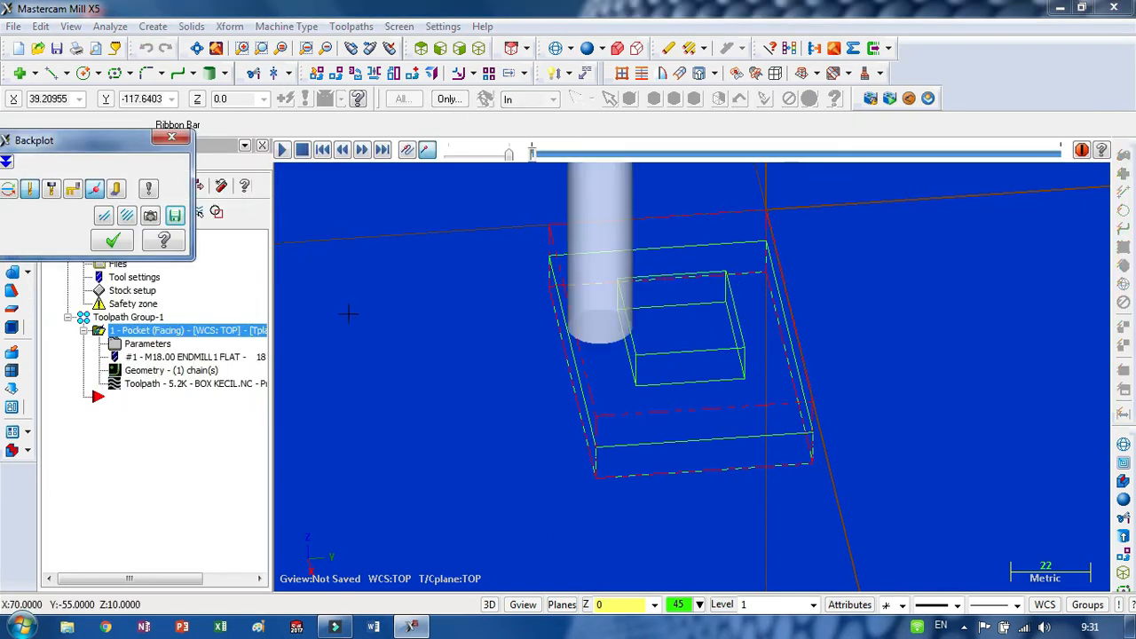
Play the backplot without finish passes, and review the pocket's lead in/out and cut parameters, leaving them without changes
click(281, 149)
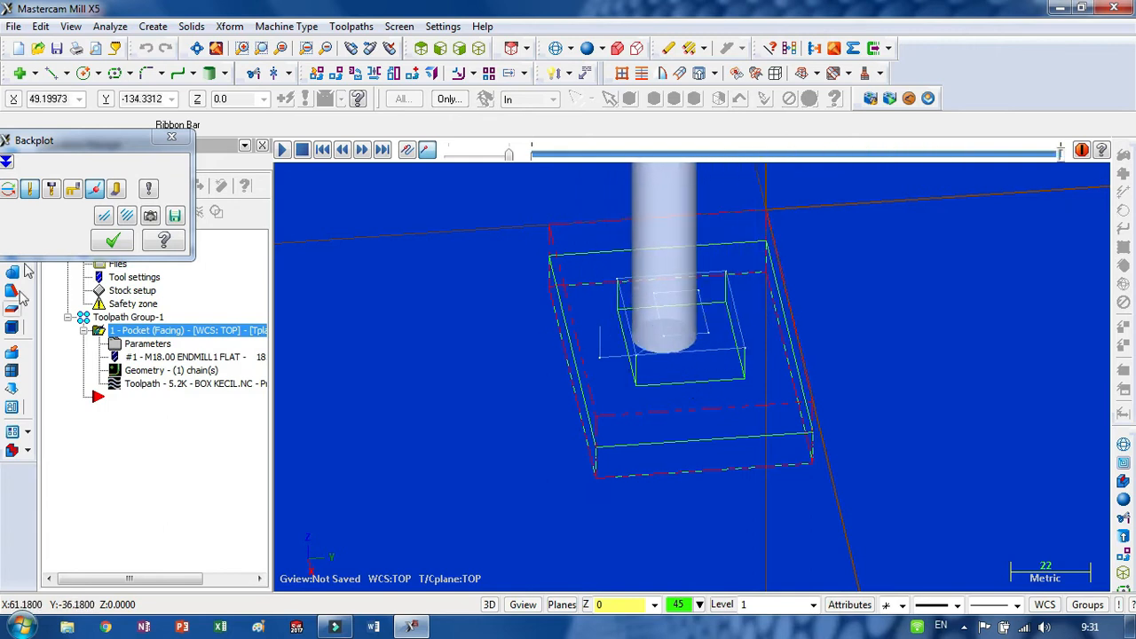
click(112, 240)
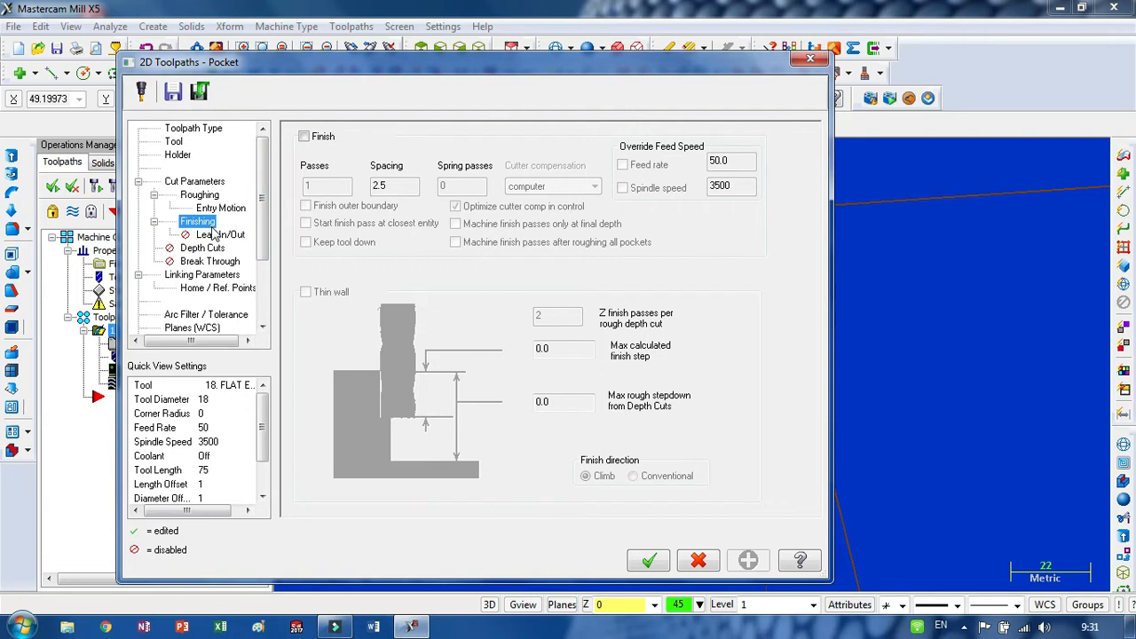
click(216, 235)
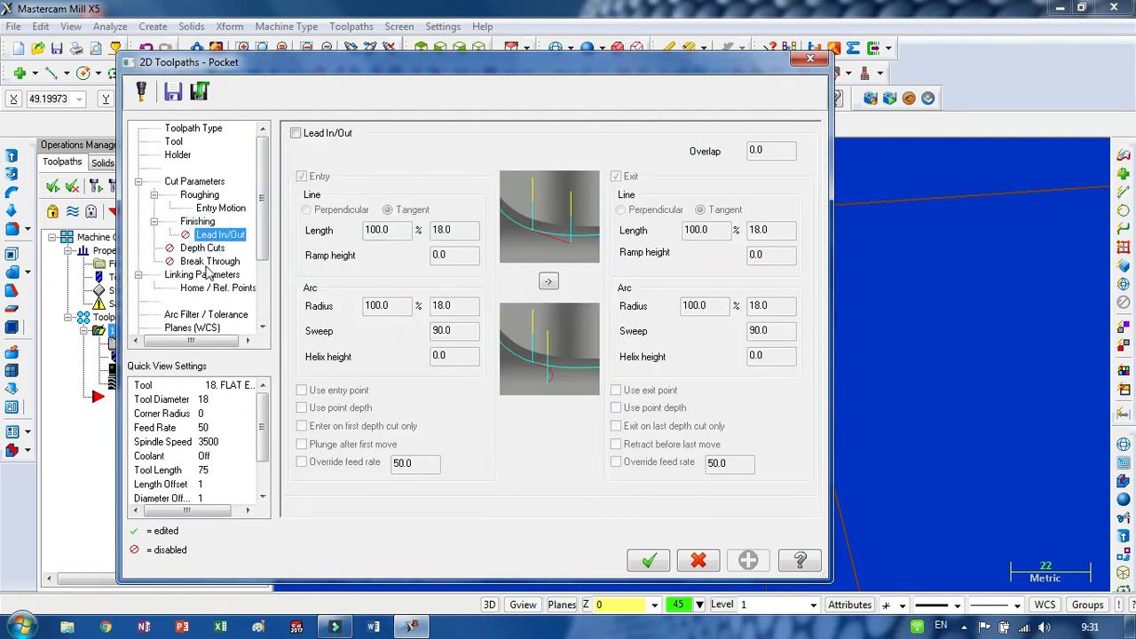
click(197, 182)
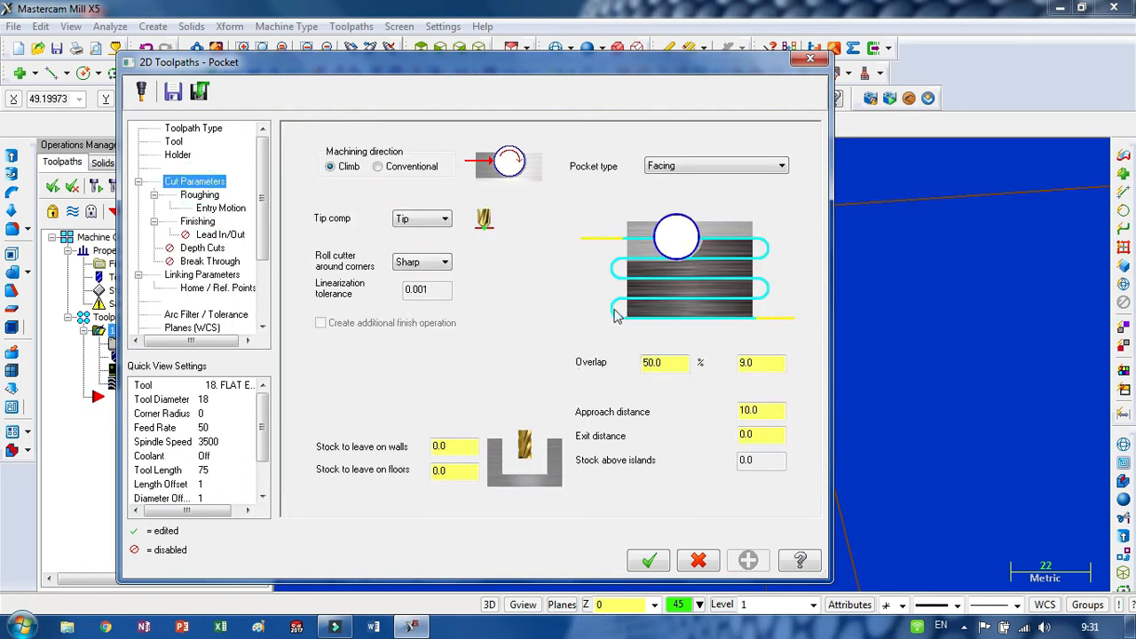
click(746, 365)
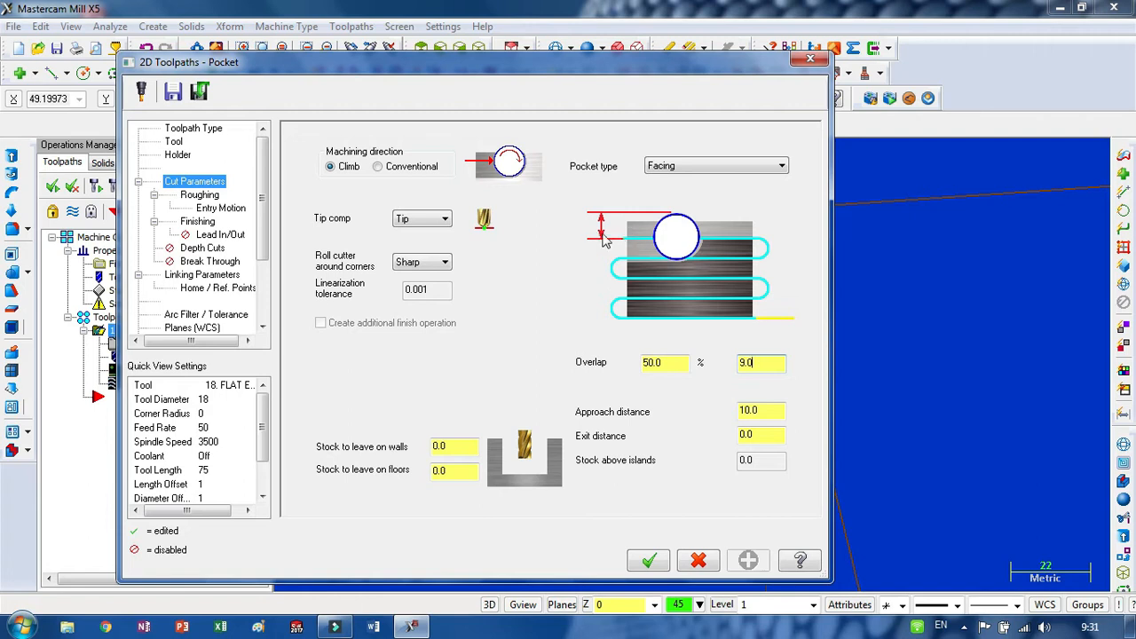
click(702, 559)
Scrub the facing toolpath's backplot in the top view, from the approach move through to the inner spiral pass
right_click(850, 323)
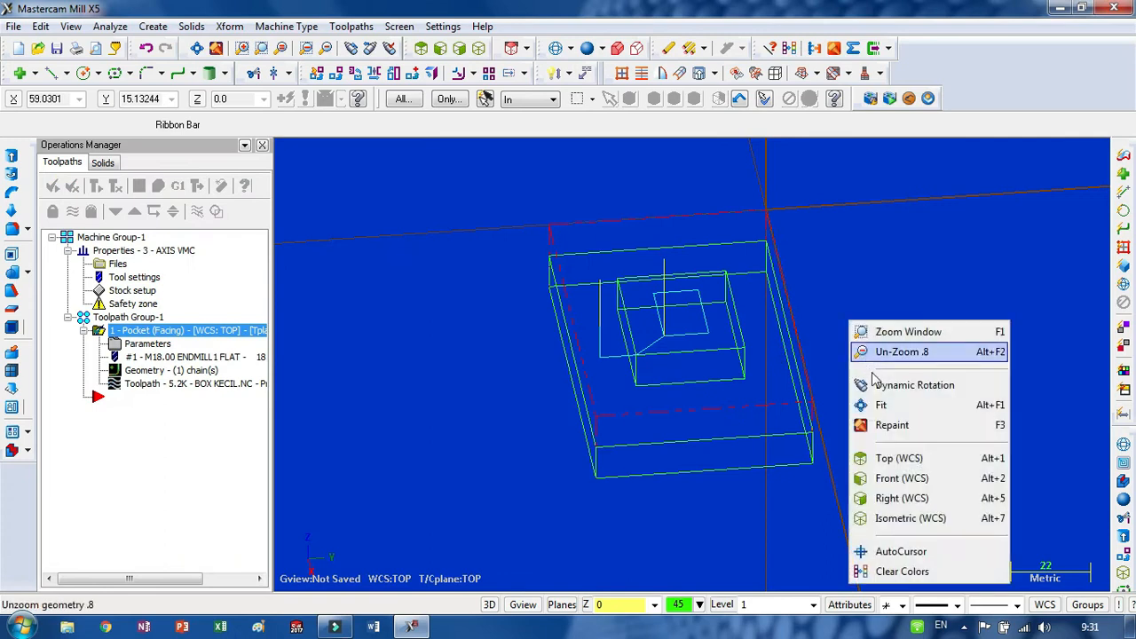
click(898, 458)
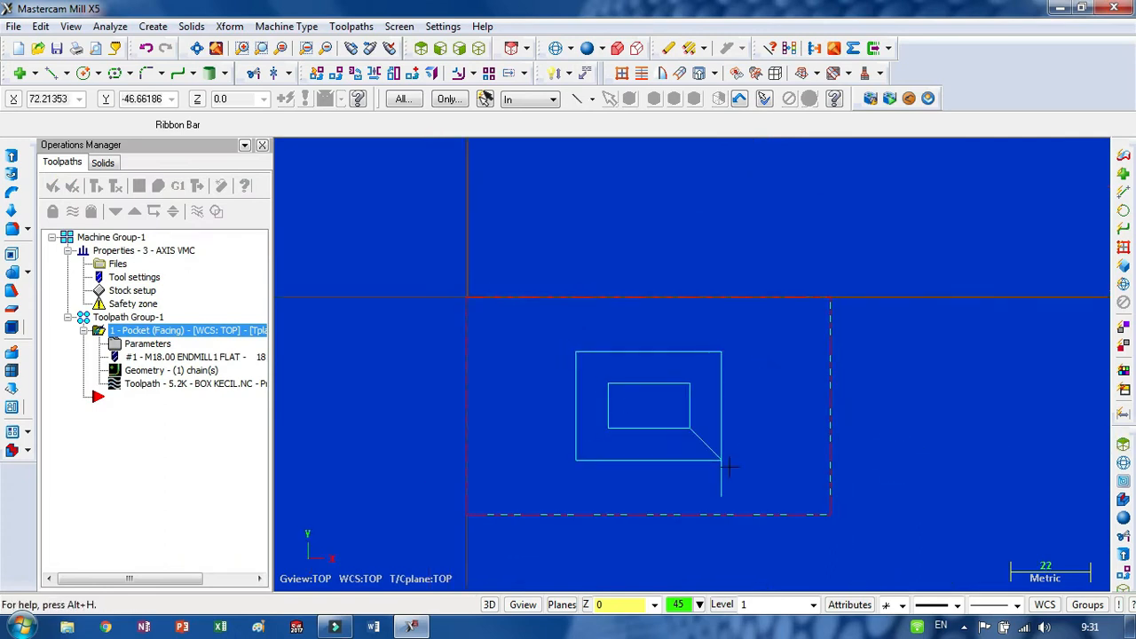
click(133, 384)
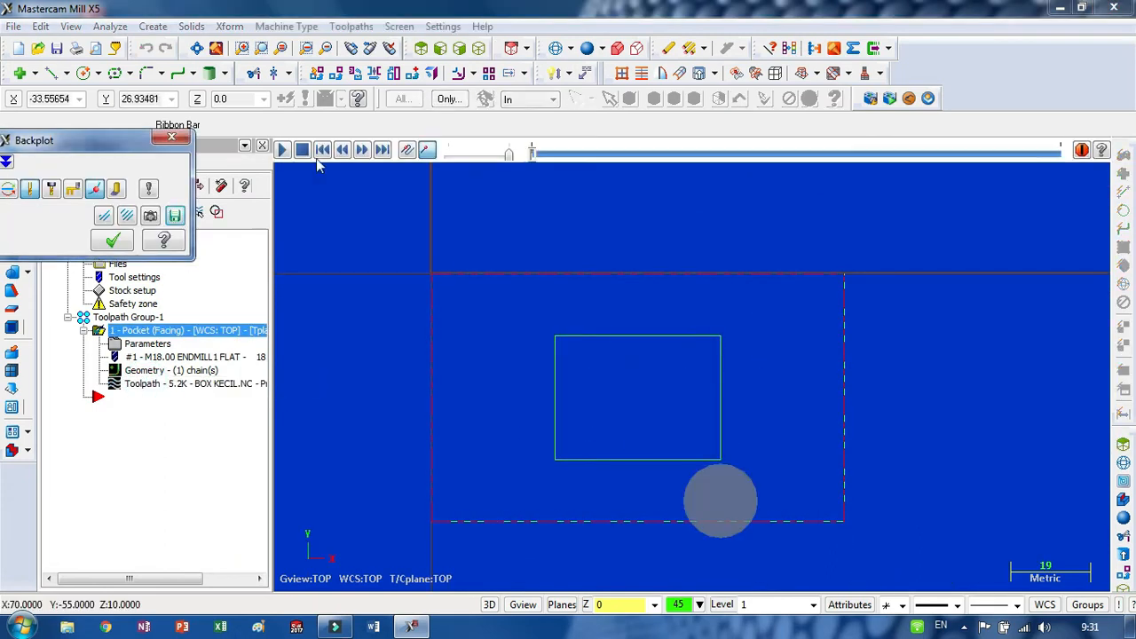
drag(530, 156, 564, 156)
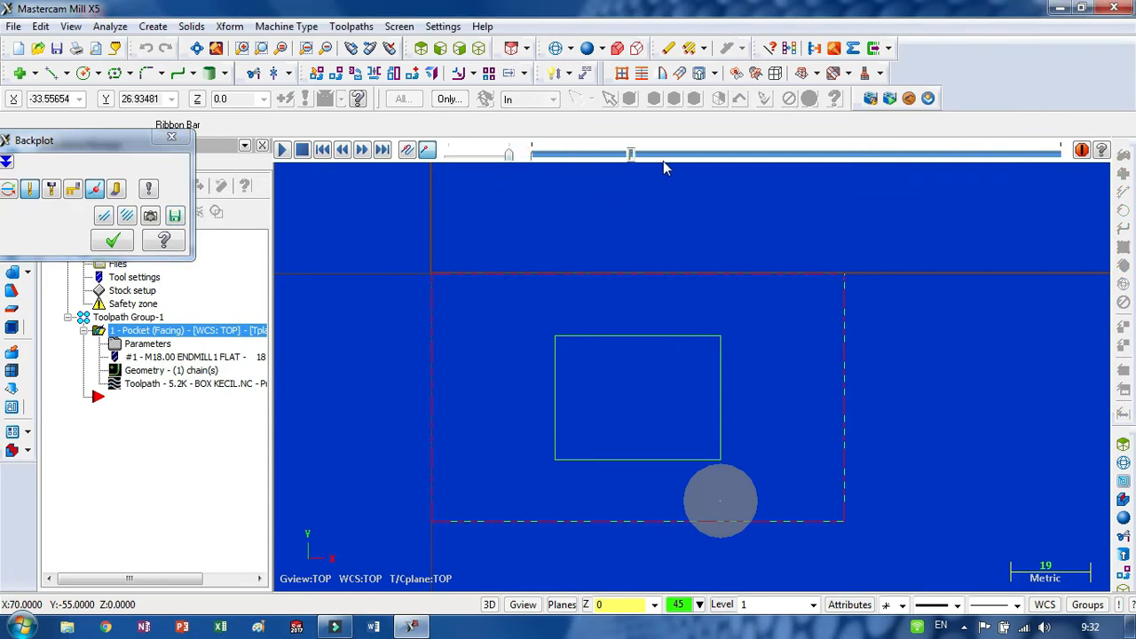
mouse_move(663, 161)
mouse_down()
mouse_move(714, 162)
mouse_move(675, 169)
mouse_up()
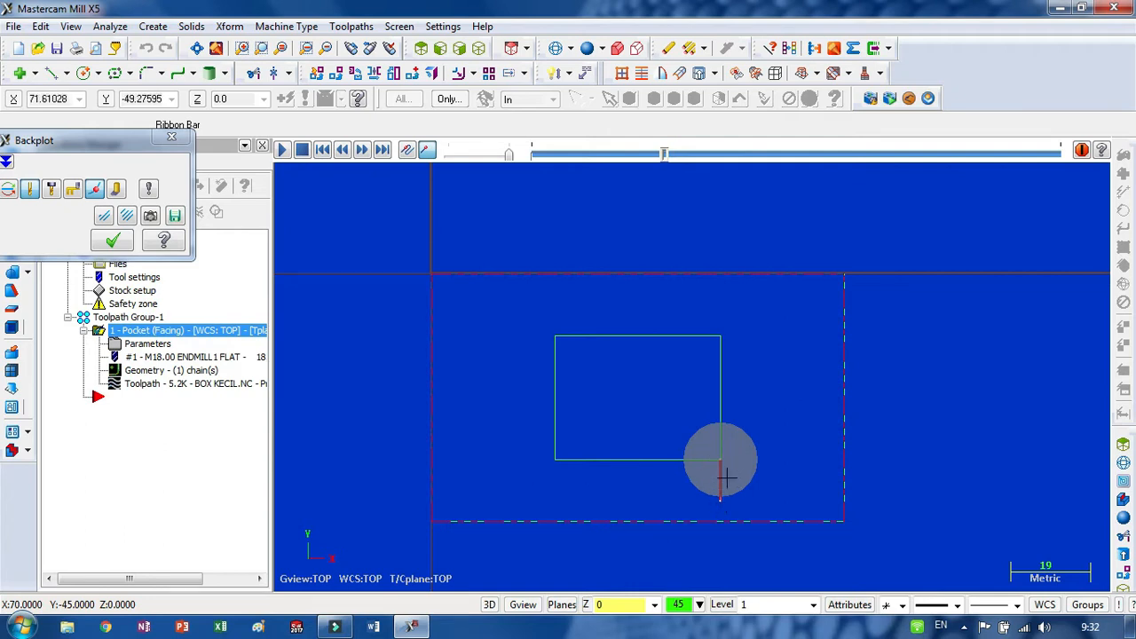
drag(666, 158, 838, 162)
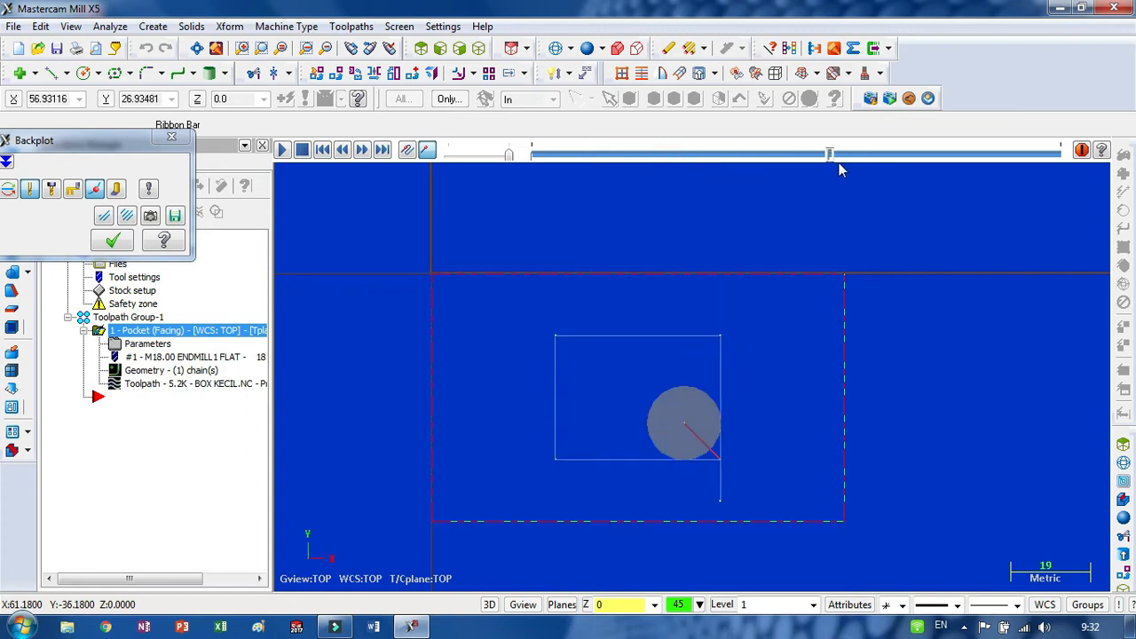
click(113, 241)
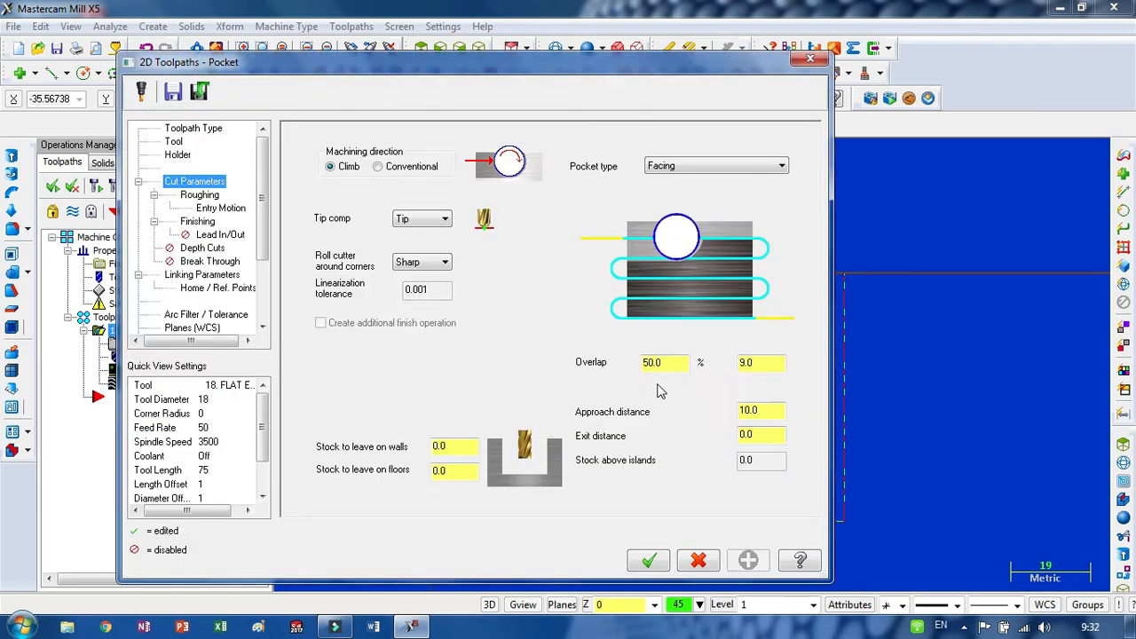
Set the approach distance of the pocket facing operation to 0
click(762, 411)
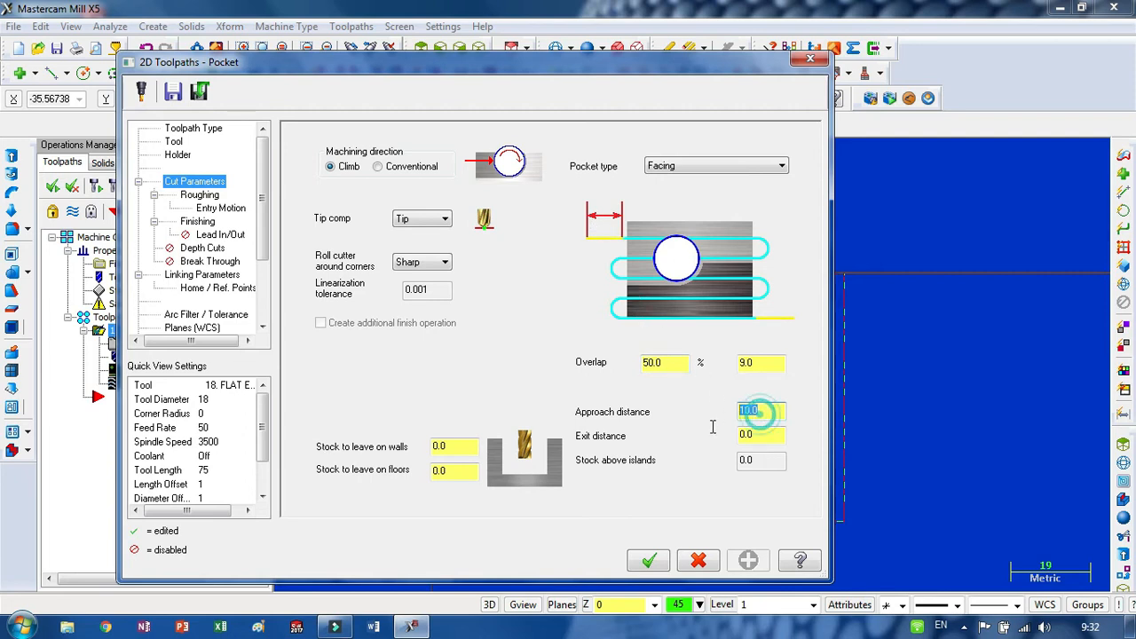
text(0)
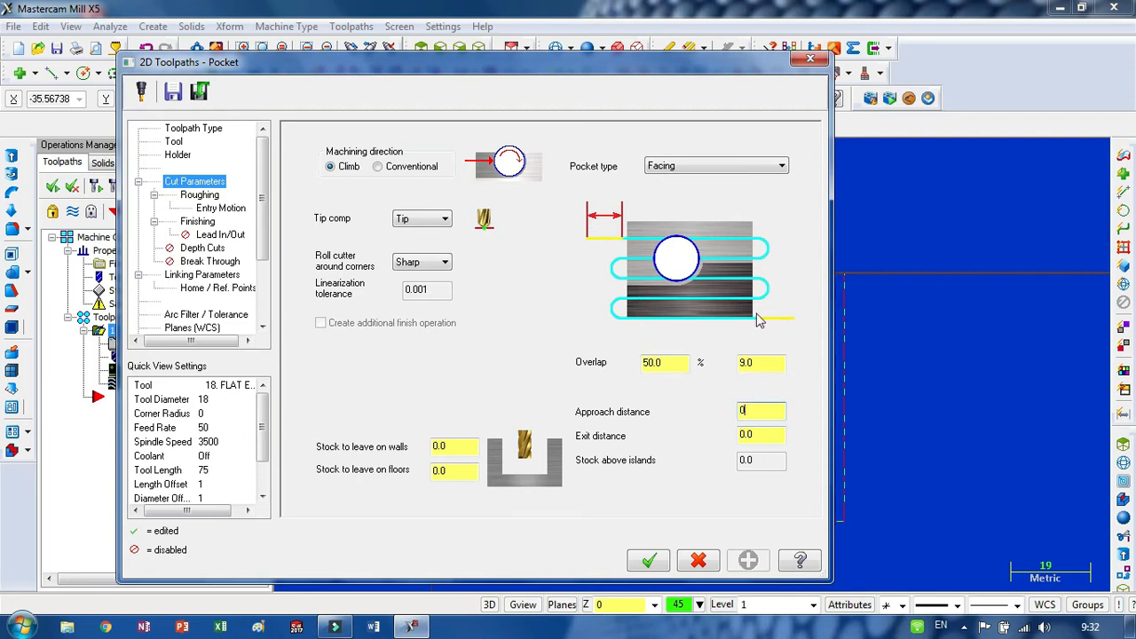
drag(658, 76, 467, 102)
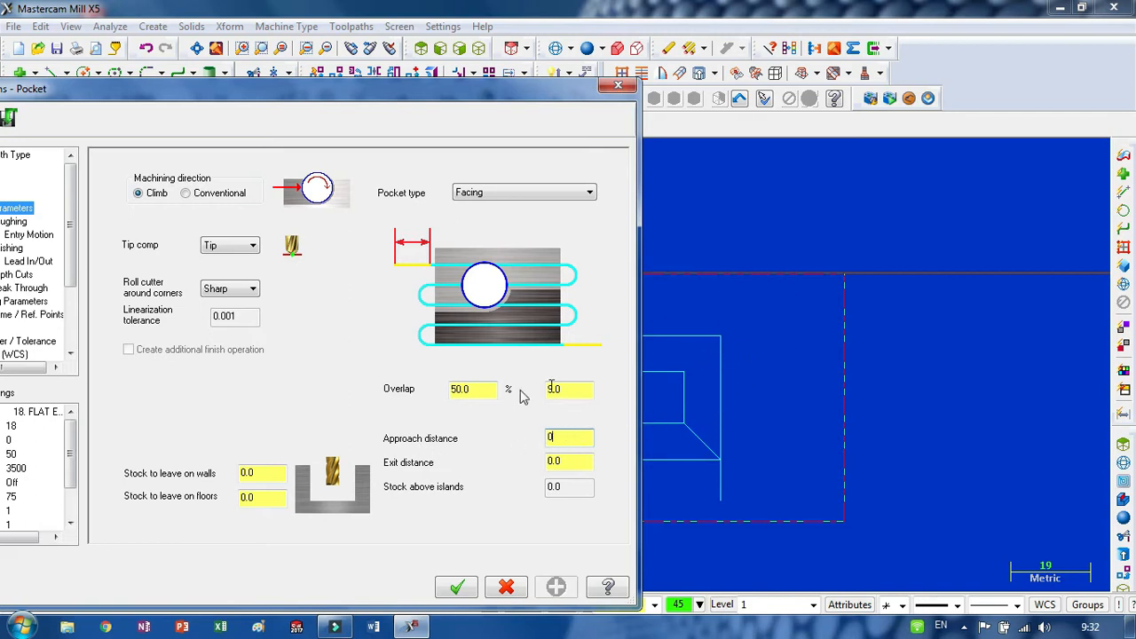
Try a facing overlap of 100%, regenerate the toolpath and inspect it from an angled view
double_click(484, 391)
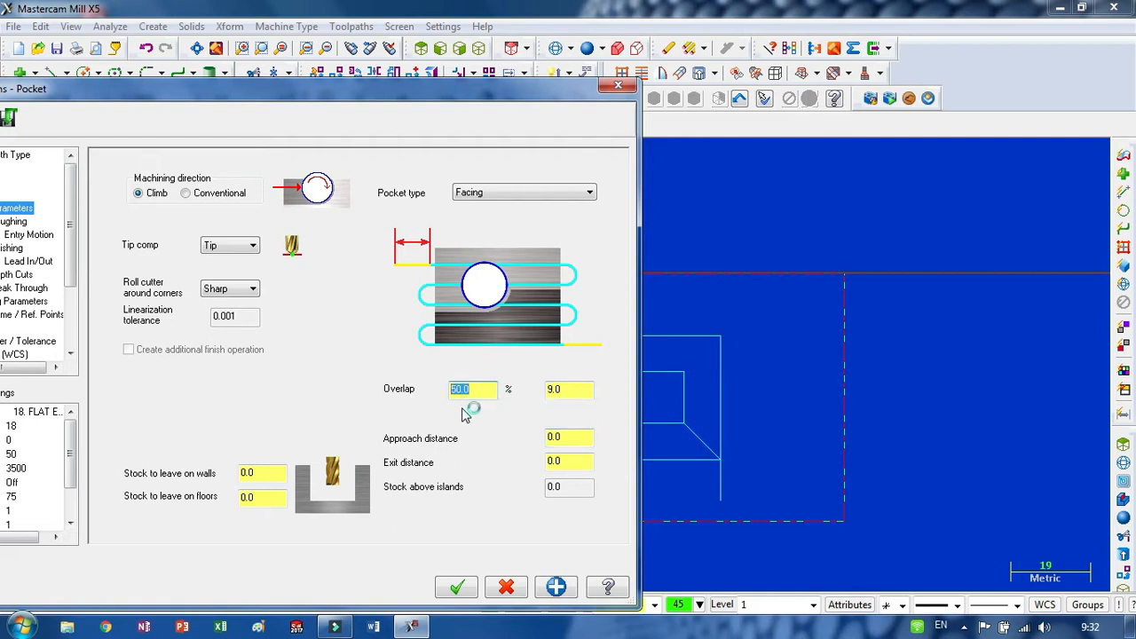
text(100)
click(456, 587)
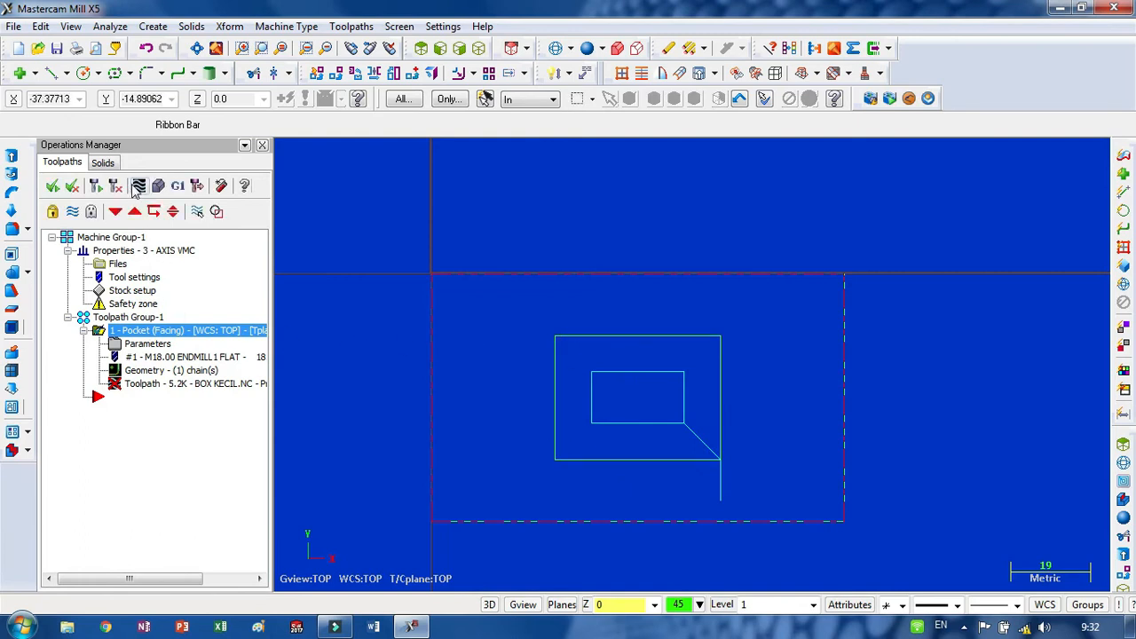
click(137, 186)
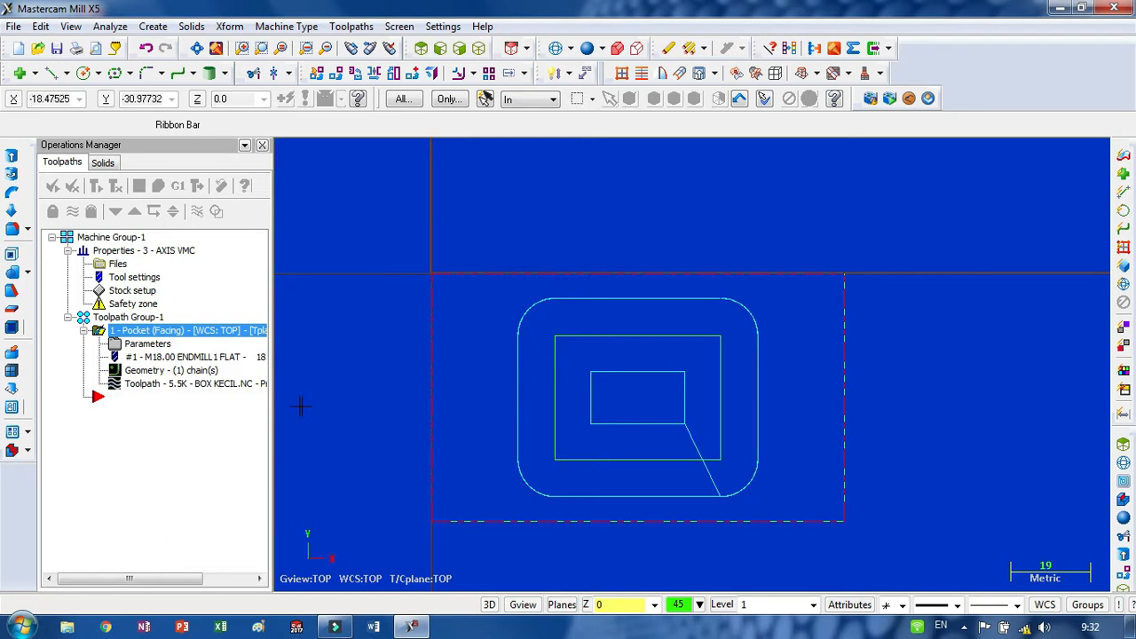
middle_drag(500, 433, 548, 375)
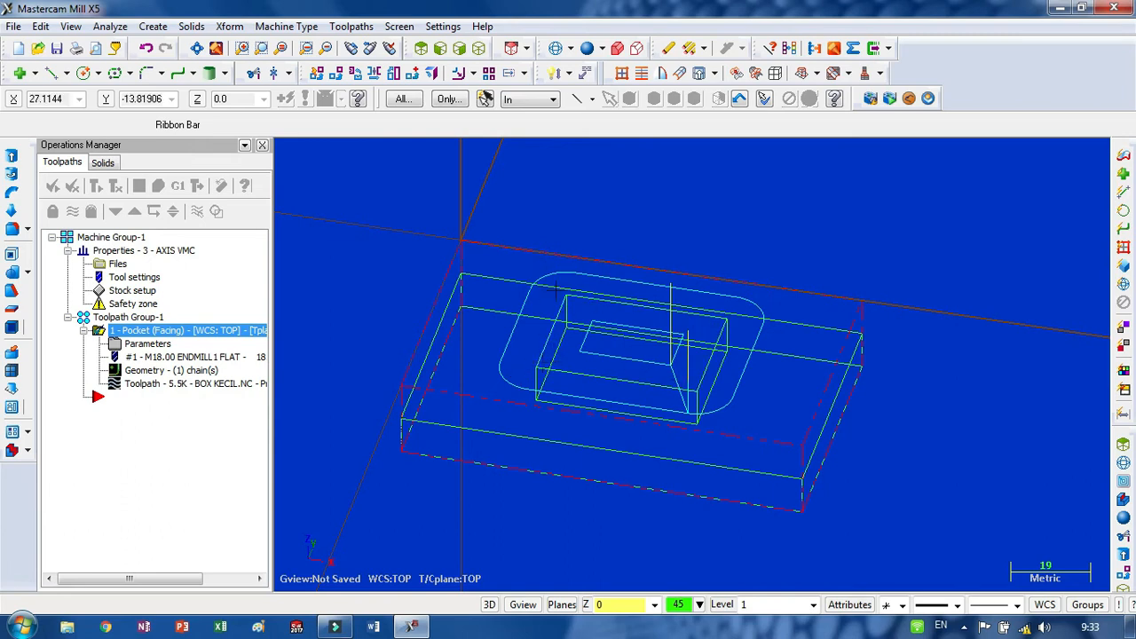
Set the facing overlap back to 50%, regenerate the toolpath and open its backplot
click(147, 330)
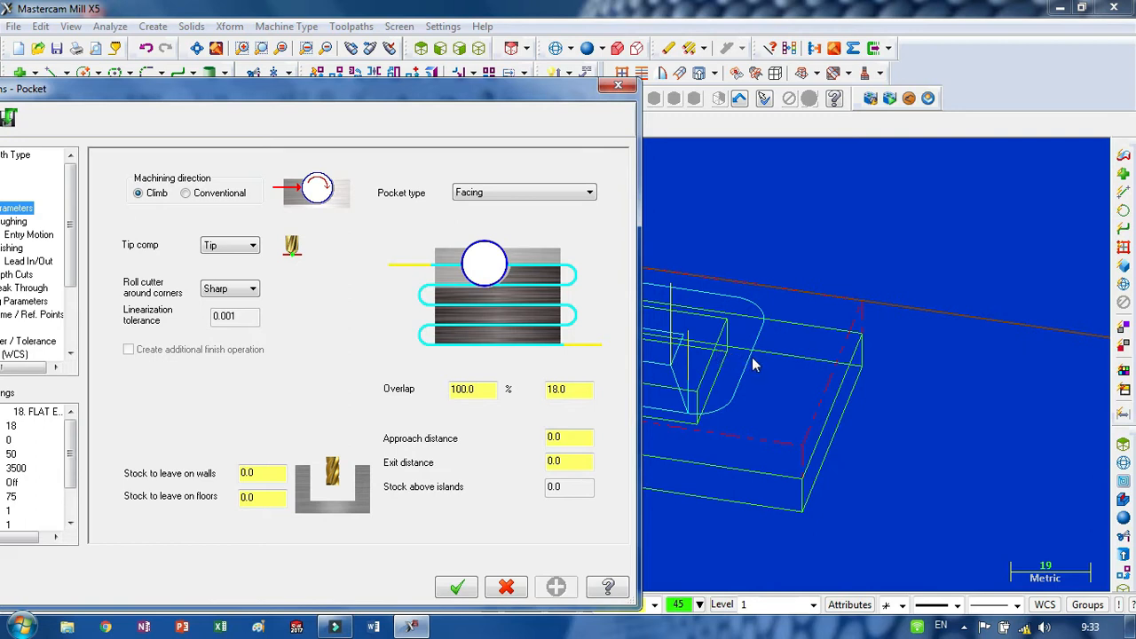
double_click(484, 388)
text(50)
click(458, 588)
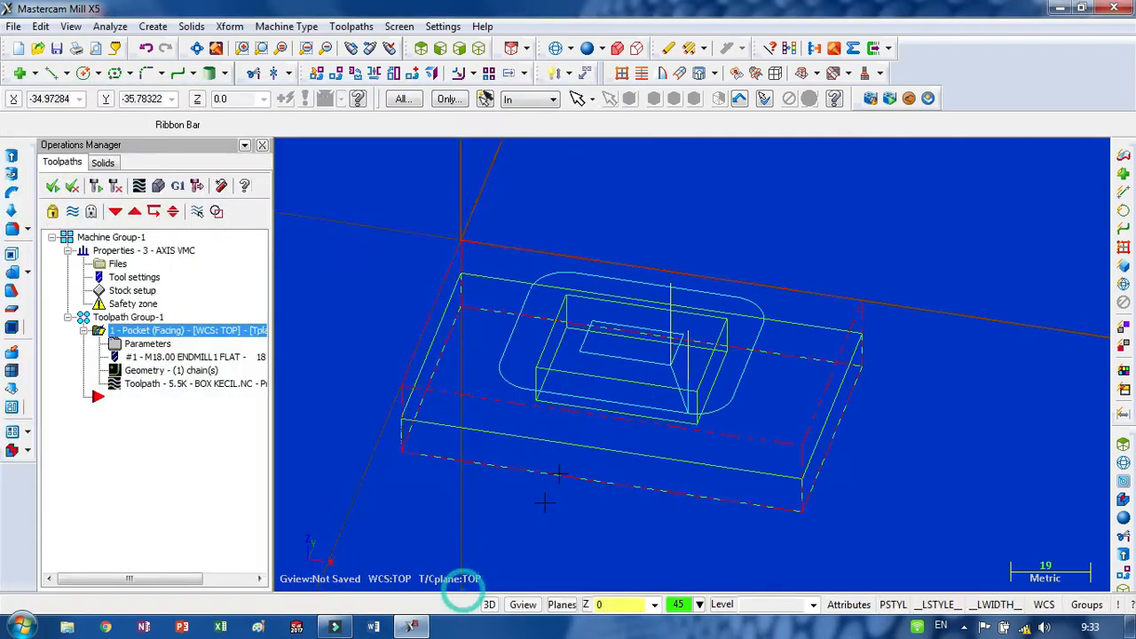
click(139, 185)
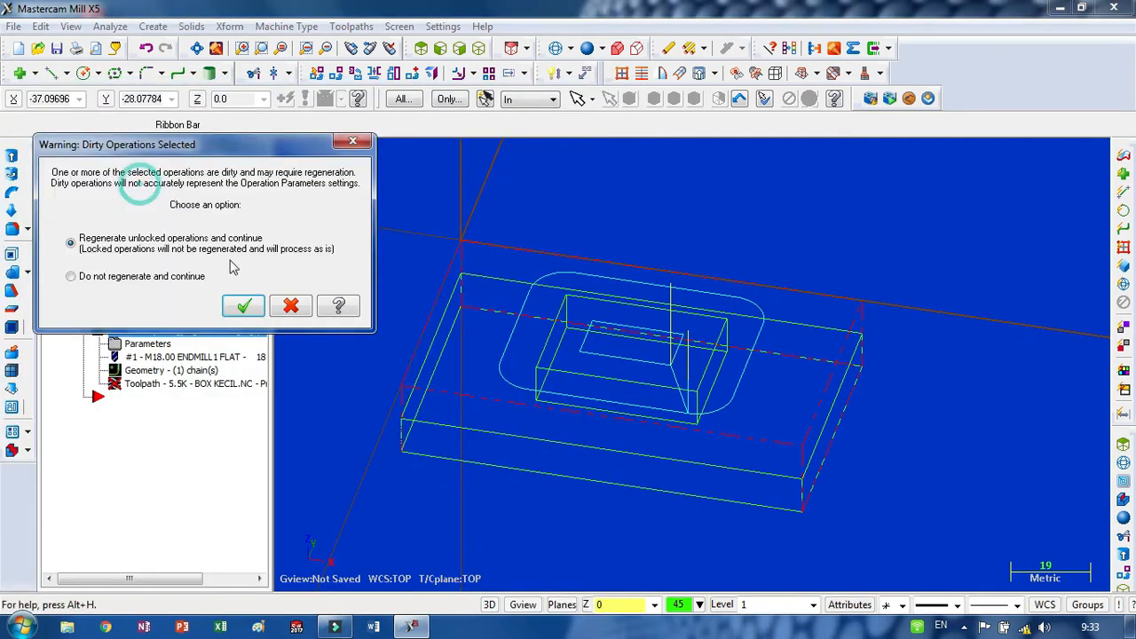
click(246, 305)
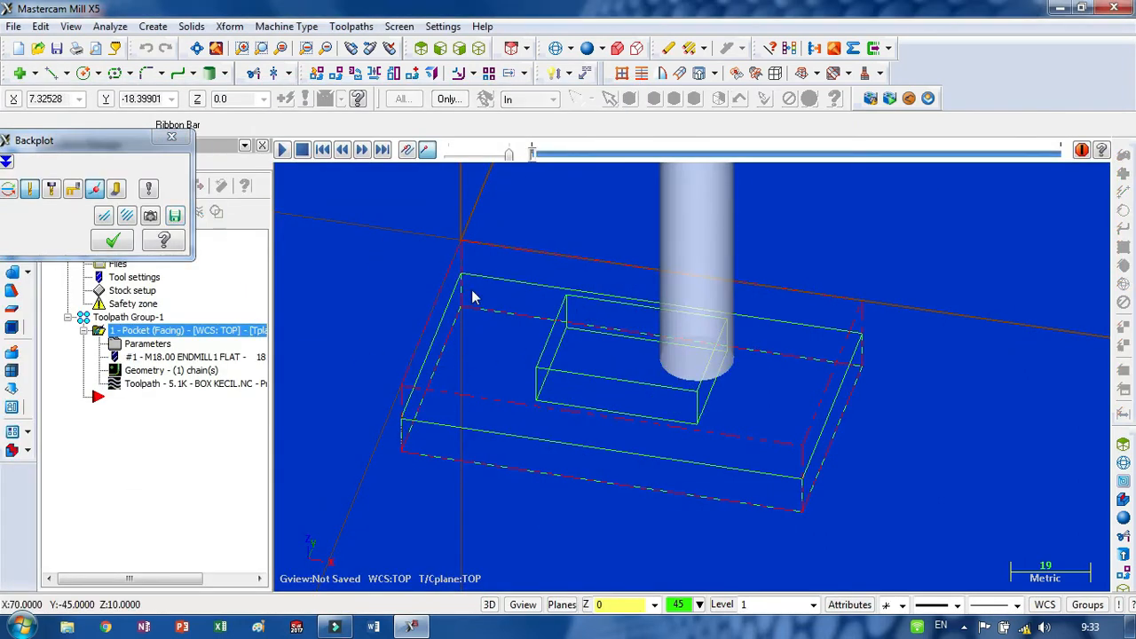
Scrub the backplot of the 50% overlap parallel spiral toolpath from the top view and close it
right_click(468, 291)
click(508, 431)
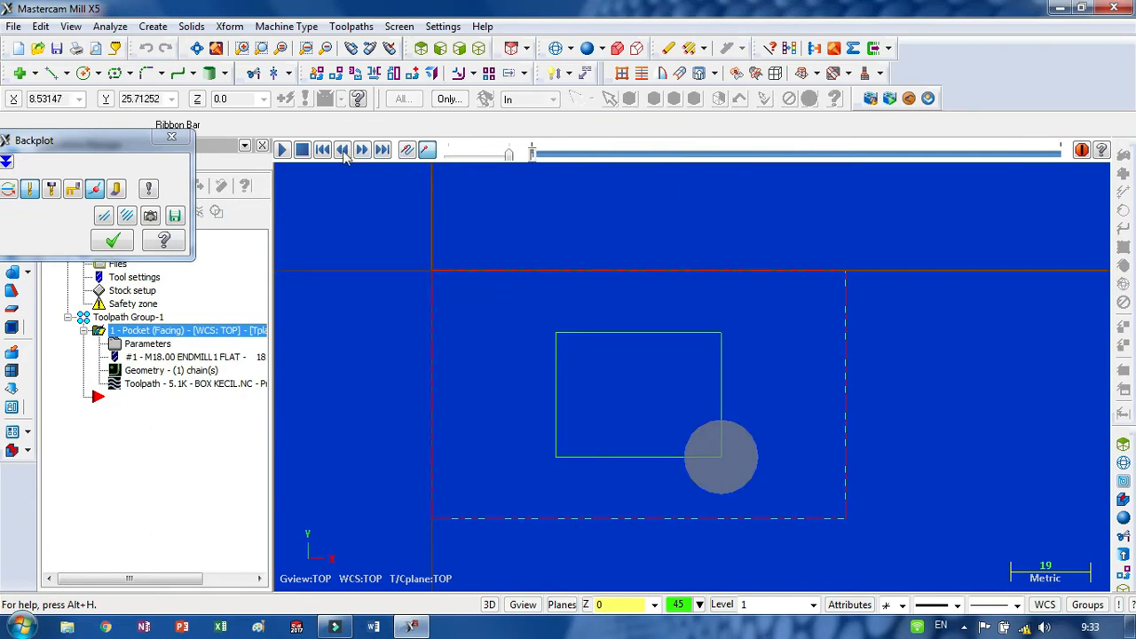
mouse_move(533, 155)
mouse_down()
mouse_move(672, 156)
mouse_move(760, 165)
mouse_move(775, 180)
mouse_move(783, 158)
mouse_move(924, 175)
mouse_up()
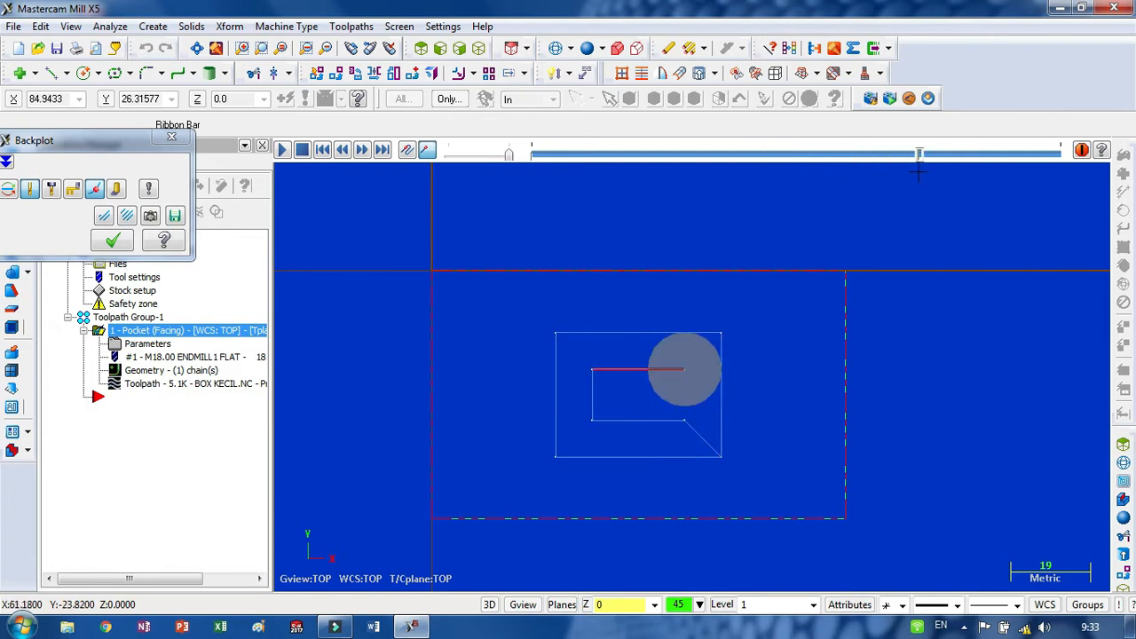
click(171, 137)
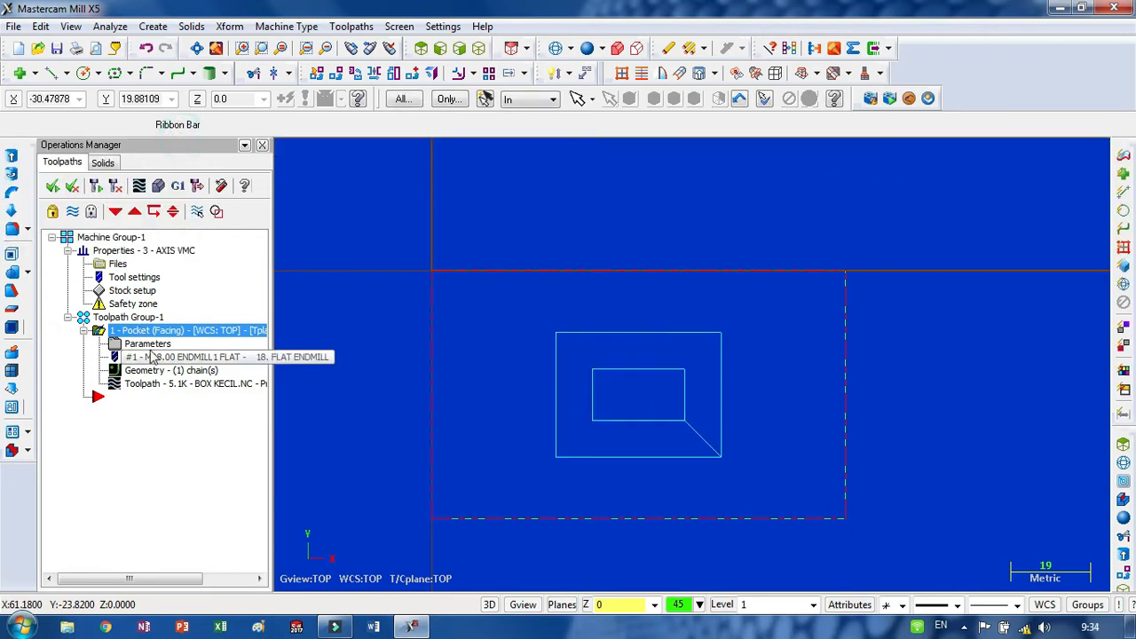
Change the roughing cutting method of the pocket facing operation to Zigzag and apply it
click(148, 344)
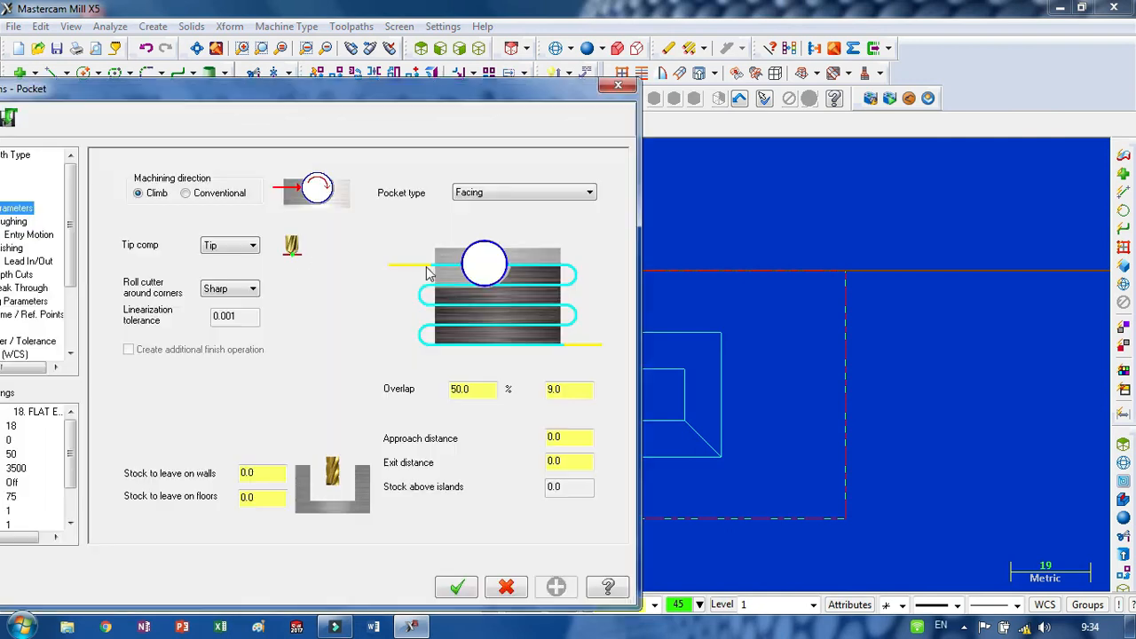
drag(206, 99, 450, 89)
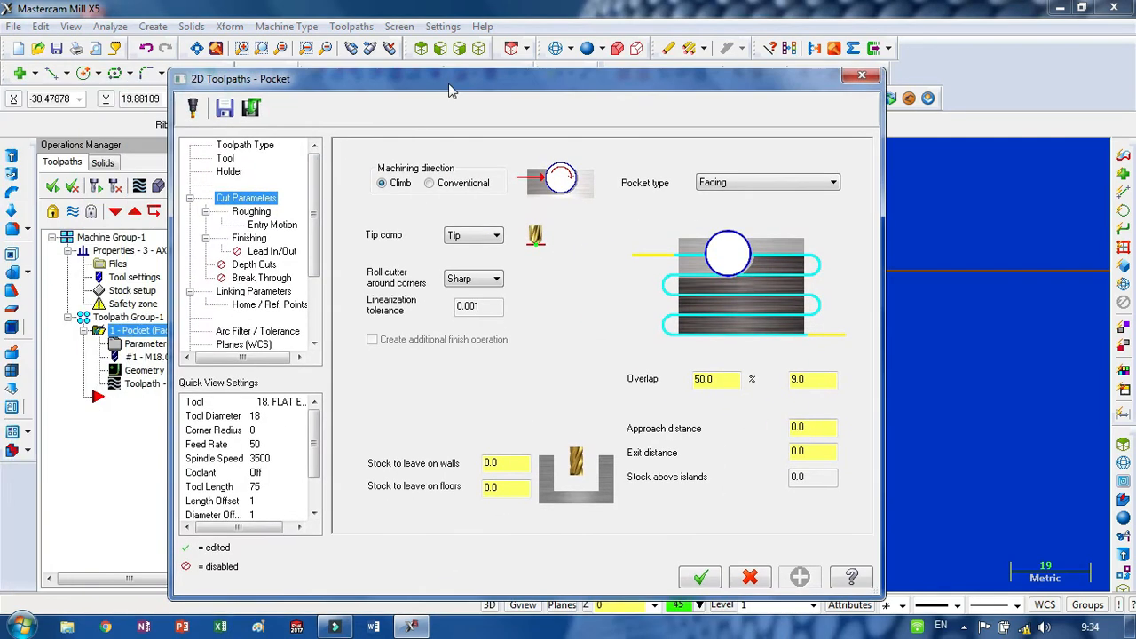
click(273, 225)
click(256, 213)
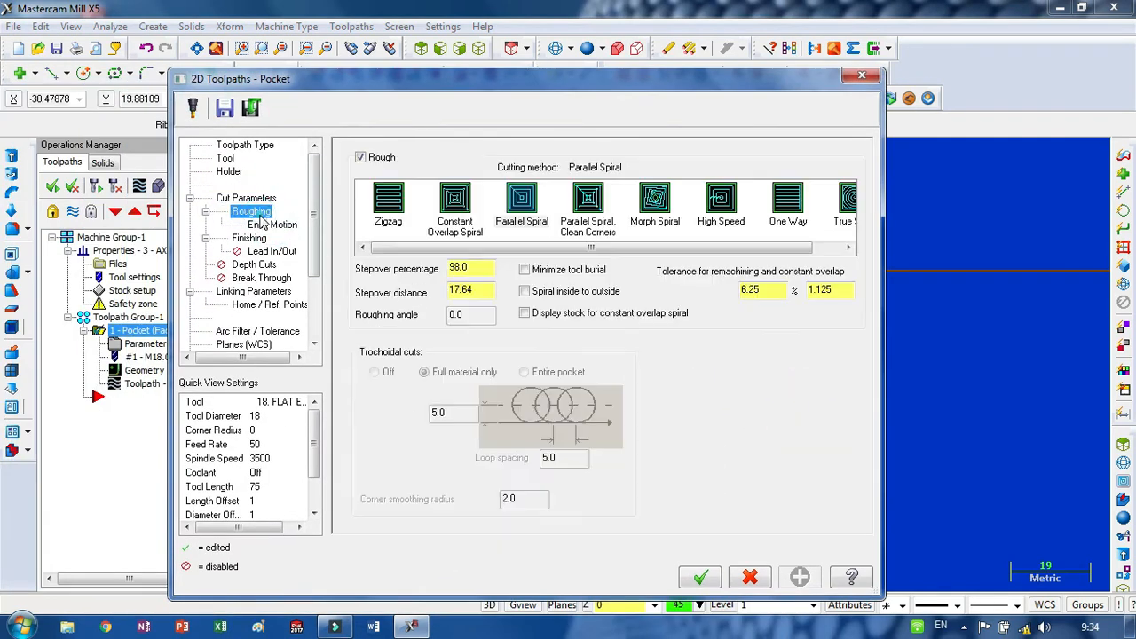
click(389, 203)
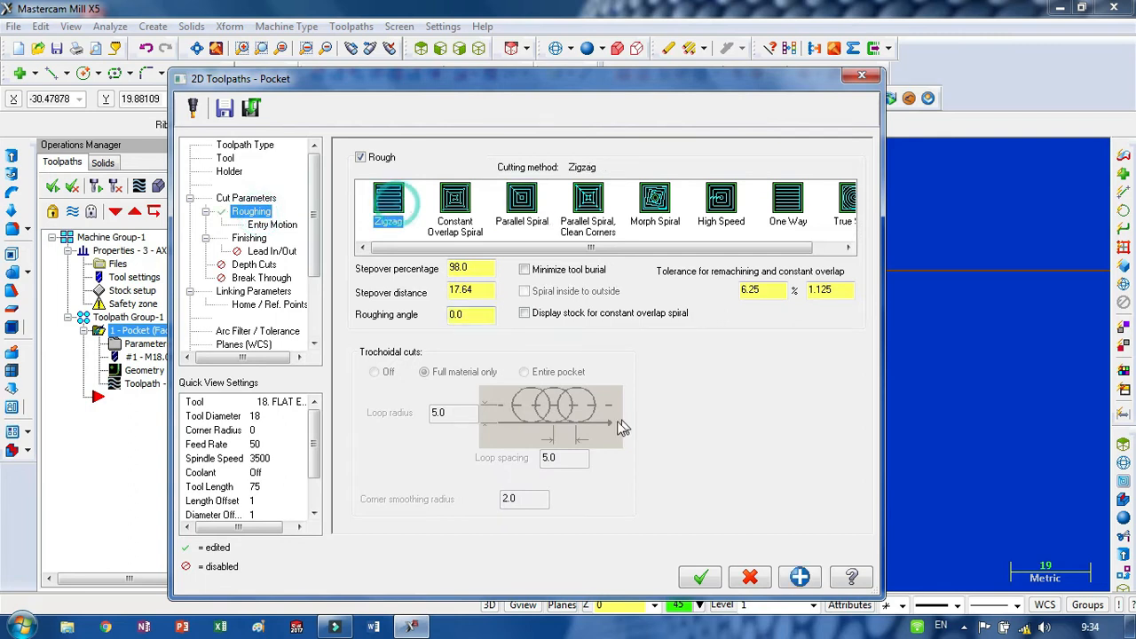
click(700, 578)
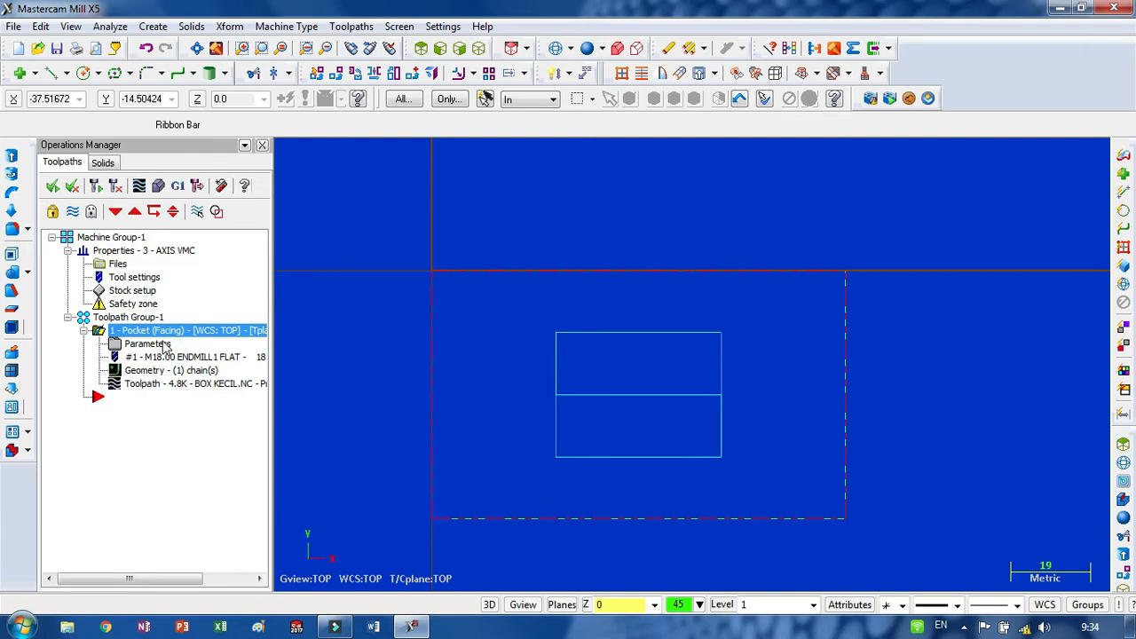
Backplot the Zigzag facing toolpath, scrubbing forward and back through its passes, and close the backplot
click(147, 383)
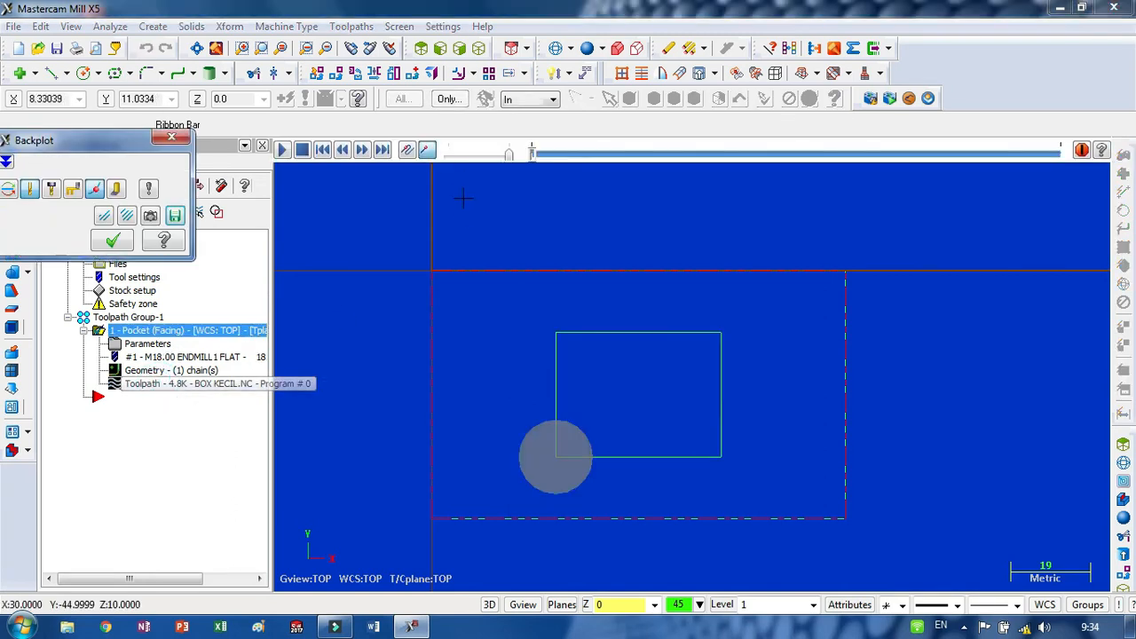
drag(534, 156, 867, 190)
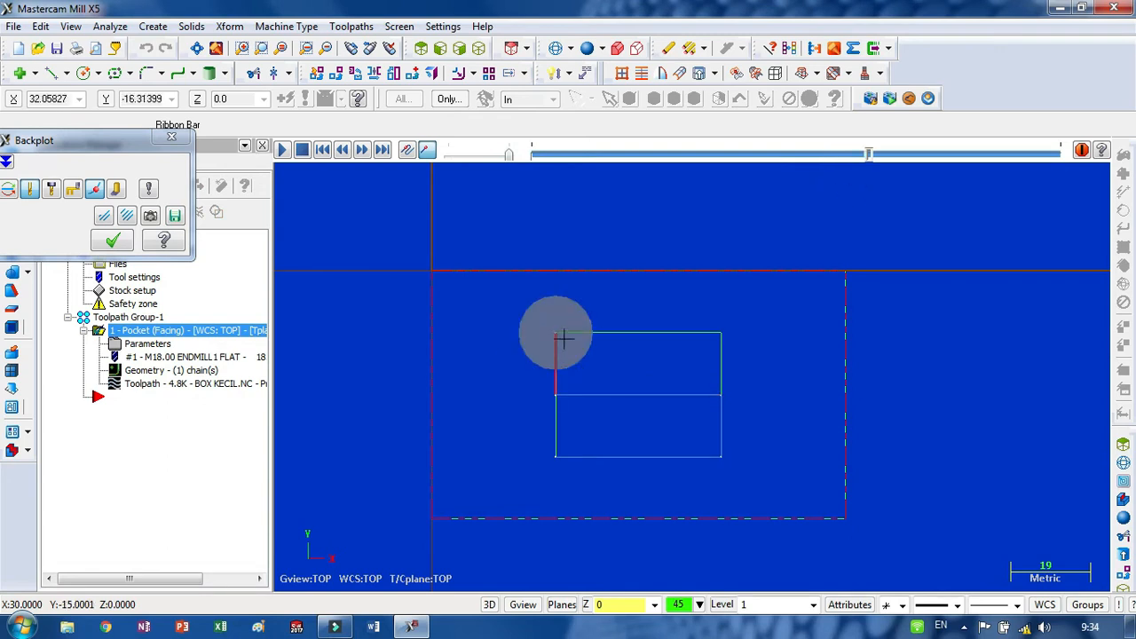
drag(870, 158, 725, 169)
click(113, 241)
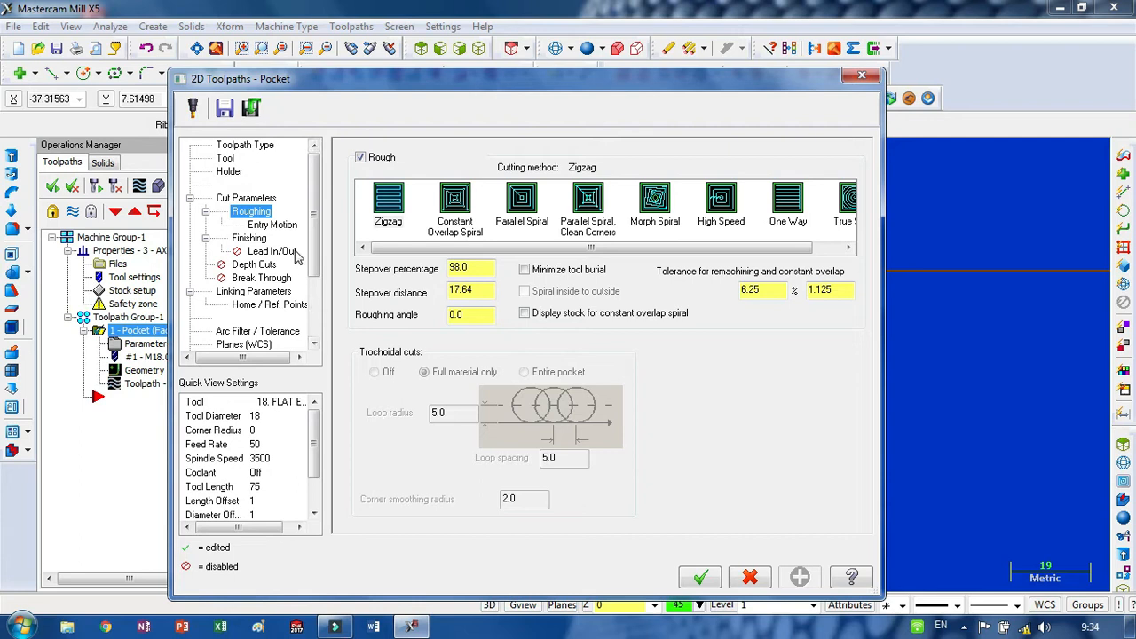
Set the pocket facing overlap to 52% in the cut parameters and apply the change
click(258, 199)
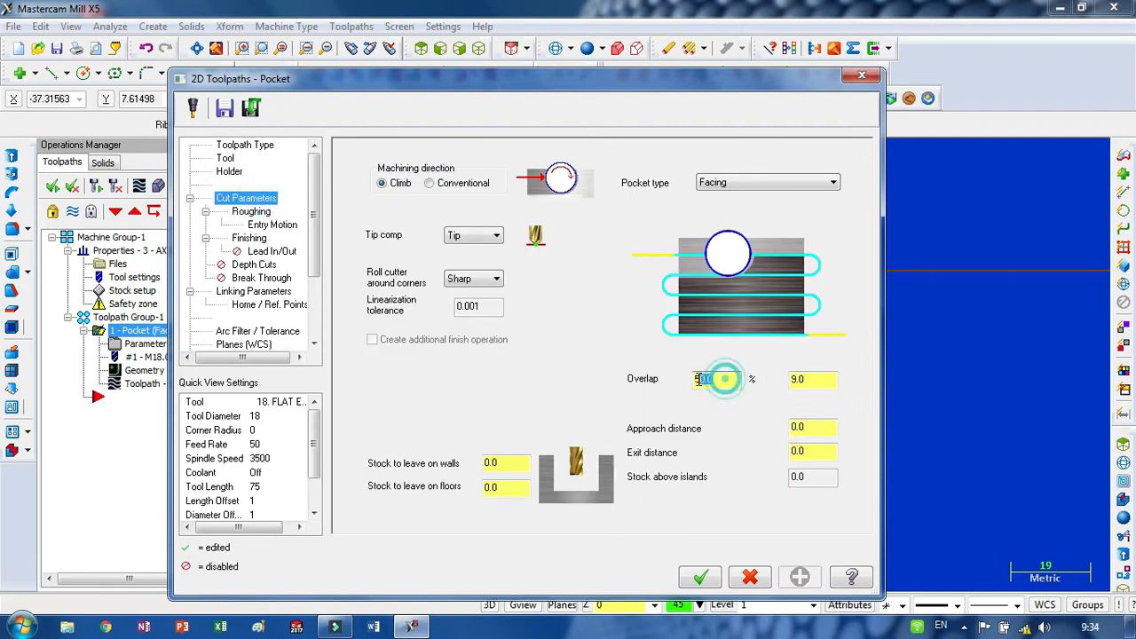
drag(720, 378, 697, 379)
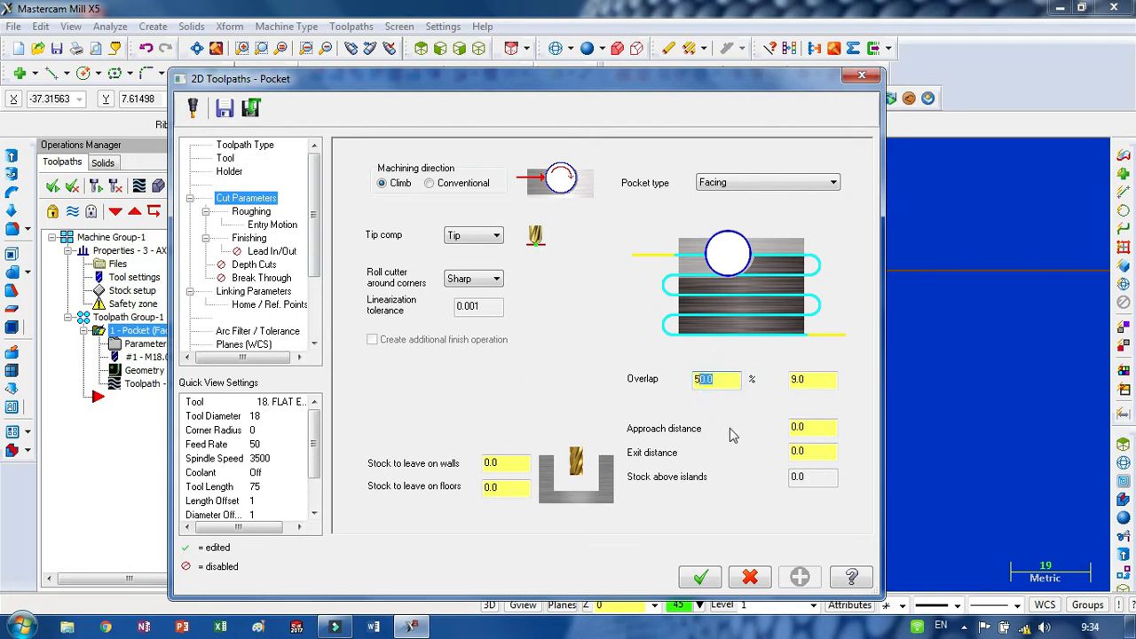
text(2)
click(796, 379)
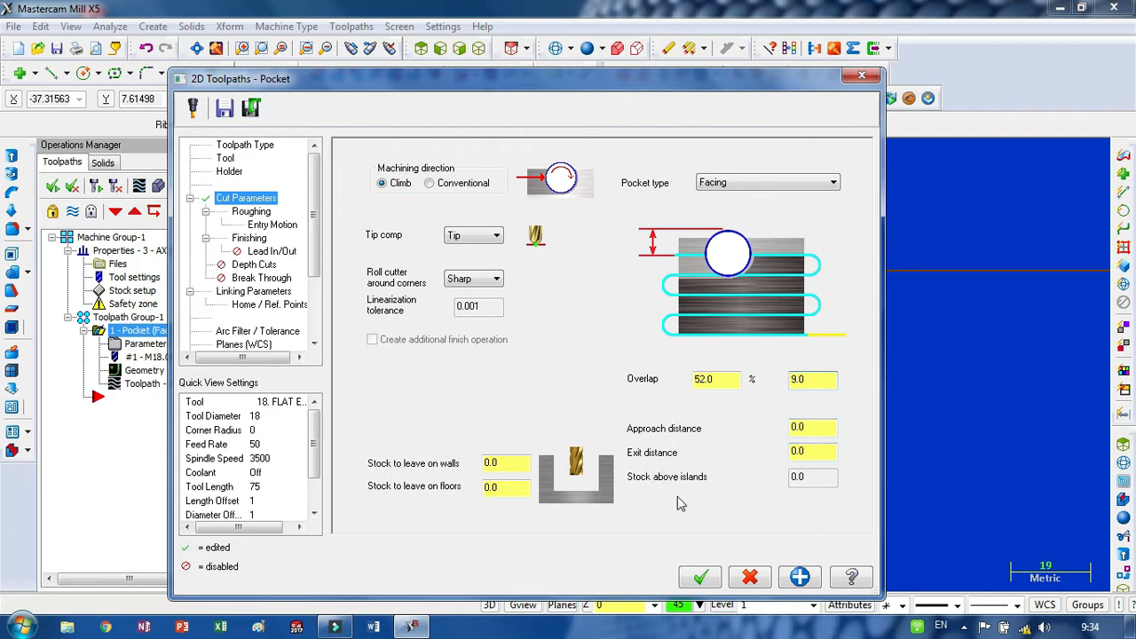
click(701, 578)
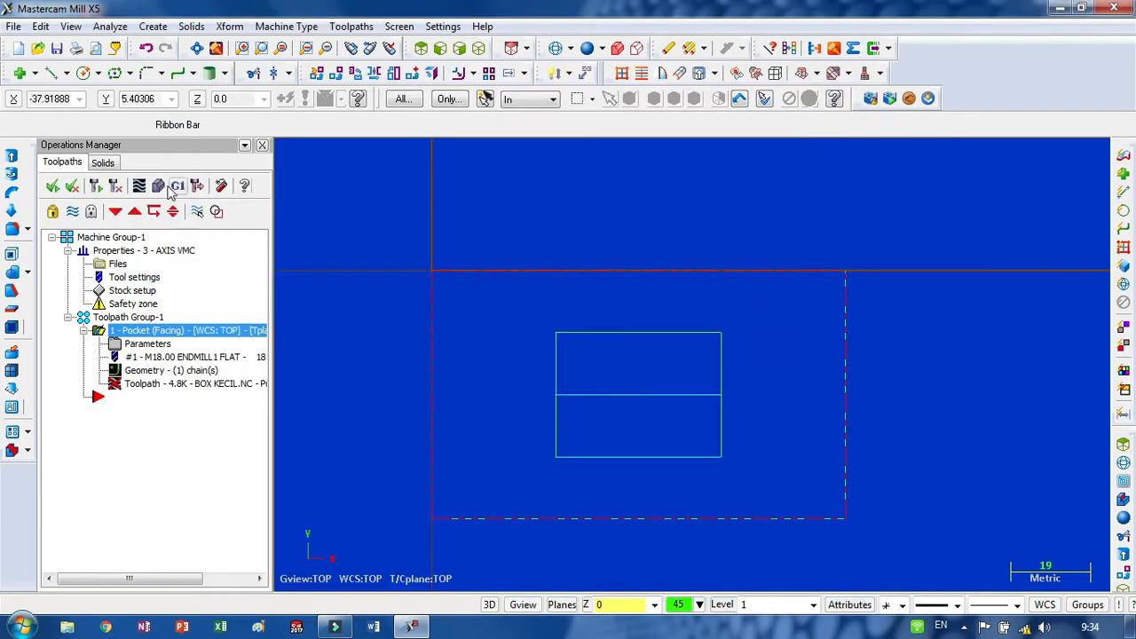
Regenerate the 52% overlap facing toolpath, play its backplot to the end and close the backplot
click(138, 189)
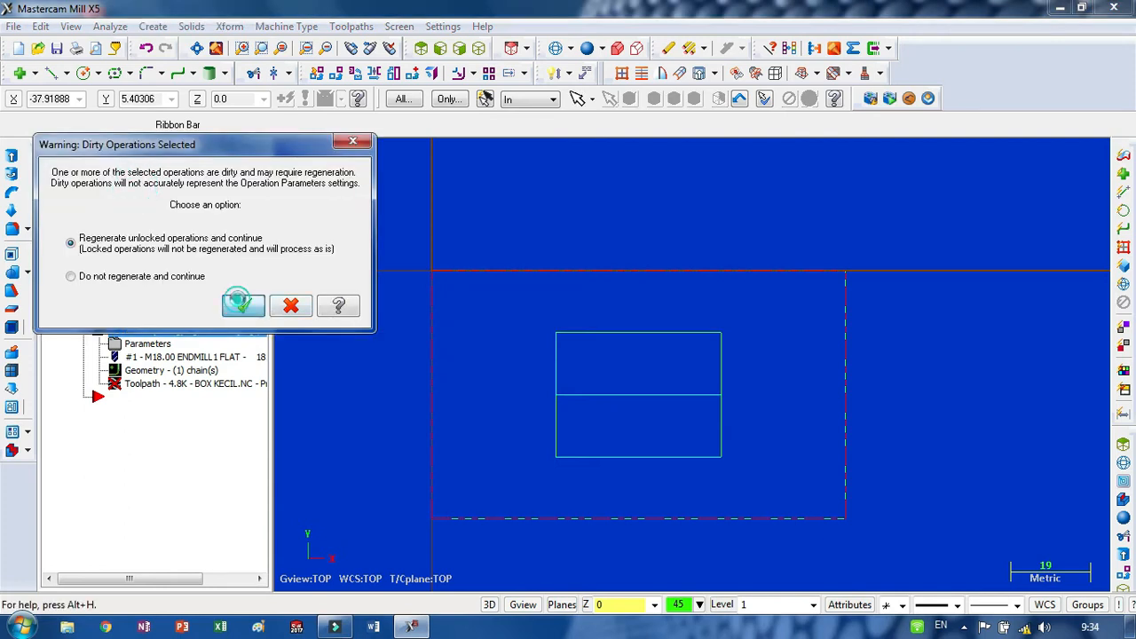
click(245, 304)
click(281, 148)
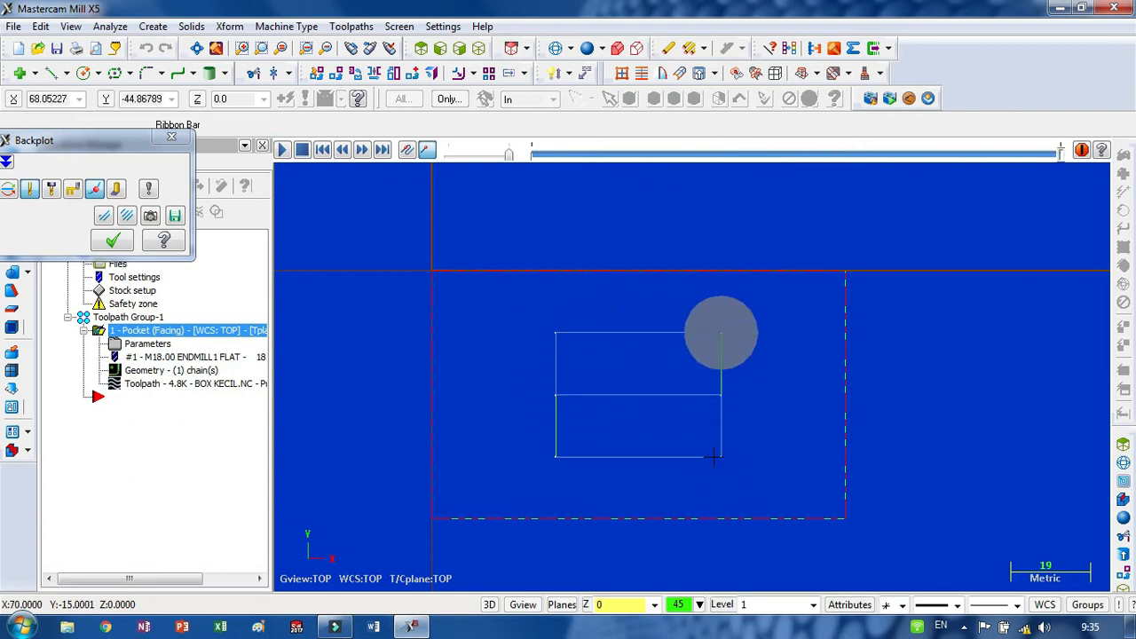
click(113, 240)
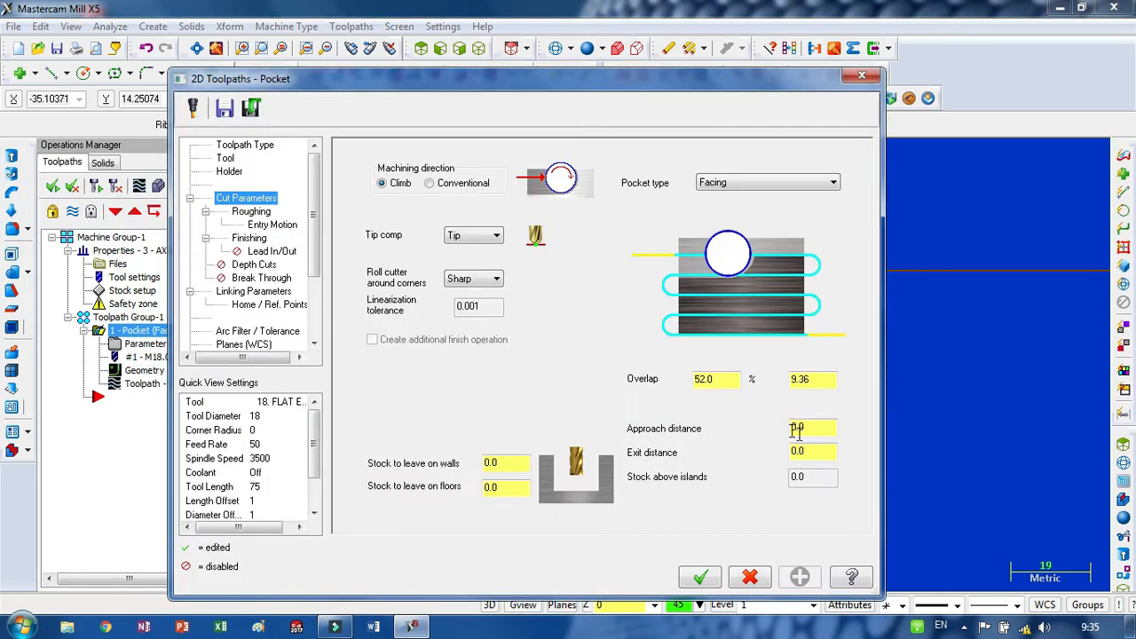
Set both the approach and exit distances of the pocket facing operation to 20 and regenerate the toolpath
click(815, 429)
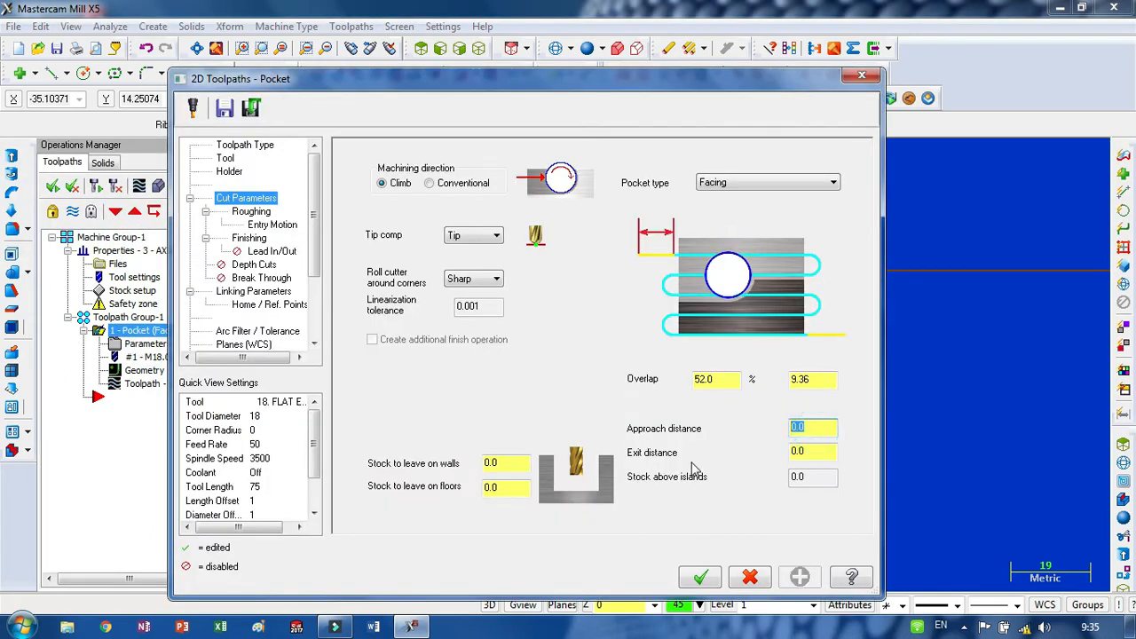
text(20)
click(803, 452)
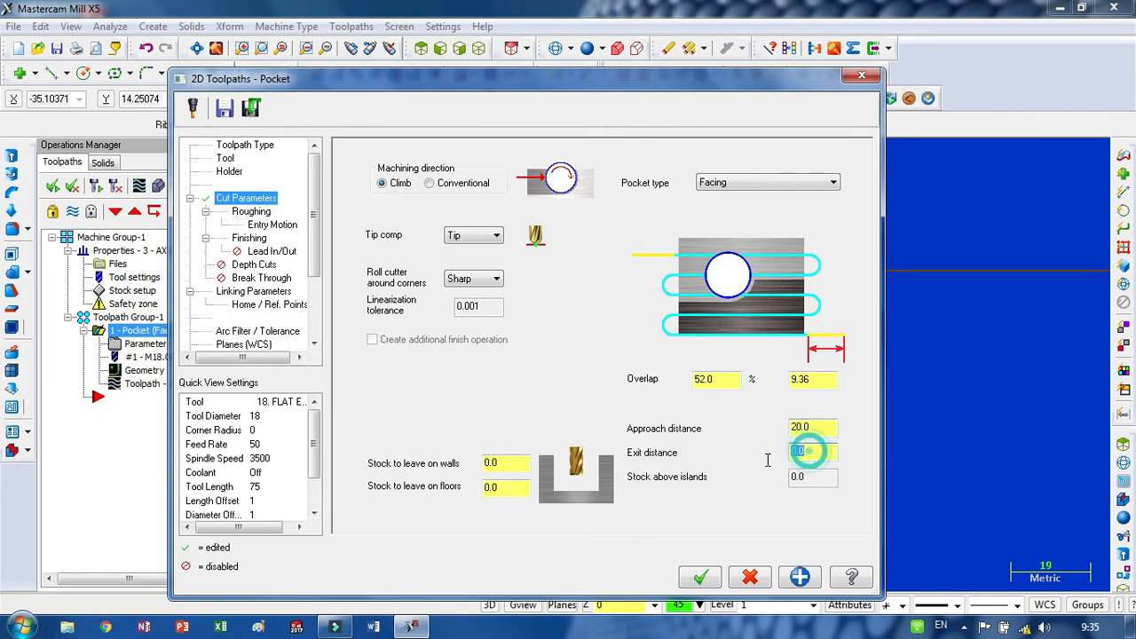
text(20)
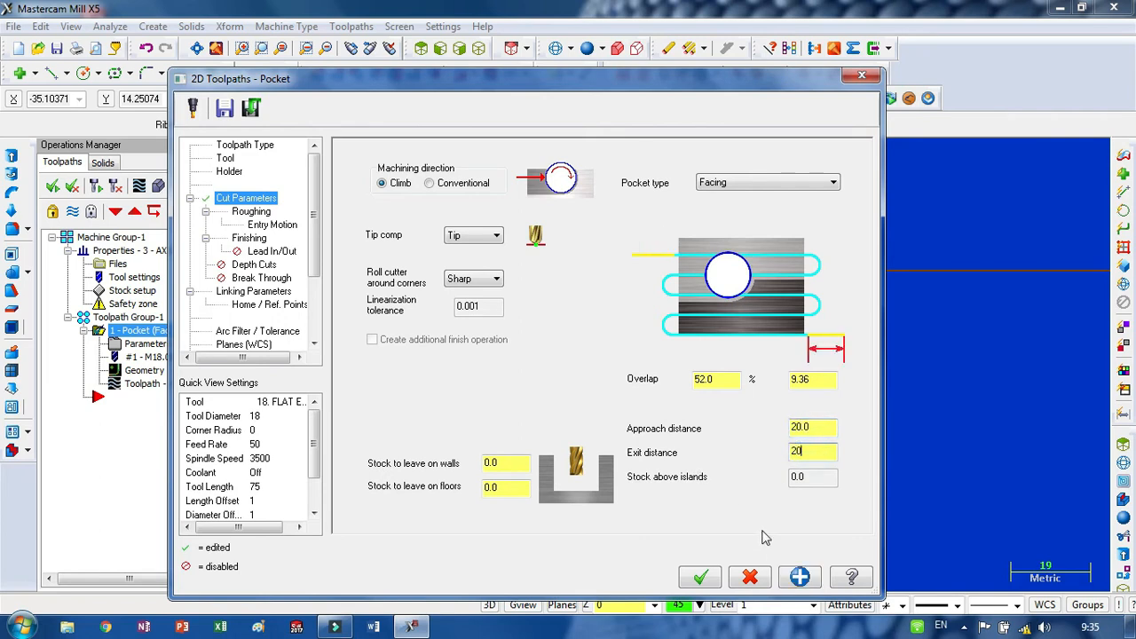
click(700, 578)
click(116, 186)
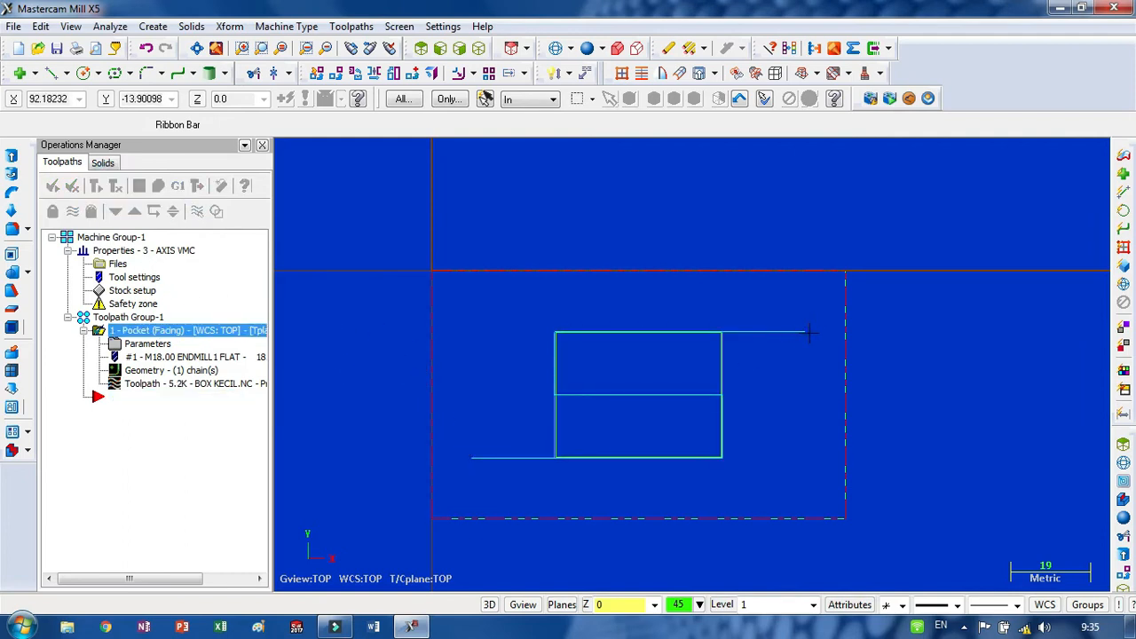
Play the backplot of the facing toolpath with the 20 mm approach and exit moves and close it
click(140, 185)
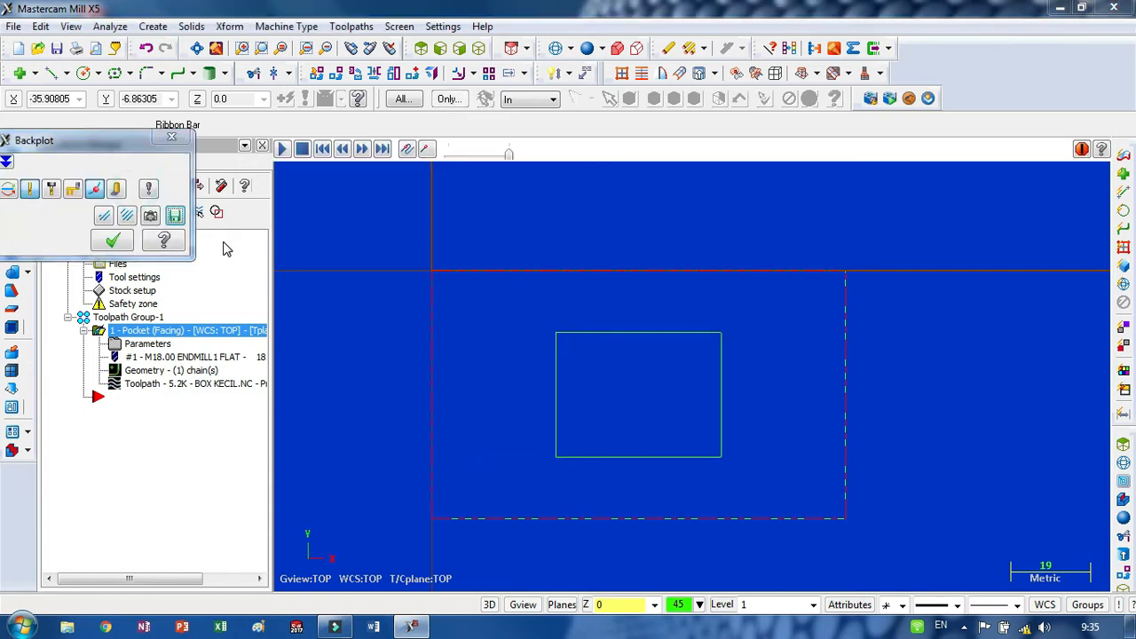
click(281, 149)
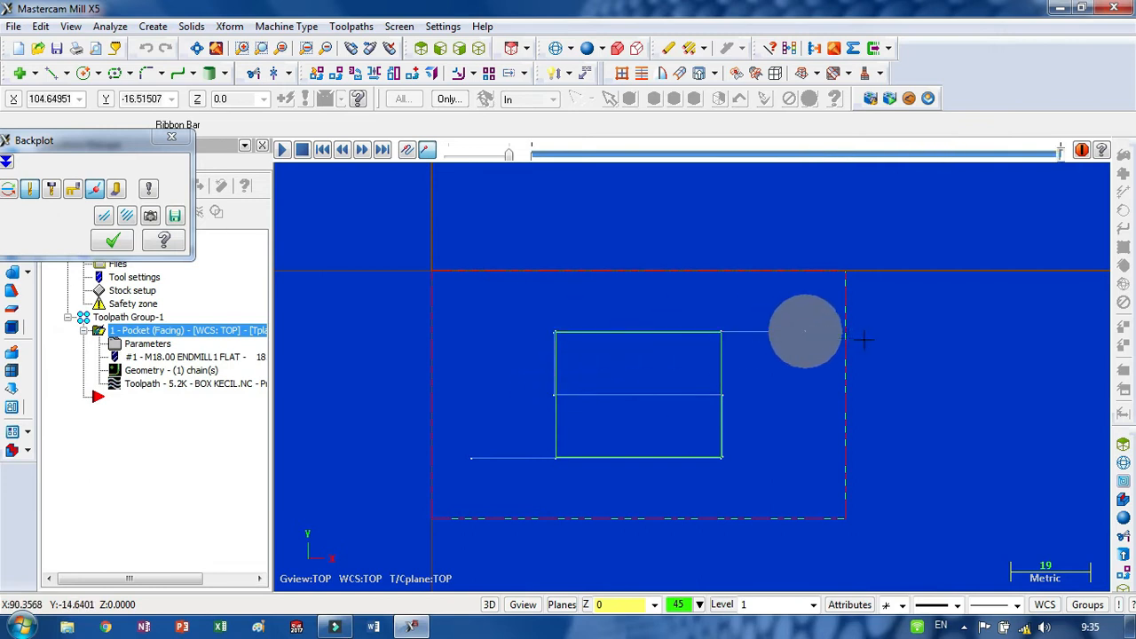
click(113, 240)
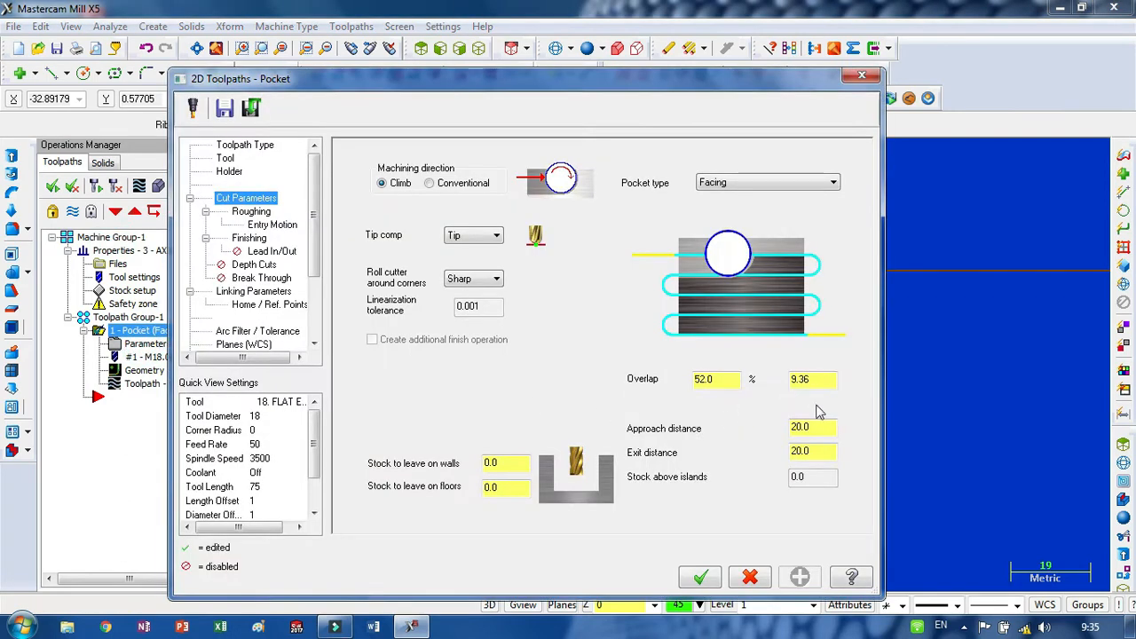
Reset the approach and exit distances of the pocket facing operation to 0
click(807, 427)
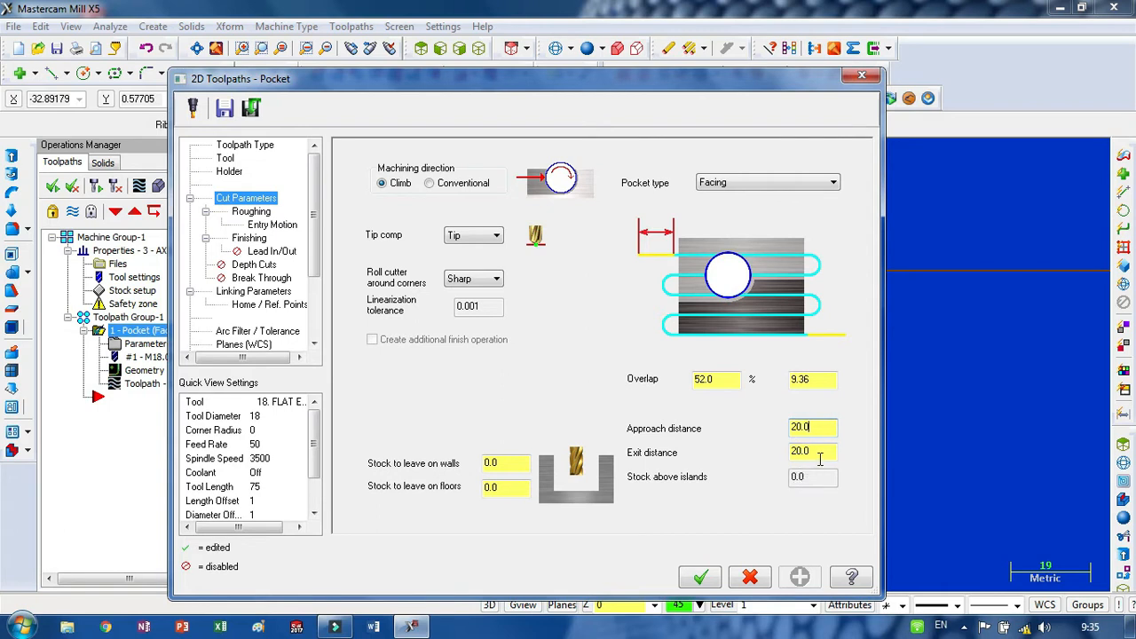
double_click(821, 427)
text(0)
double_click(824, 452)
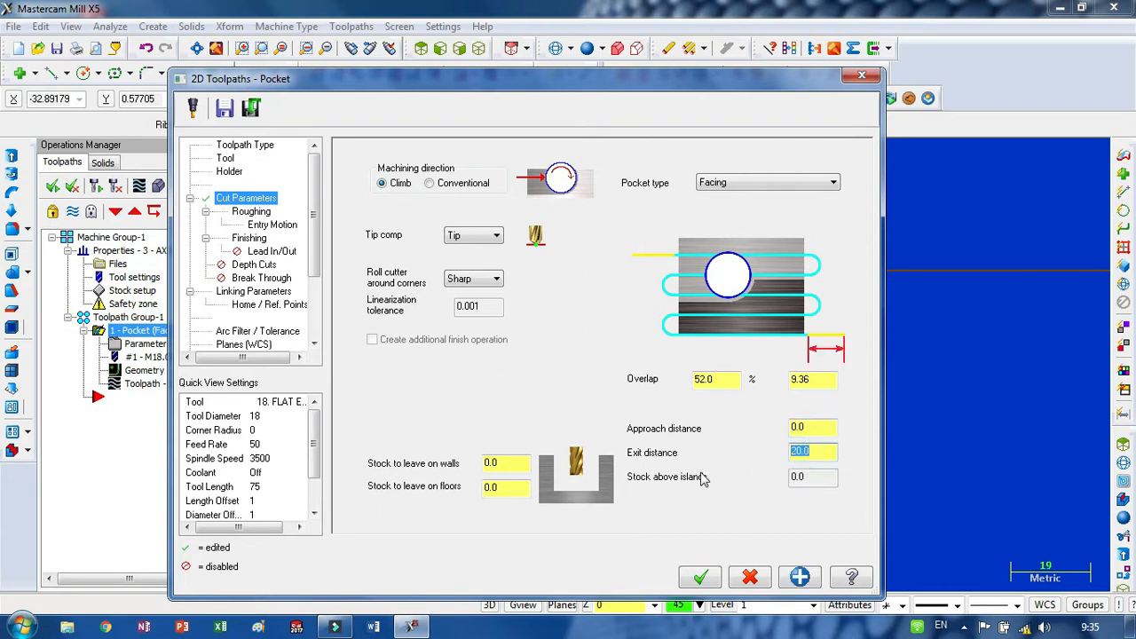
text(0)
click(833, 428)
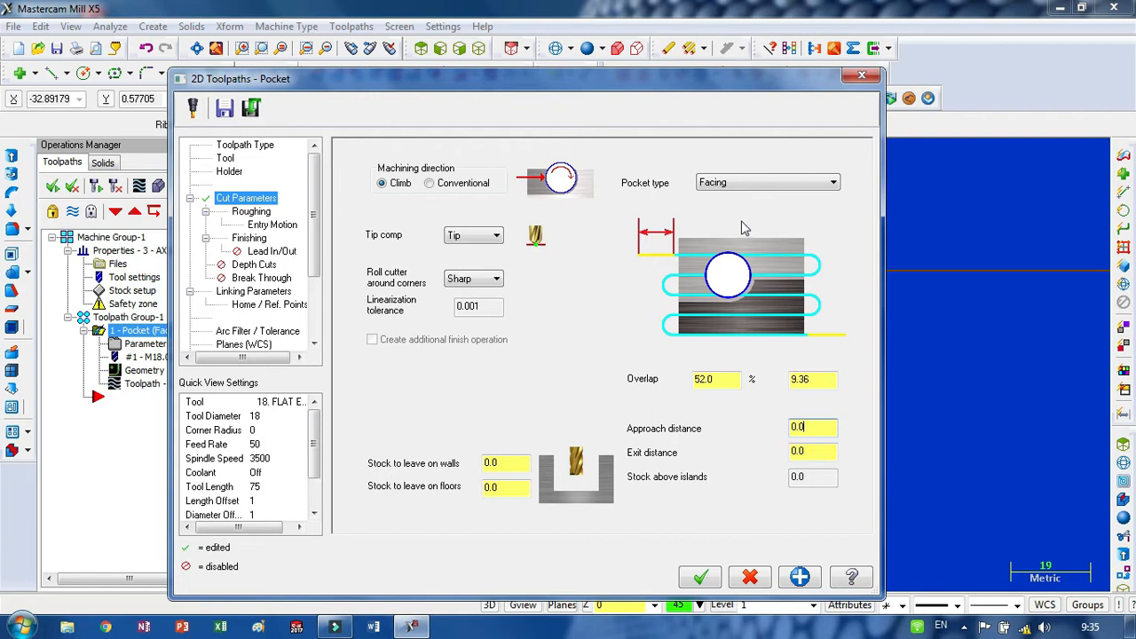
Switch the depth, top of stock, feed plane and retract linking parameters to absolute values
click(257, 291)
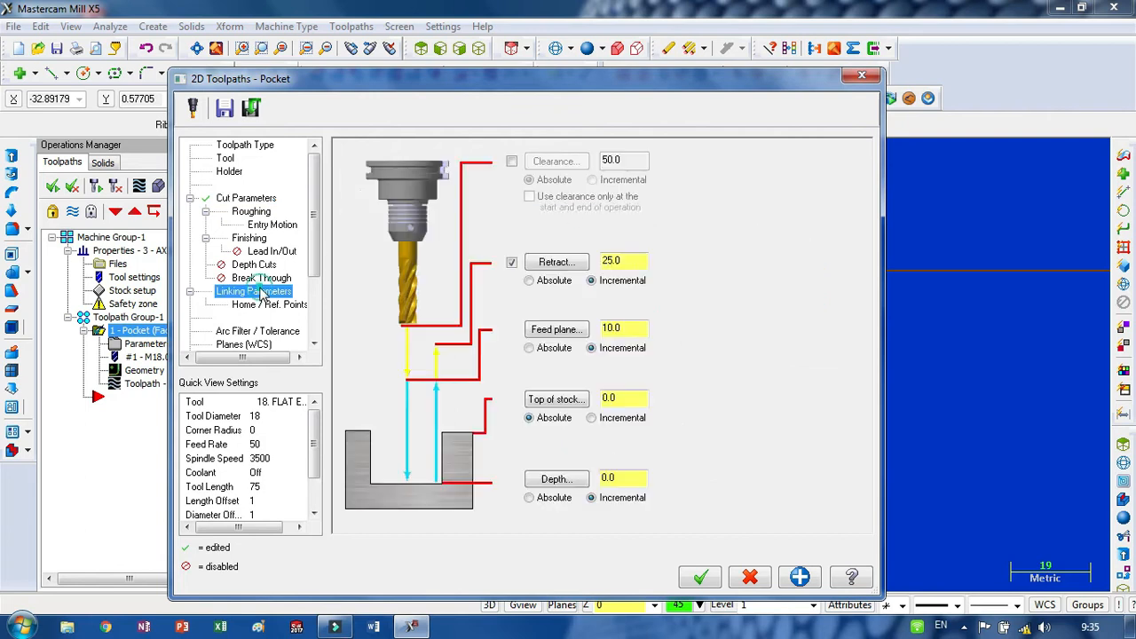
click(535, 499)
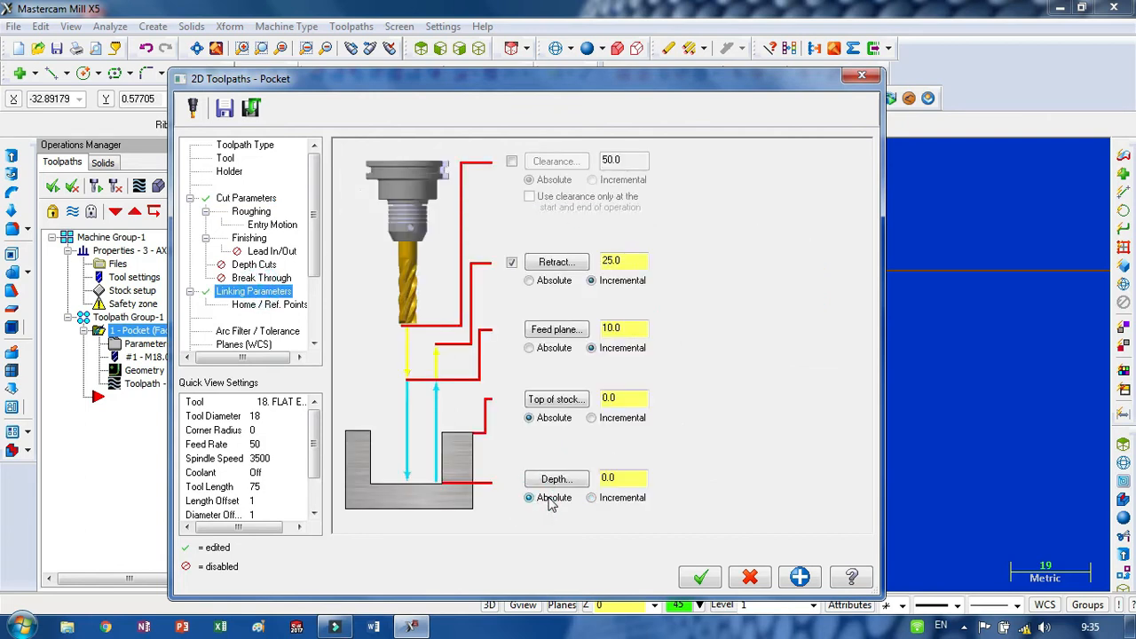
click(533, 418)
click(532, 348)
click(533, 280)
In isometric view, pick the front top corner of the raised block for both the top of stock and the depth
click(559, 399)
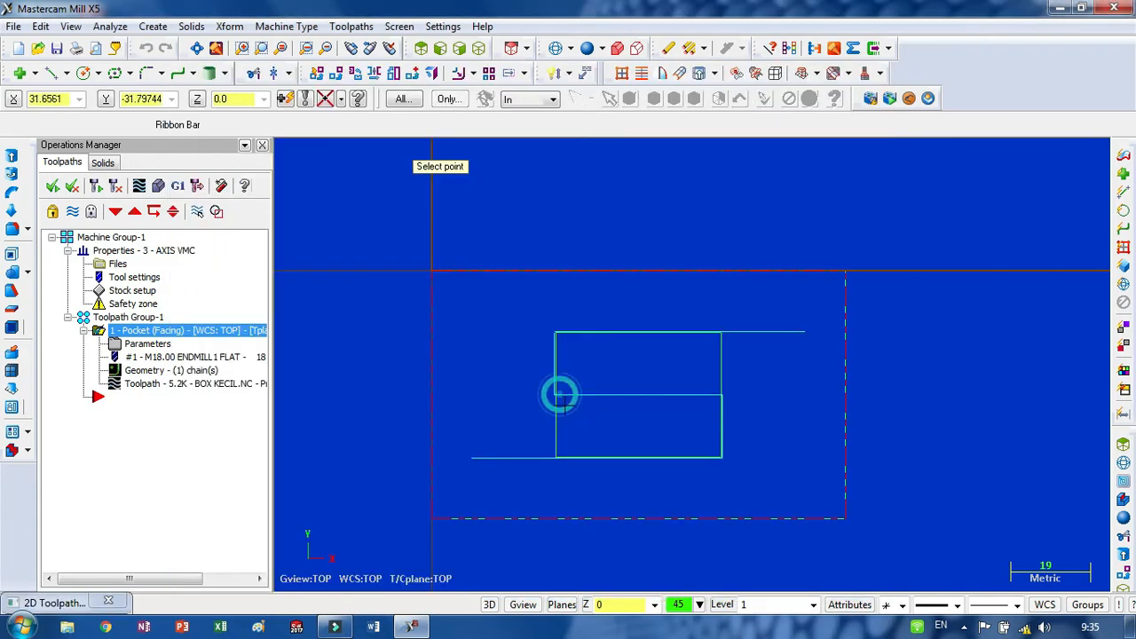
right_click(845, 417)
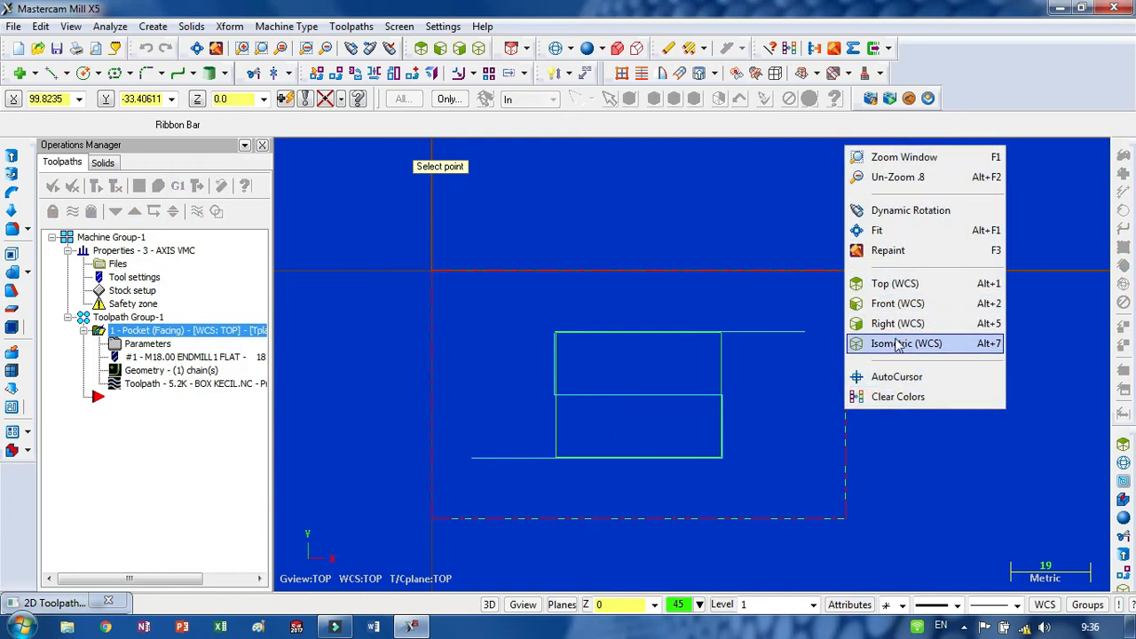
click(897, 344)
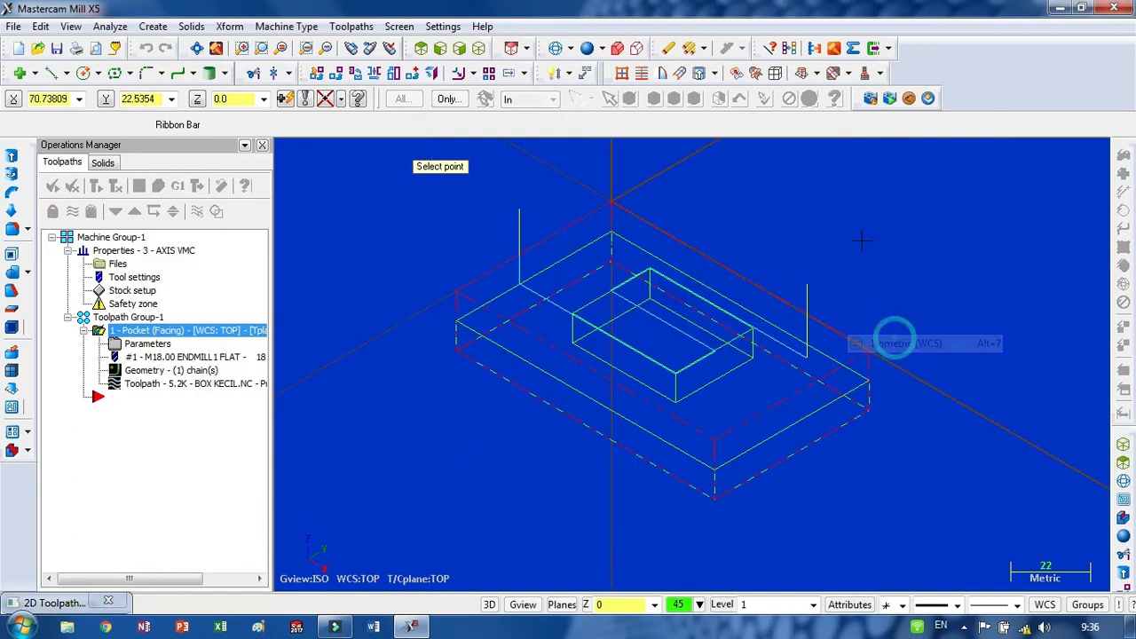
click(681, 373)
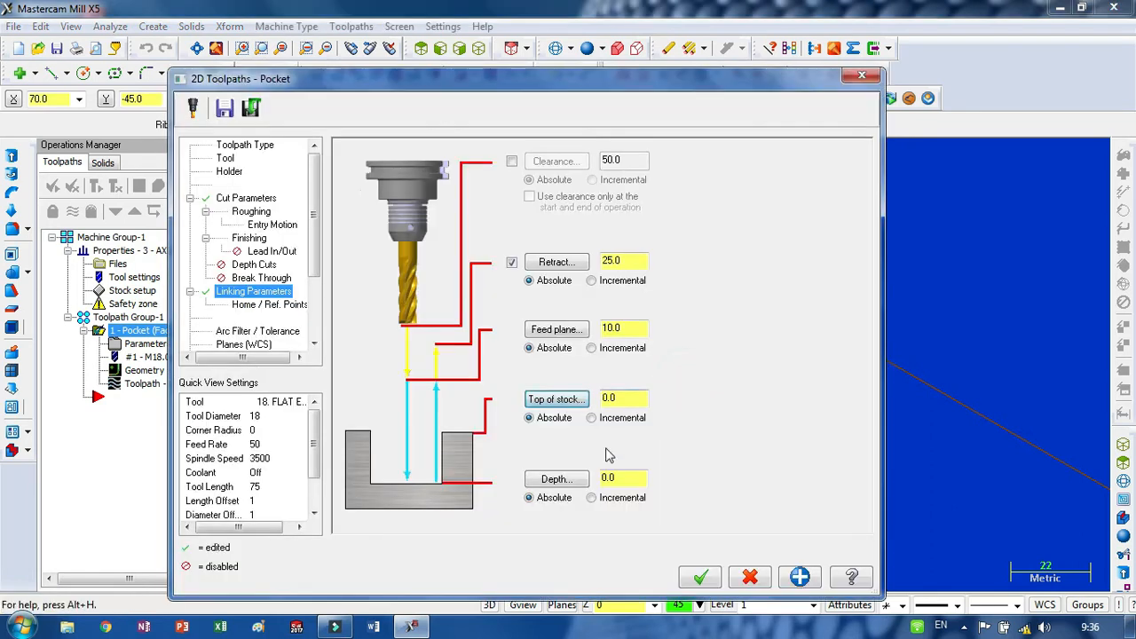
click(570, 480)
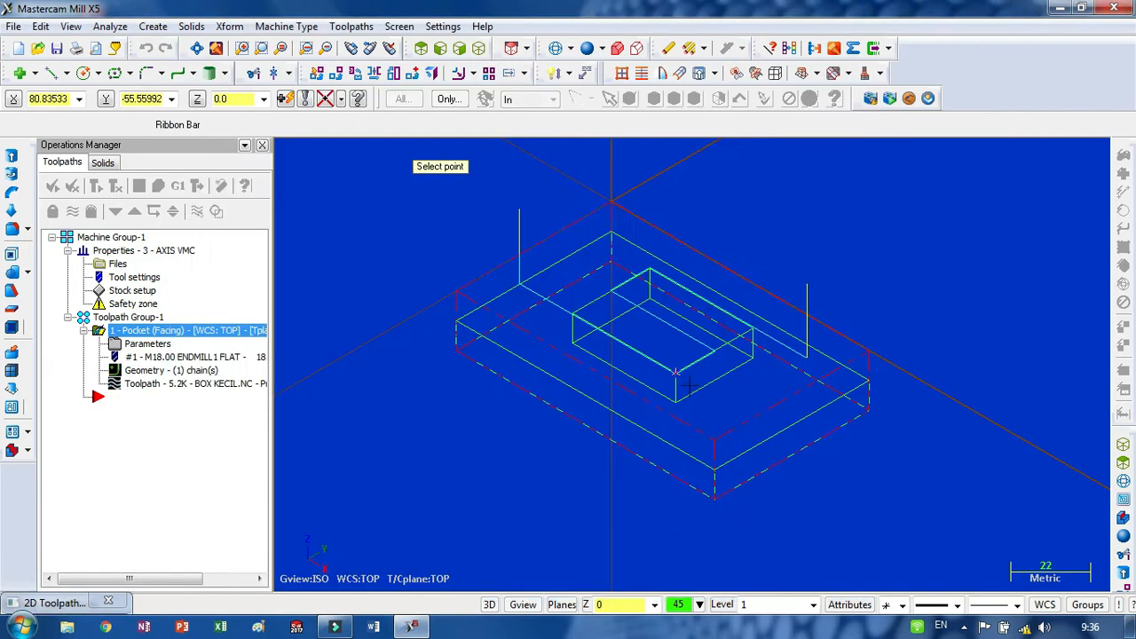
click(680, 374)
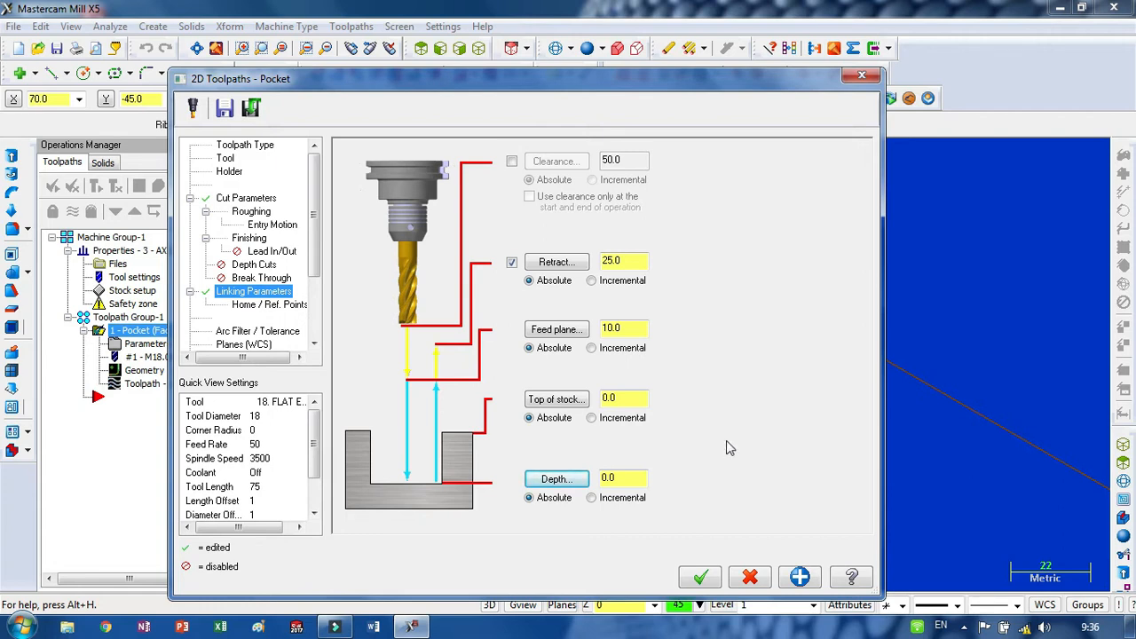
Apply the edited pocket parameters and regenerate the facing toolpath
click(706, 575)
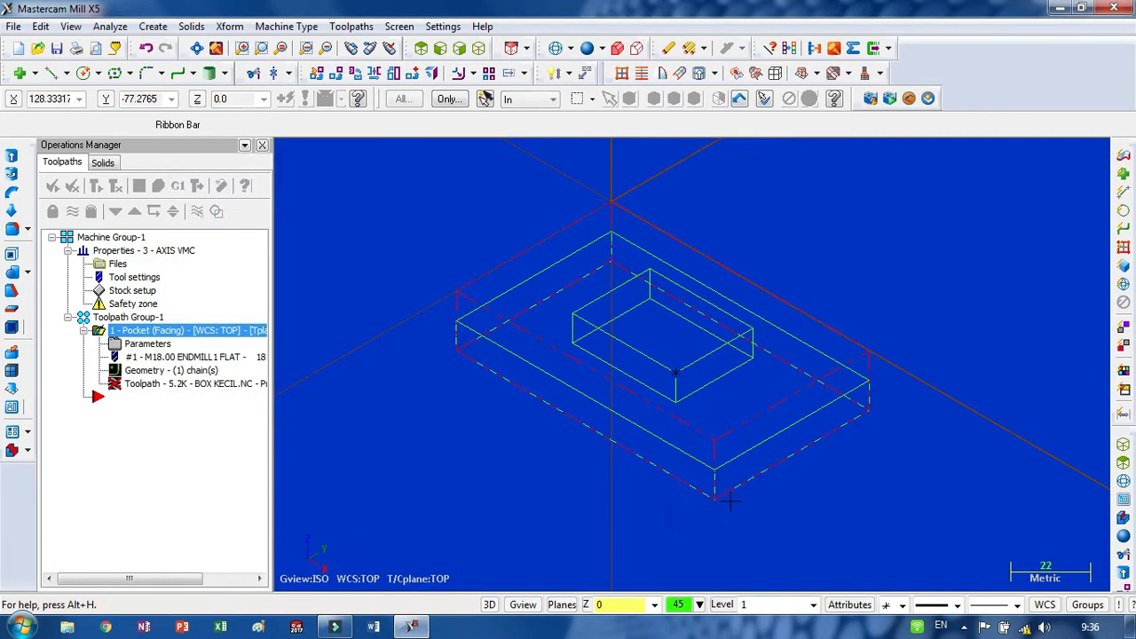
click(115, 185)
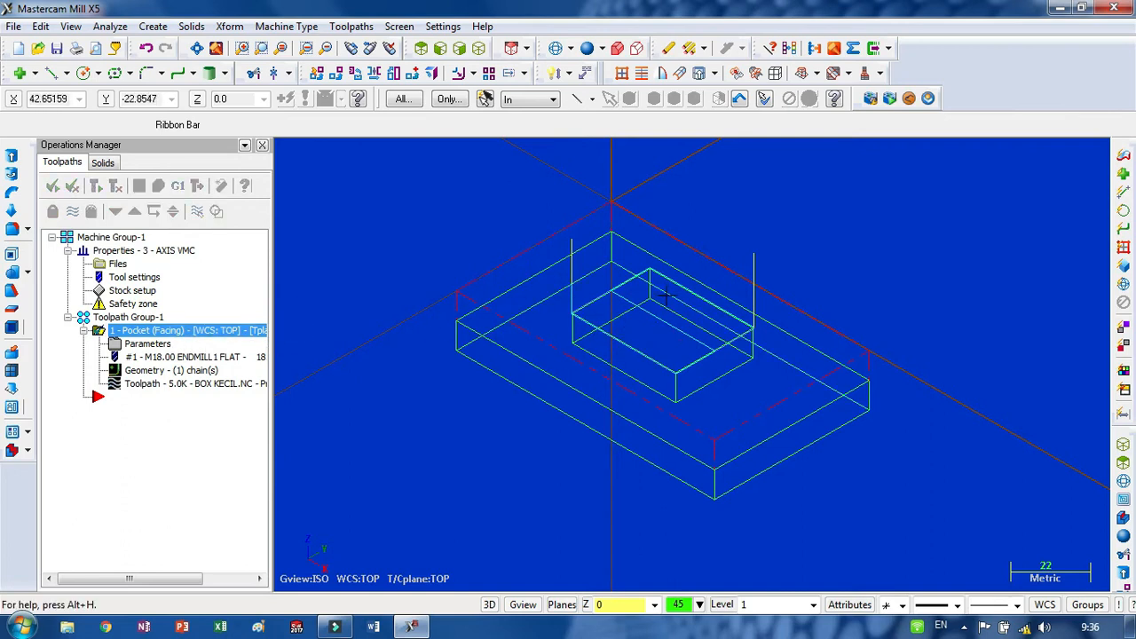
middle_drag(585, 395, 674, 324)
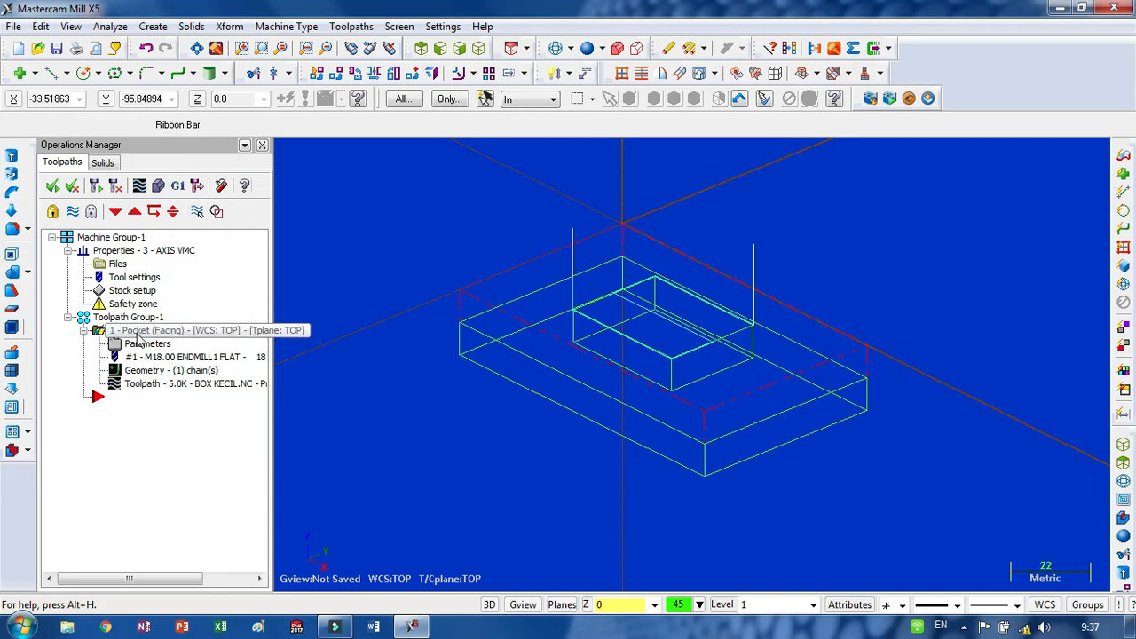
Duplicate the Pocket (Facing) operation, placing the copy after the original in the toolpath group
click(127, 404)
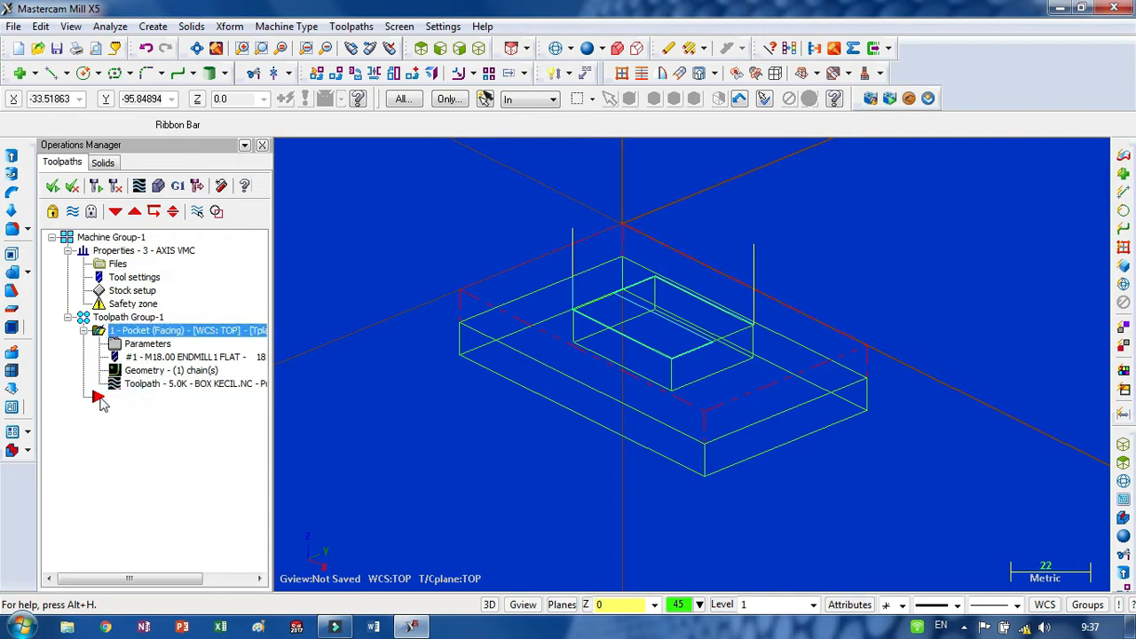
click(127, 403)
click(127, 332)
drag(100, 351, 111, 398)
right_drag(108, 396, 138, 396)
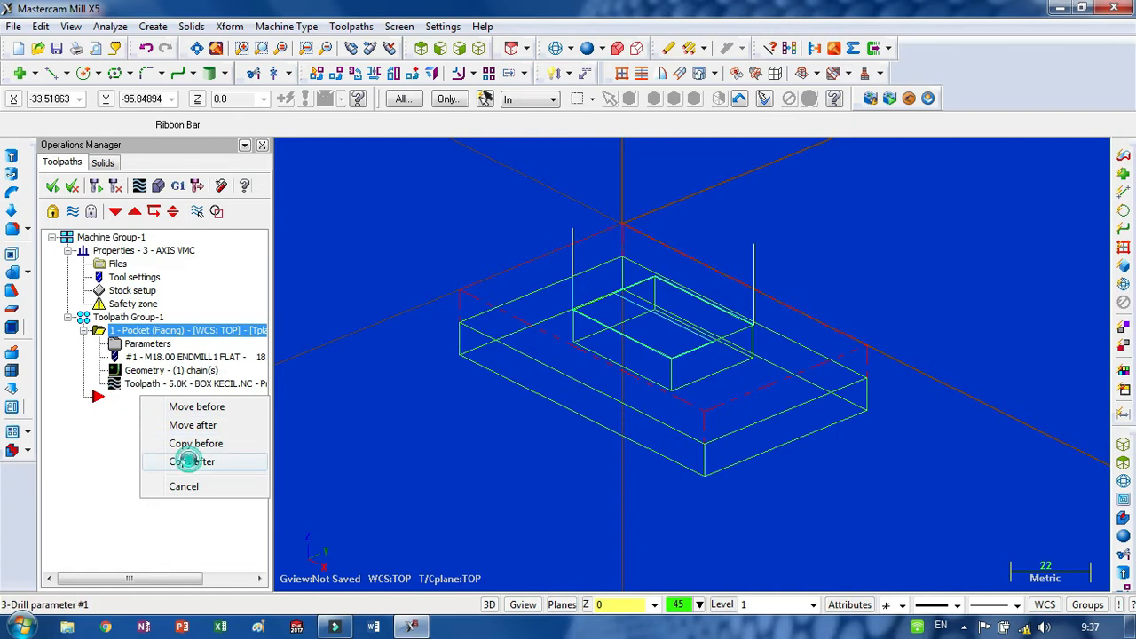
click(191, 462)
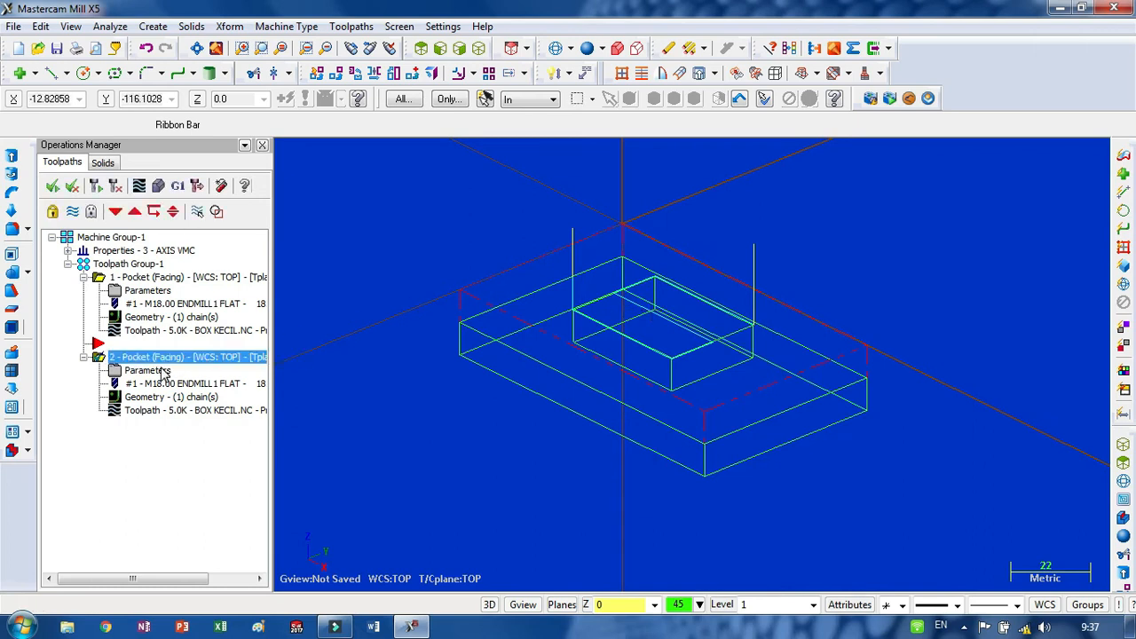
Move the operation insert marker below the copied Pocket (Facing) operation
click(114, 213)
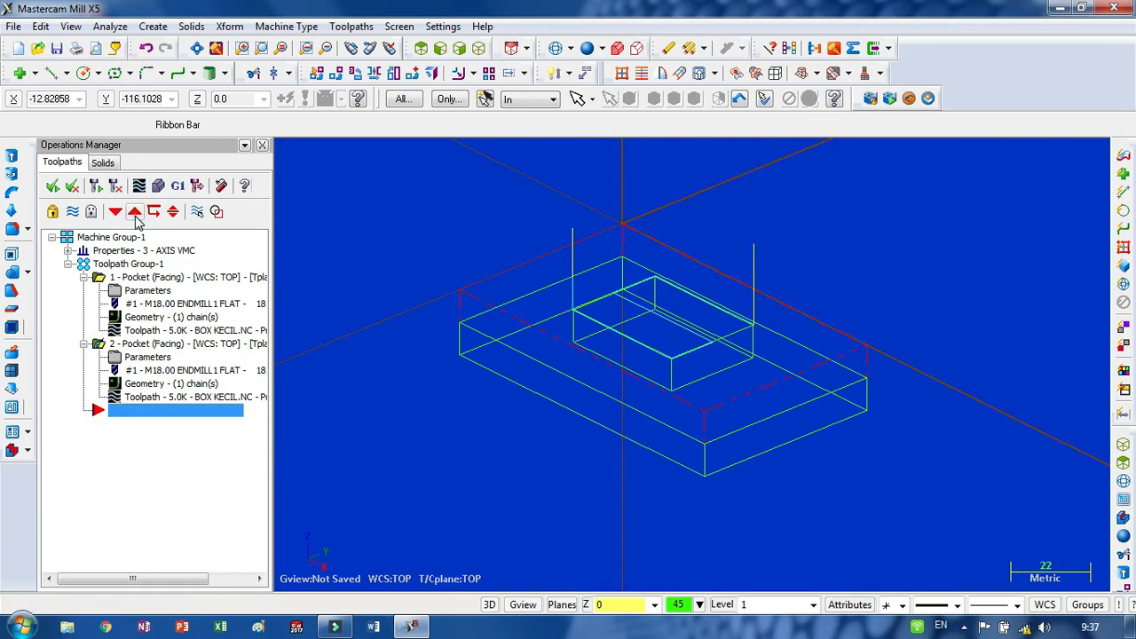
click(134, 211)
click(117, 213)
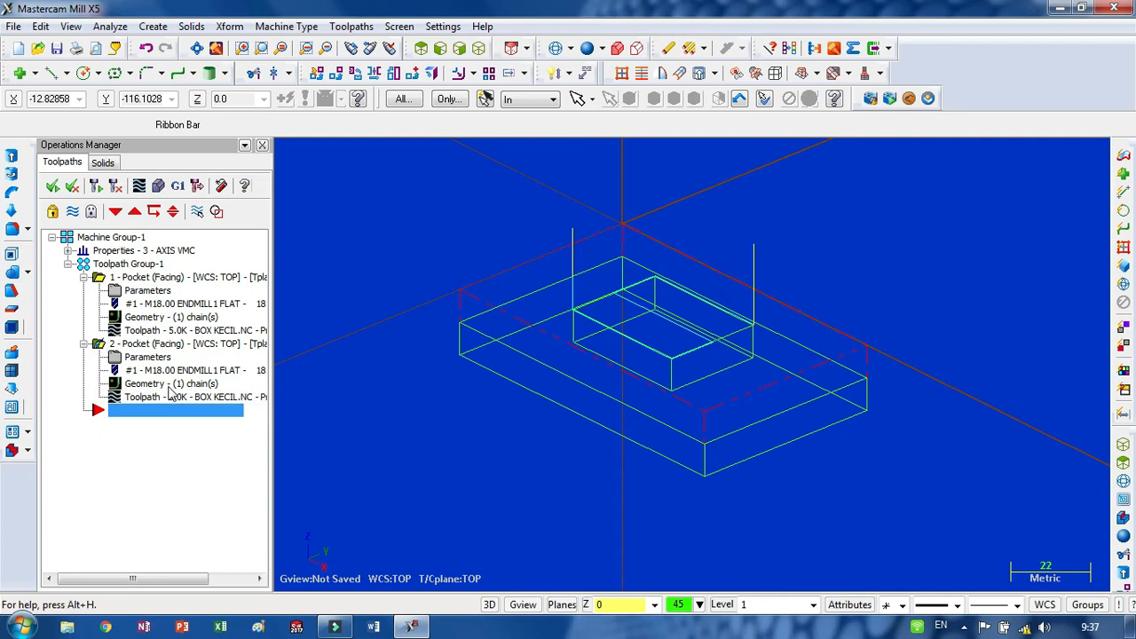
Rechain the copied Pocket (Facing) operation to the bottom outer rectangle of the base block and regenerate its toolpath
click(162, 384)
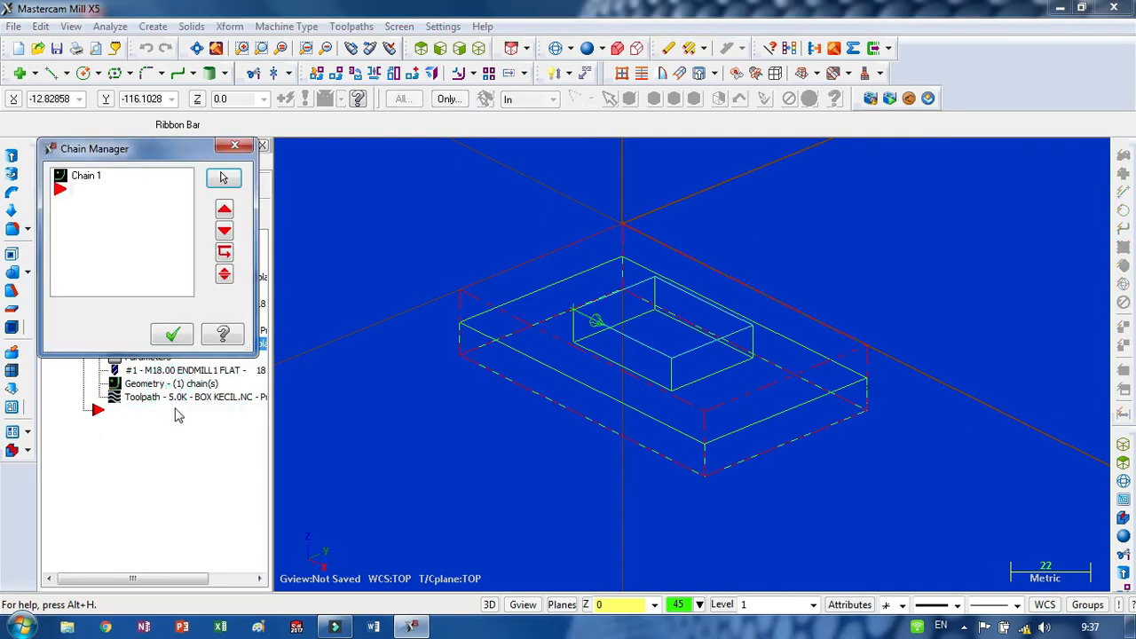
click(82, 180)
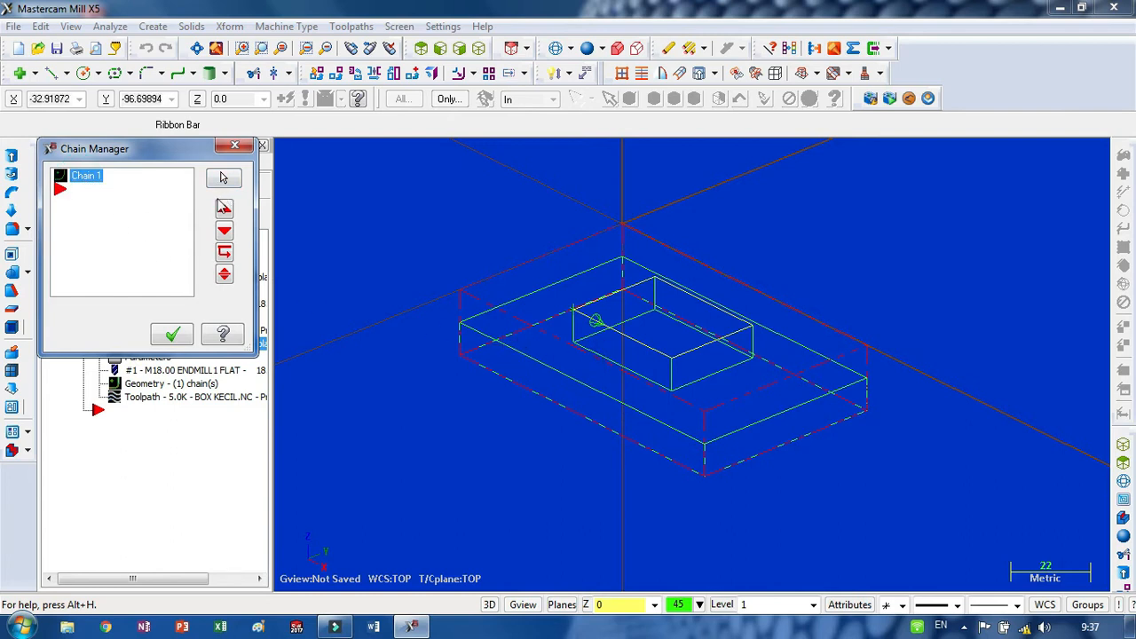
right_click(118, 182)
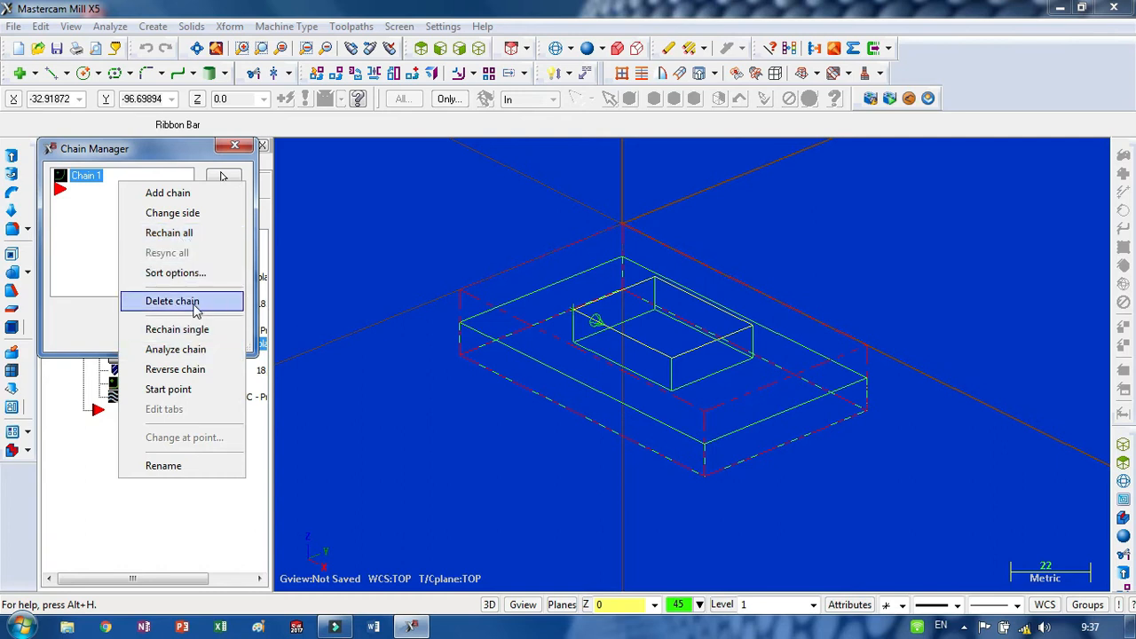
click(182, 235)
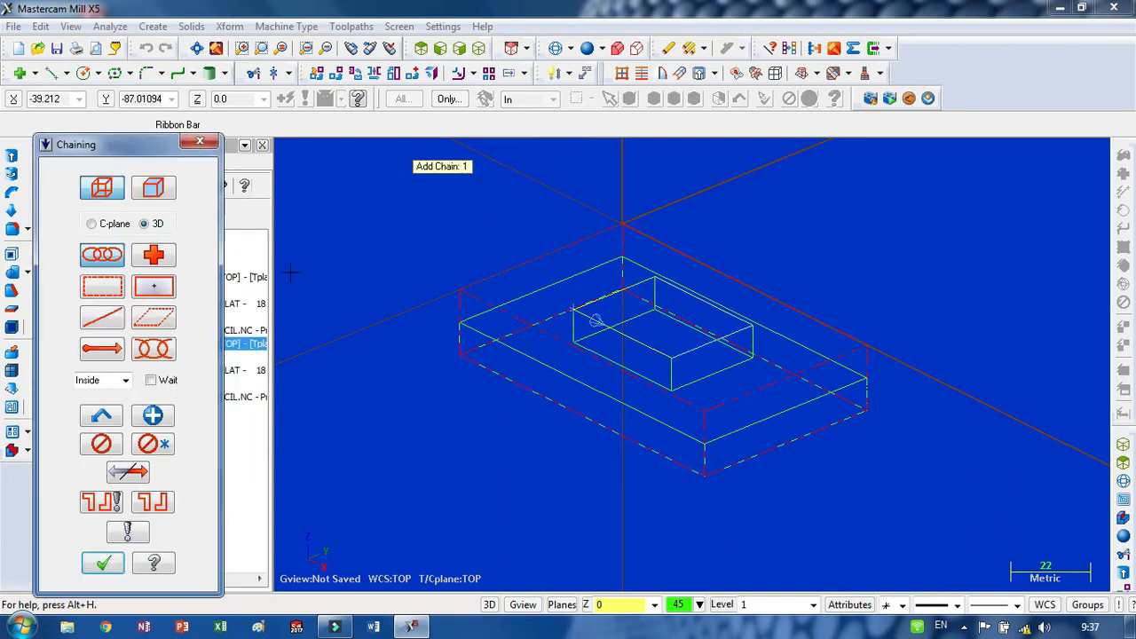
click(524, 379)
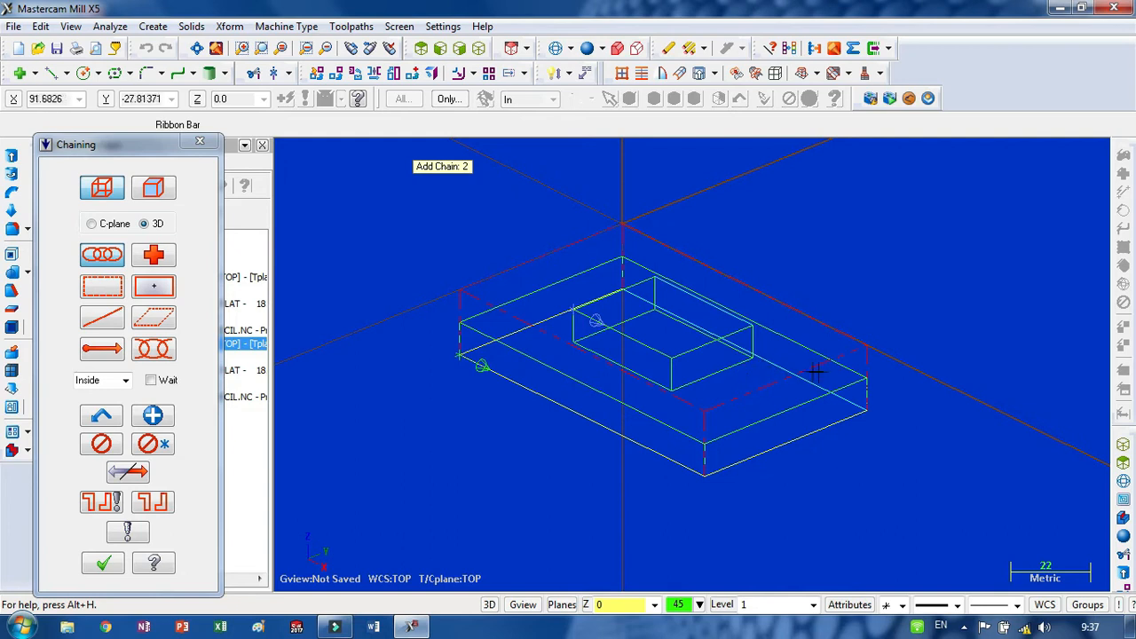
click(103, 563)
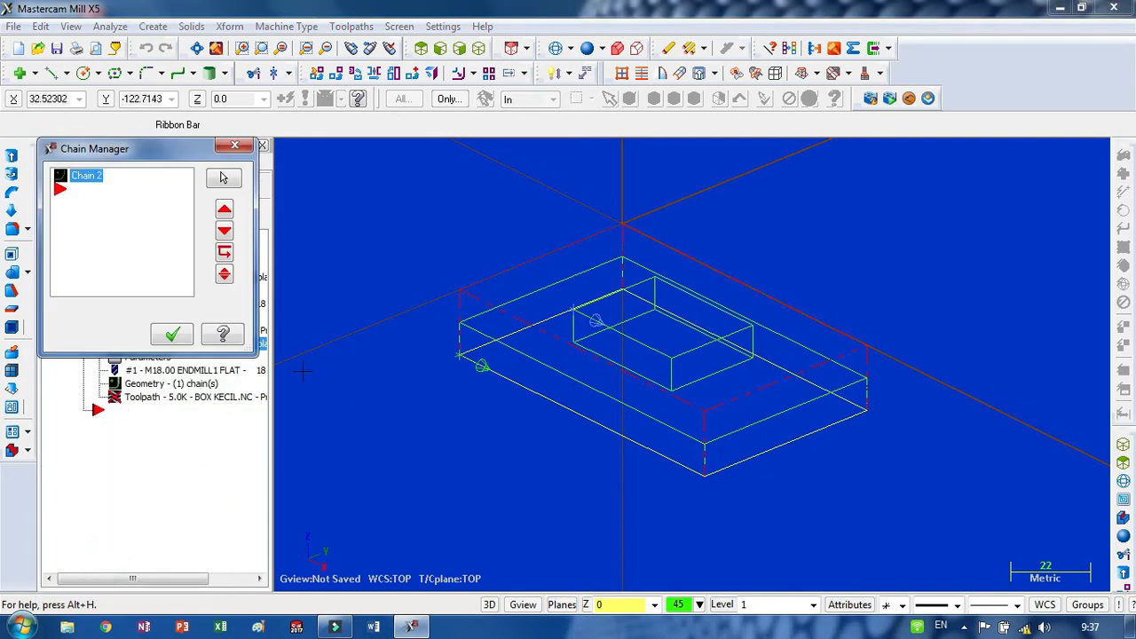
click(182, 342)
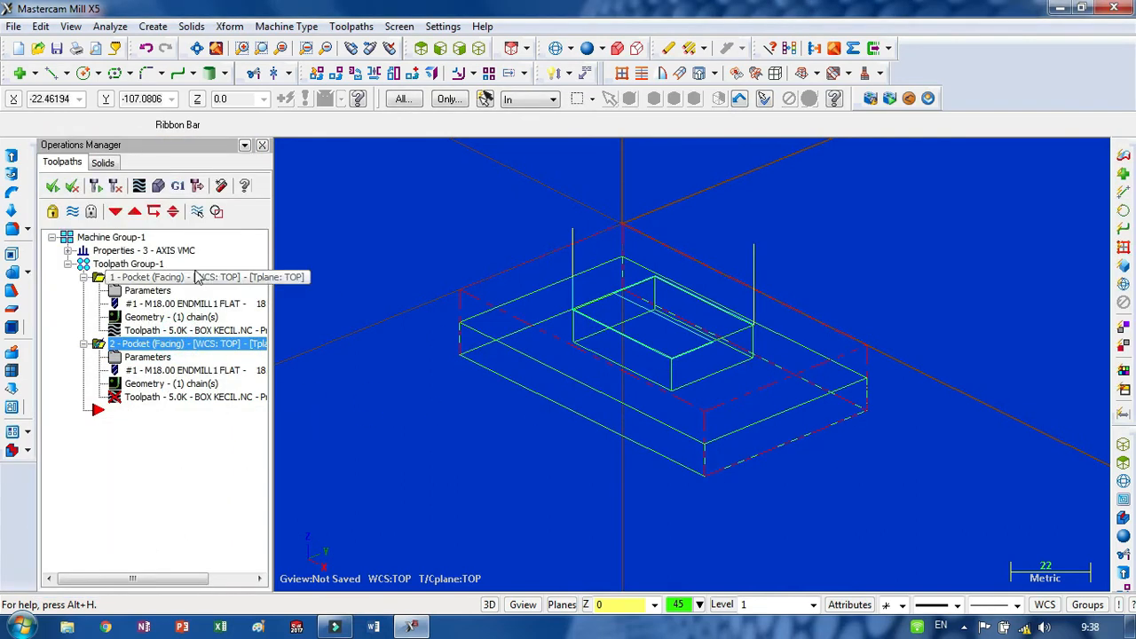
click(115, 186)
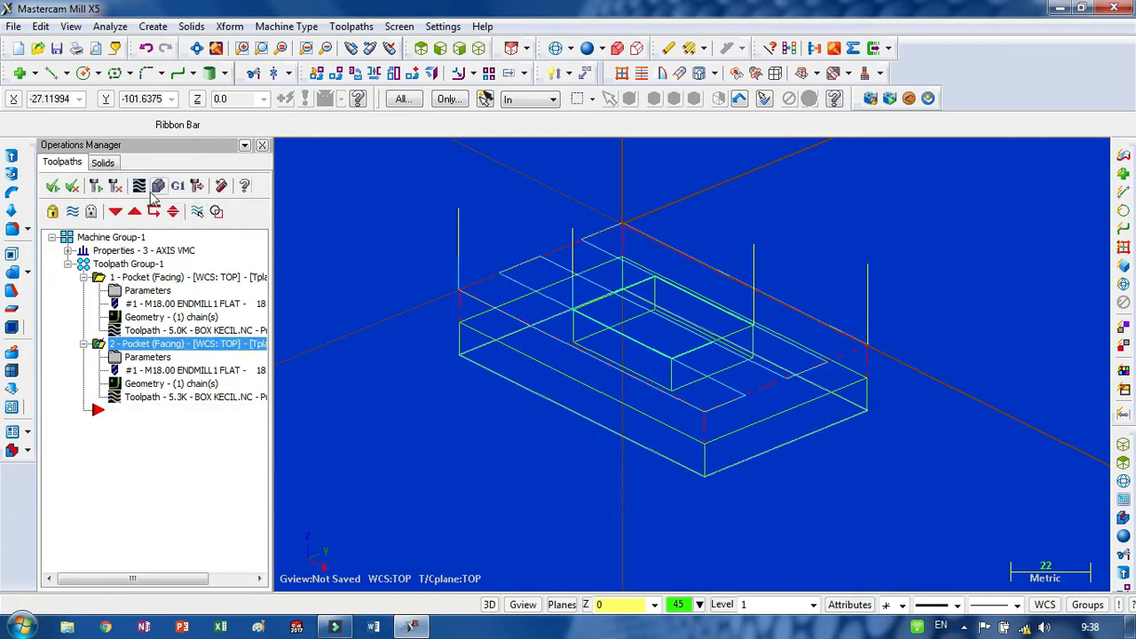
Backplot the second Pocket (Facing) operation through its first pass and examine the tool's cutting depth from the front and at an angle
click(139, 188)
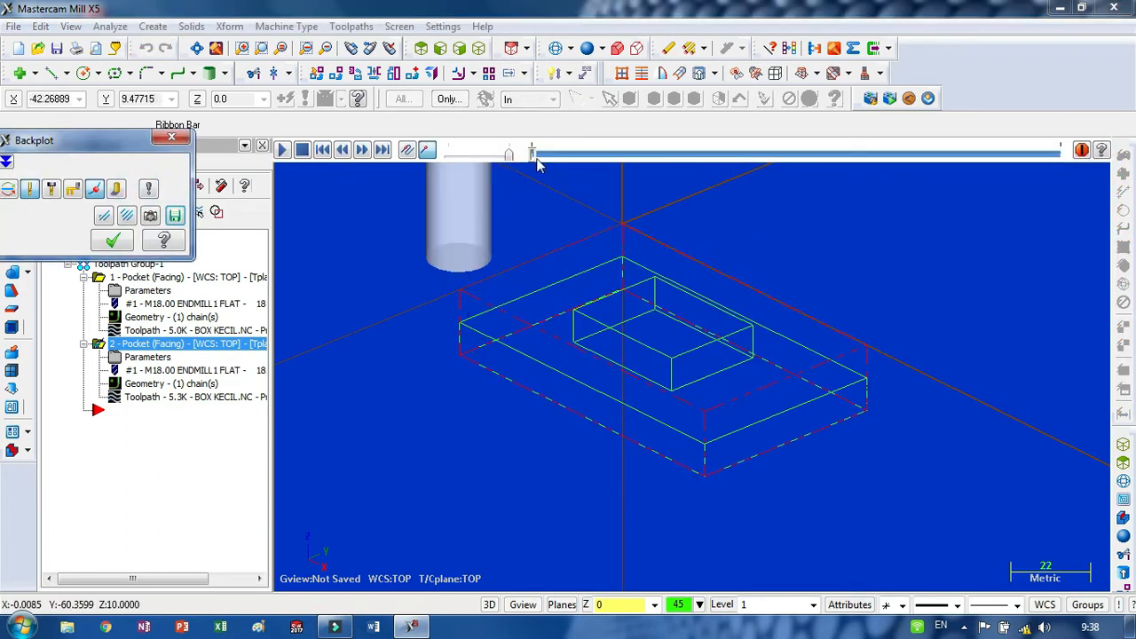
drag(533, 154, 654, 178)
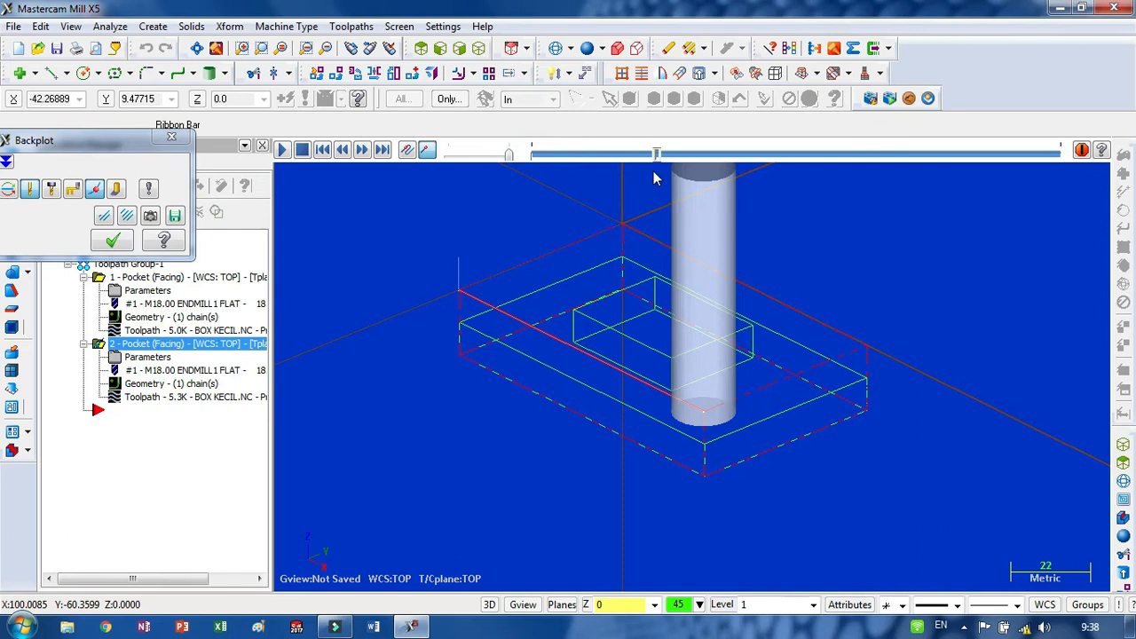
right_click(646, 487)
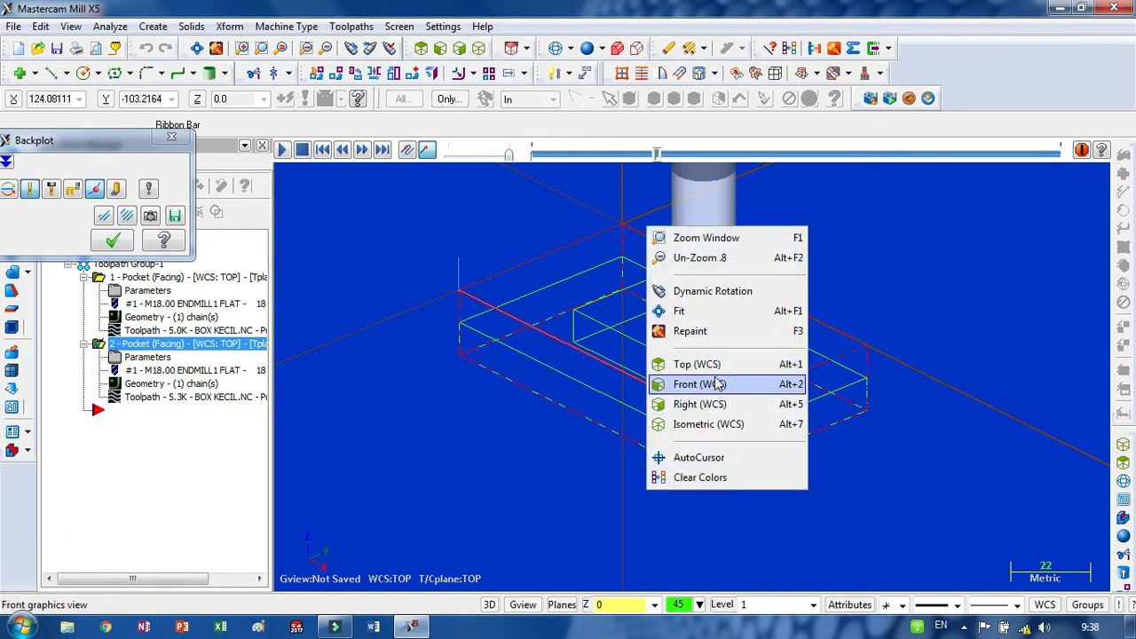
click(701, 384)
scroll(610, 384, down, 4)
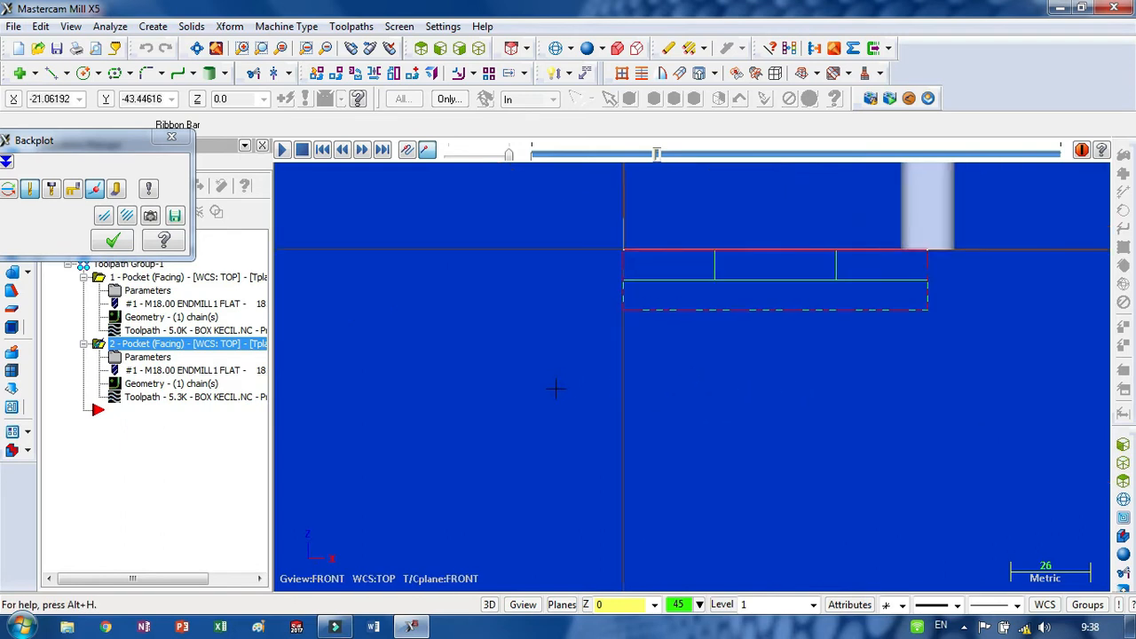
scroll(803, 306, up, 7)
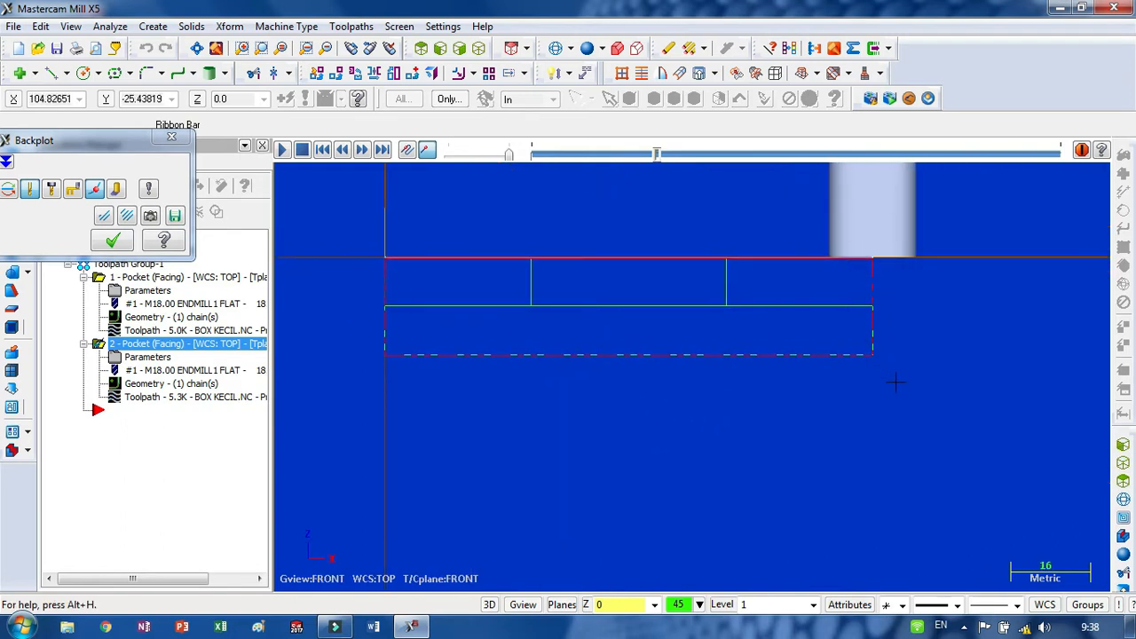
middle_drag(893, 383, 829, 442)
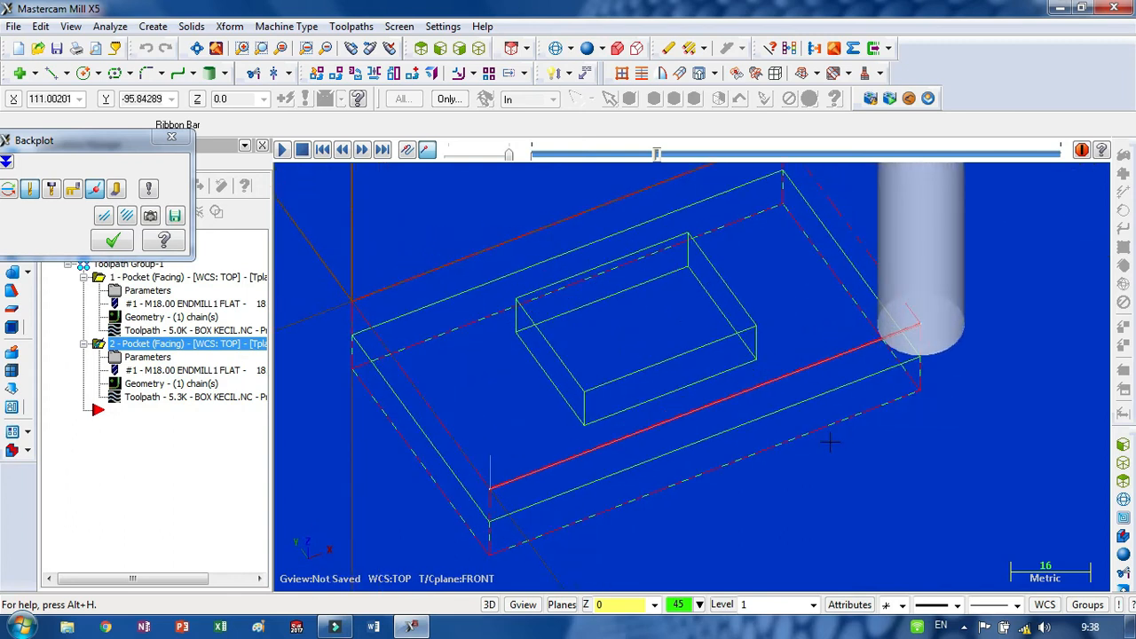
right_click(631, 433)
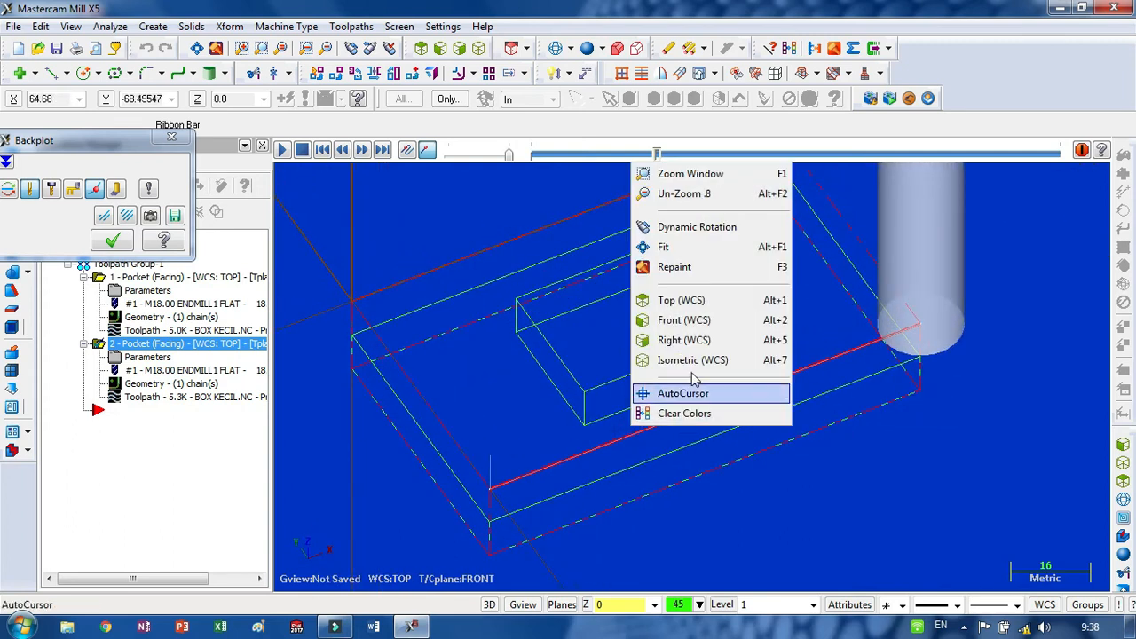
Set the second pocket operation's depth to -10.0 from the lower front corner of the small block
click(708, 320)
click(114, 241)
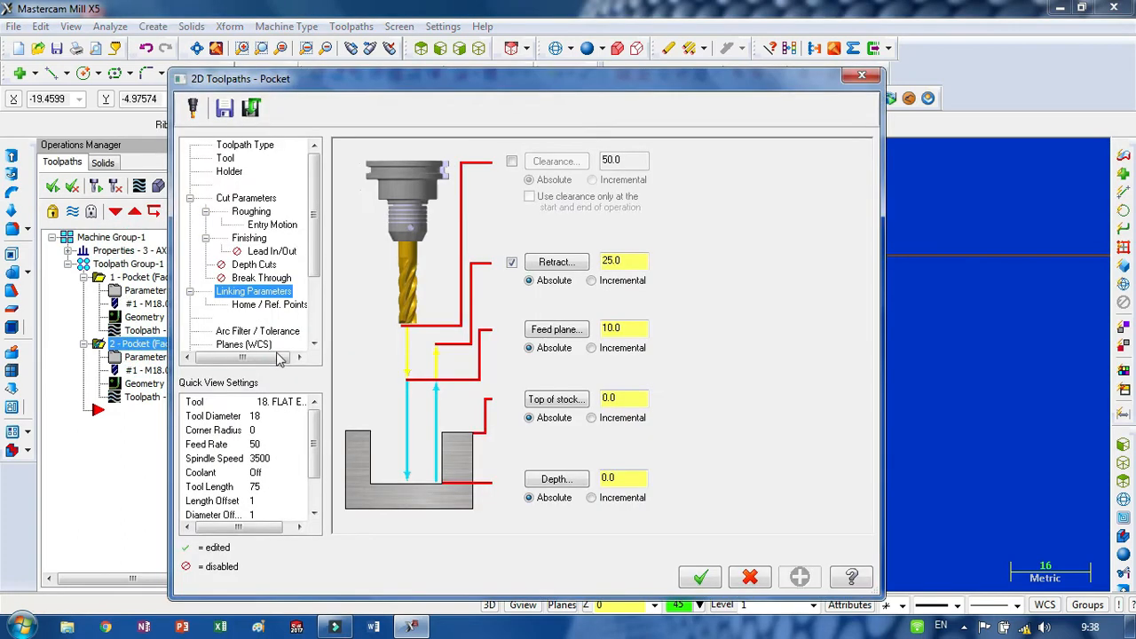
click(555, 479)
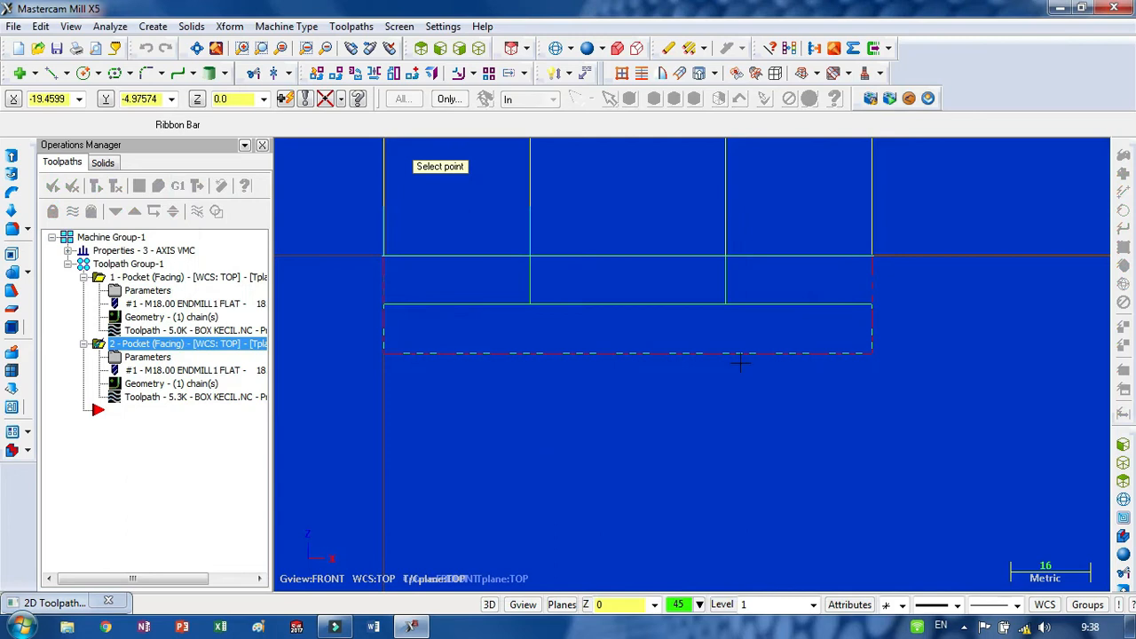
right_click(623, 430)
click(681, 363)
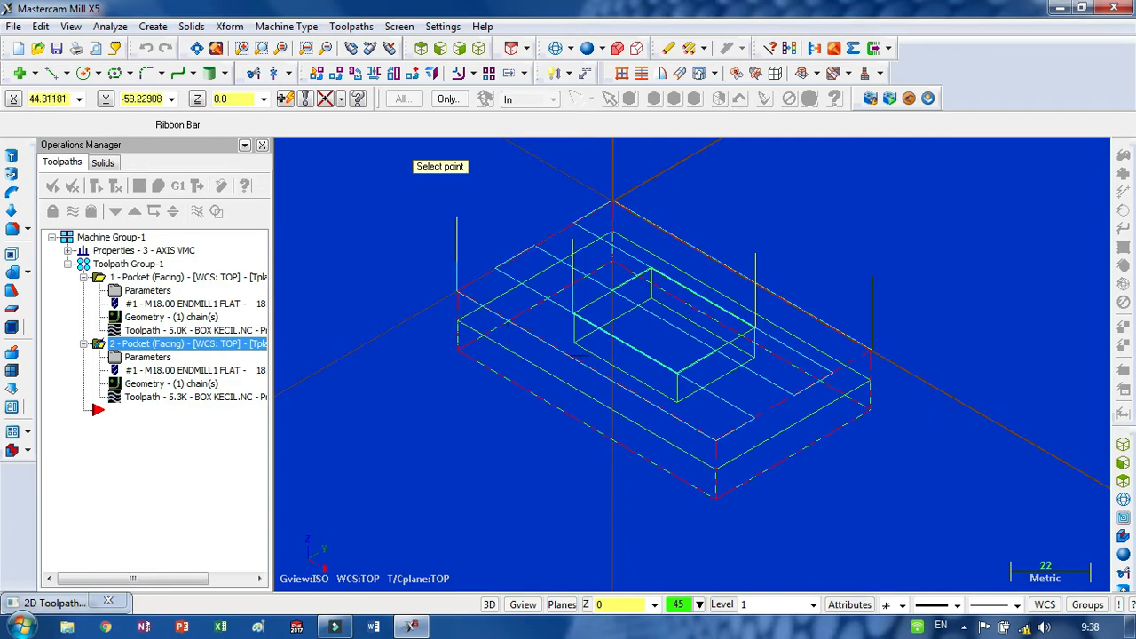
click(676, 407)
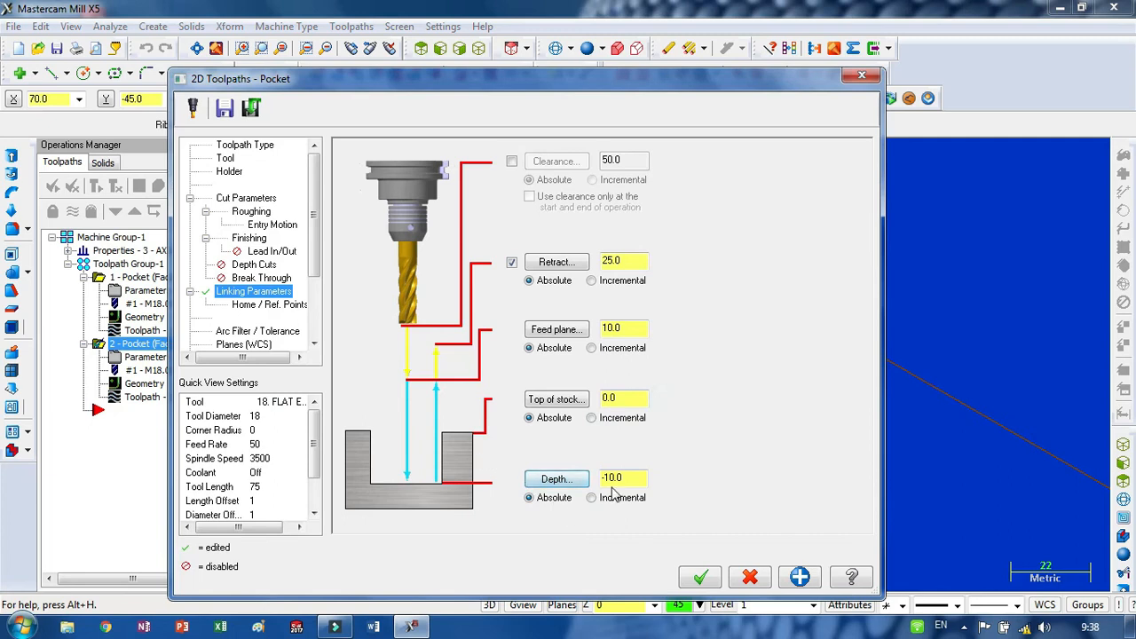
Set the top of stock to 0.0 from the small block's upper front corner and regenerate the second pocket toolpath
click(557, 399)
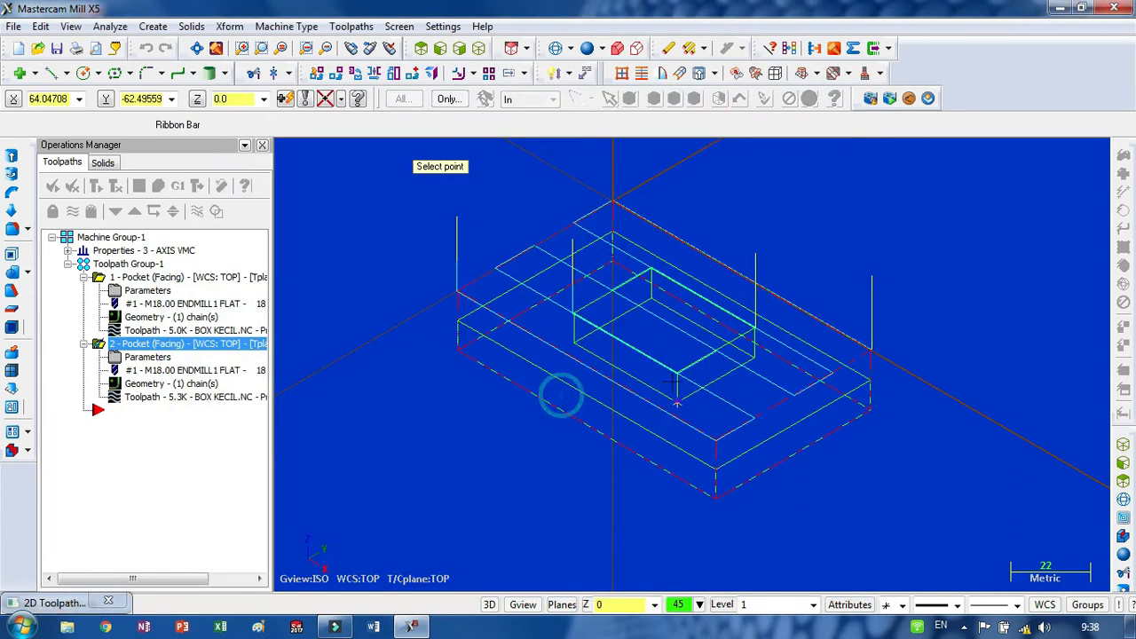
click(676, 373)
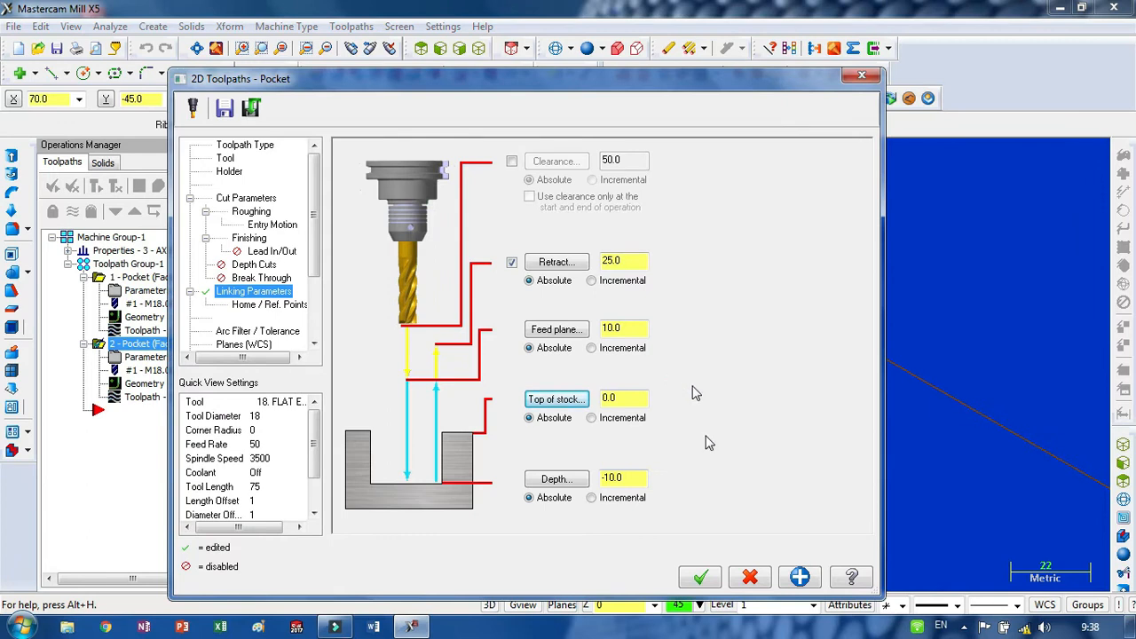
click(700, 577)
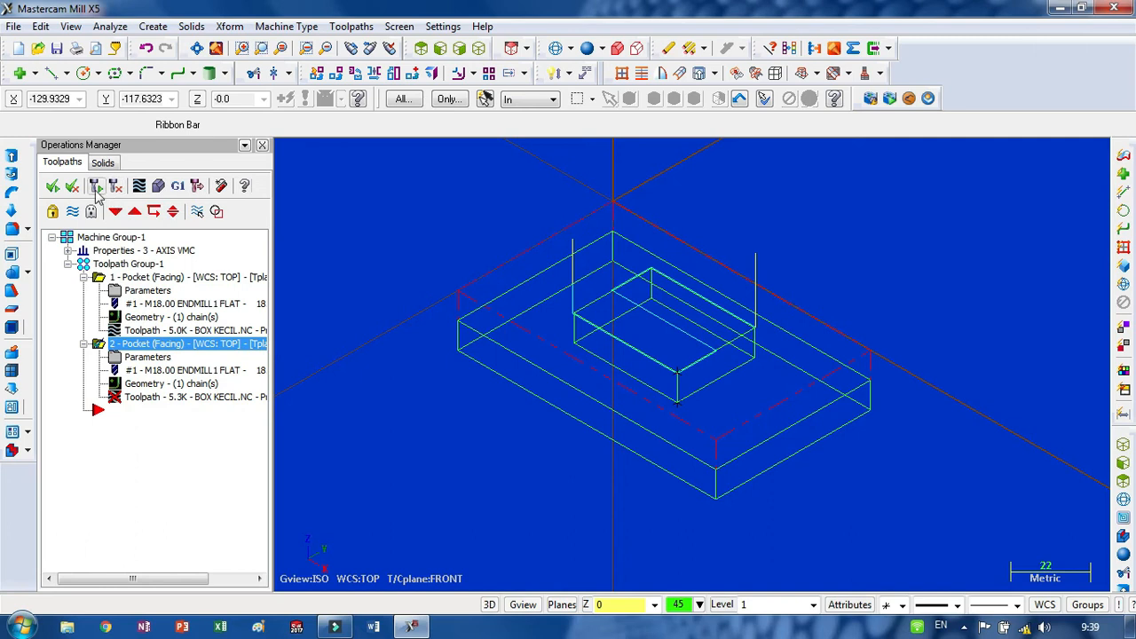
click(95, 187)
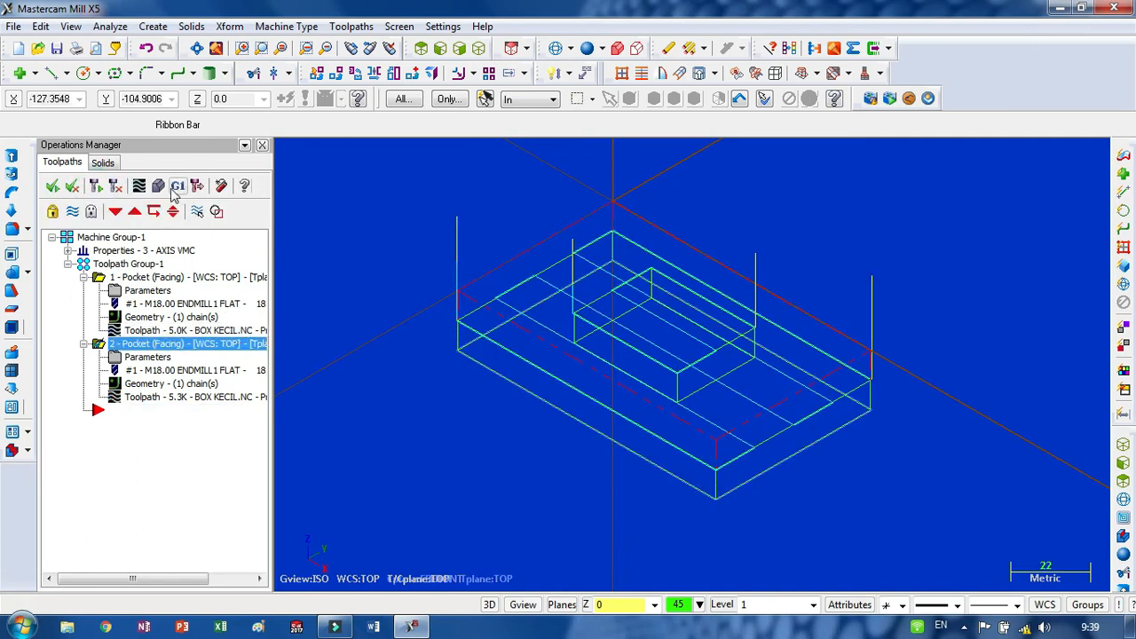
Backplot the second pocket toolpath to check the tool's motion at the new depth
click(139, 186)
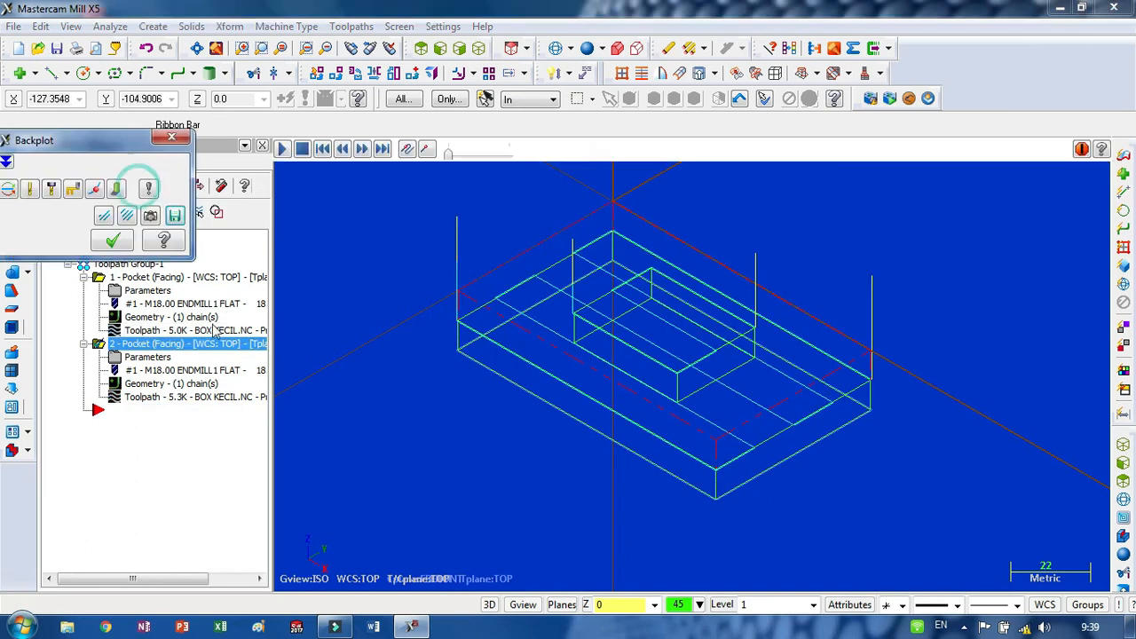
click(282, 148)
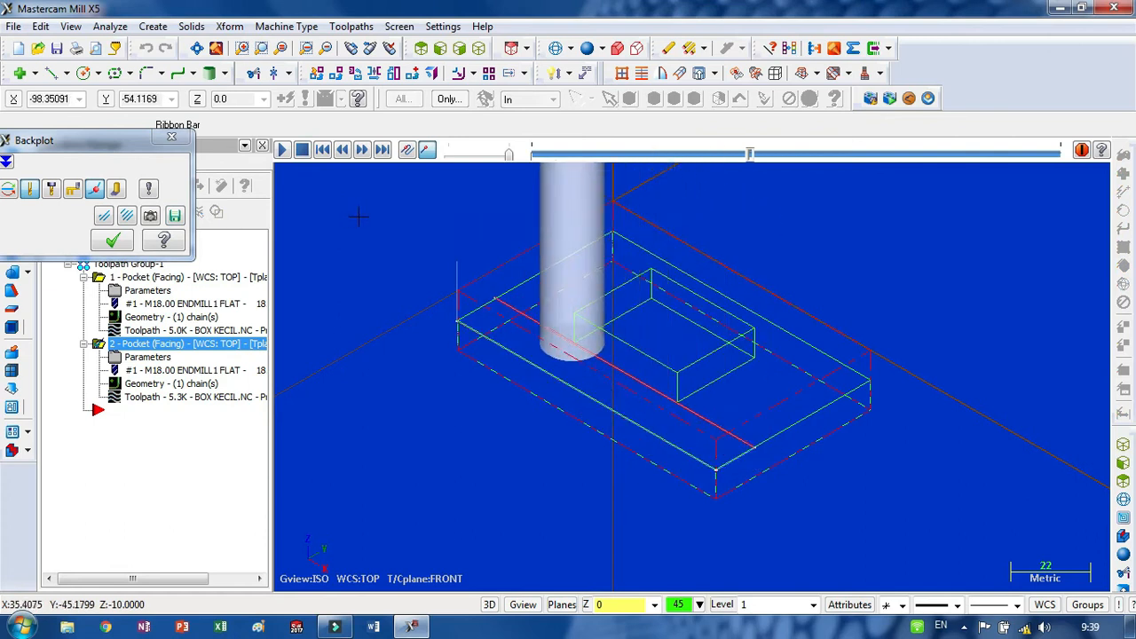
click(172, 137)
Verify the pocket operation on solid stock and shade the model to compare it with the machined result
click(159, 185)
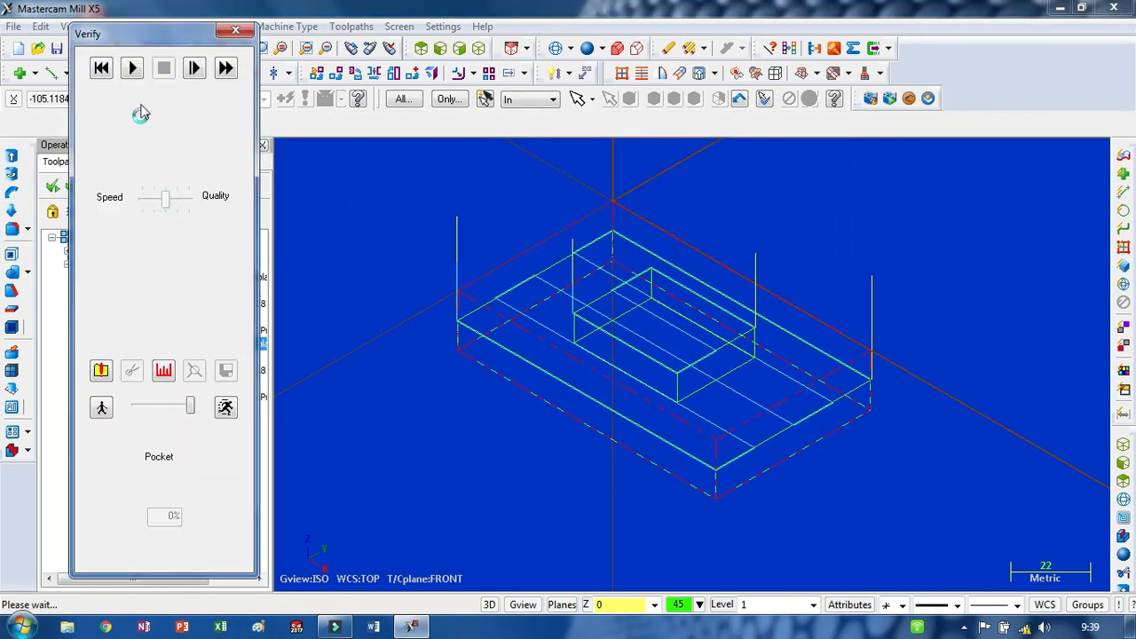
click(133, 72)
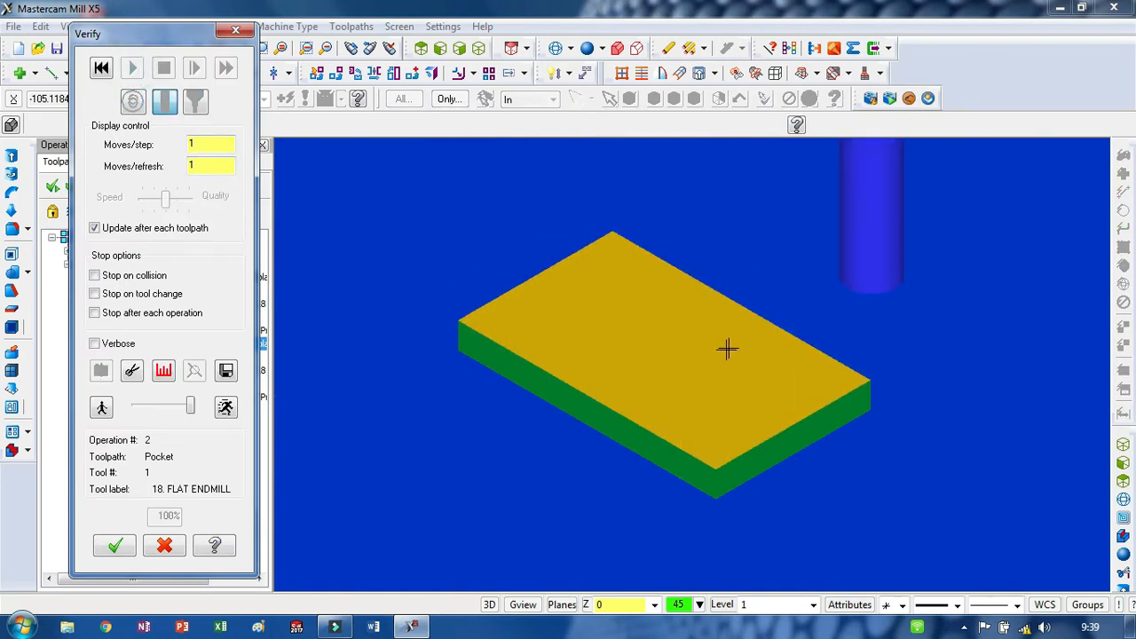
click(115, 545)
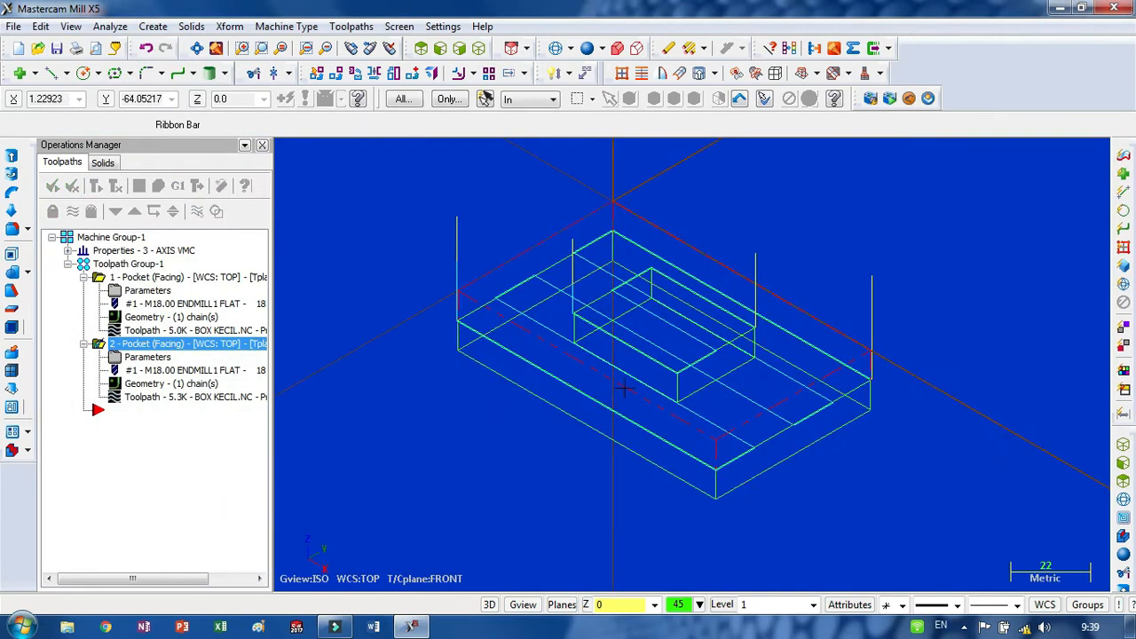
click(587, 50)
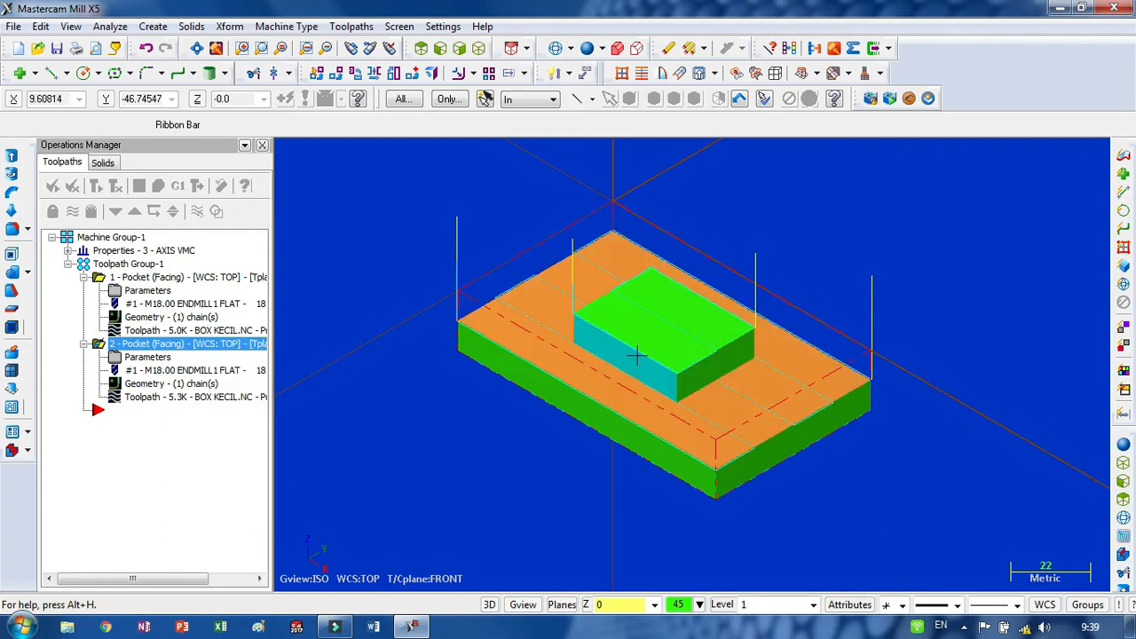
Rechain all geometry of the second pocket operation, picking the base plate's lower outer outline as the first chain
click(157, 387)
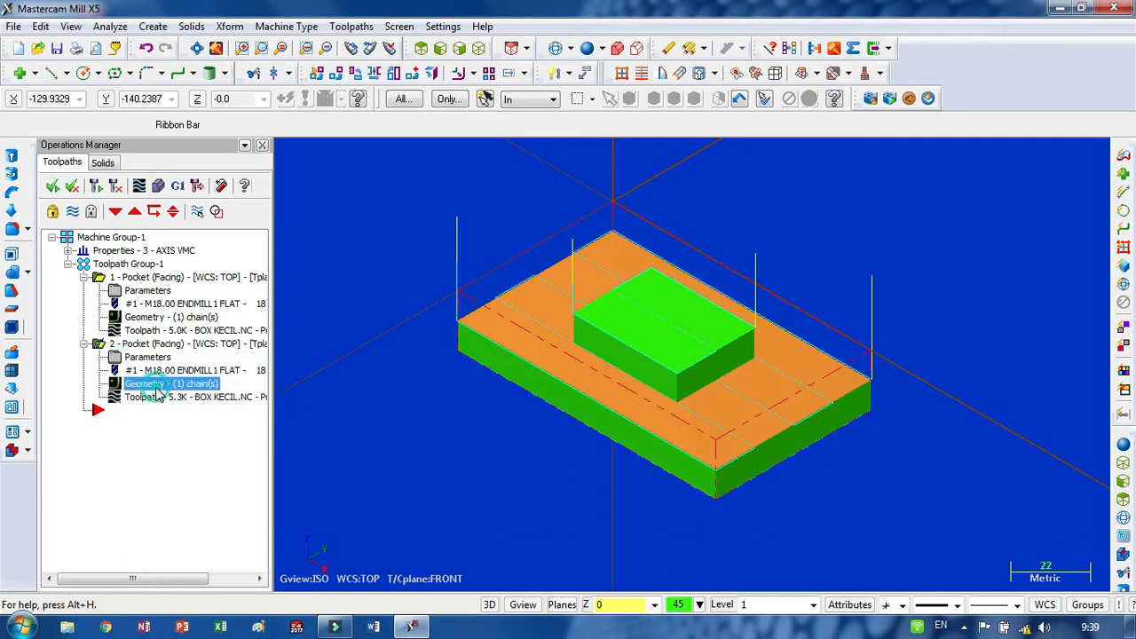
right_click(133, 178)
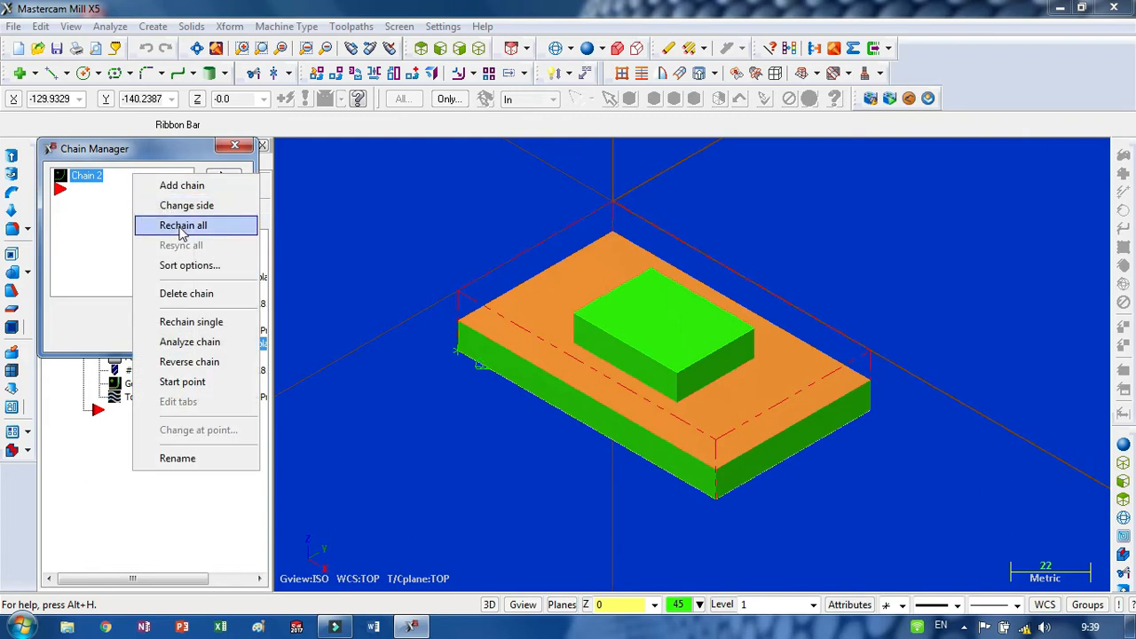
click(182, 228)
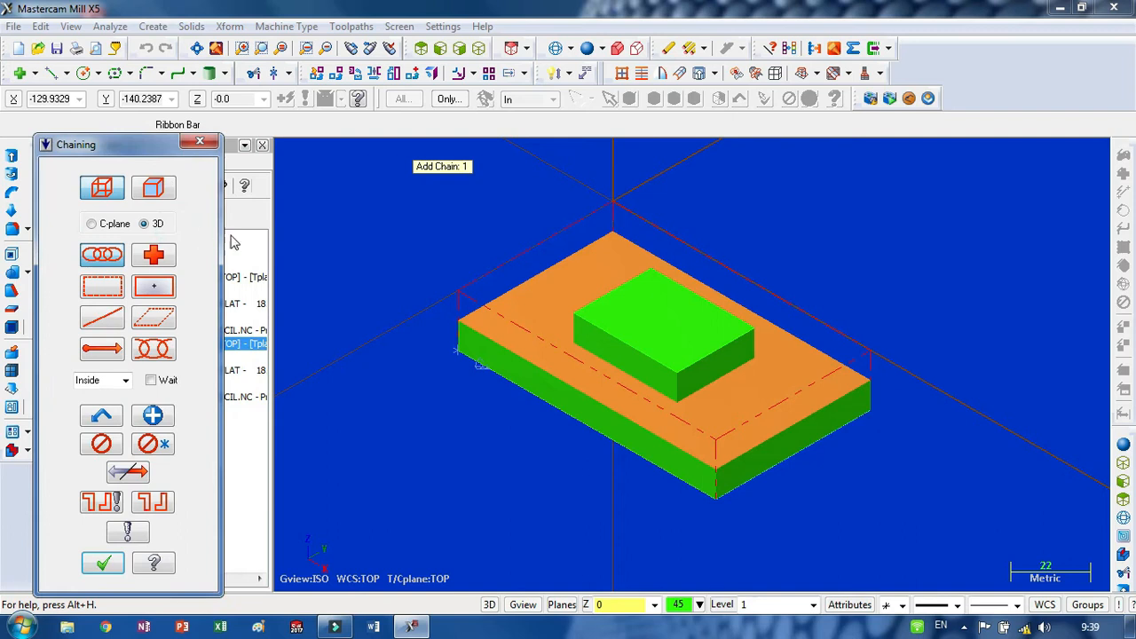
click(556, 48)
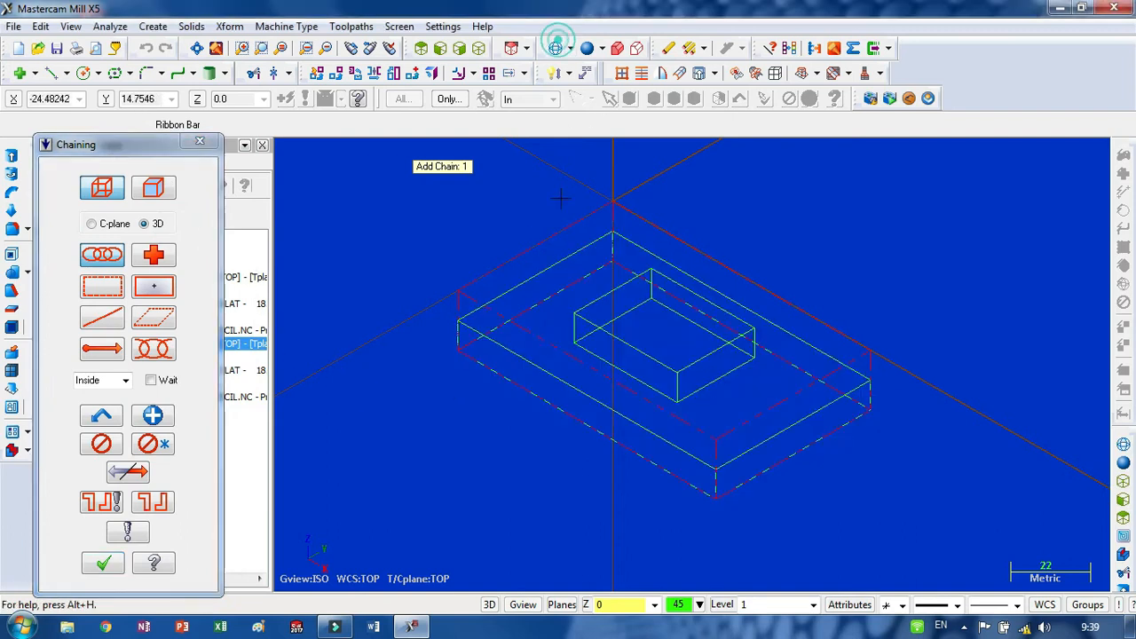
click(569, 413)
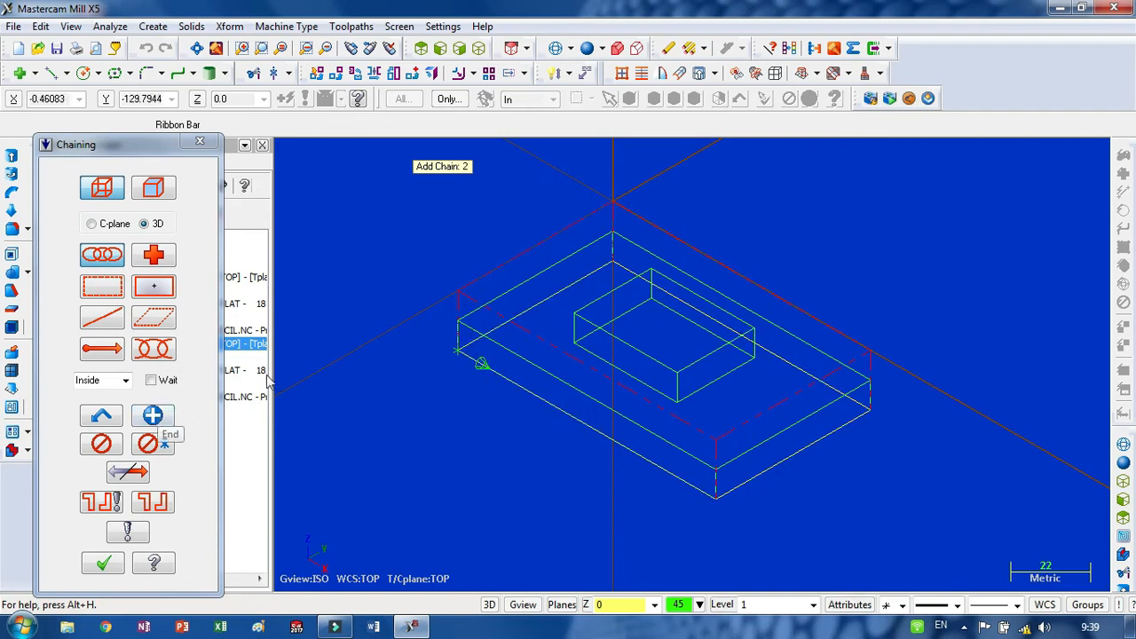
Add the small block's top outline as the second chain and regenerate the second pocket toolpath
click(155, 417)
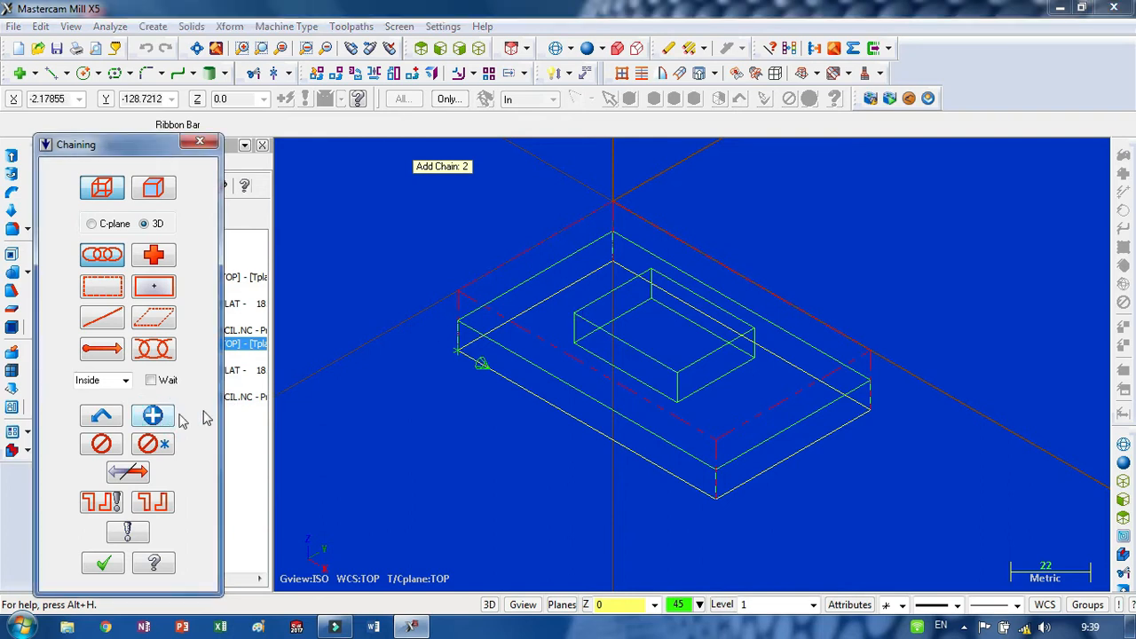
click(593, 326)
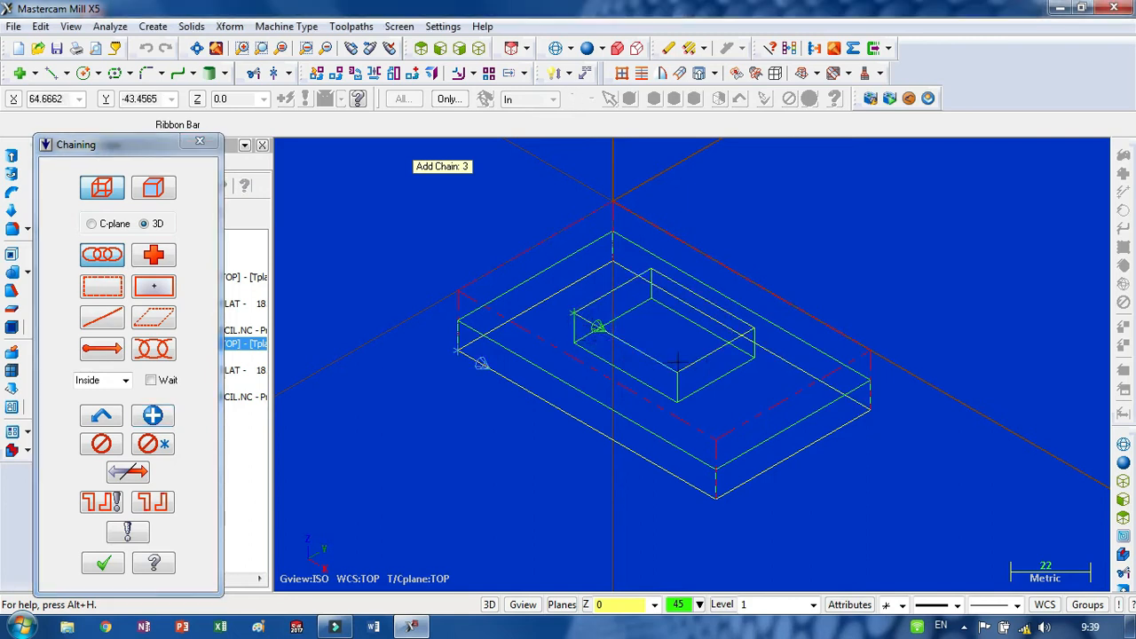
click(103, 565)
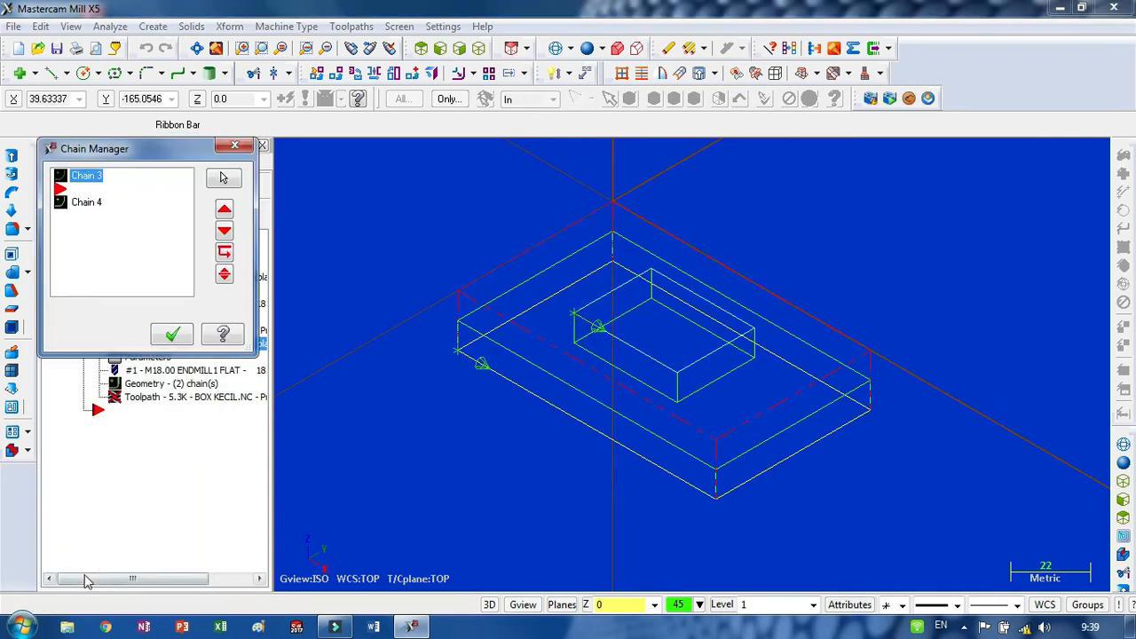
click(172, 334)
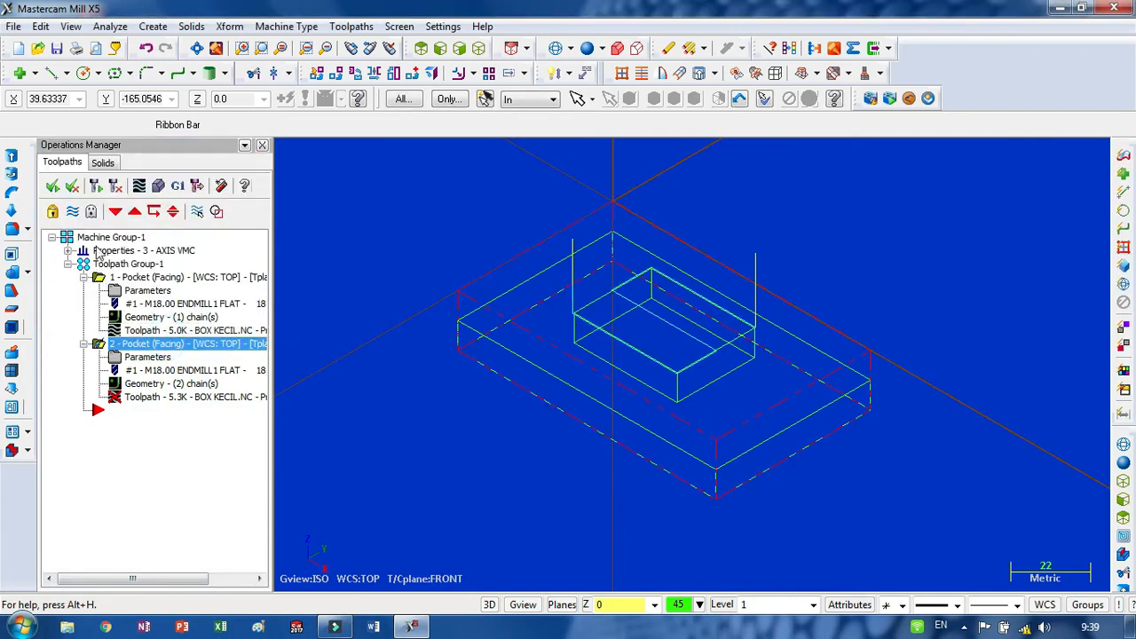
click(114, 186)
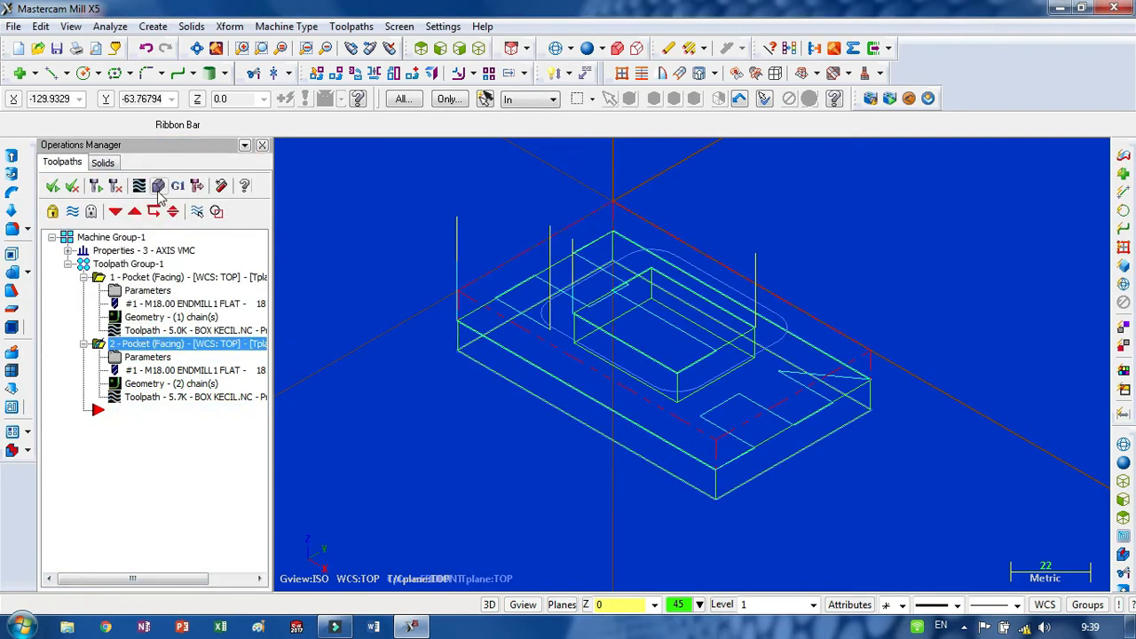
Verify the regenerated toolpath on solid stock and examine the island and wireframe toolpath from several angles
click(158, 186)
click(132, 67)
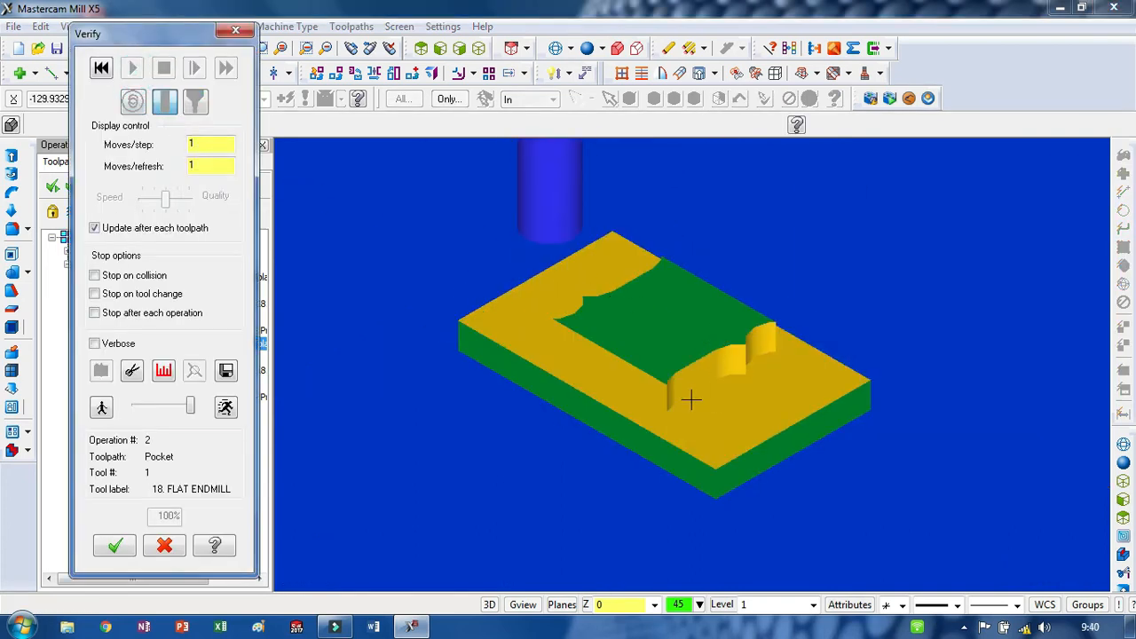
middle_drag(690, 400, 645, 454)
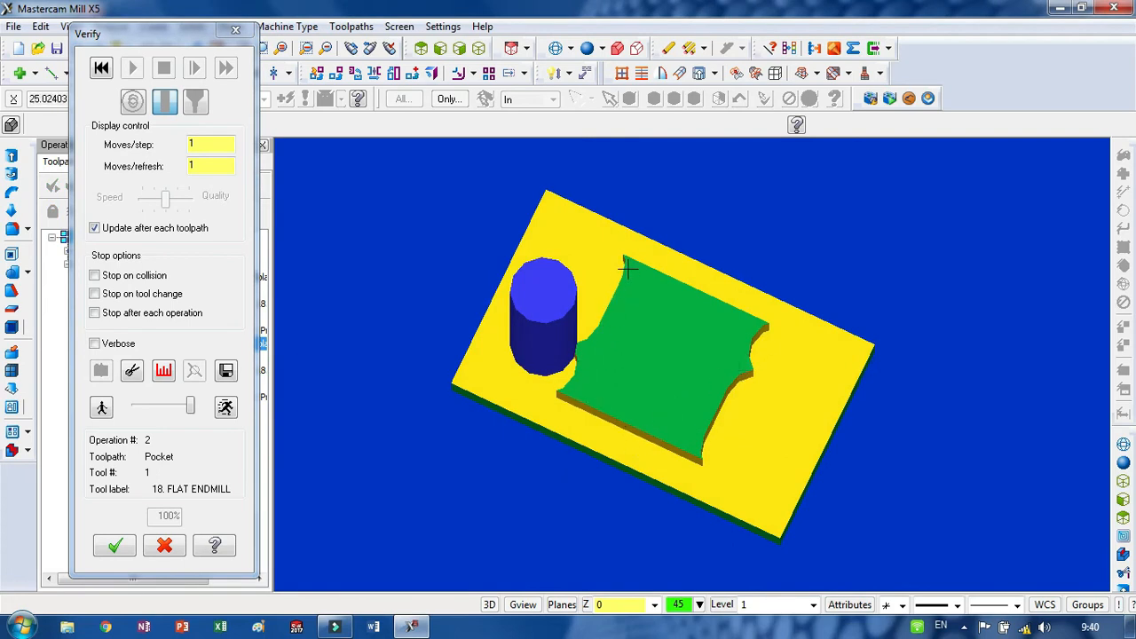
click(115, 546)
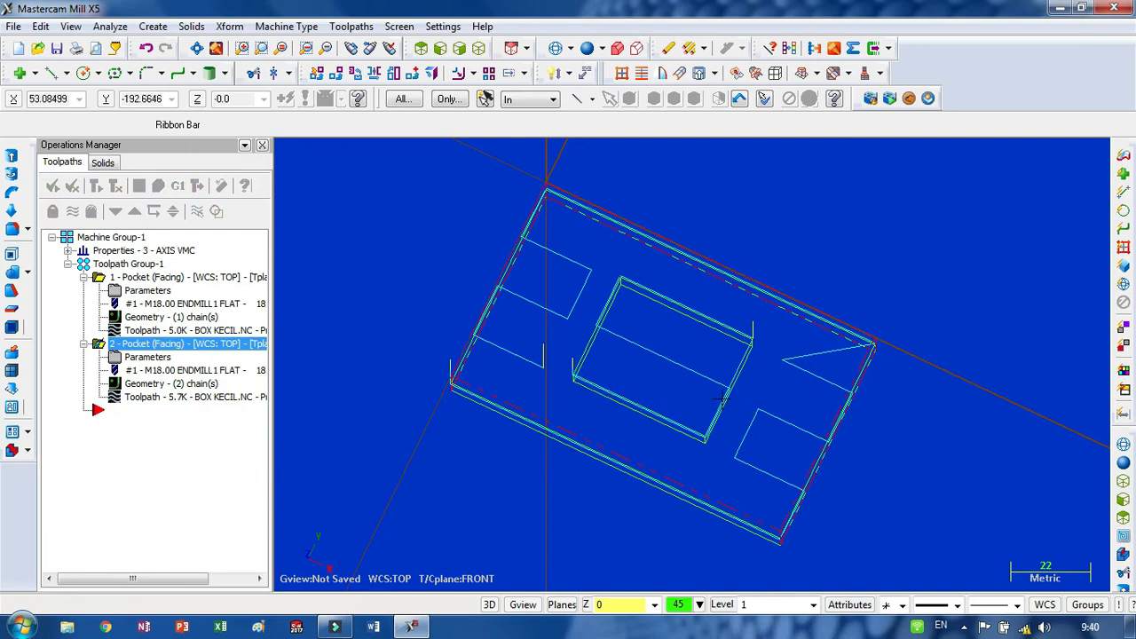
middle_drag(568, 293, 572, 360)
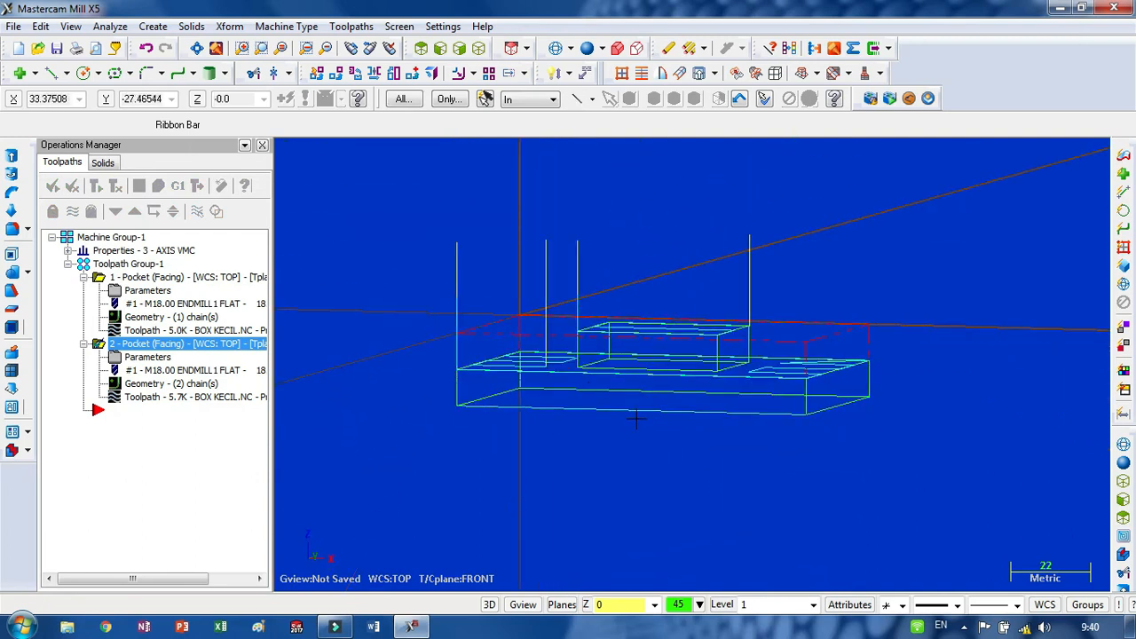
middle_drag(636, 420, 497, 415)
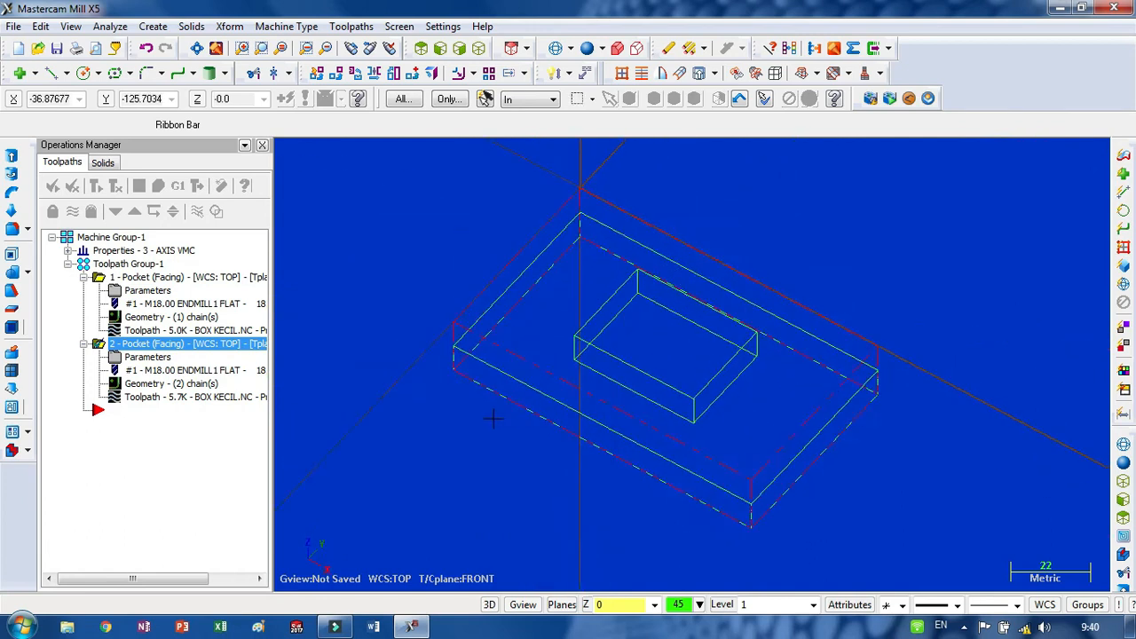
Change the second pocket's roughing cutting method to Parallel Spiral and regenerate its toolpath
double_click(149, 357)
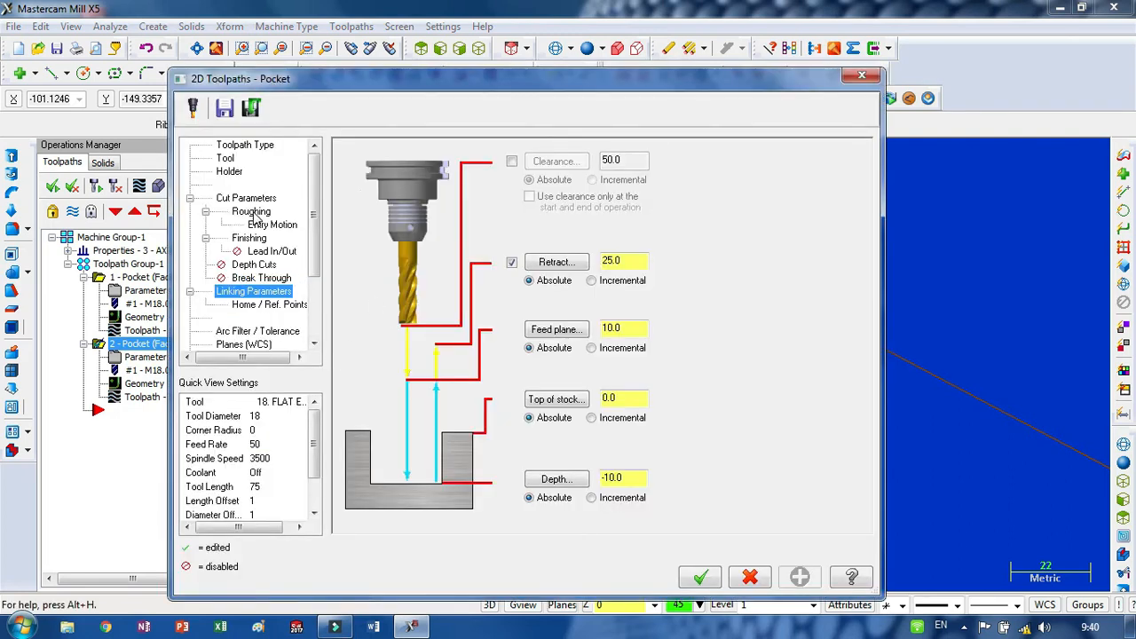
click(252, 212)
click(521, 199)
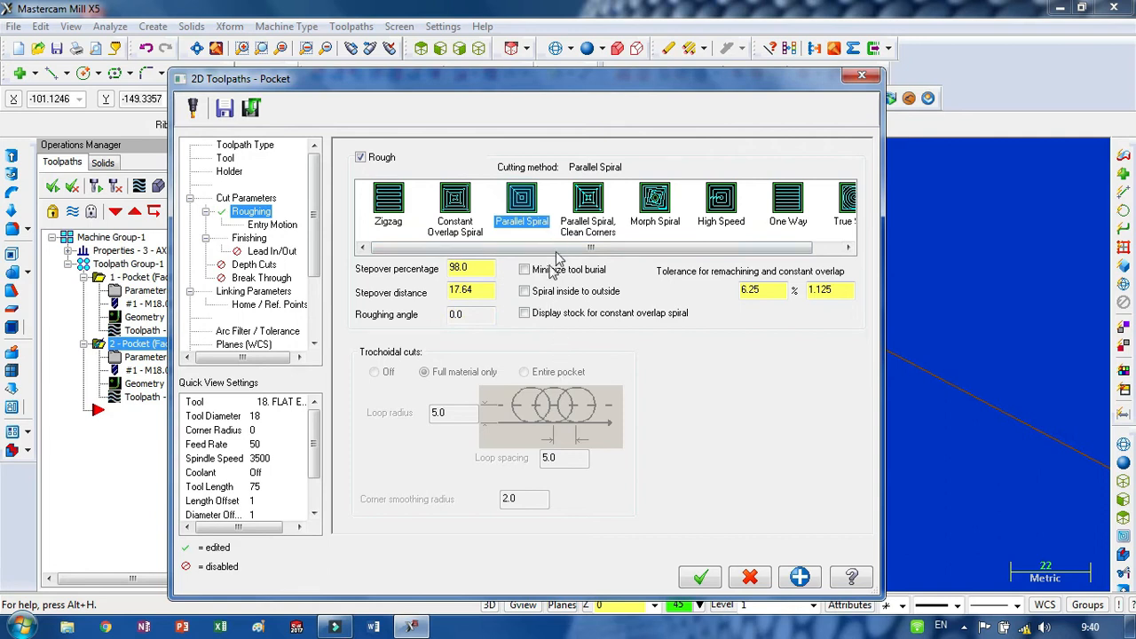
click(700, 578)
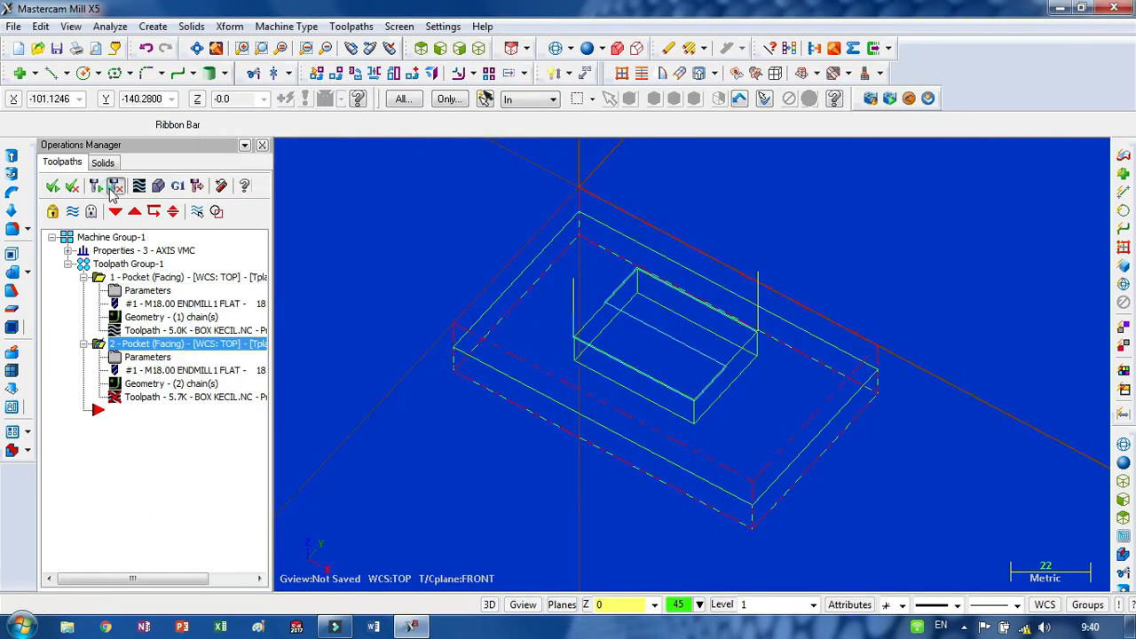
click(113, 190)
Verify the Parallel Spiral toolpath on solid stock and examine the material left around the island
click(156, 186)
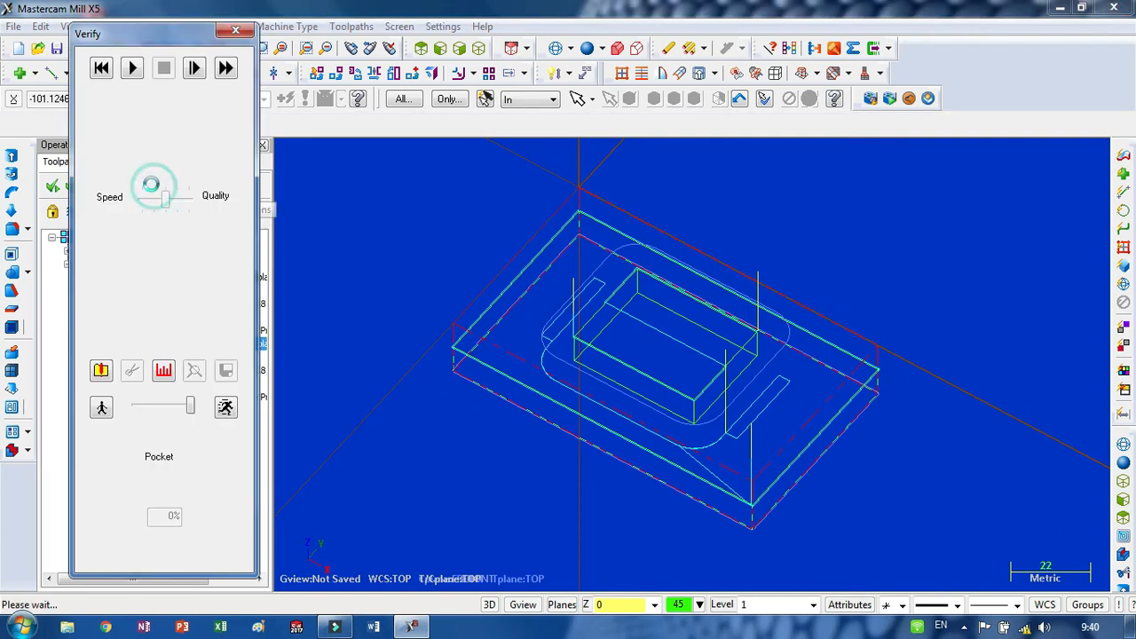
click(131, 67)
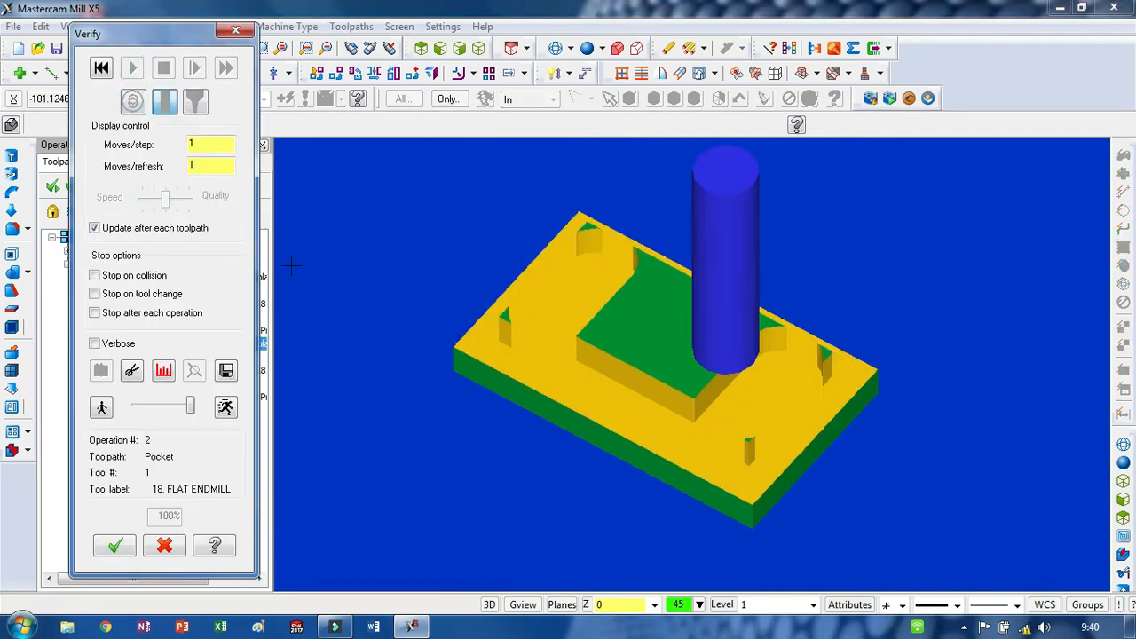
mouse_move(480, 324)
middle_down()
mouse_move(482, 385)
mouse_move(480, 319)
middle_up()
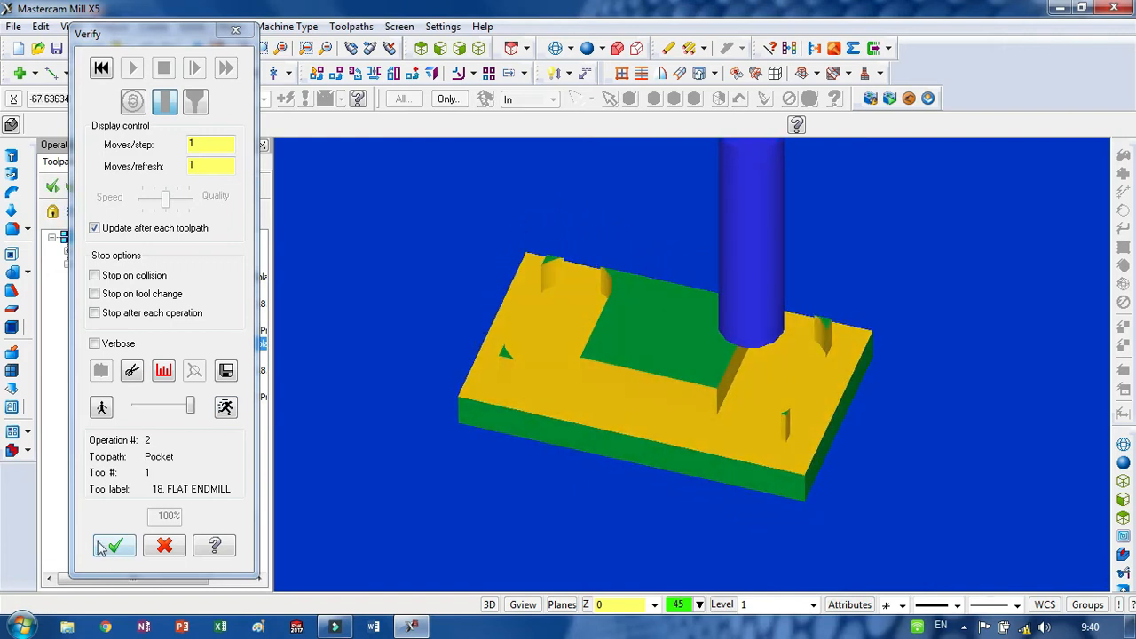
Change the second pocket's roughing cutting method to Zigzag and set its stepover percentage to 75
click(113, 546)
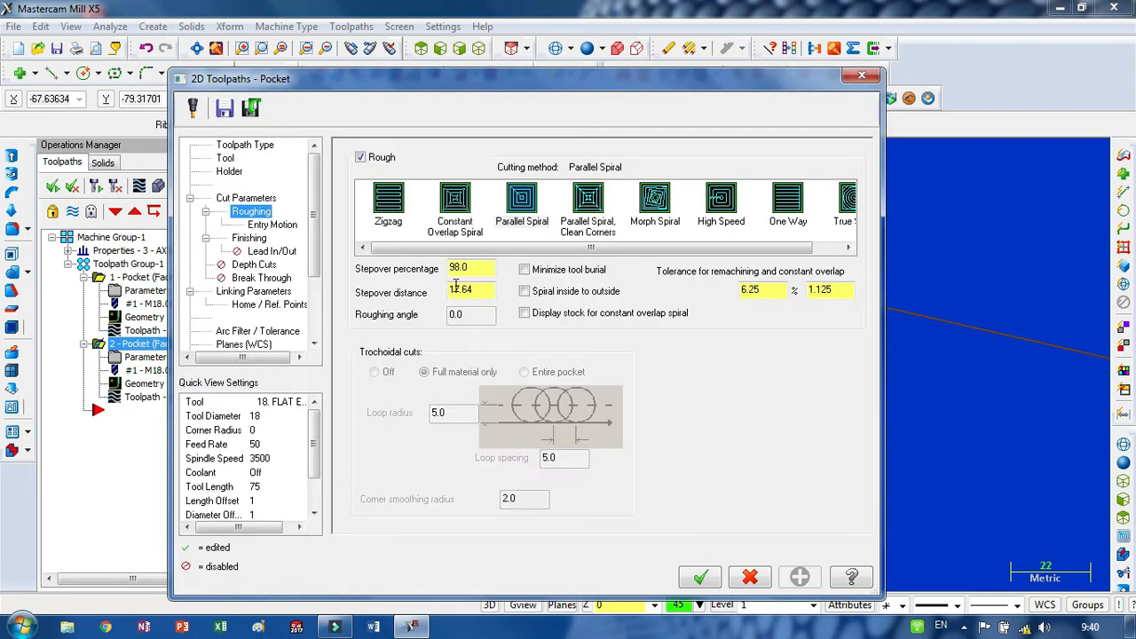
click(479, 268)
click(388, 203)
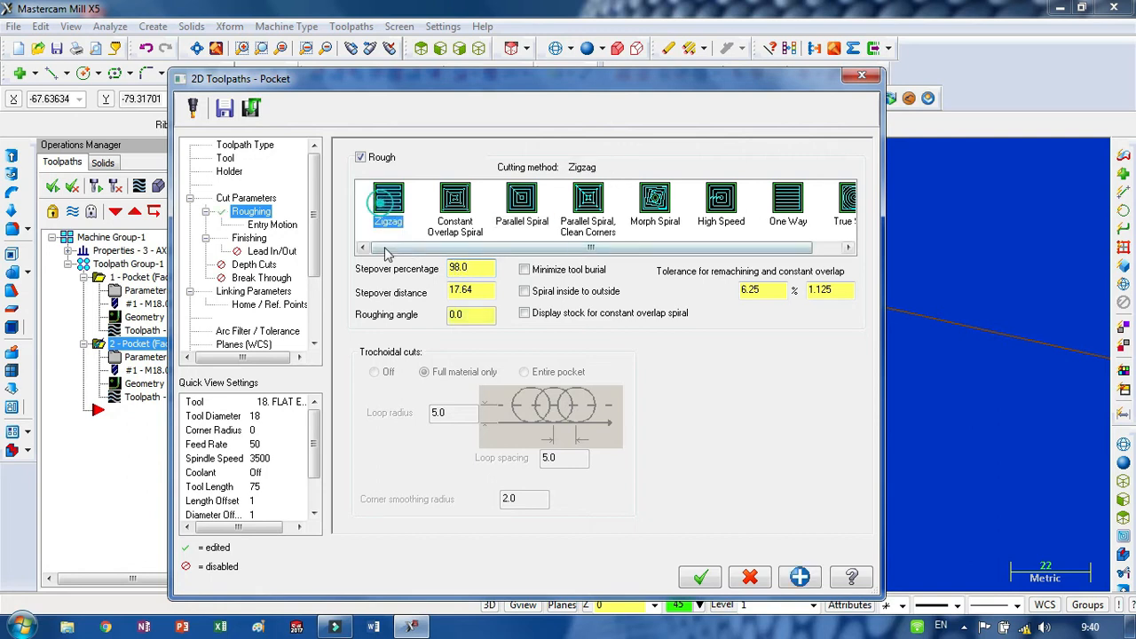
click(476, 267)
drag(476, 266, 441, 269)
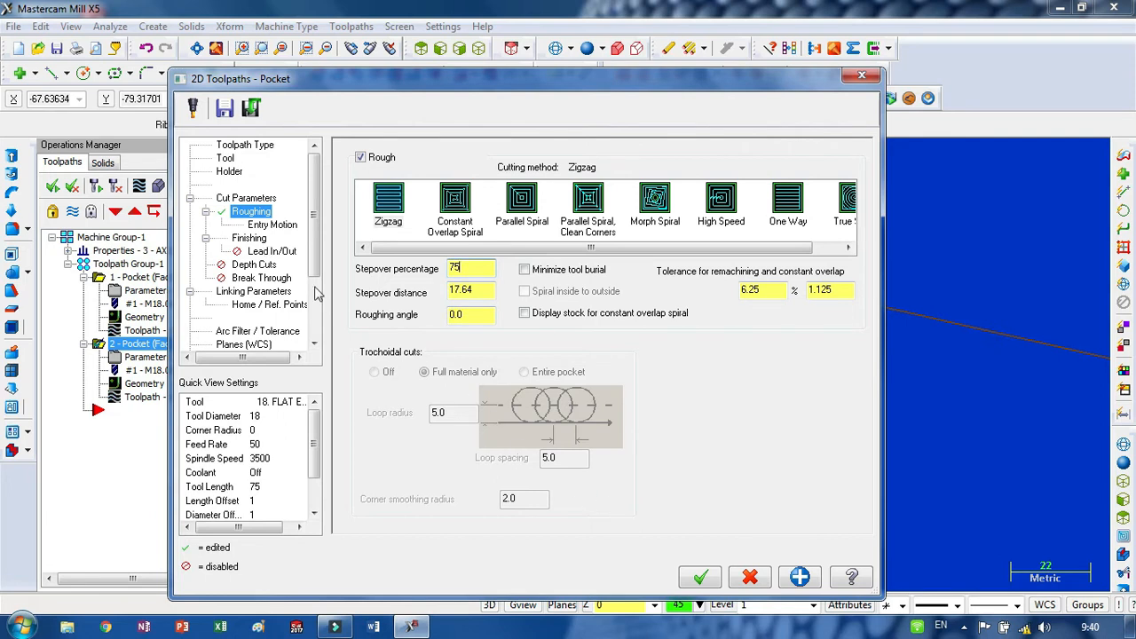
click(688, 577)
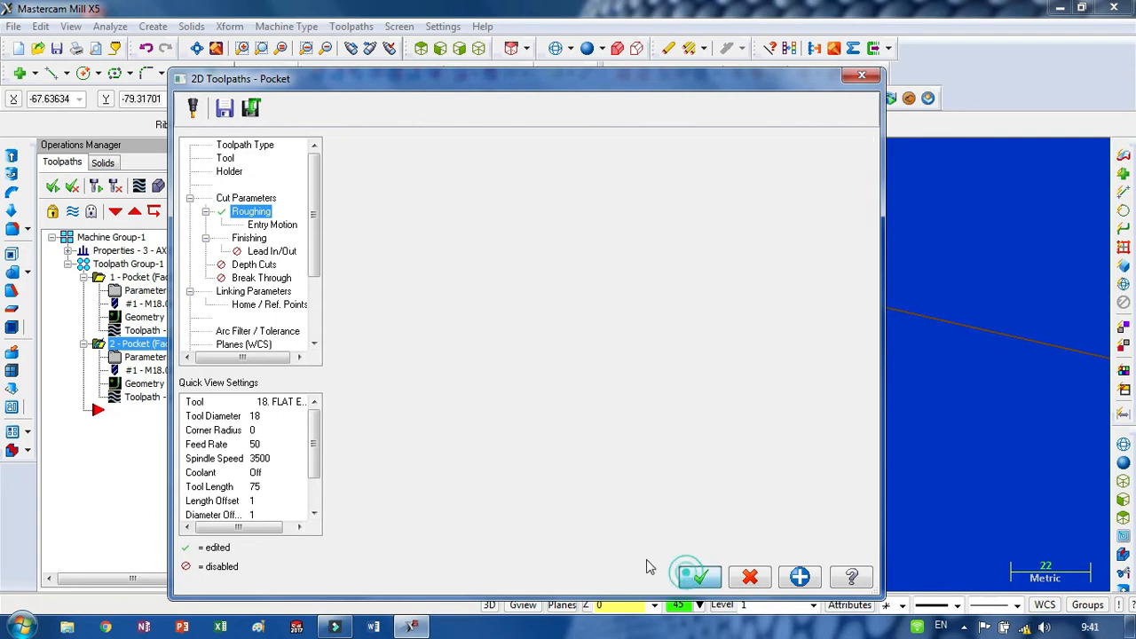
Regenerate the second pocket's Zigzag toolpath and backplot its tool motion with the model displayed shaded
click(139, 188)
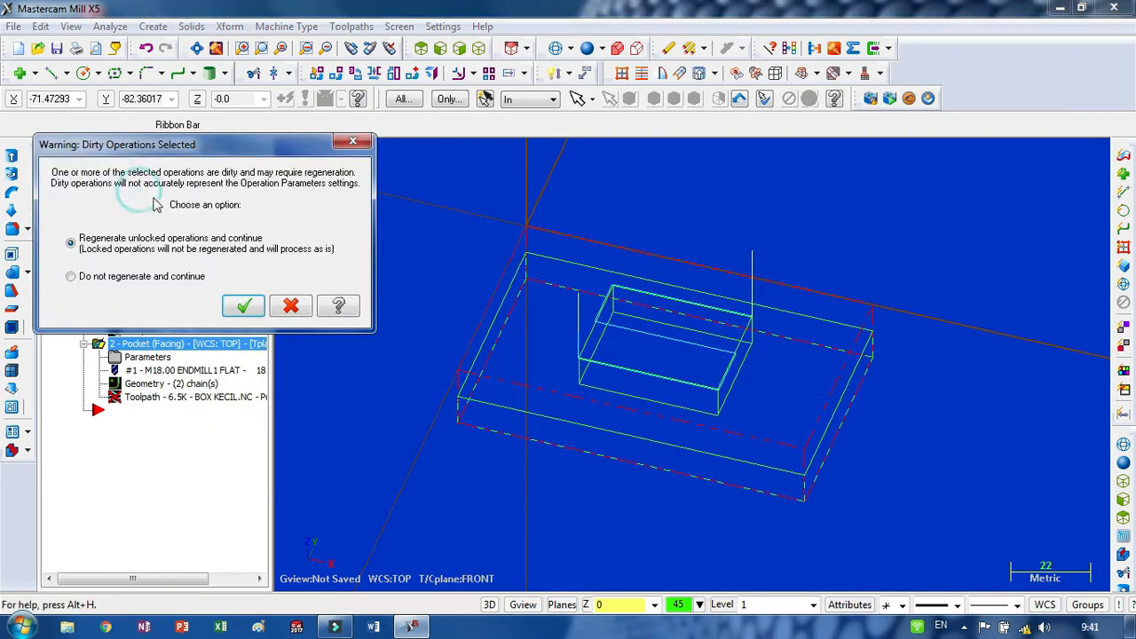
click(242, 306)
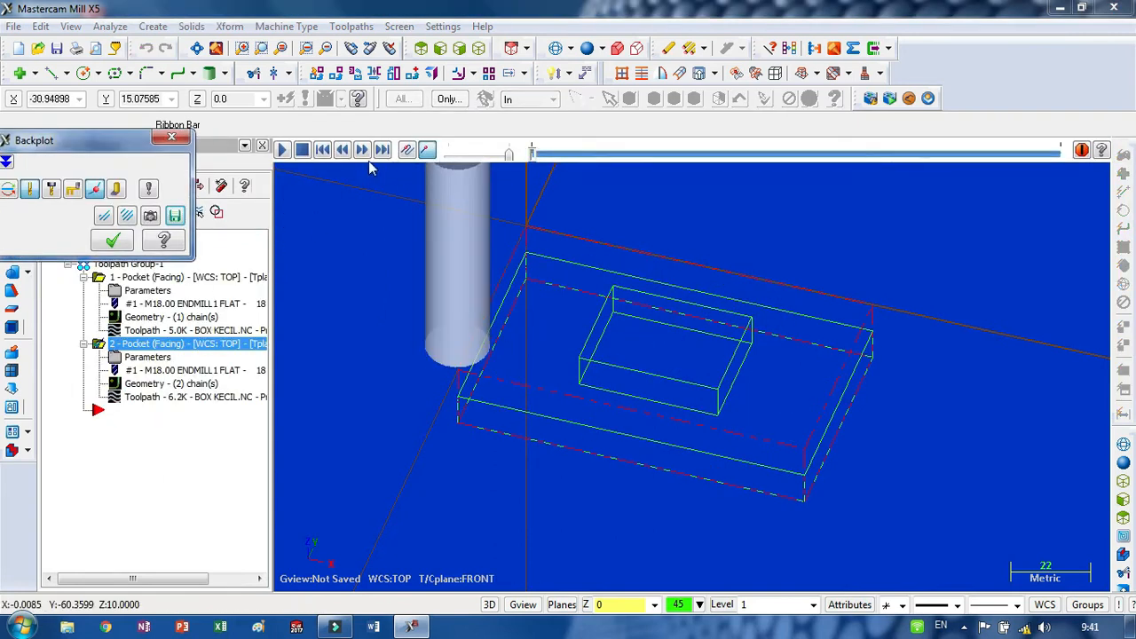
click(284, 150)
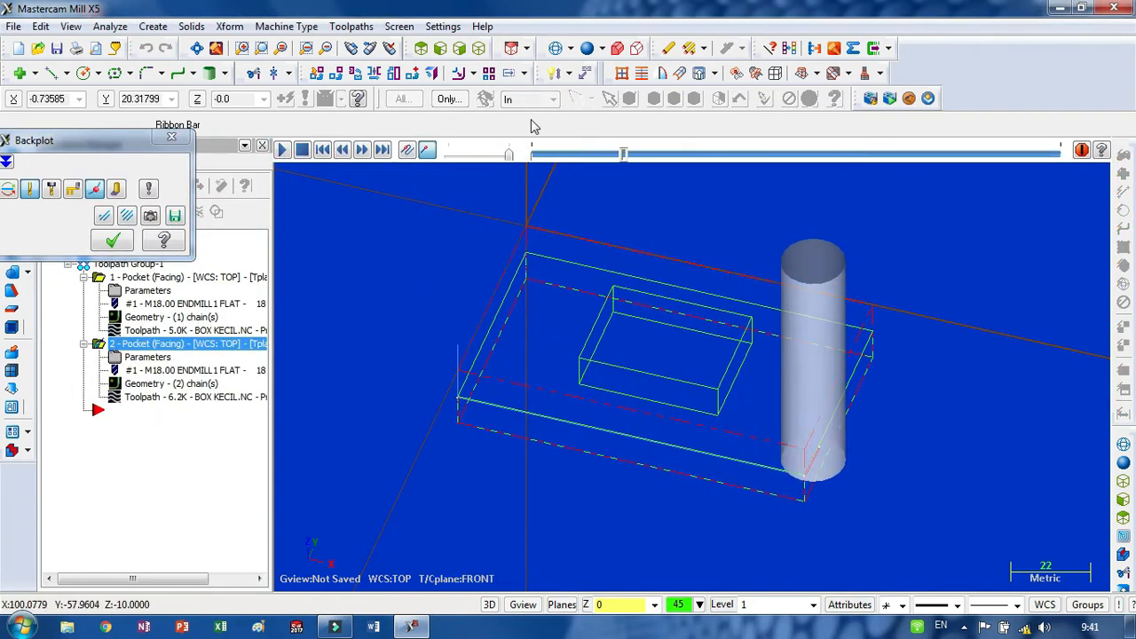
click(586, 48)
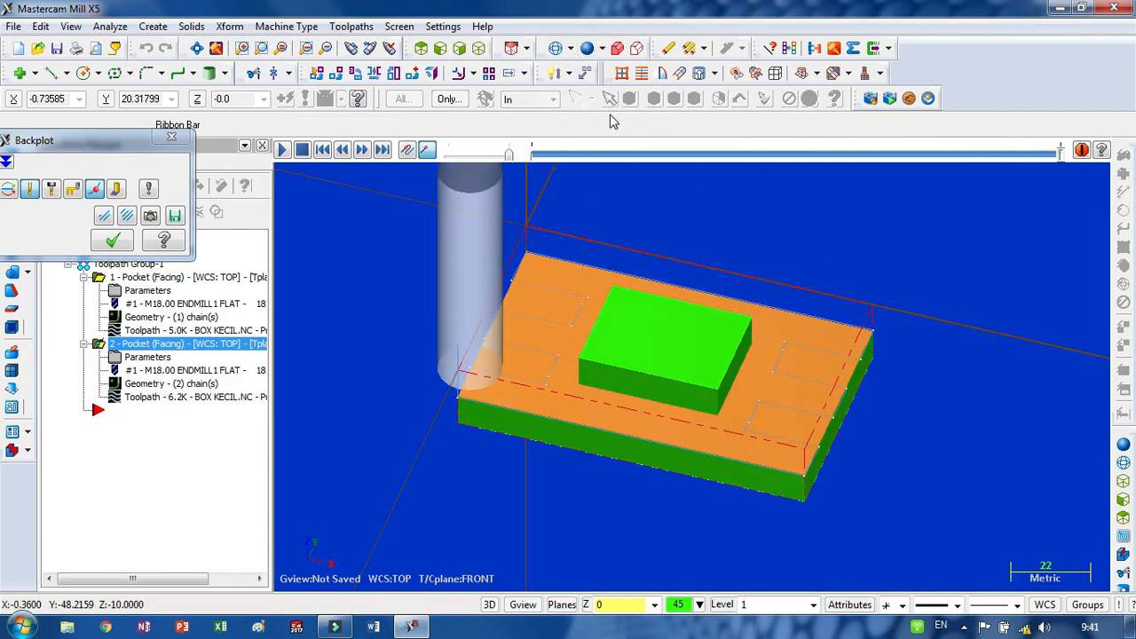
click(171, 137)
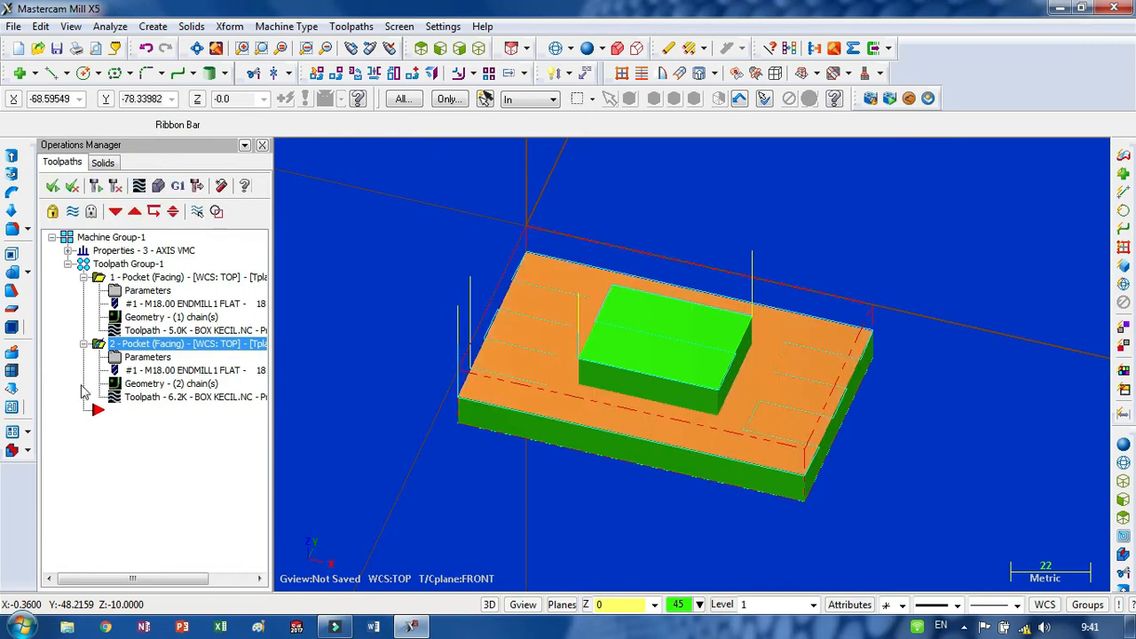
Verify the Zigzag toolpath on solid stock and examine the island walls from above and at an angle
click(158, 185)
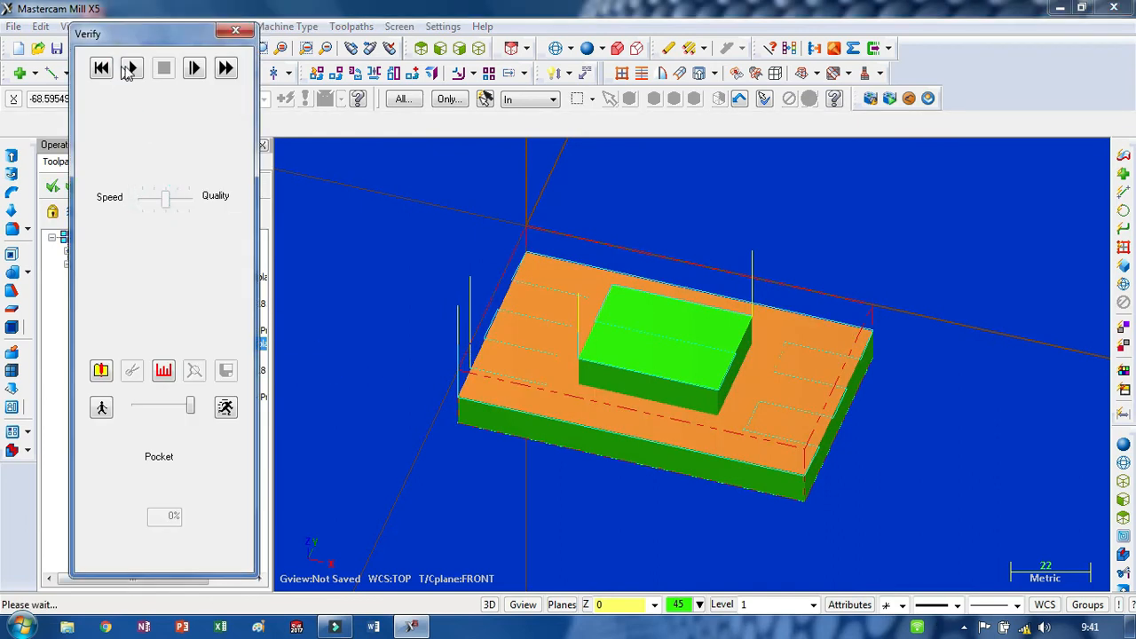
middle_drag(675, 372, 673, 432)
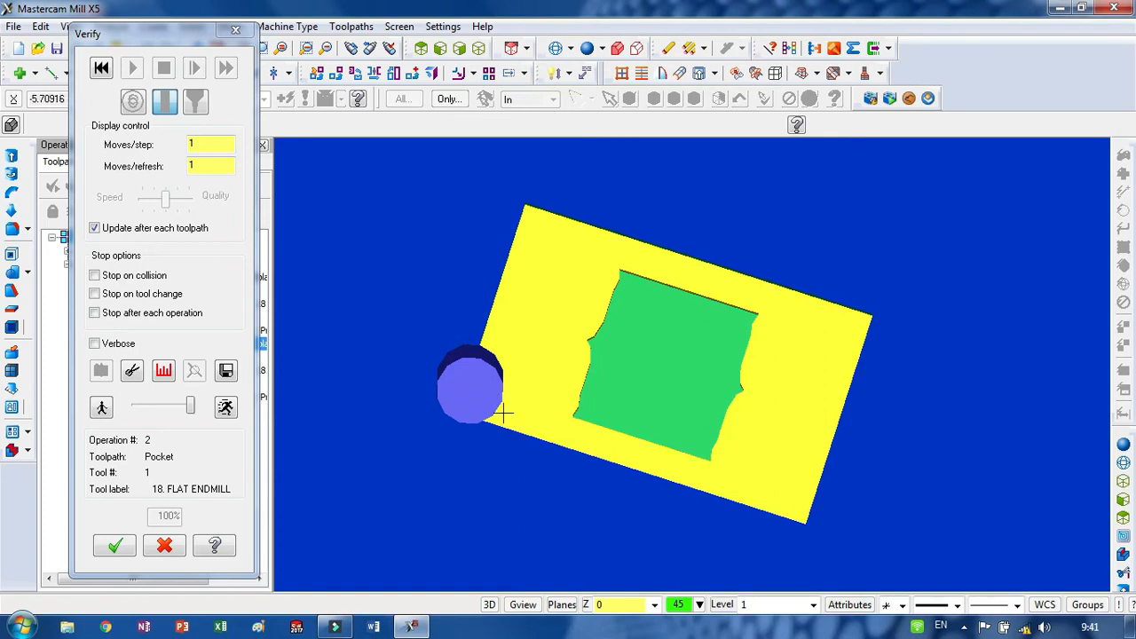
key(alt+7)
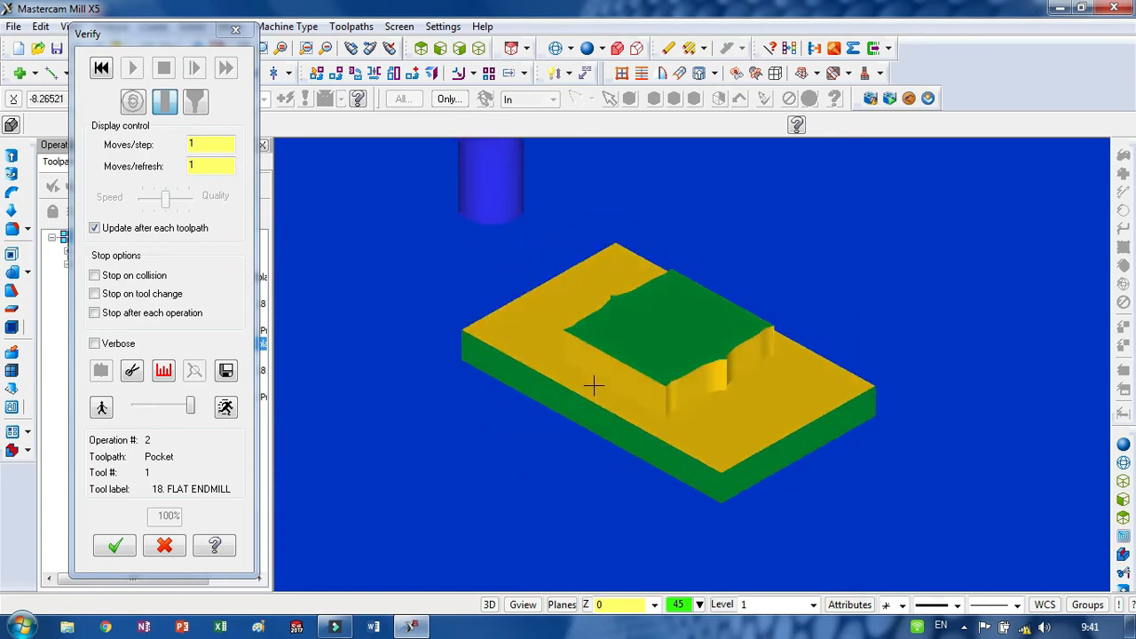
click(114, 545)
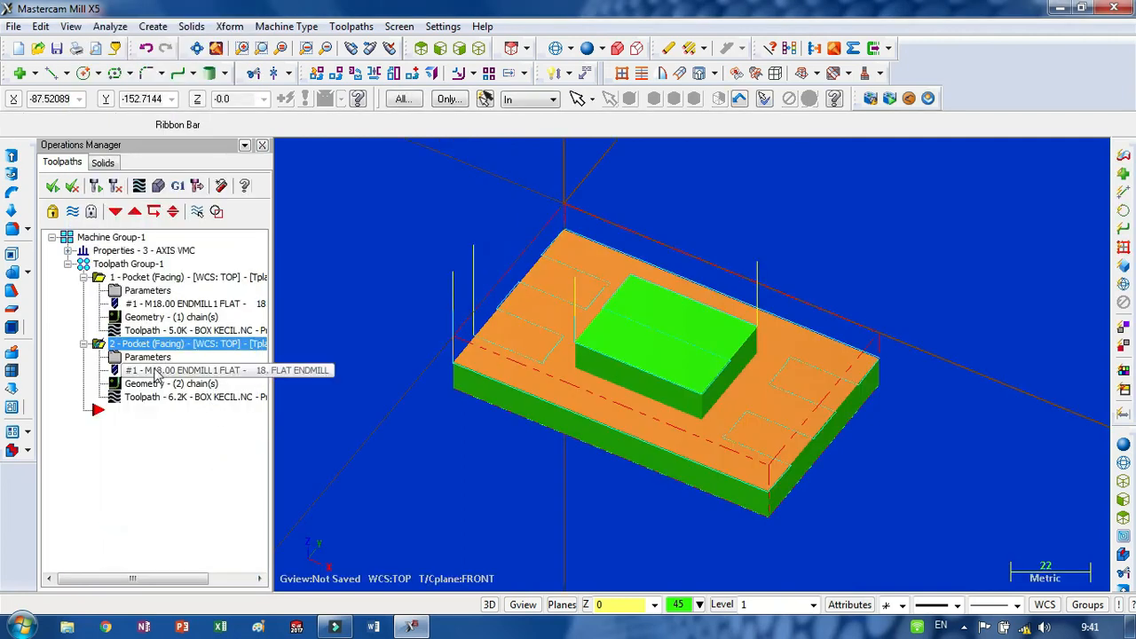
Enable finishing for the second pocket, with finish passes machined only at final depth
click(161, 356)
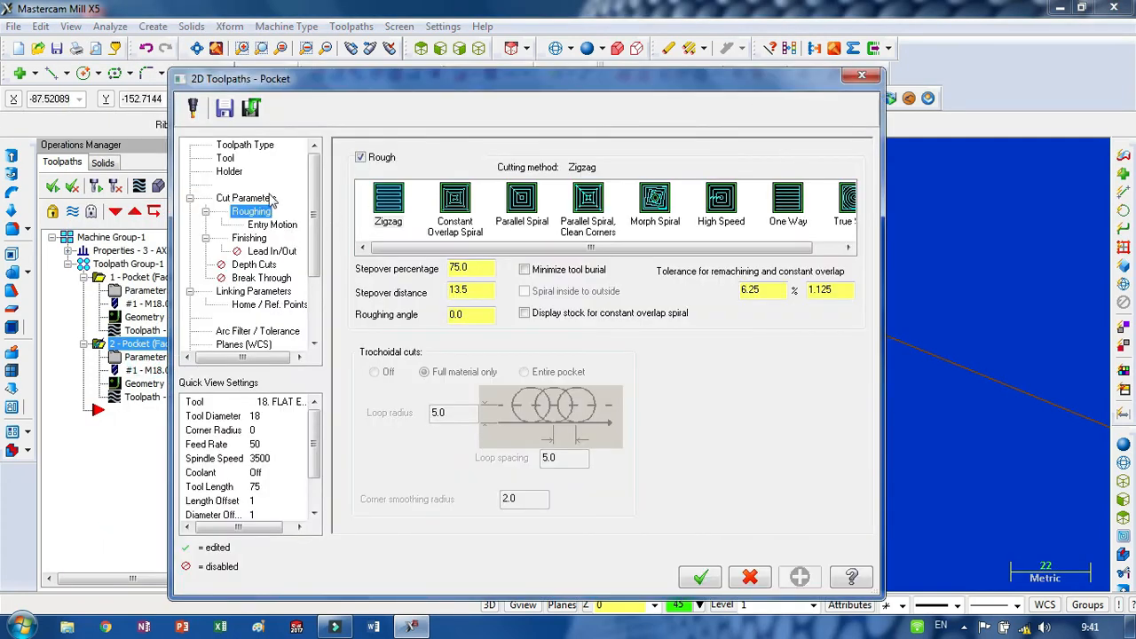
click(252, 239)
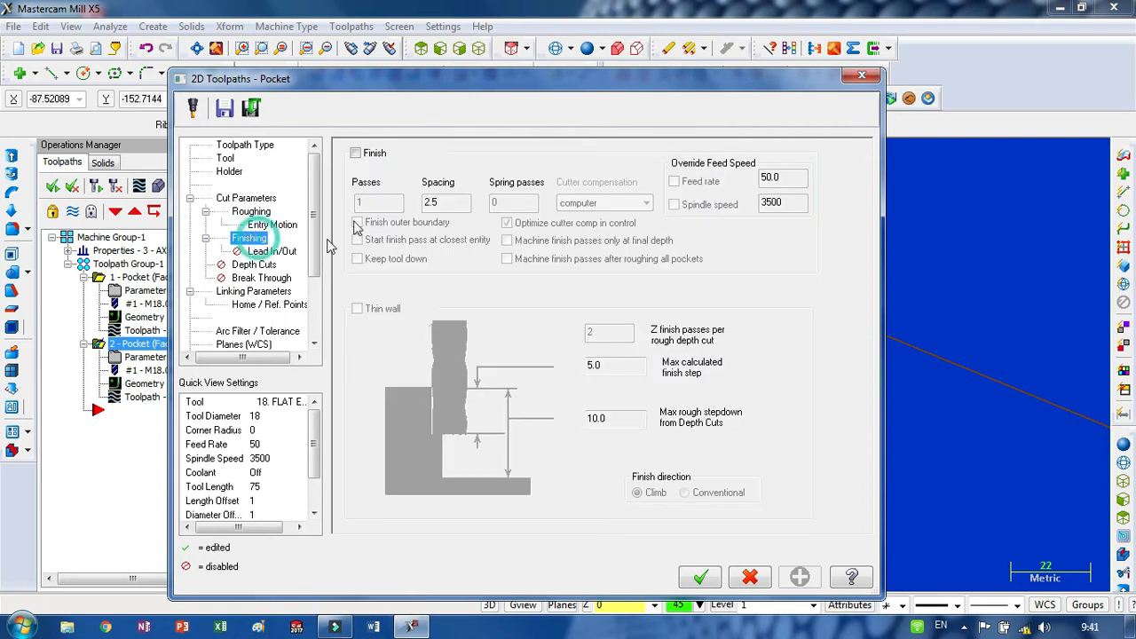
click(356, 154)
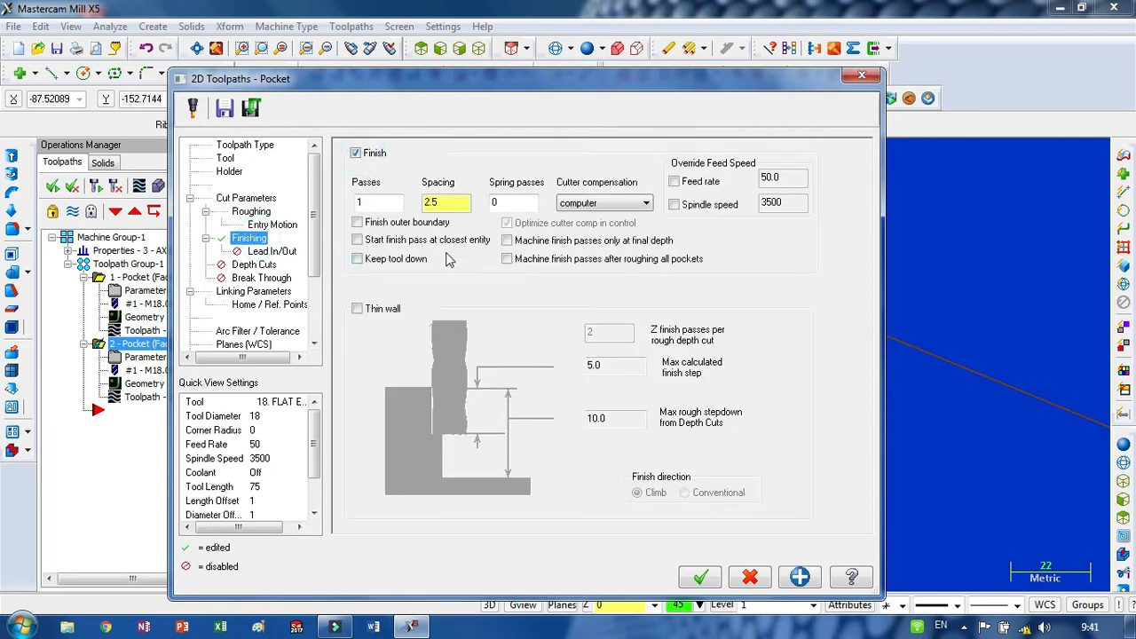
click(522, 241)
click(700, 577)
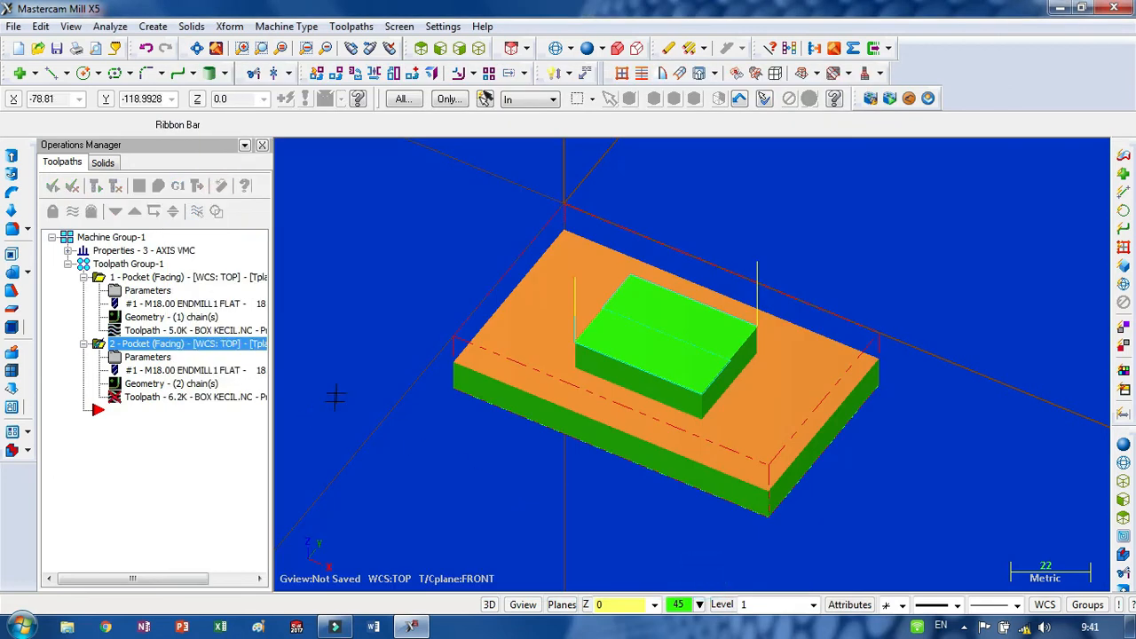
Regenerate the second pocket with its finish pass and verify it on solid stock, examining the island from several angles
click(157, 185)
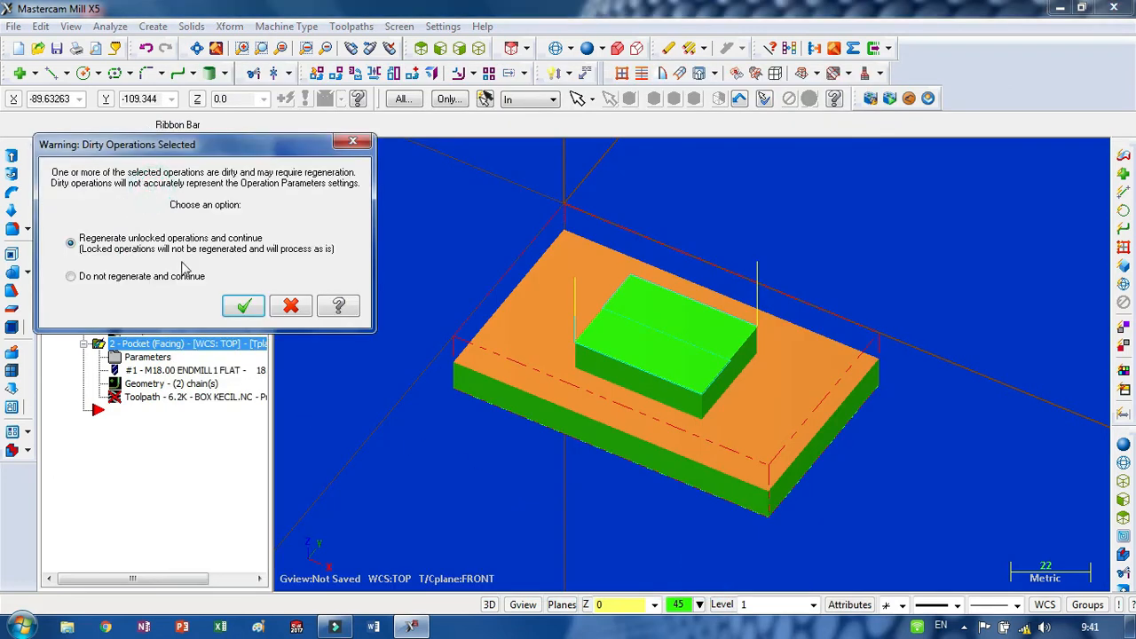
click(245, 308)
click(132, 68)
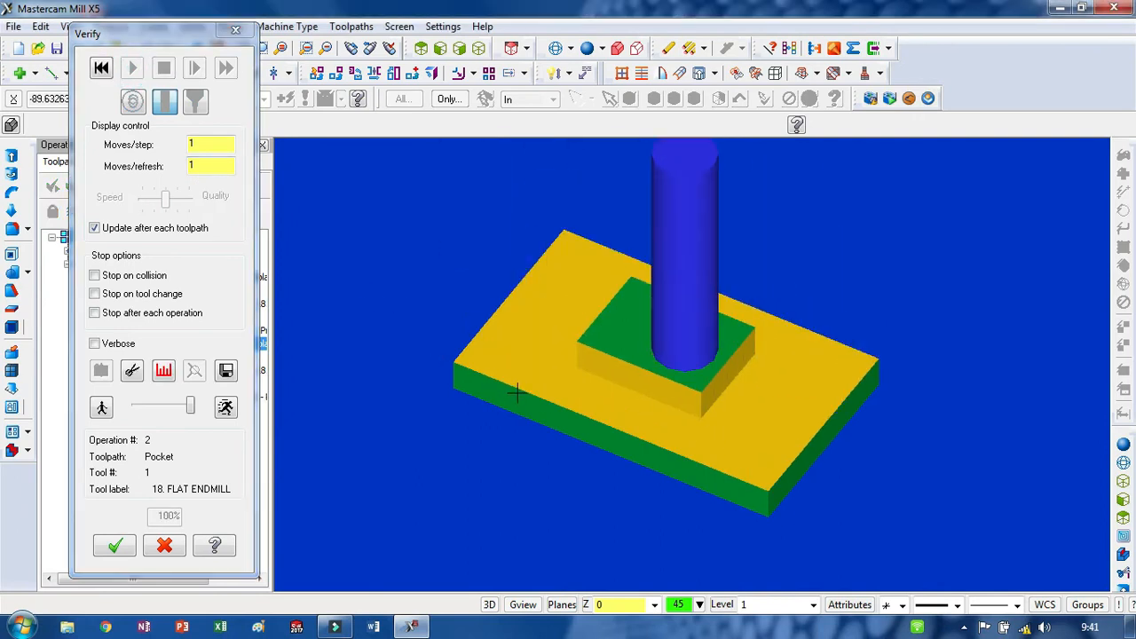
middle_drag(501, 386, 500, 442)
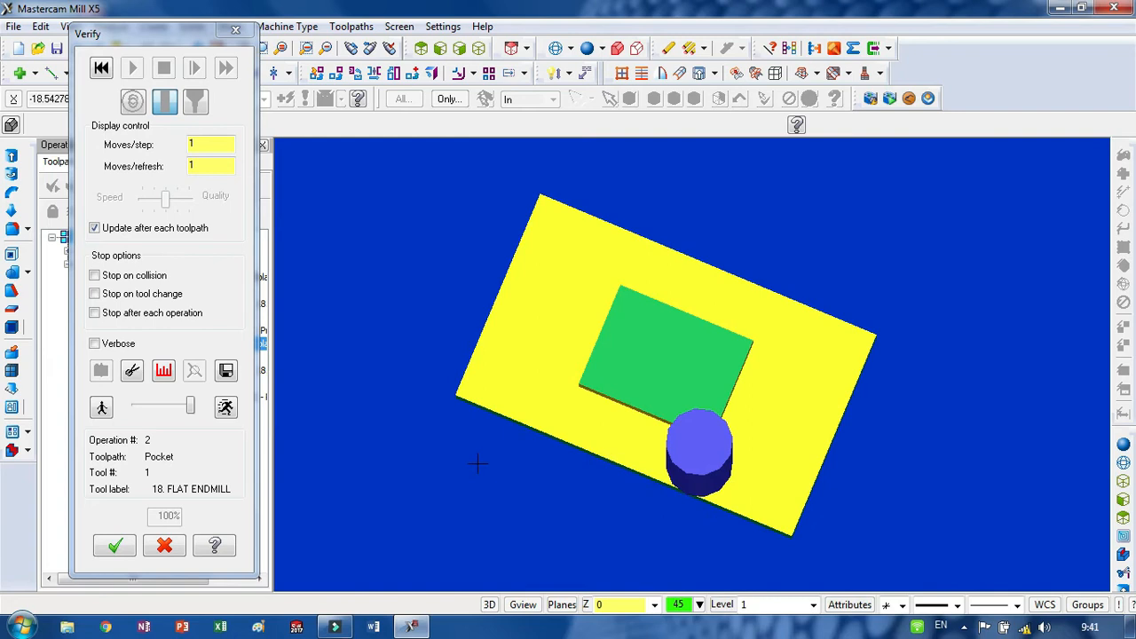
middle_drag(474, 464, 517, 384)
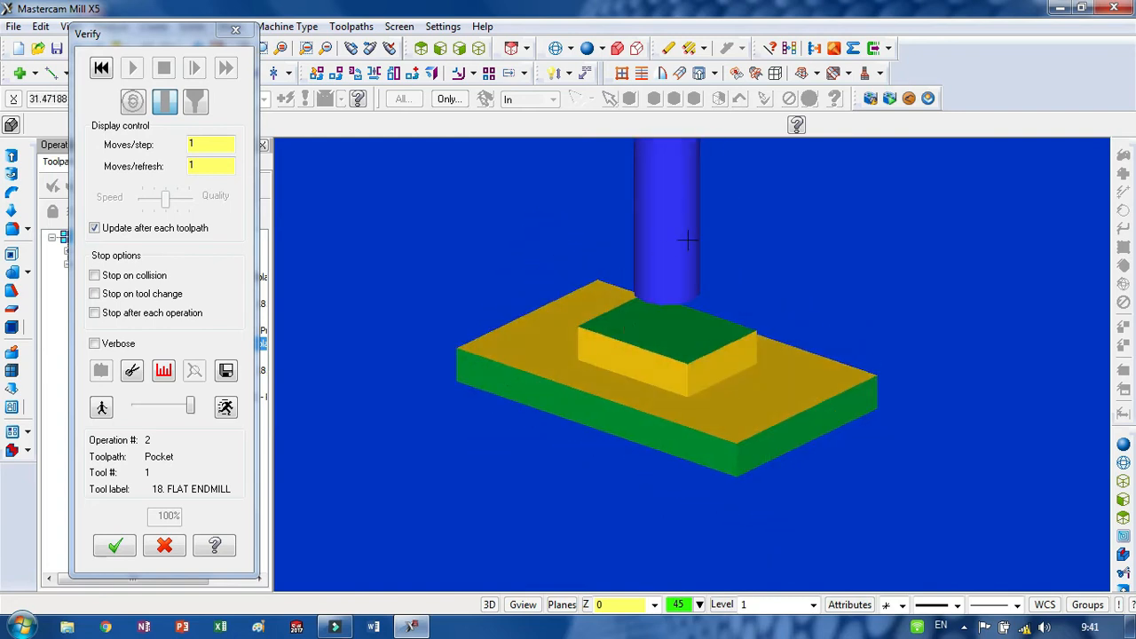
click(115, 545)
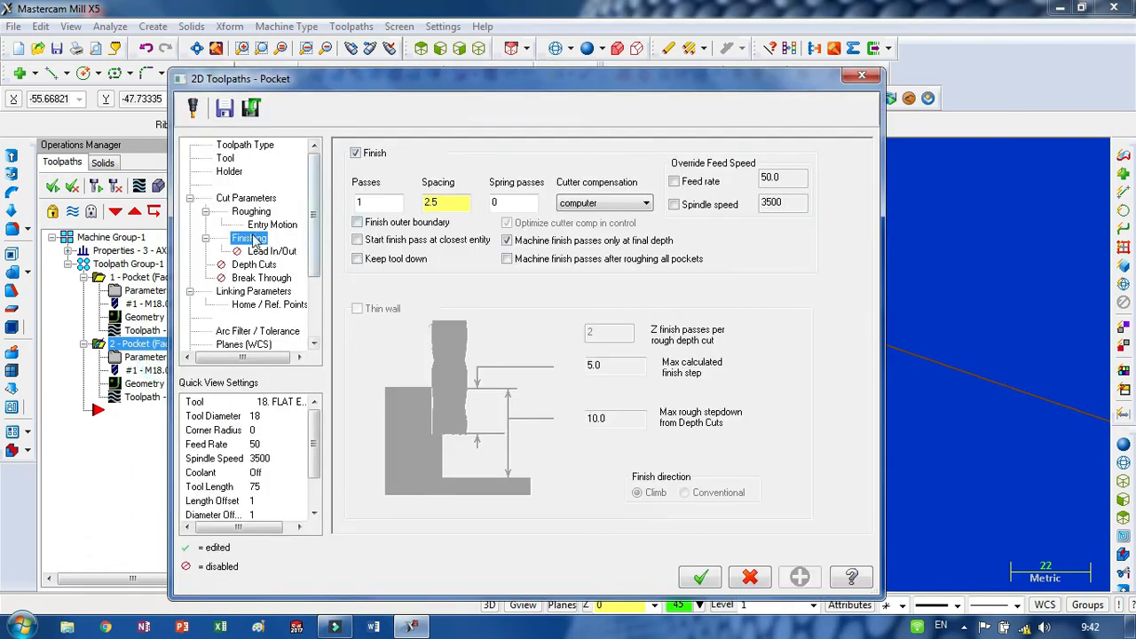
Set the second pocket's roughing stepover percentage to 98 and regenerate its toolpath
click(253, 212)
drag(479, 267, 446, 270)
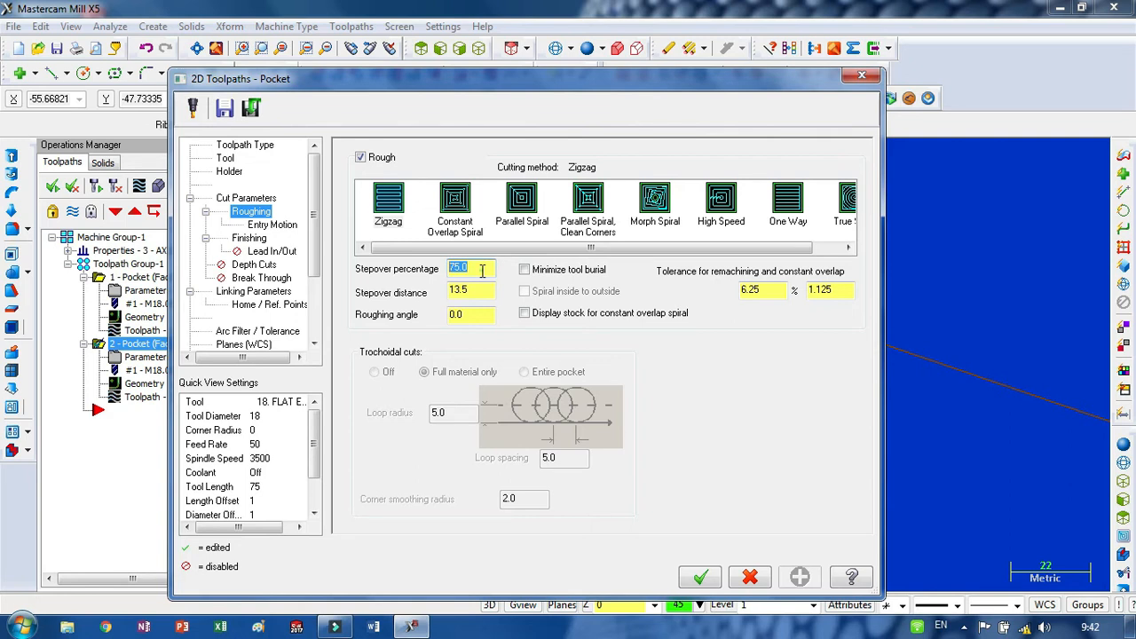
drag(482, 271, 448, 271)
drag(485, 269, 444, 274)
click(700, 578)
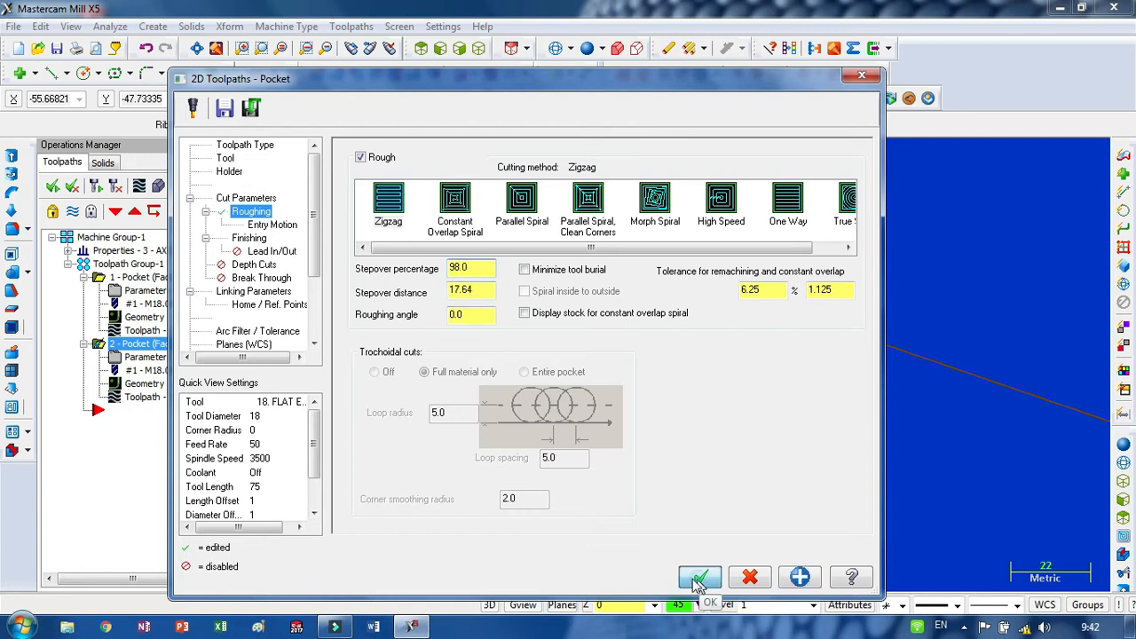
click(139, 186)
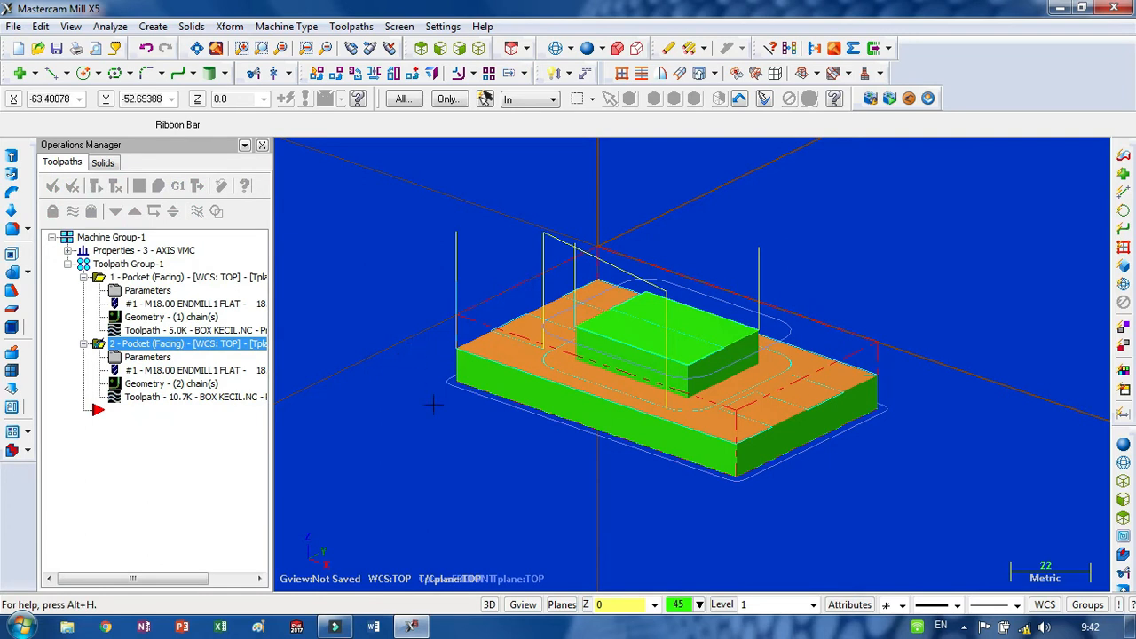
Verify the toolpath with the wider stepover on solid stock and examine the island and toolpath lines
middle_drag(439, 406, 473, 409)
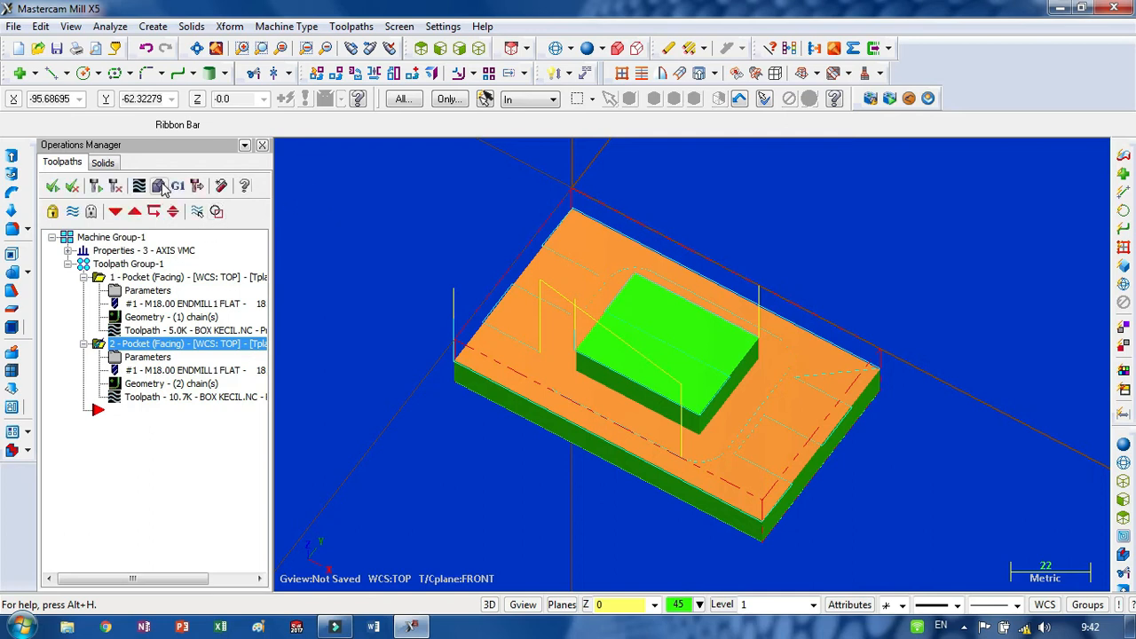
click(158, 186)
click(132, 69)
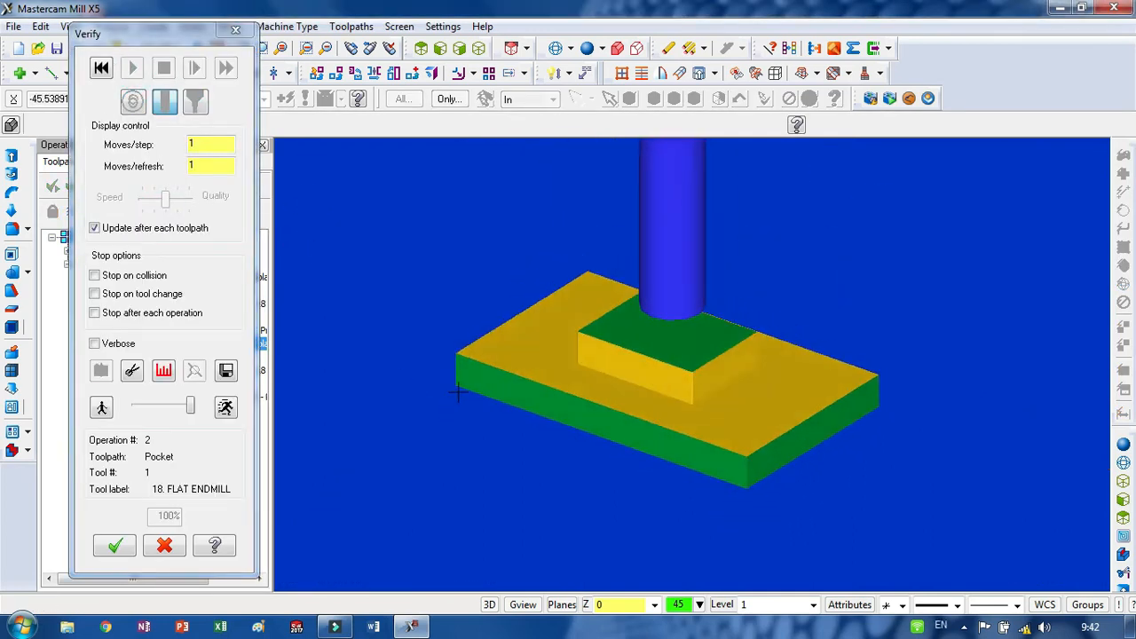
middle_drag(458, 393, 464, 379)
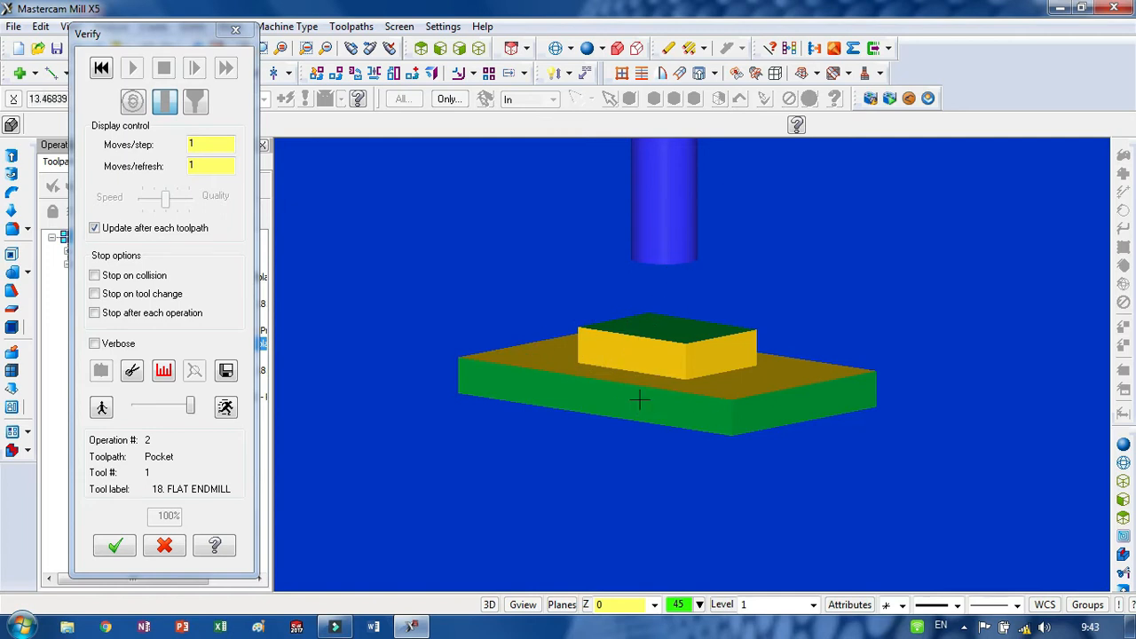
click(124, 546)
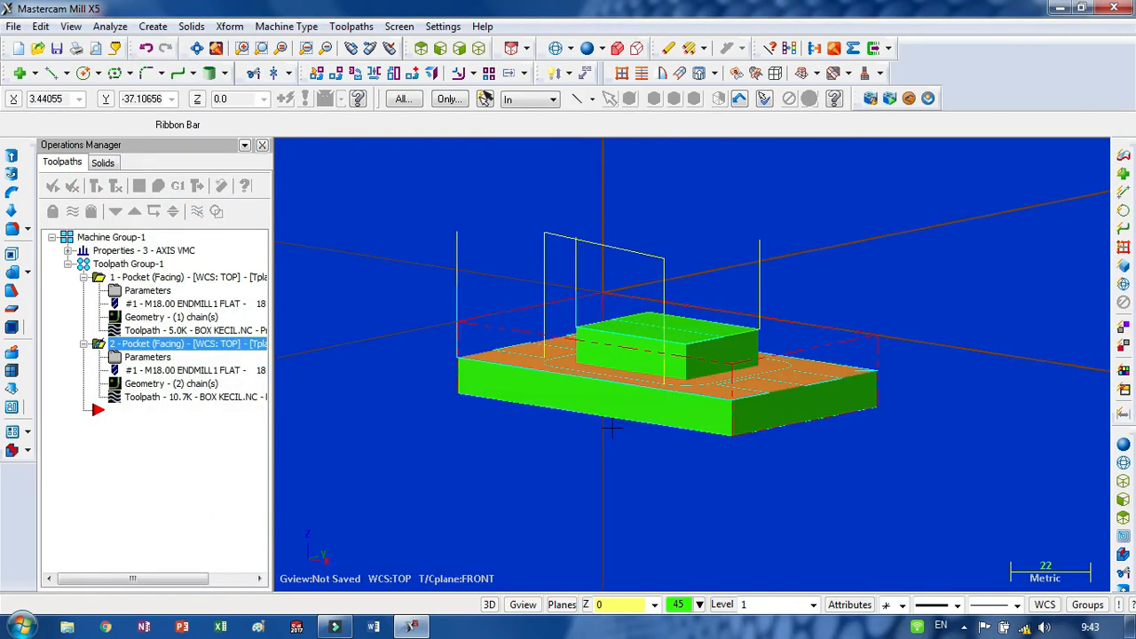
middle_drag(612, 428, 598, 461)
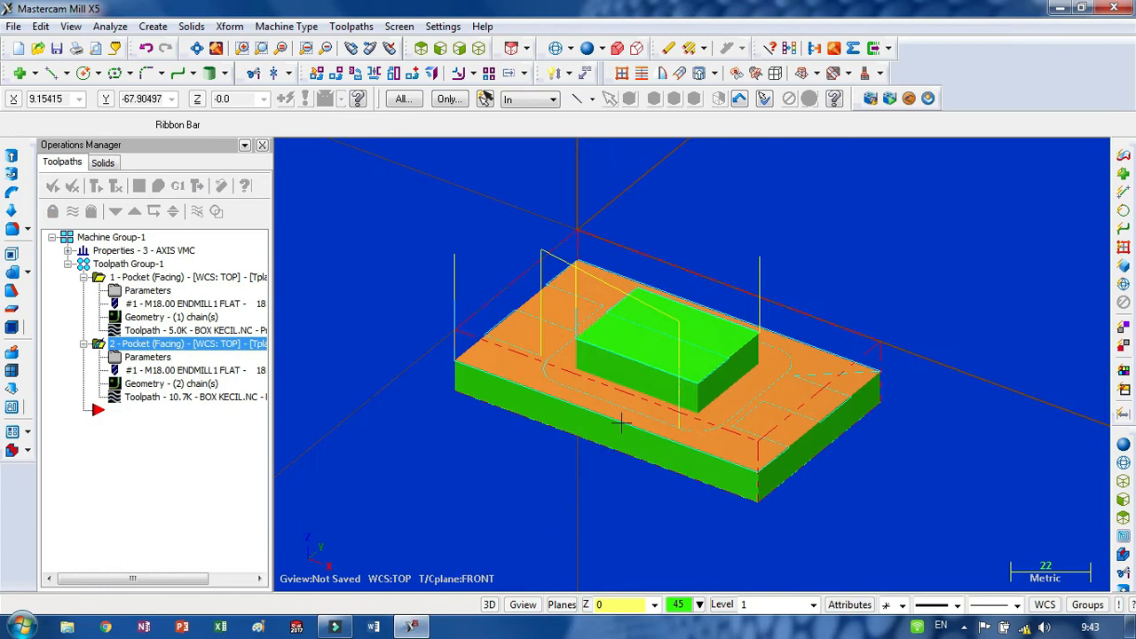
Enable depth cuts for the second pocket with a max rough step of 1 and Keep tool down, and regenerate its toolpath
click(152, 358)
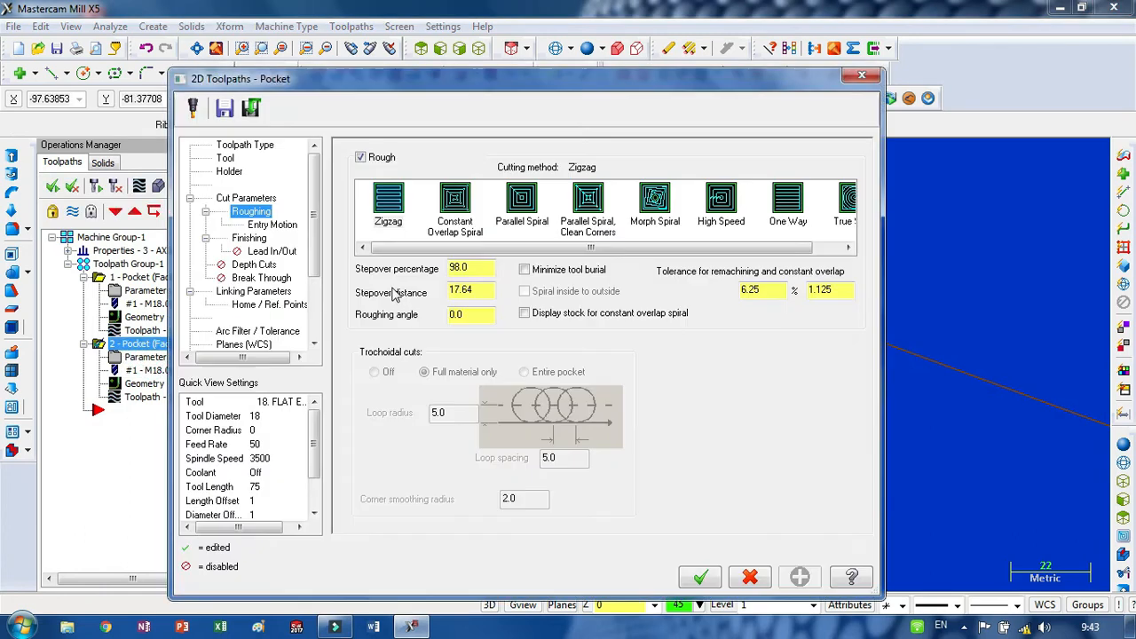
click(255, 265)
click(387, 162)
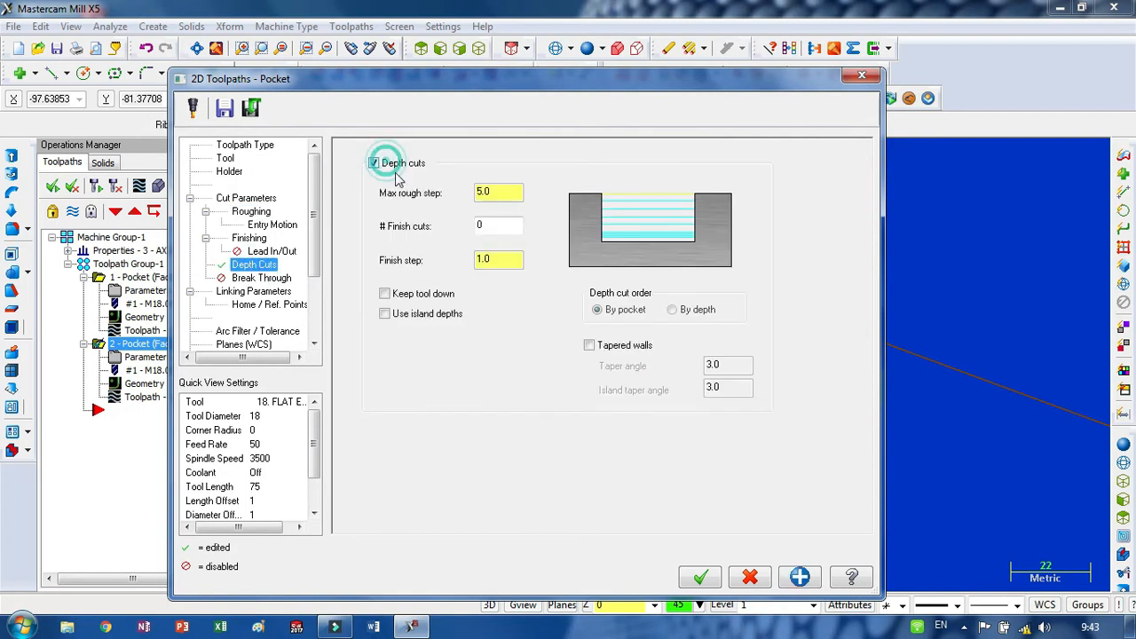
click(506, 192)
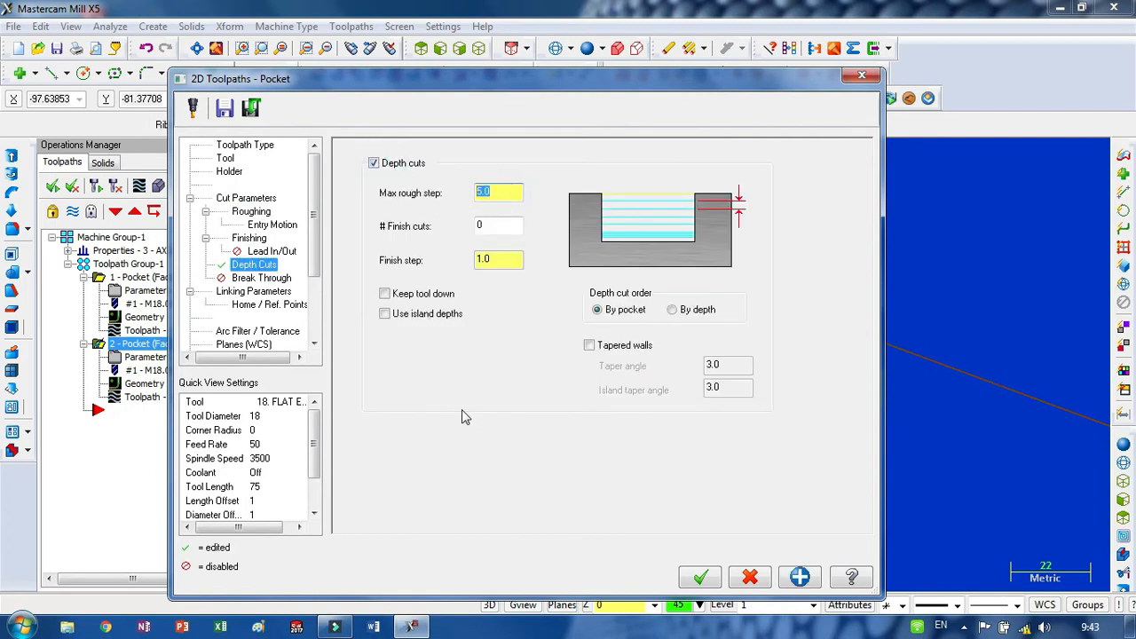
text(1)
click(503, 190)
click(407, 294)
click(696, 578)
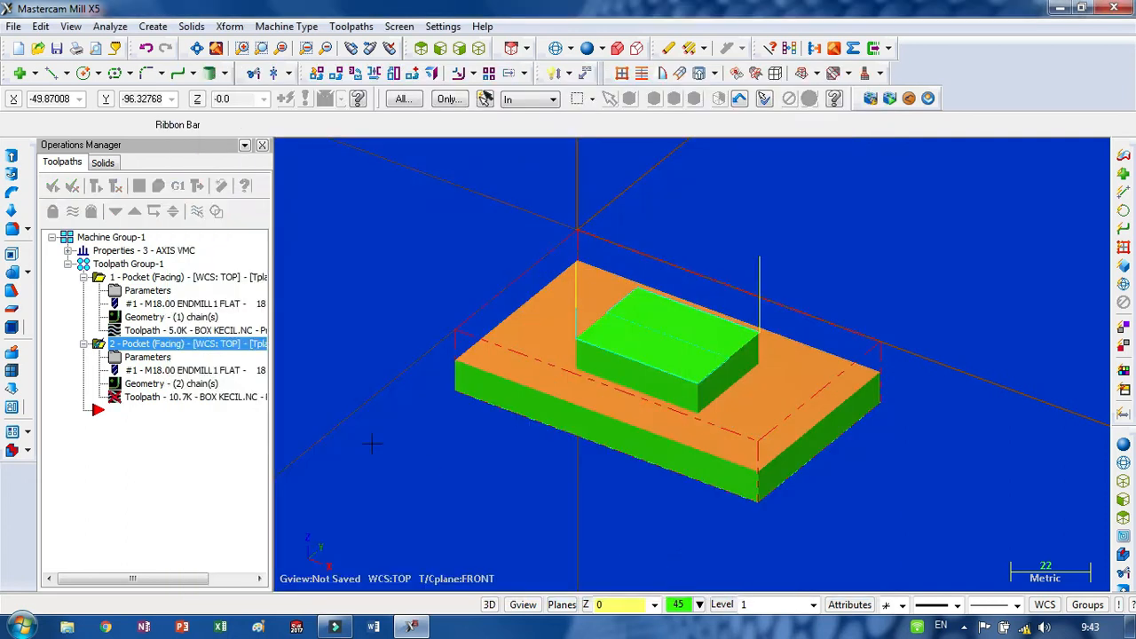
click(114, 188)
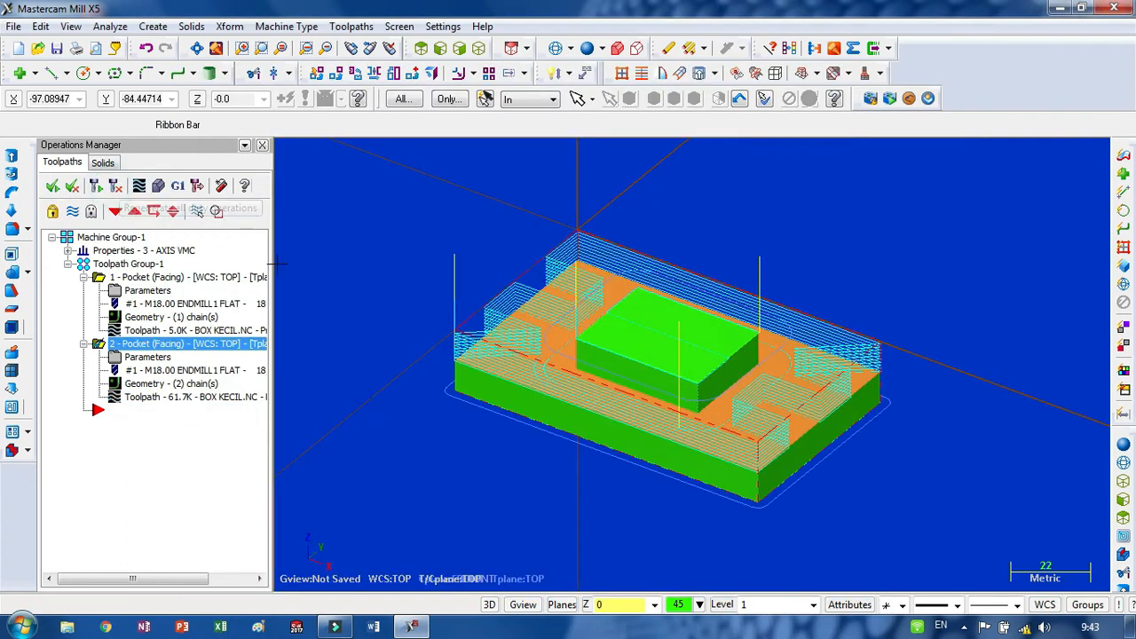
Verify the second pocket's depth-cut toolpath on solid stock and examine the finished island from a lower angle
click(401, 401)
middle_drag(401, 401, 435, 378)
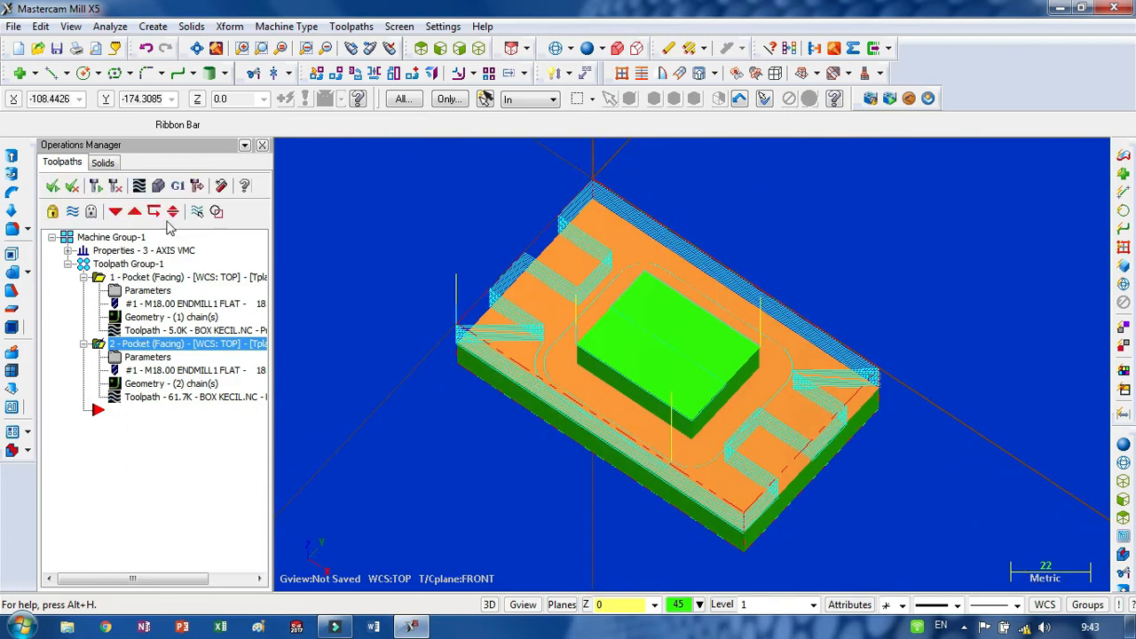
click(158, 186)
click(131, 75)
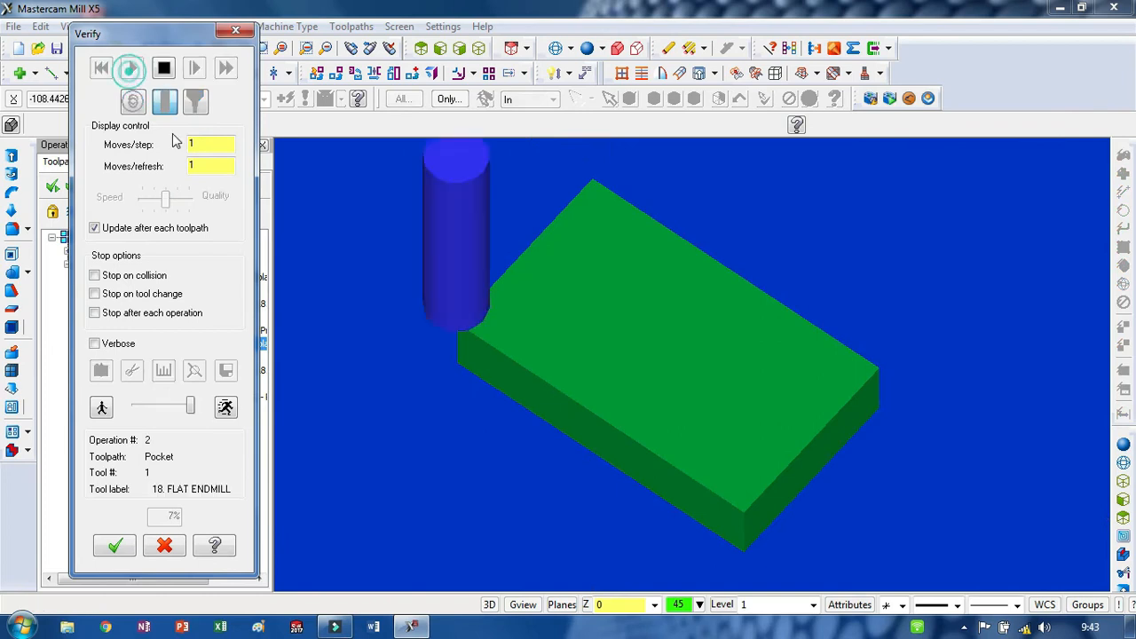
middle_drag(507, 435, 507, 388)
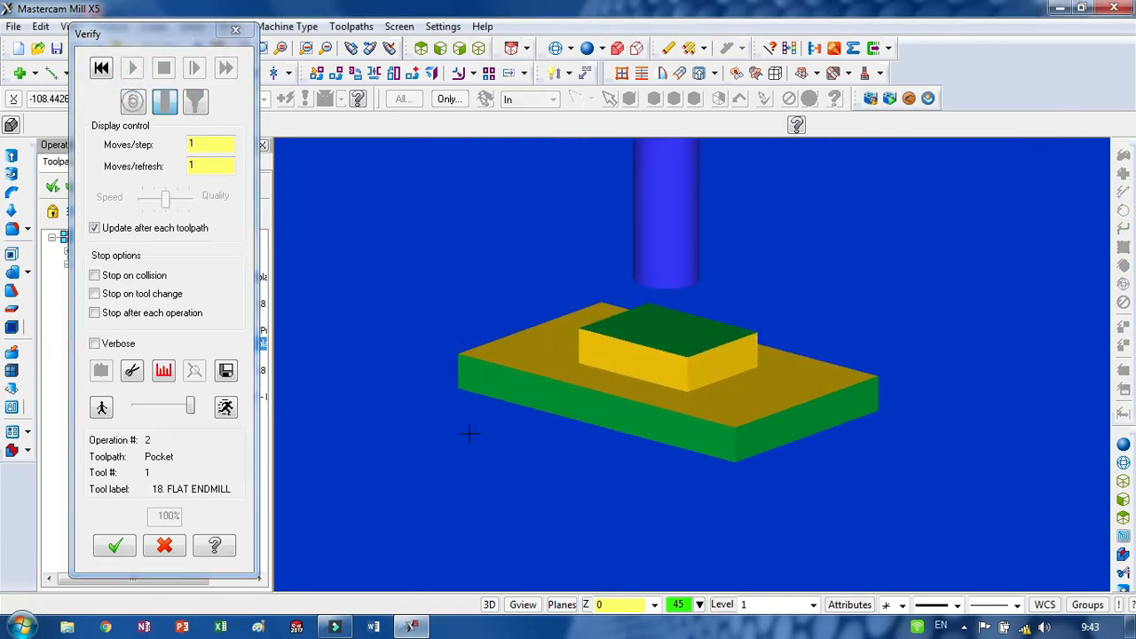
click(114, 544)
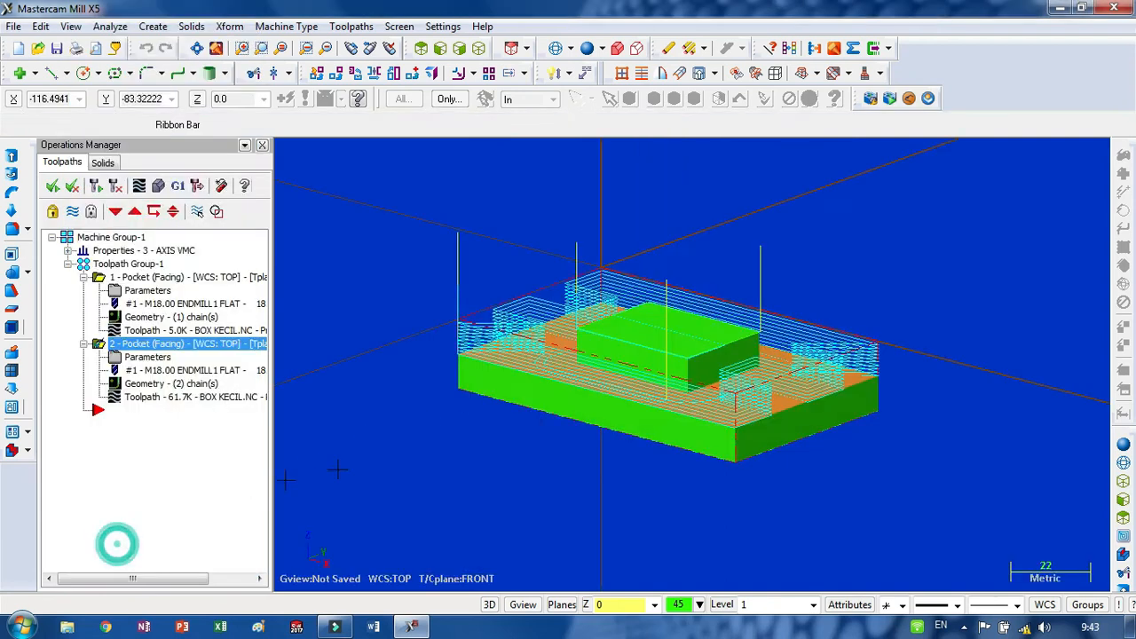
Examine the depth-cut layers around the island in the front view and in the isometric view
right_click(611, 465)
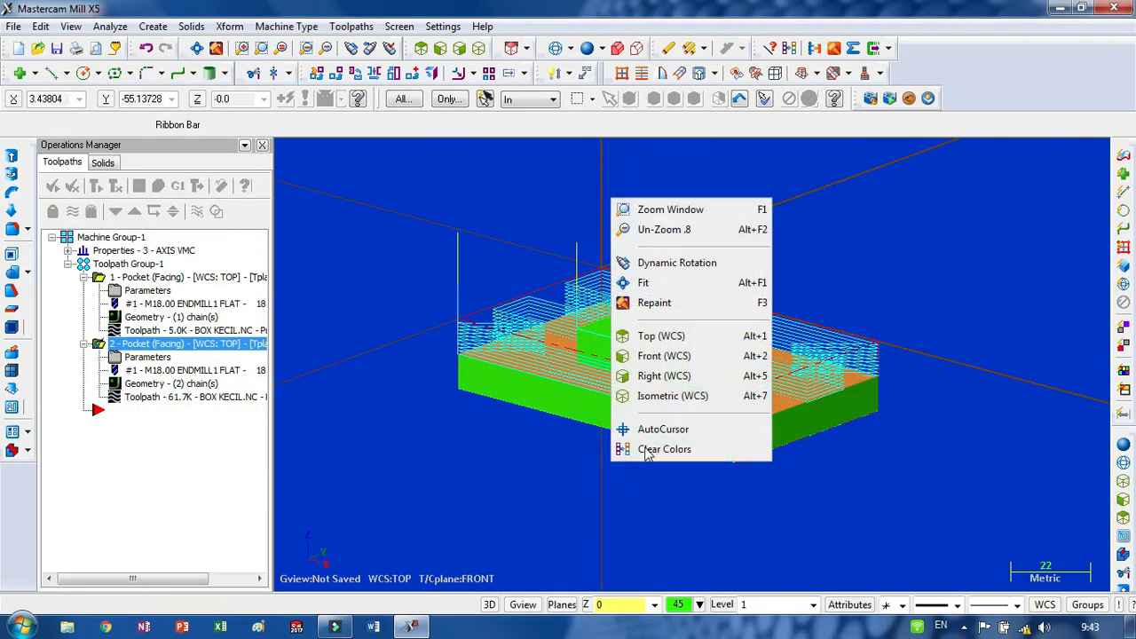
click(673, 356)
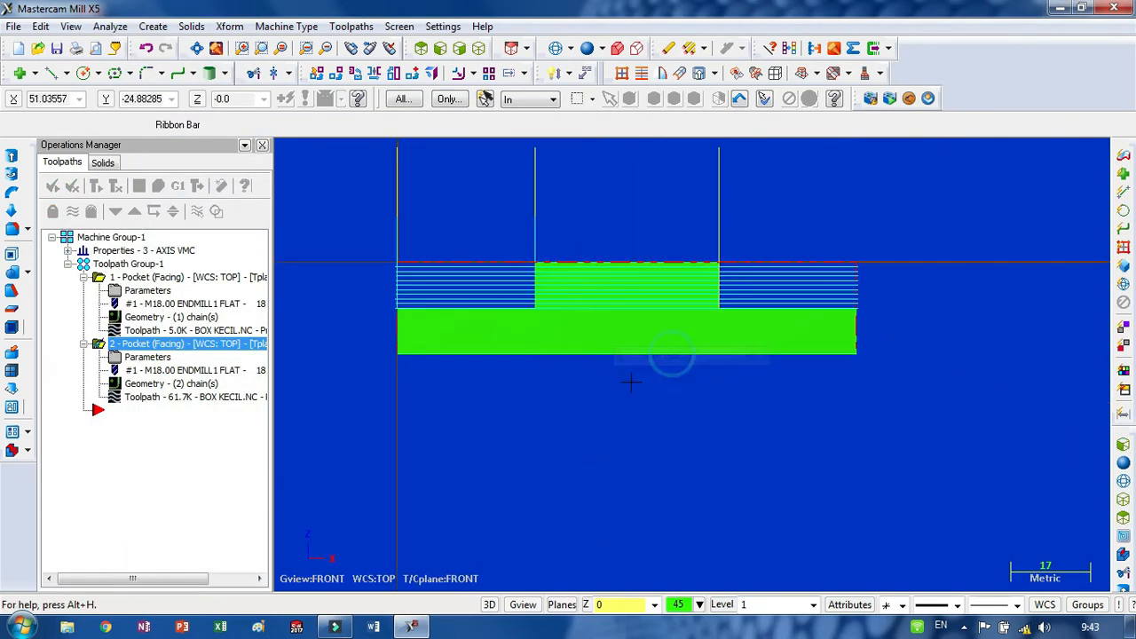
scroll(656, 351, up, 3)
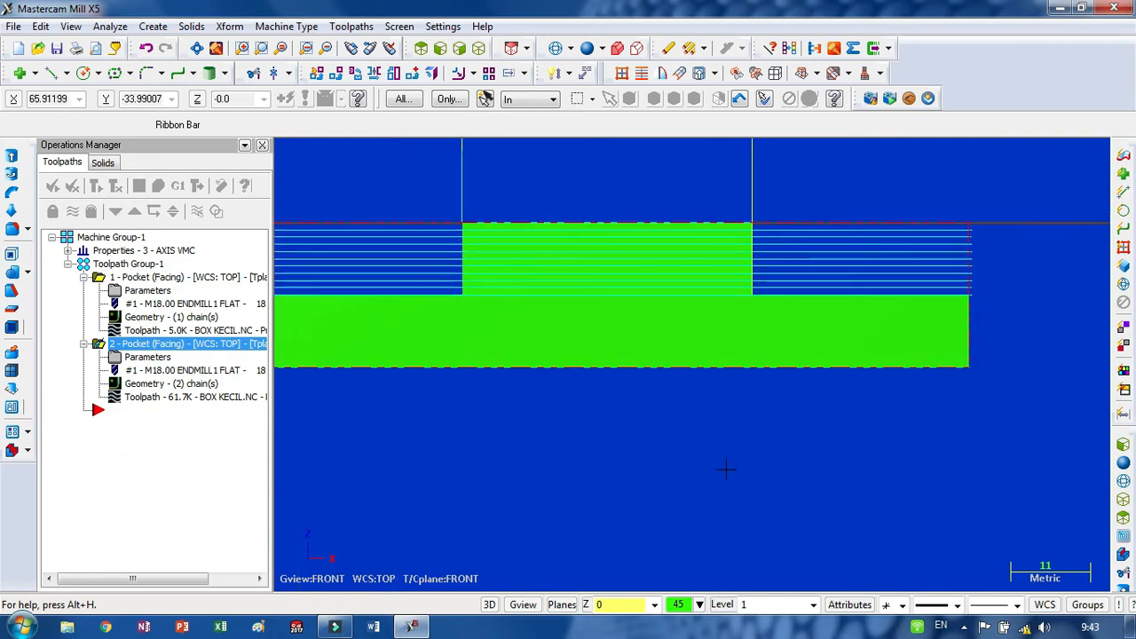
scroll(715, 267, up, 3)
scroll(793, 275, up, 2)
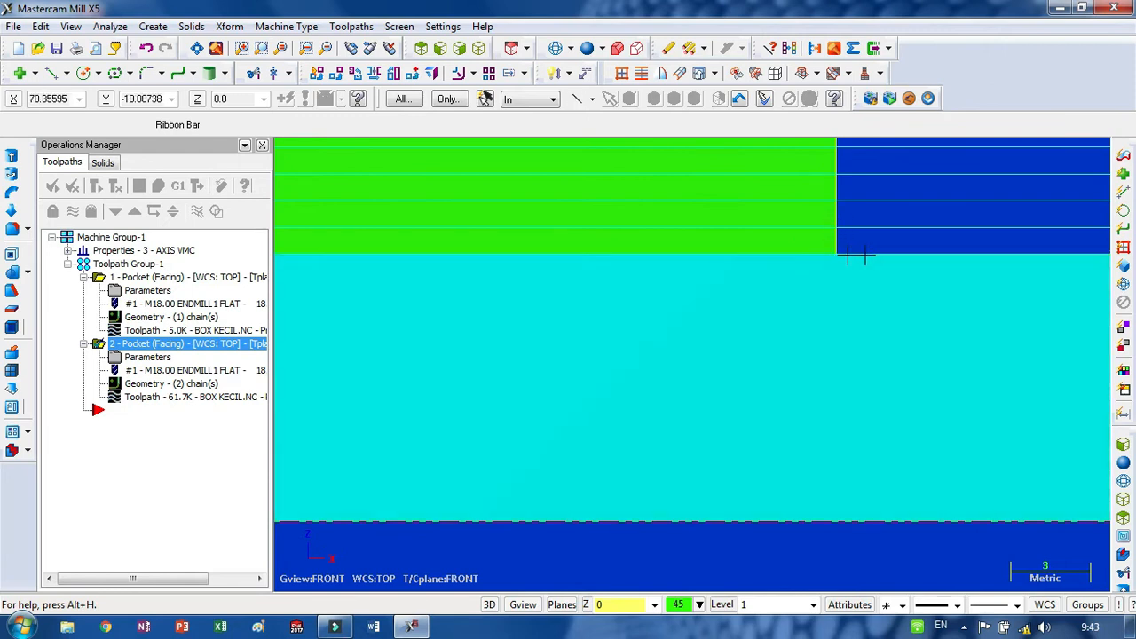
scroll(799, 269, down, 5)
scroll(798, 346, down, 5)
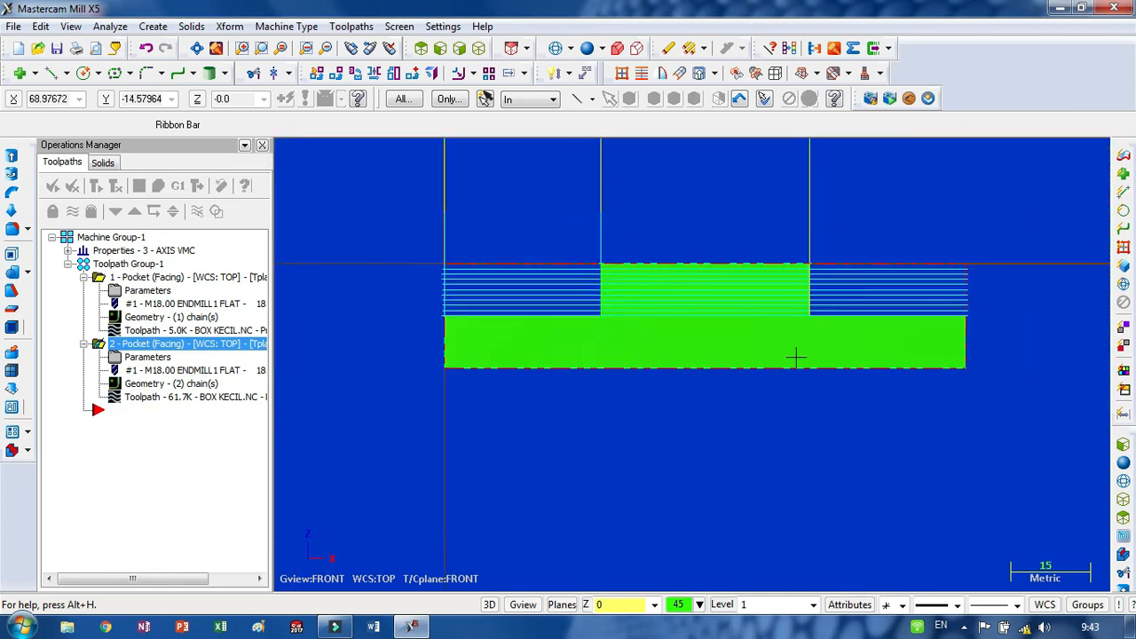
scroll(867, 286, up, 1)
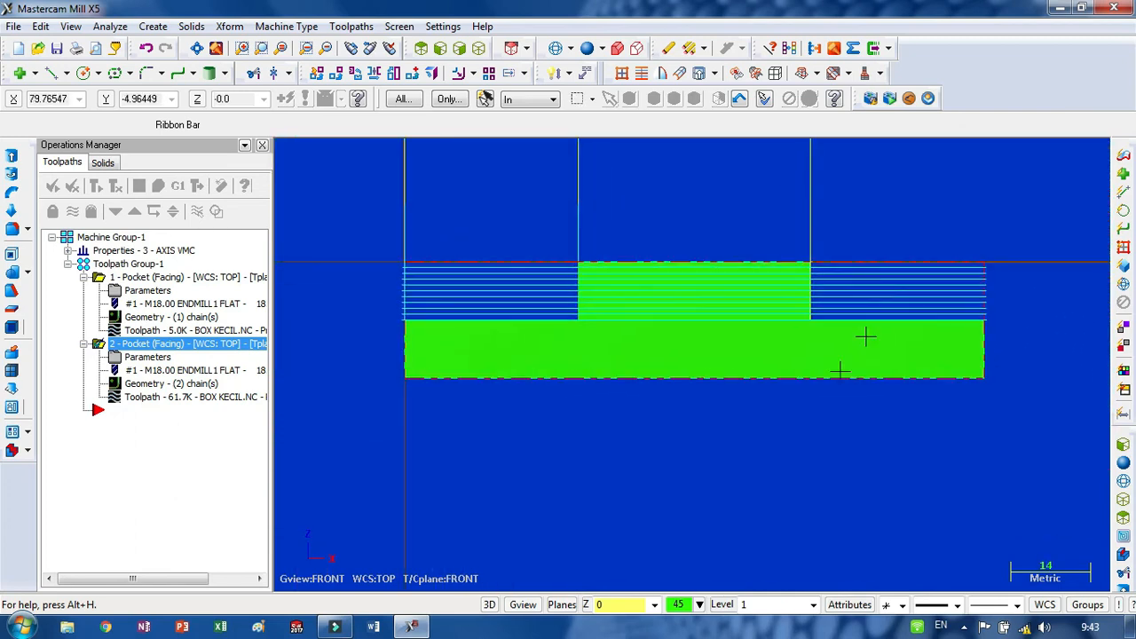
right_click(719, 480)
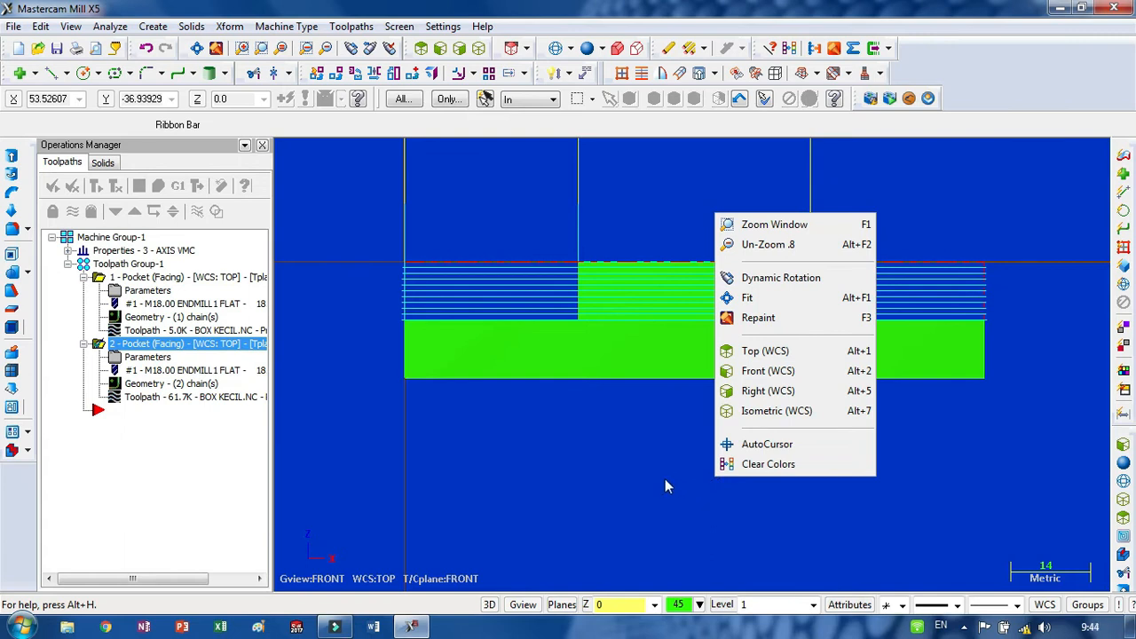
click(763, 411)
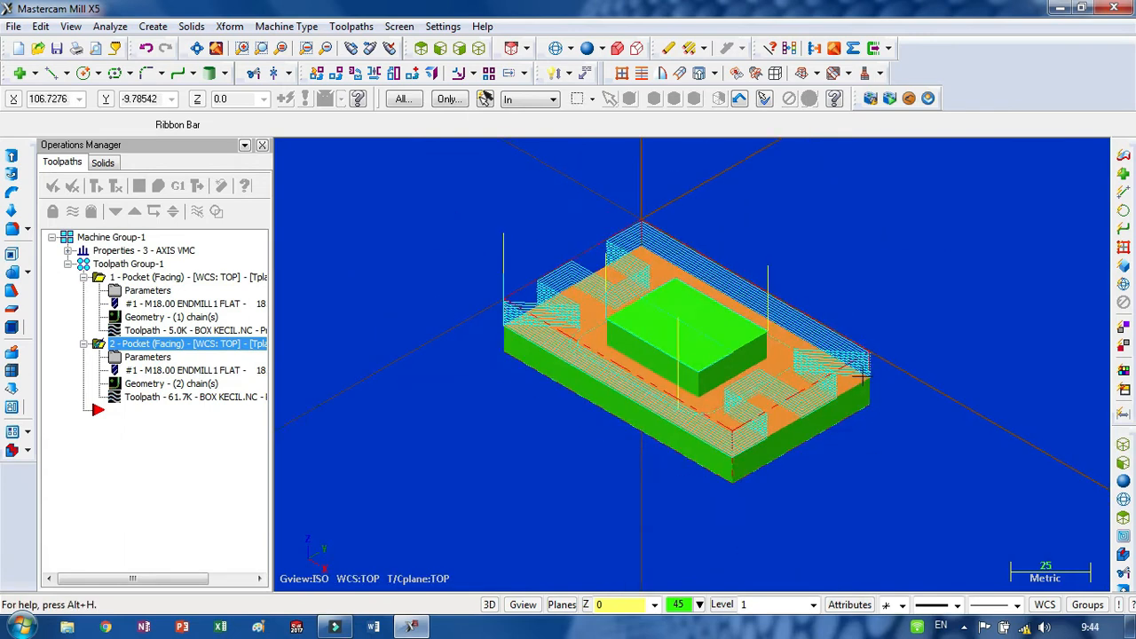
scroll(733, 414, up, 2)
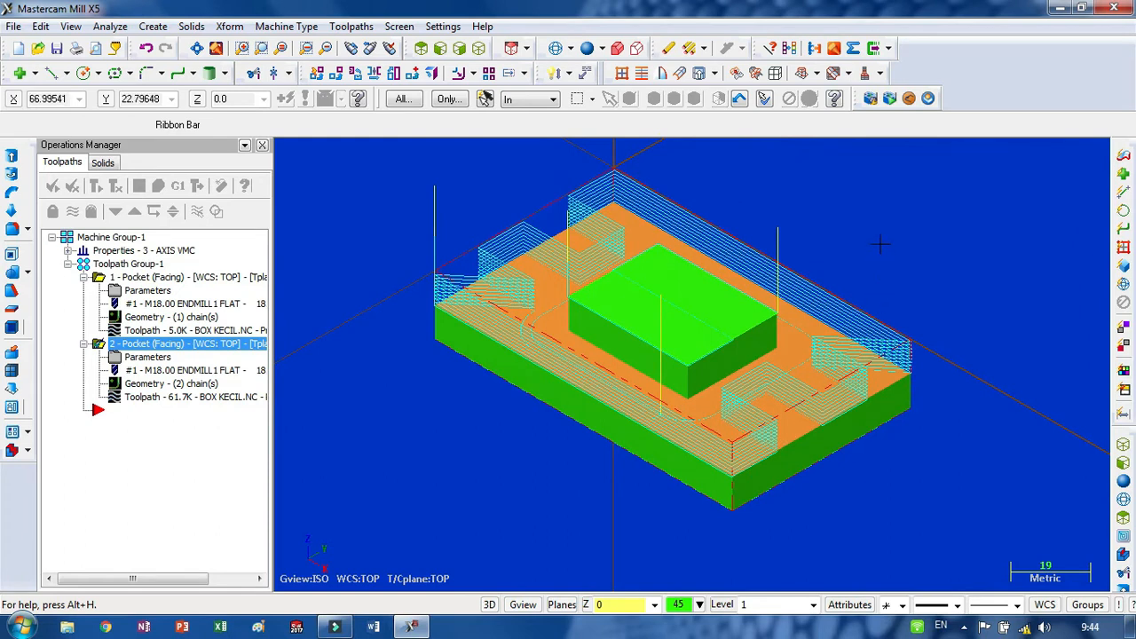
Set the second pocket's stock to leave on walls and on floors to 0.2
click(158, 357)
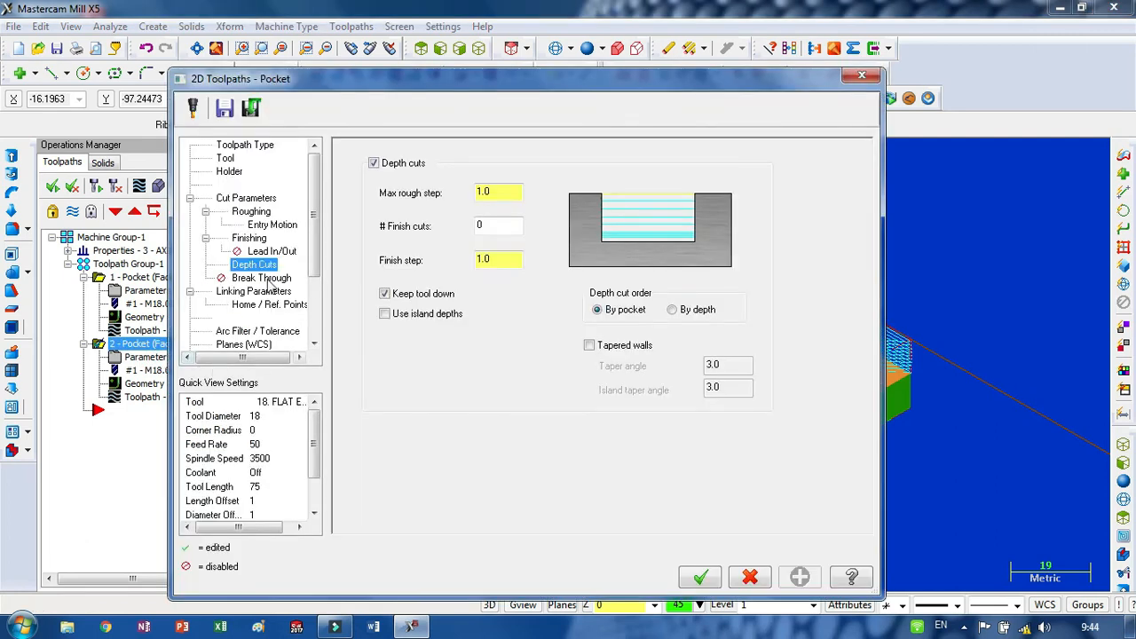
click(248, 199)
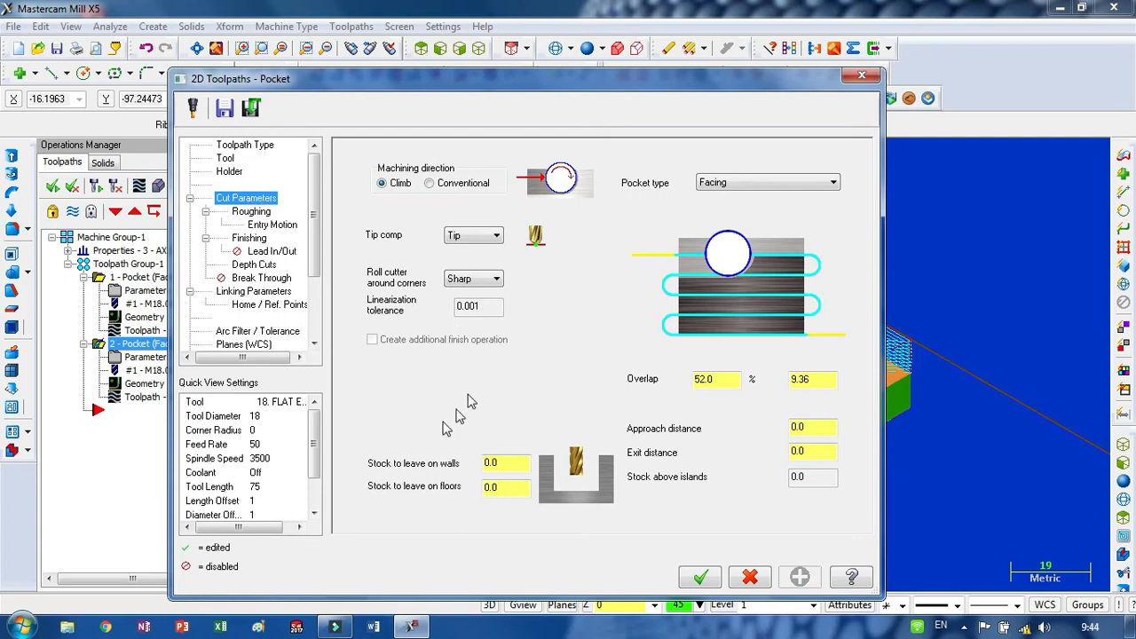
double_click(505, 463)
double_click(510, 487)
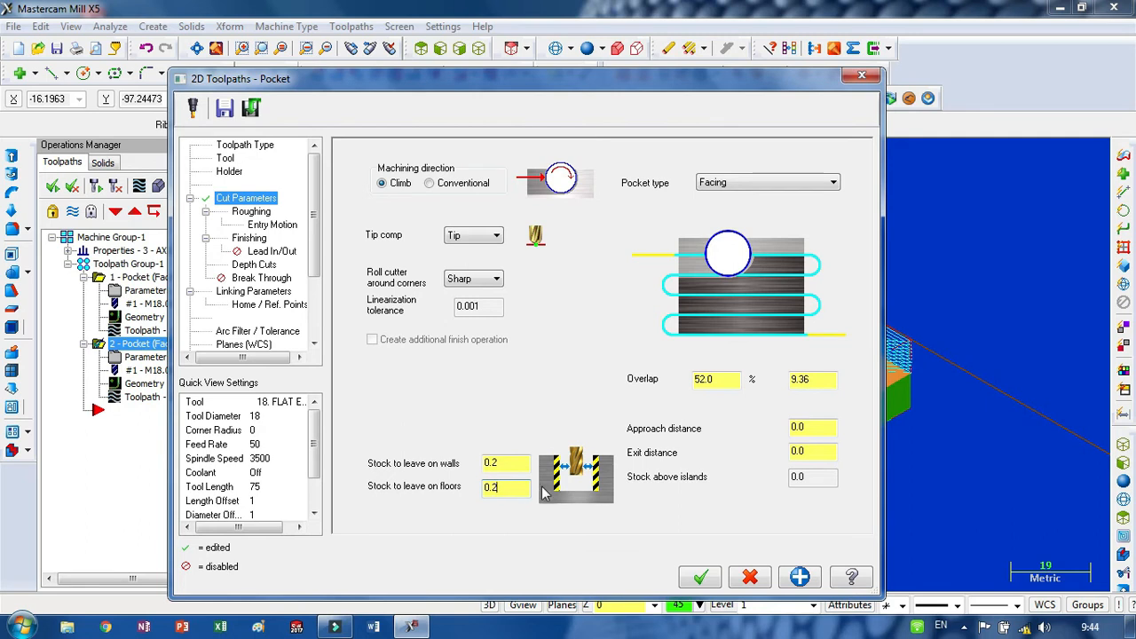
click(699, 579)
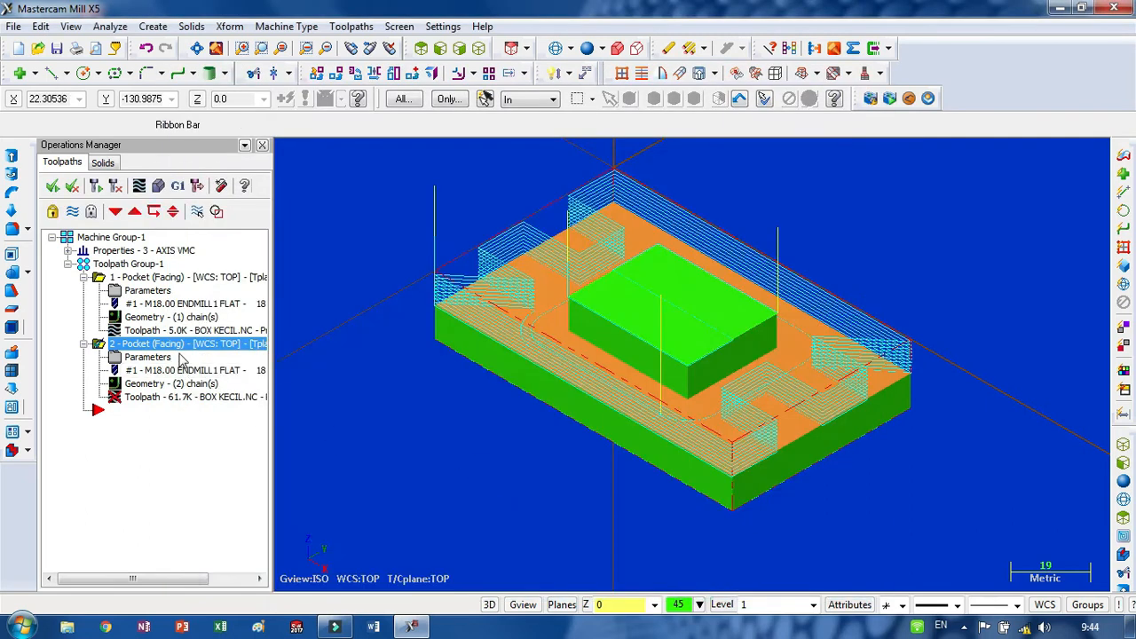
Regenerate the second pocket's toolpath with the stock allowance through Backplot and close the backplot
click(177, 345)
click(140, 185)
click(239, 303)
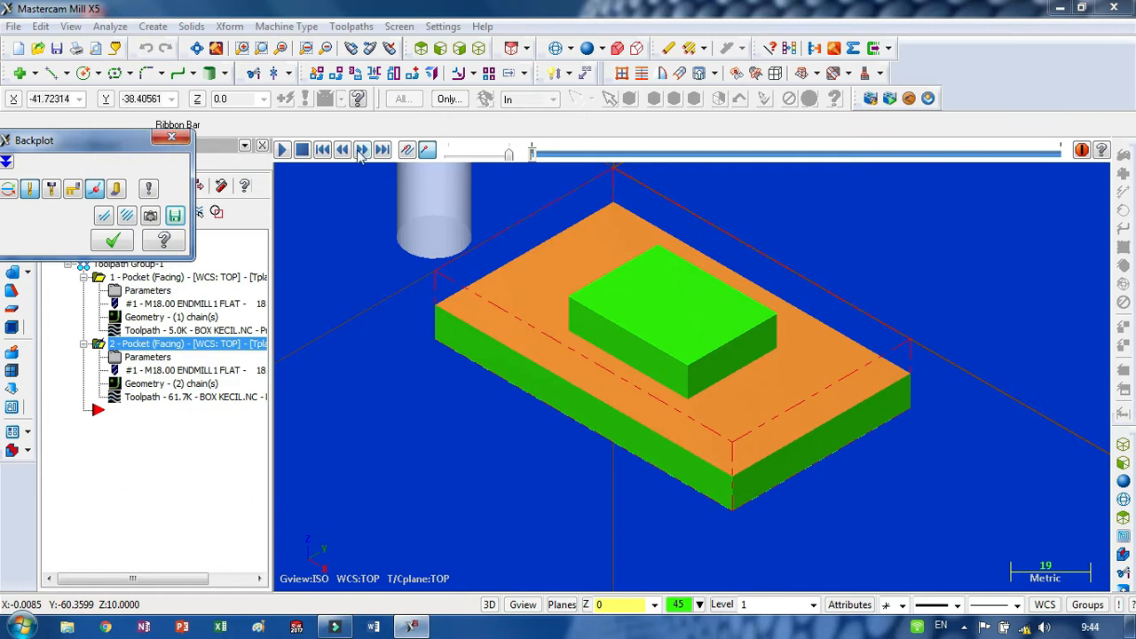
click(171, 137)
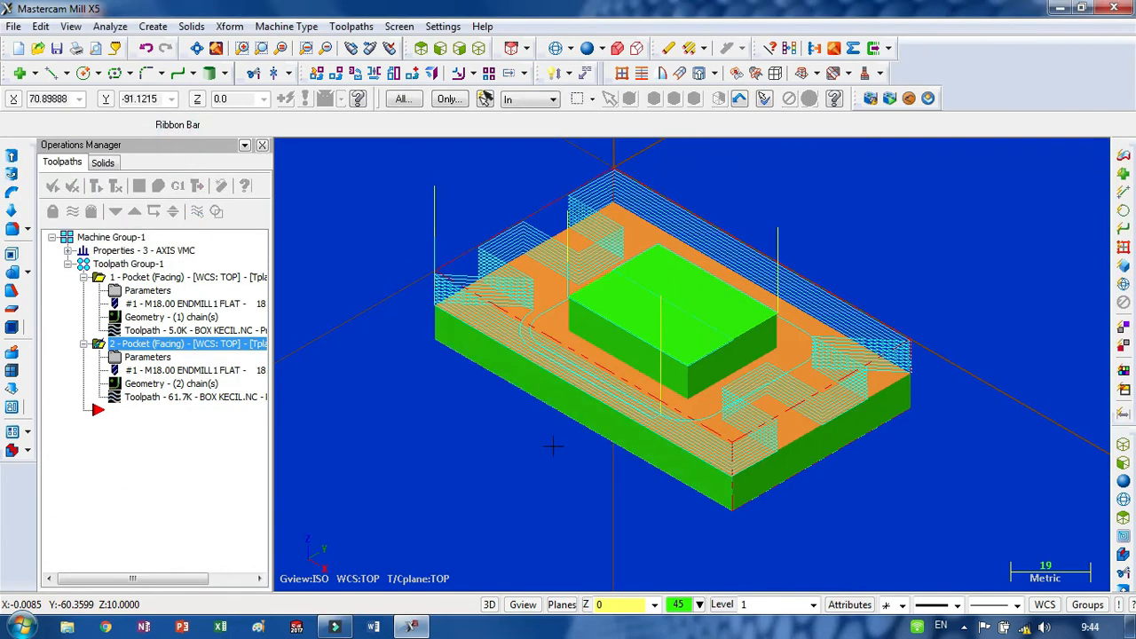
Examine the gap between the toolpath and the island's walls and floor in front, near-top and isometric views
right_click(554, 185)
click(603, 340)
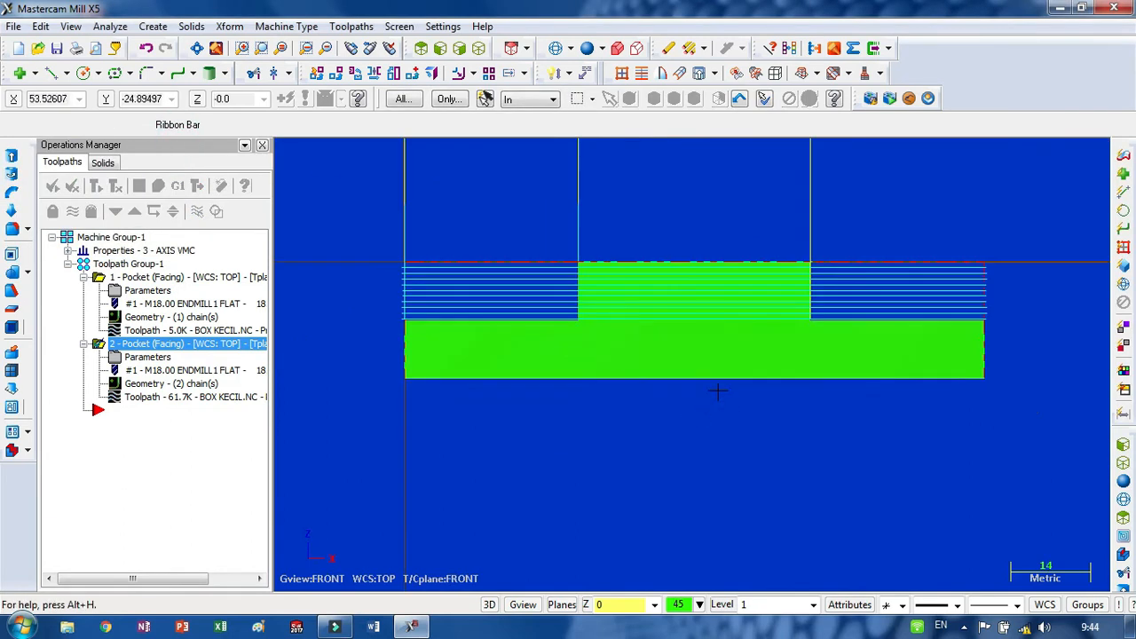
scroll(715, 314, up, 5)
scroll(994, 315, down, 2)
scroll(814, 362, down, 3)
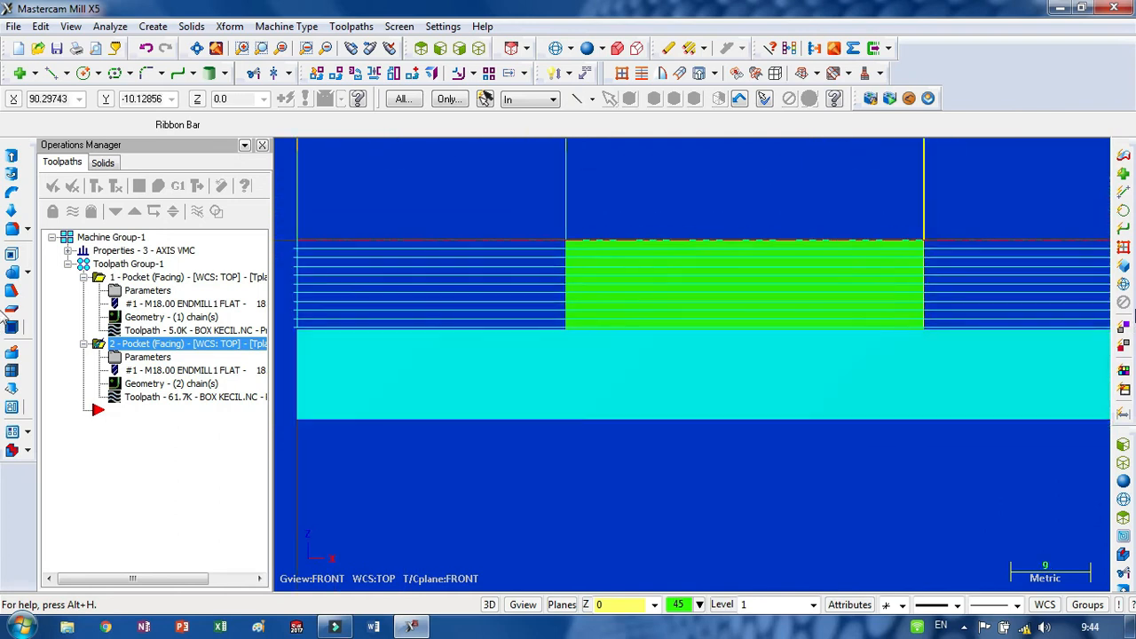
scroll(1029, 309, up, 6)
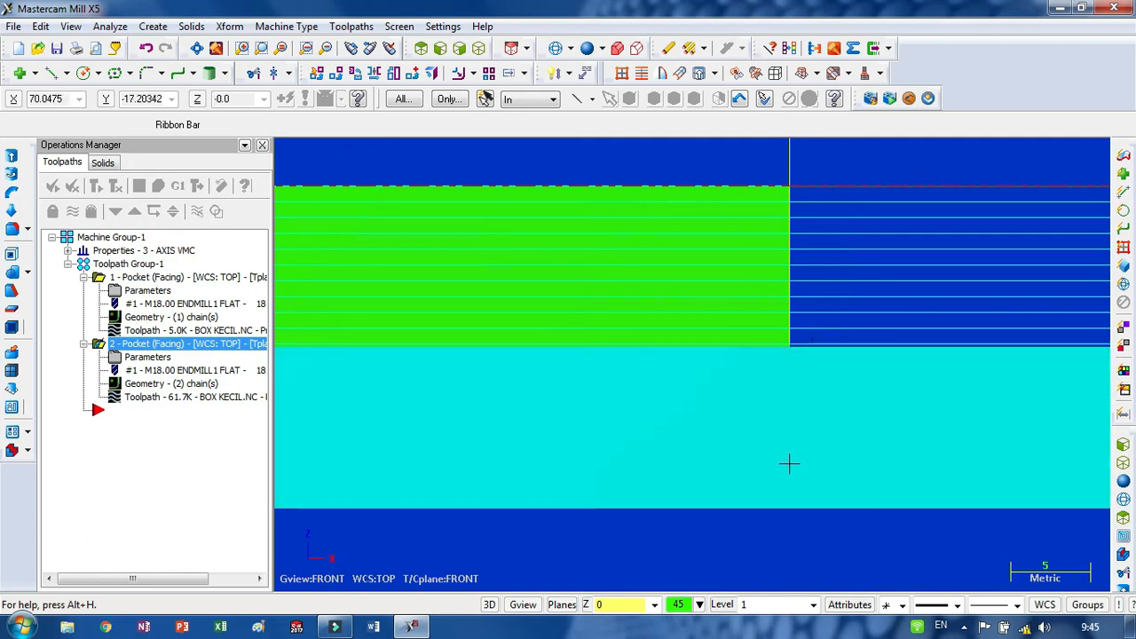
middle_drag(788, 462, 783, 548)
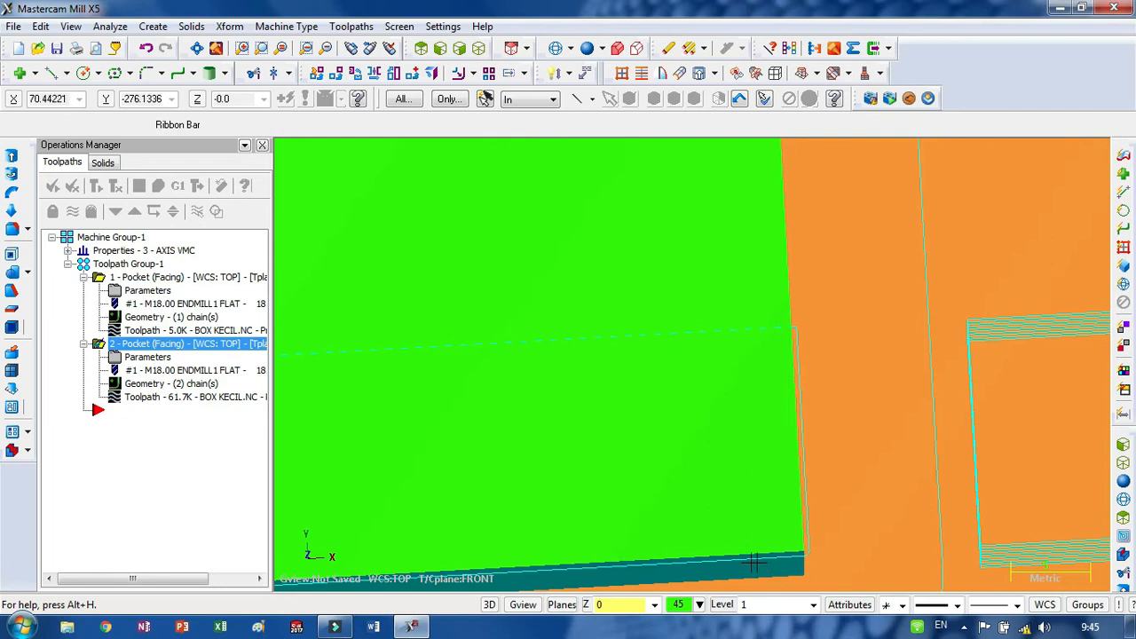
right_click(774, 423)
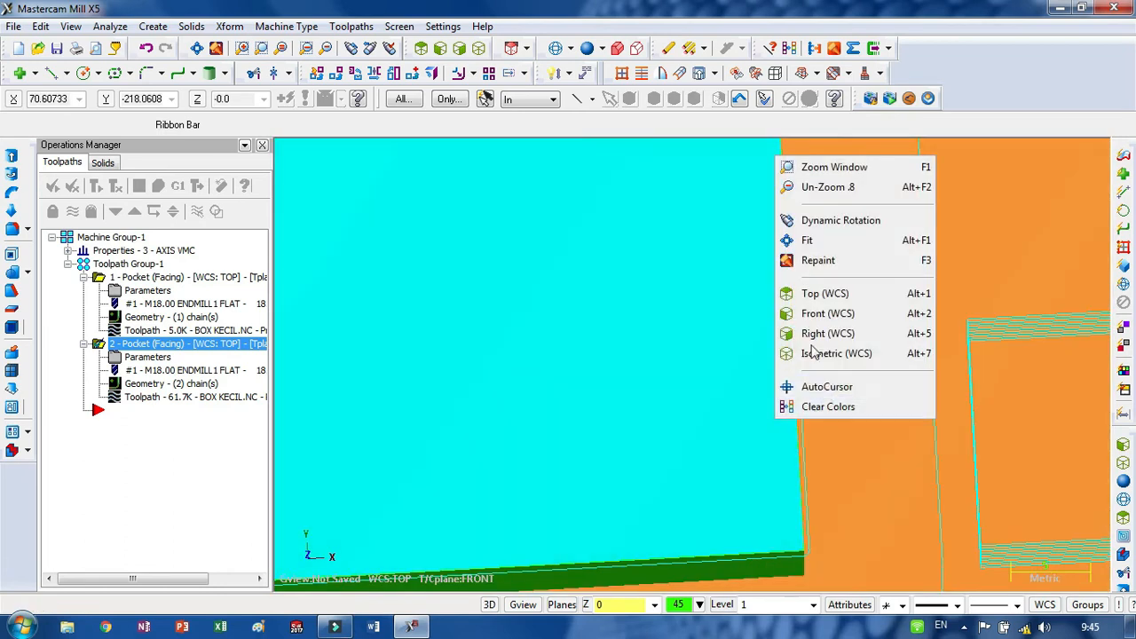
click(807, 241)
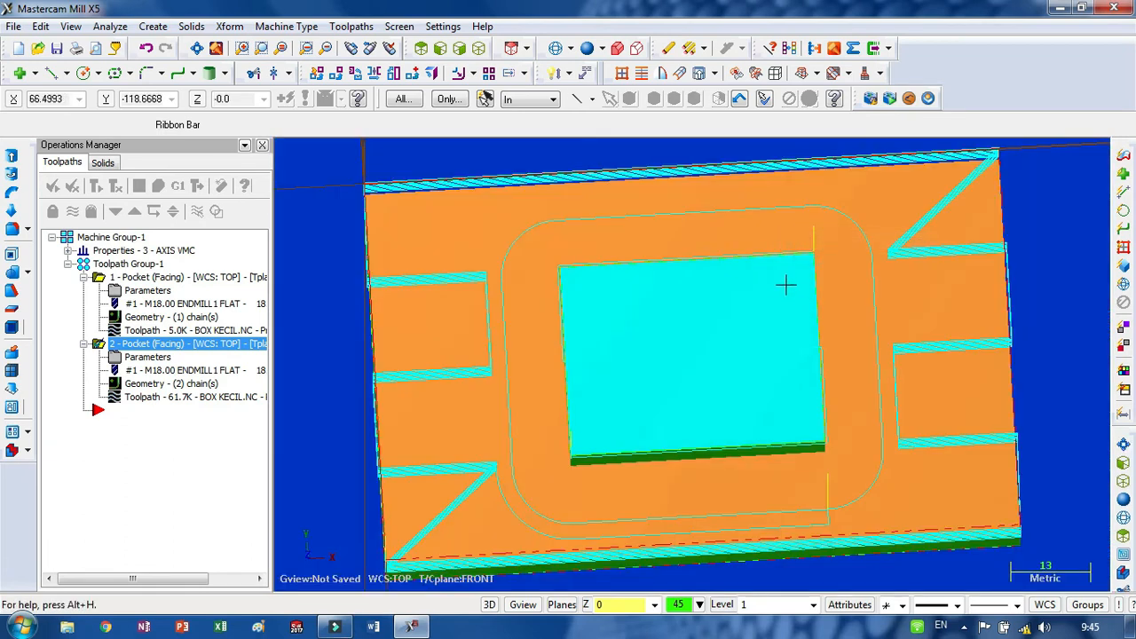
right_click(735, 306)
click(781, 522)
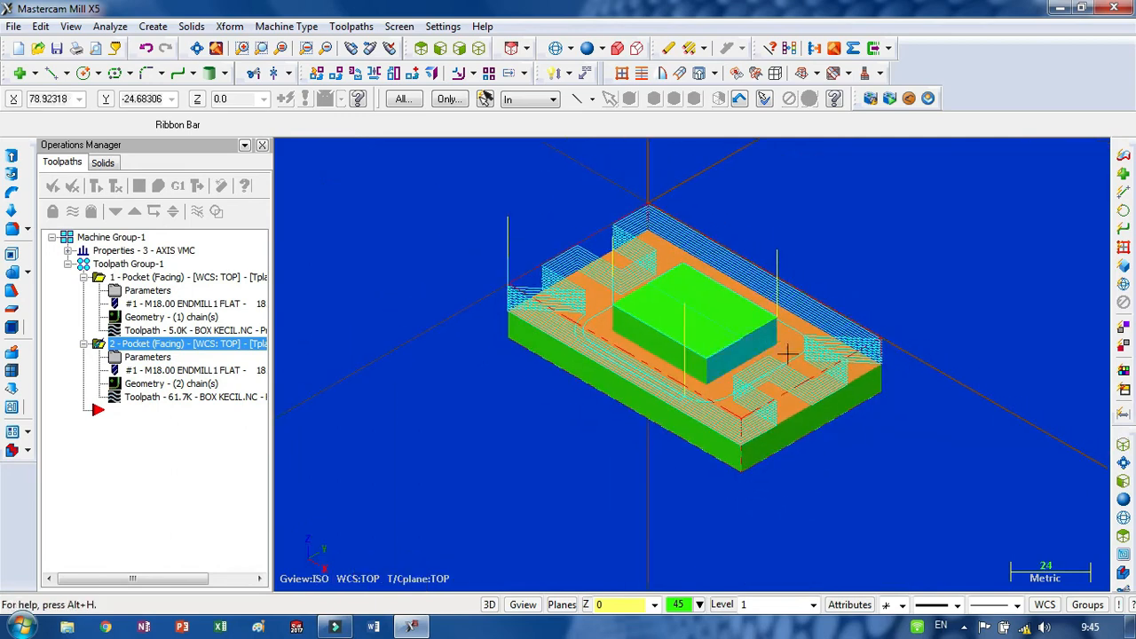
scroll(787, 354, up, 3)
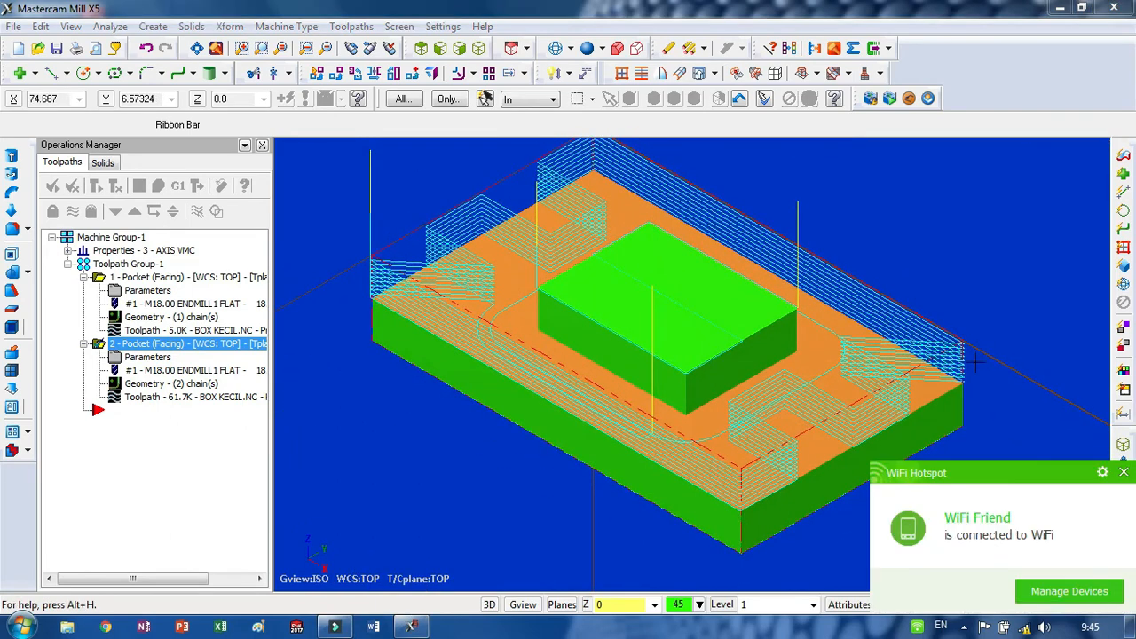
Enter PENGASARAN as the tool comment of the second pocket operation
click(160, 357)
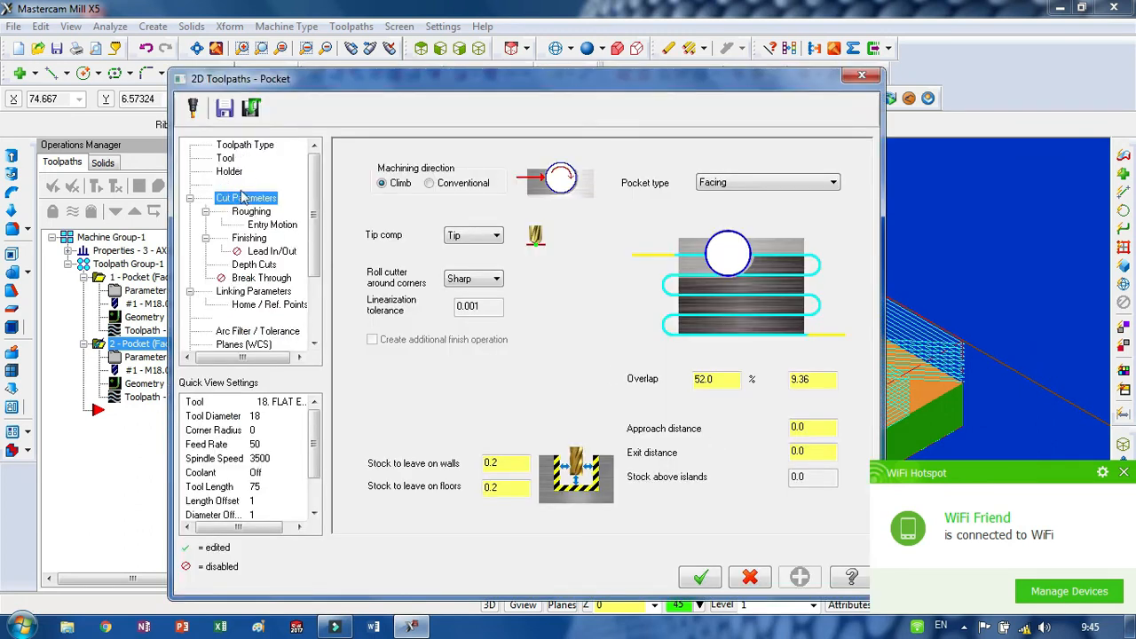
click(225, 159)
click(648, 473)
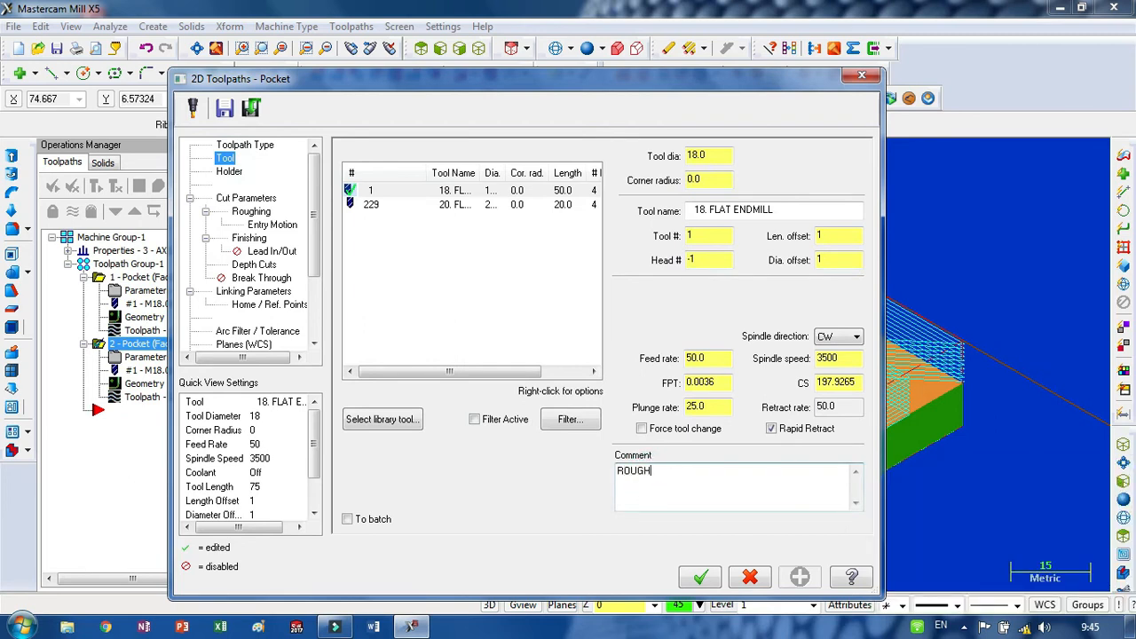
double_click(679, 473)
text(F)
click(700, 578)
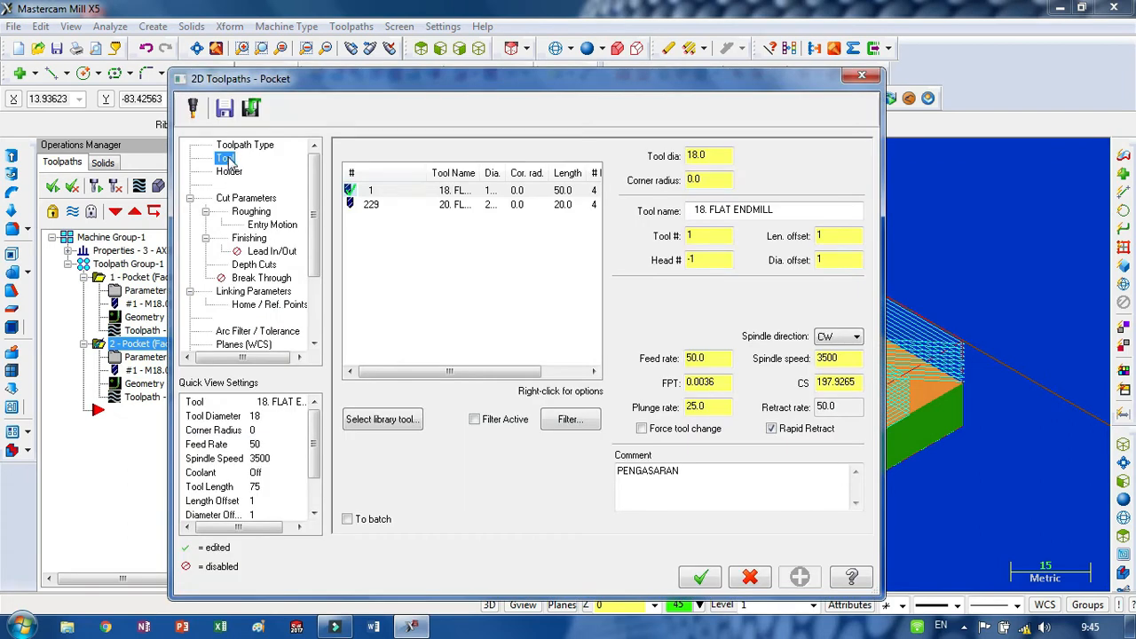
click(700, 578)
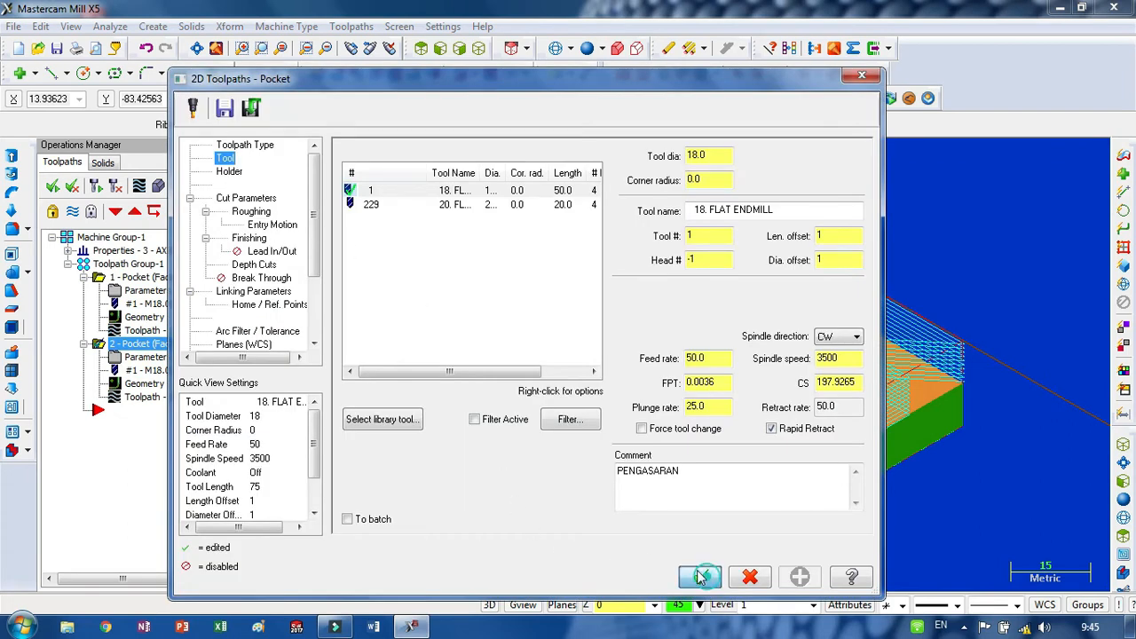
double_click(162, 372)
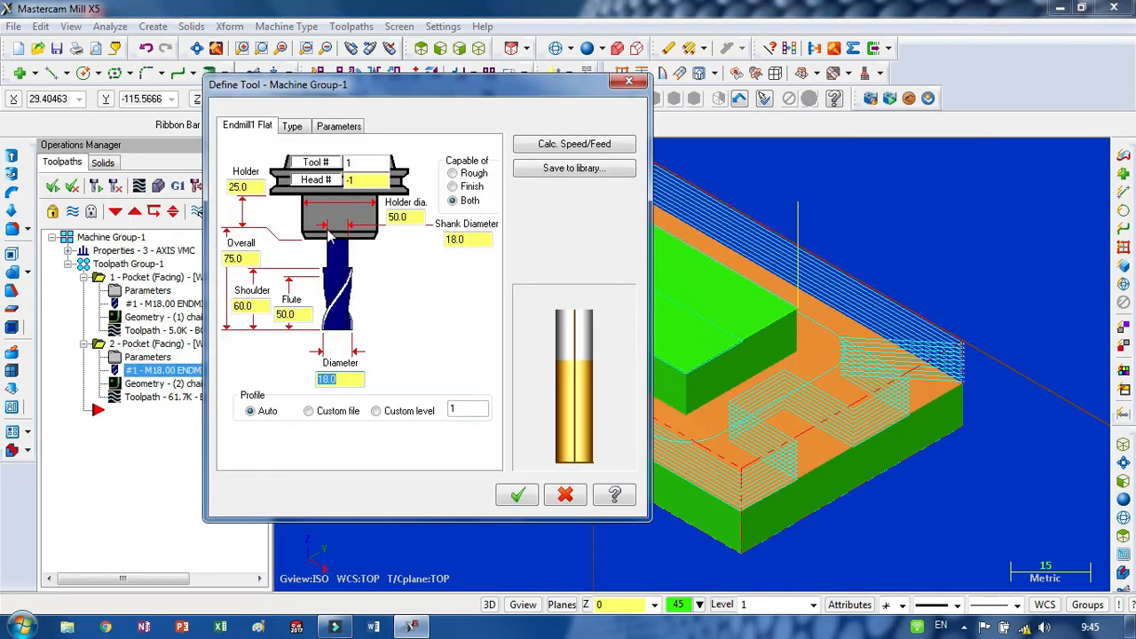
click(294, 127)
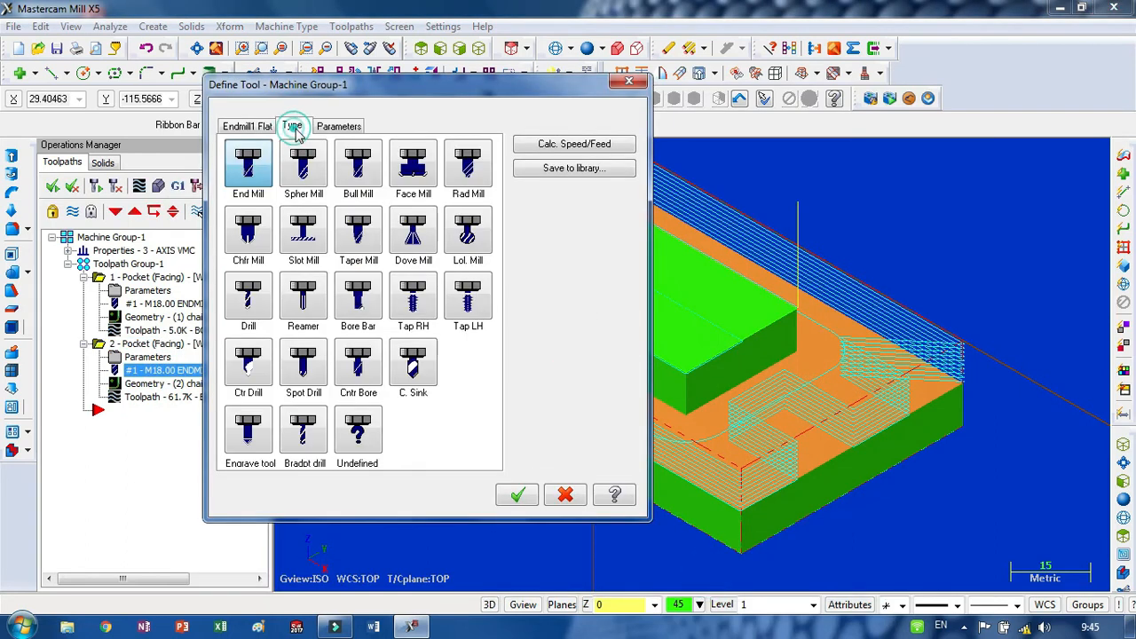
click(629, 80)
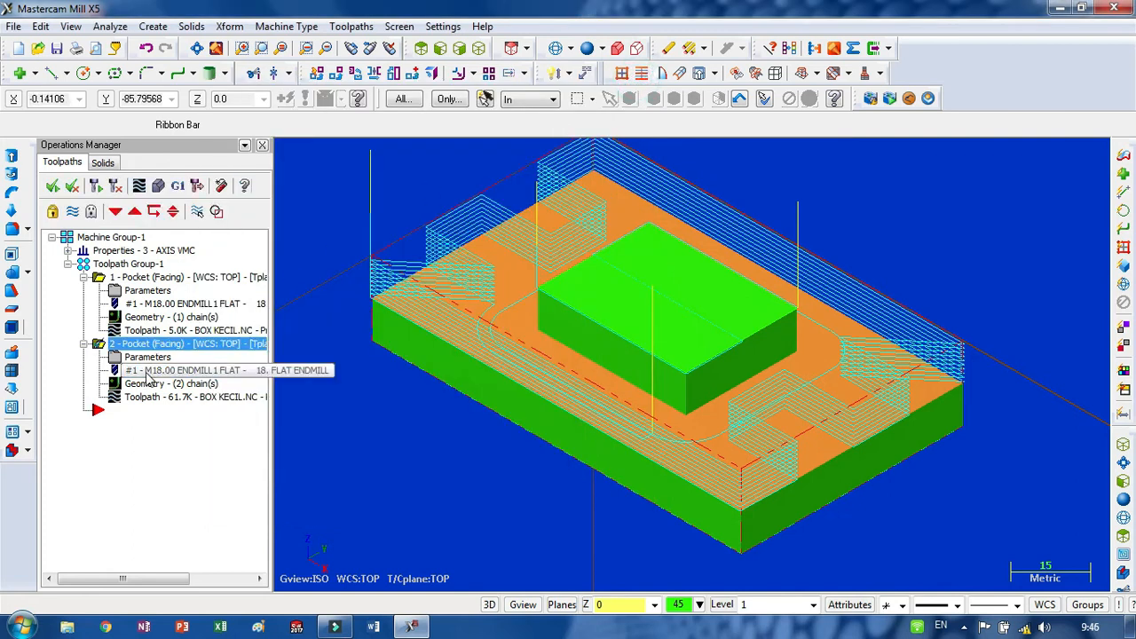
Set the 18 mm flat endmill's feed rate to 1200, plunge rate to 900 and retract rate to 3000 in its tool definition
double_click(149, 372)
click(330, 129)
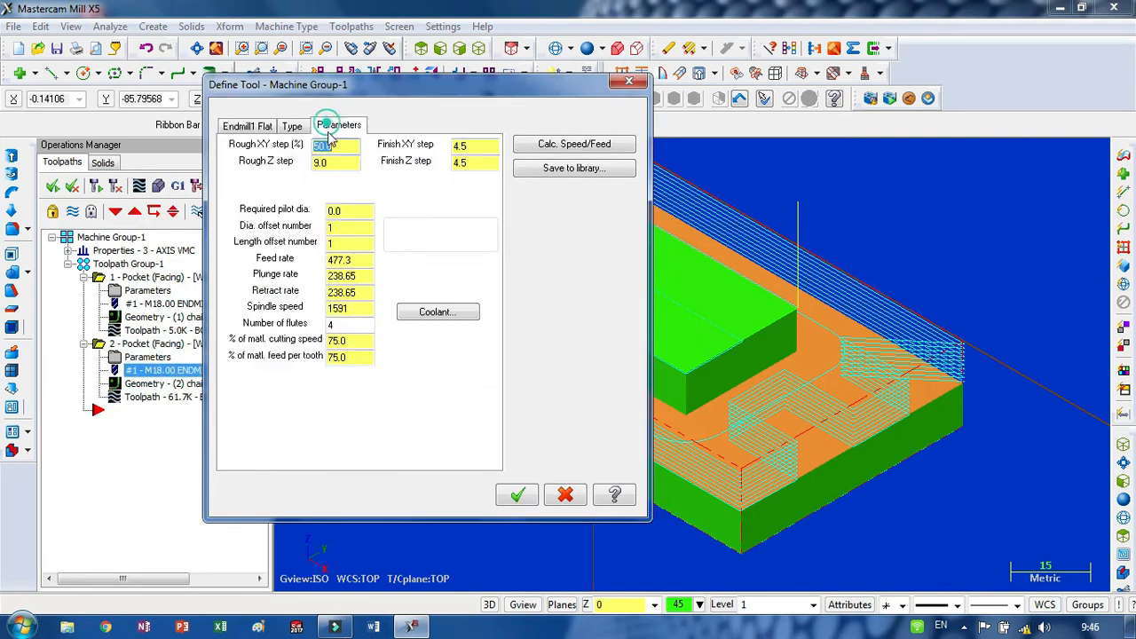
click(342, 259)
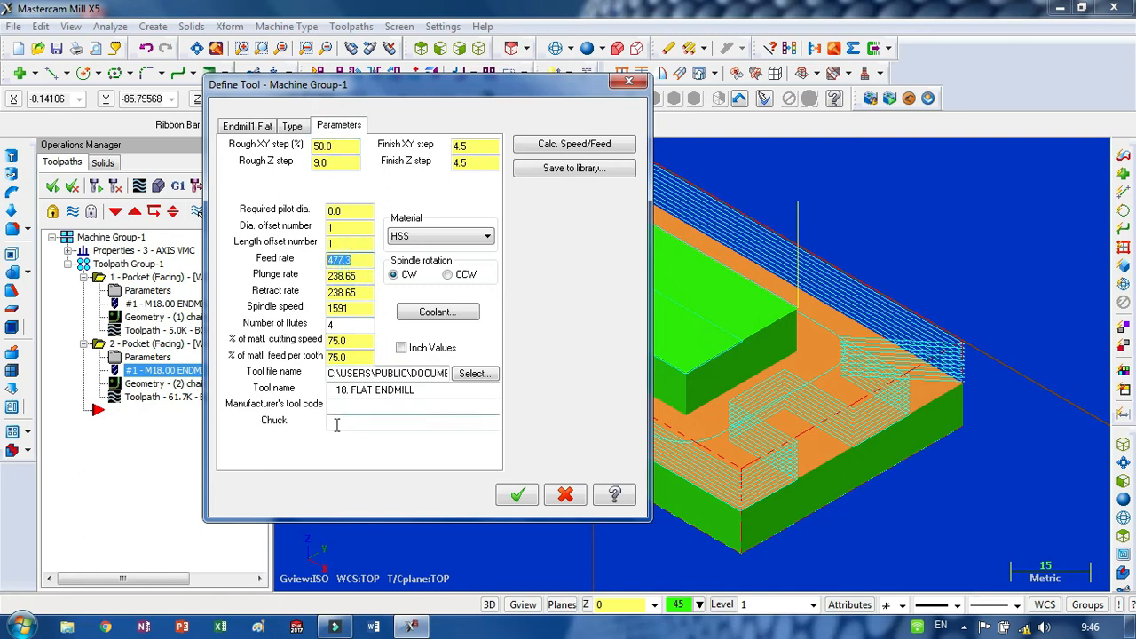
text(1200)
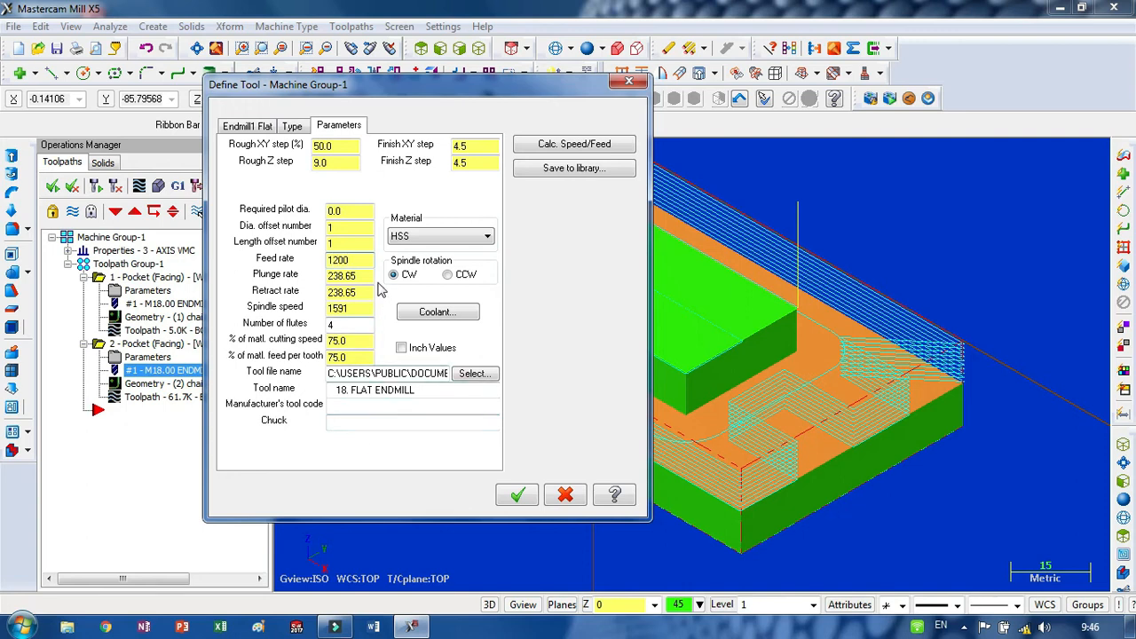
key(Tab)
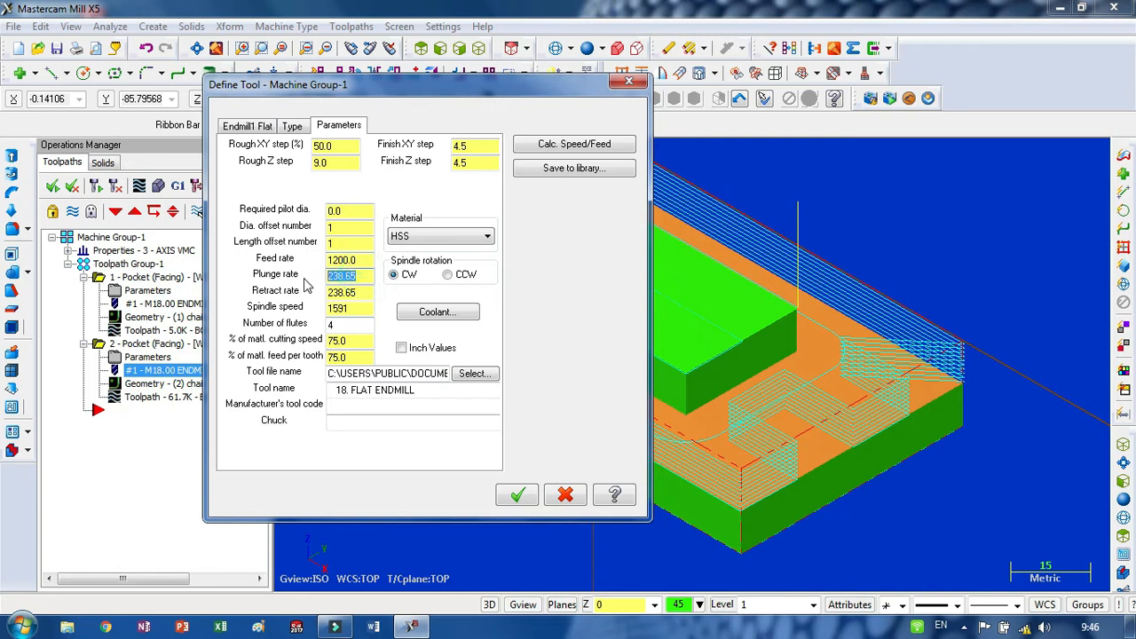
text(9000)
click(356, 292)
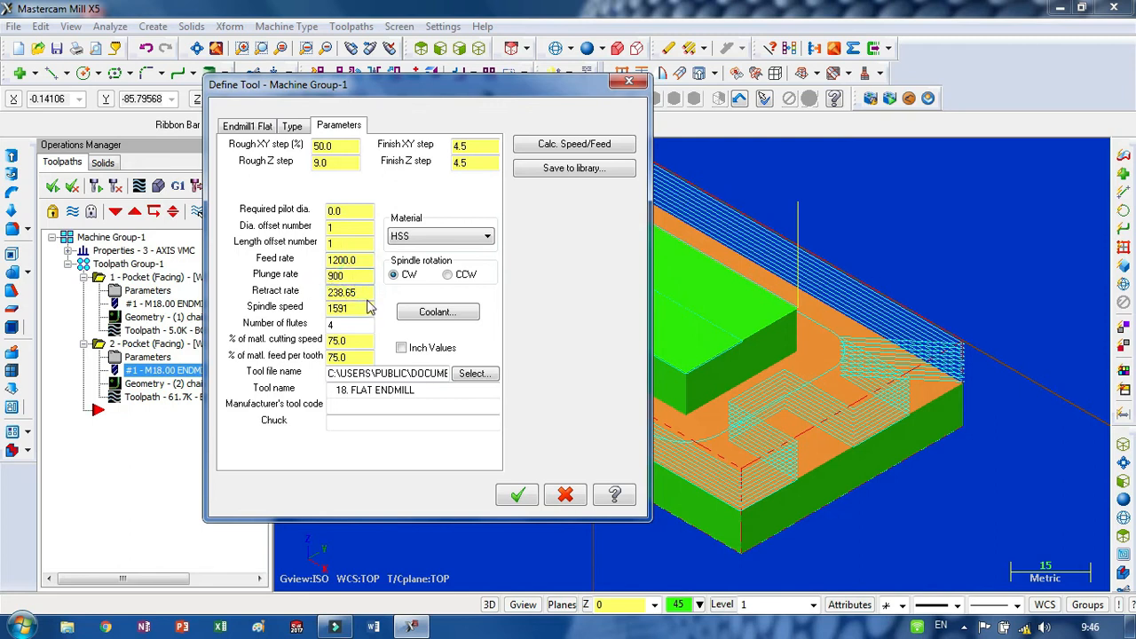
drag(366, 295, 300, 298)
text(3000)
key(Tab)
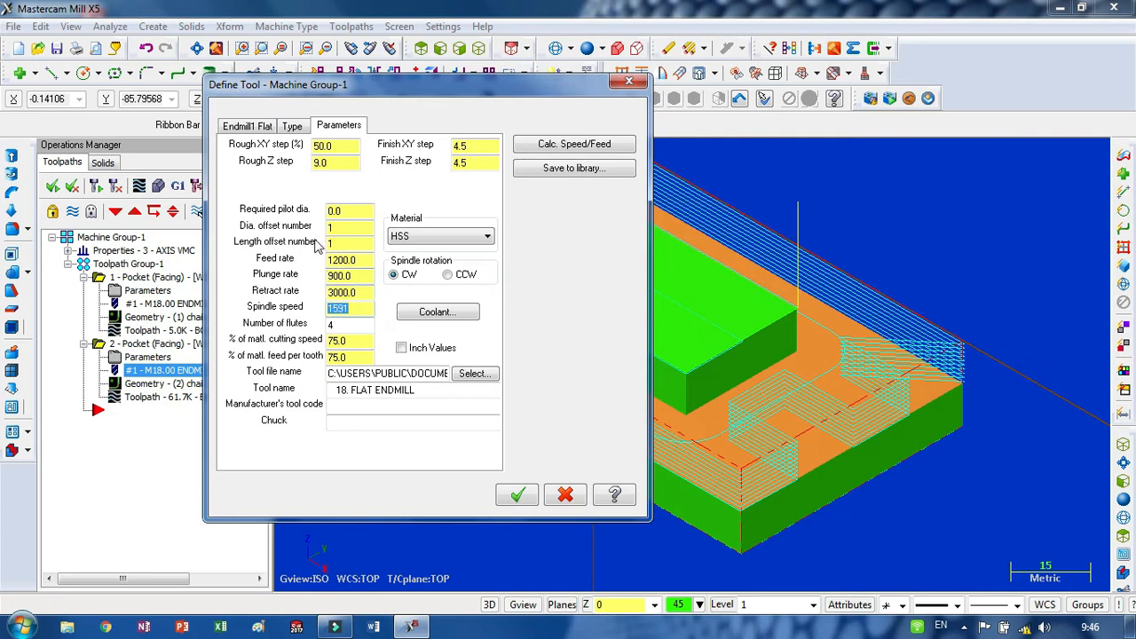
Accept the endmill's edited definition and update the tool together with all operations that use it
click(288, 126)
click(230, 126)
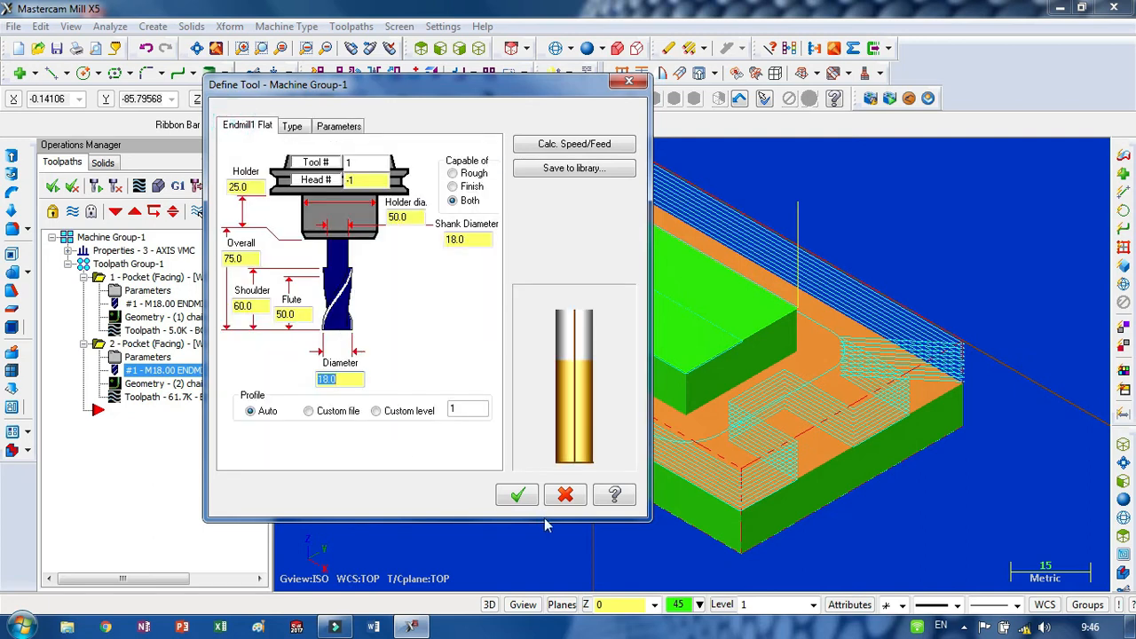
click(515, 496)
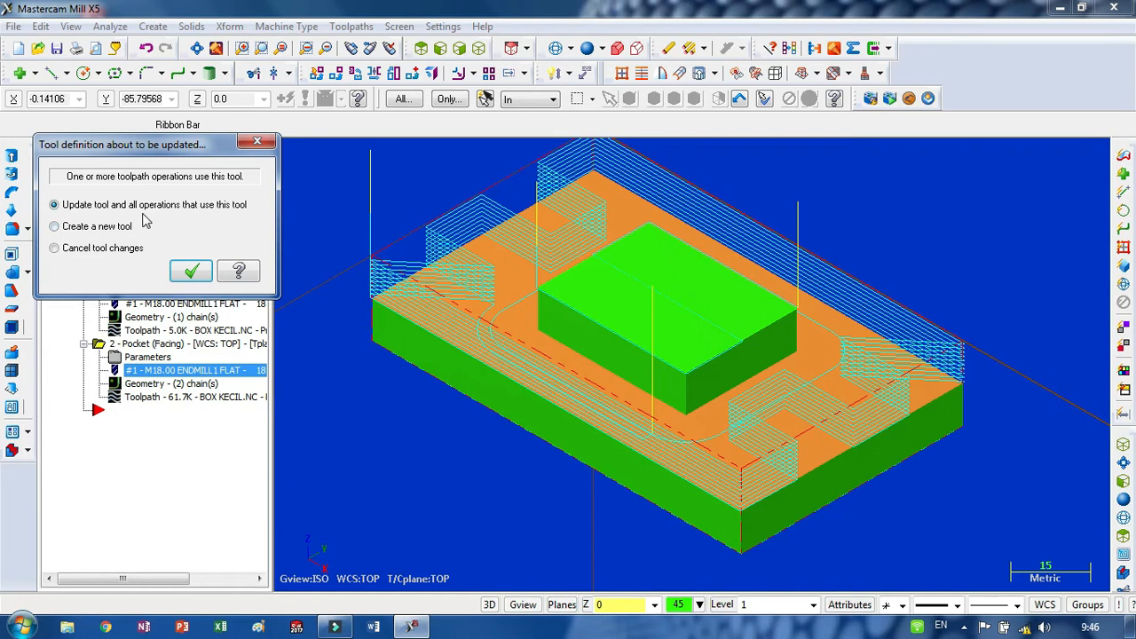
click(190, 270)
click(315, 262)
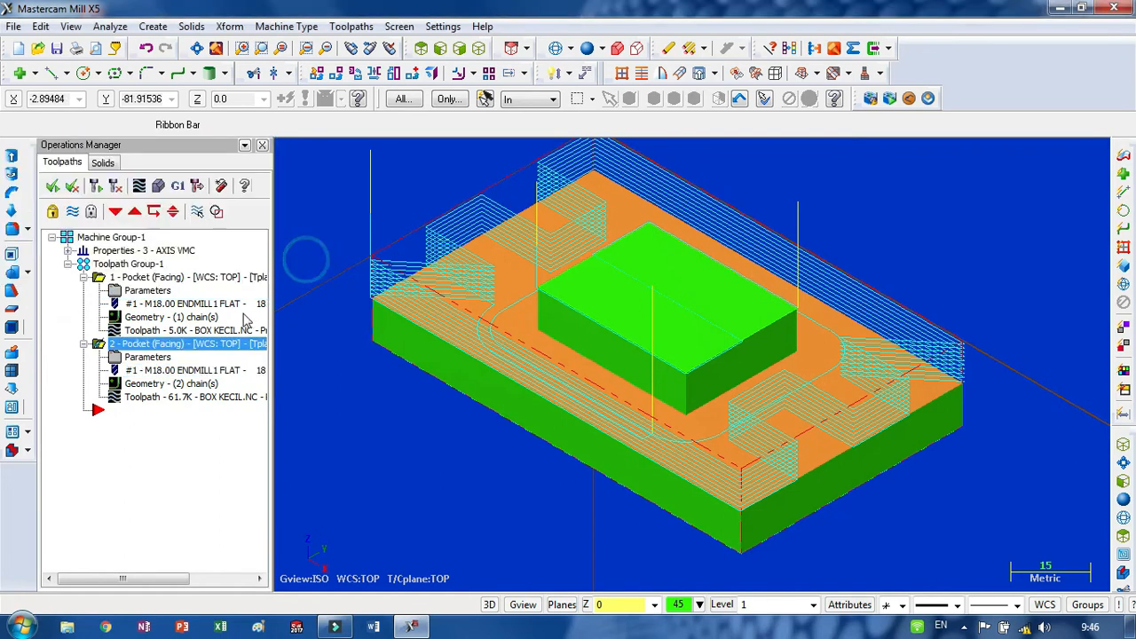
Check the feed, plunge and retract rates in the second pocket's tool definition
click(149, 374)
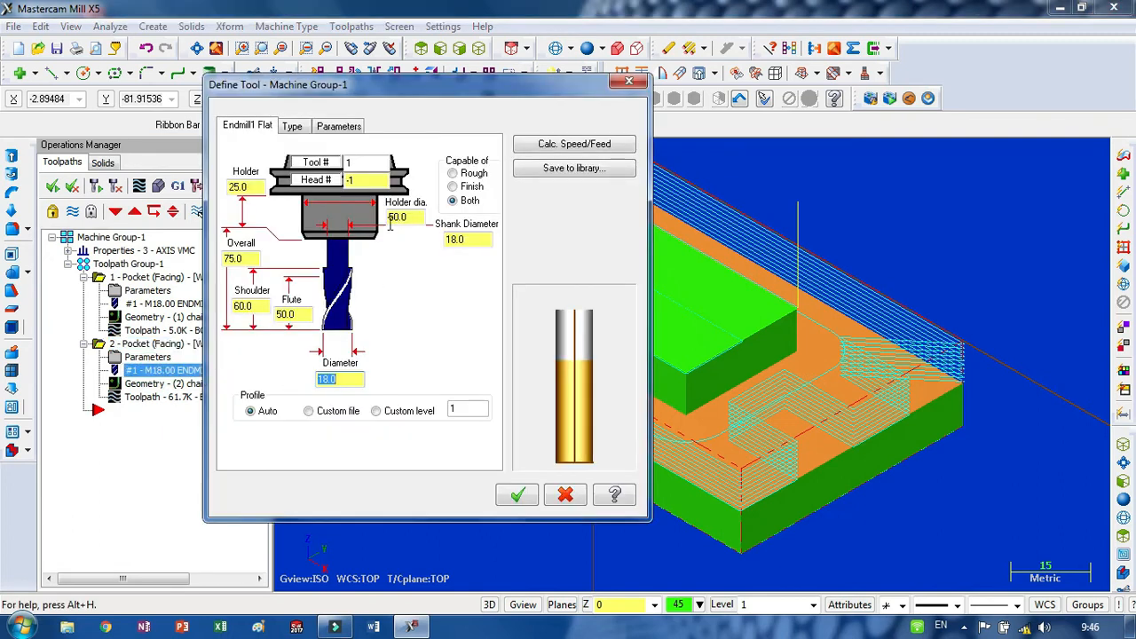
click(338, 126)
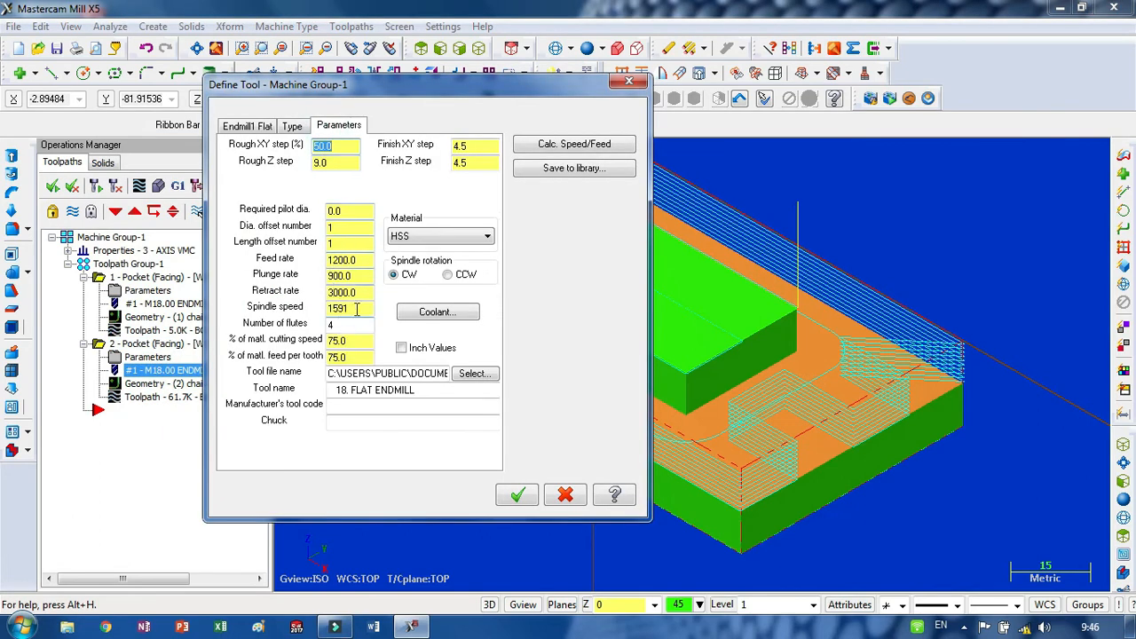
click(517, 494)
Select the second pocket operation and run its Verify simulation
click(119, 345)
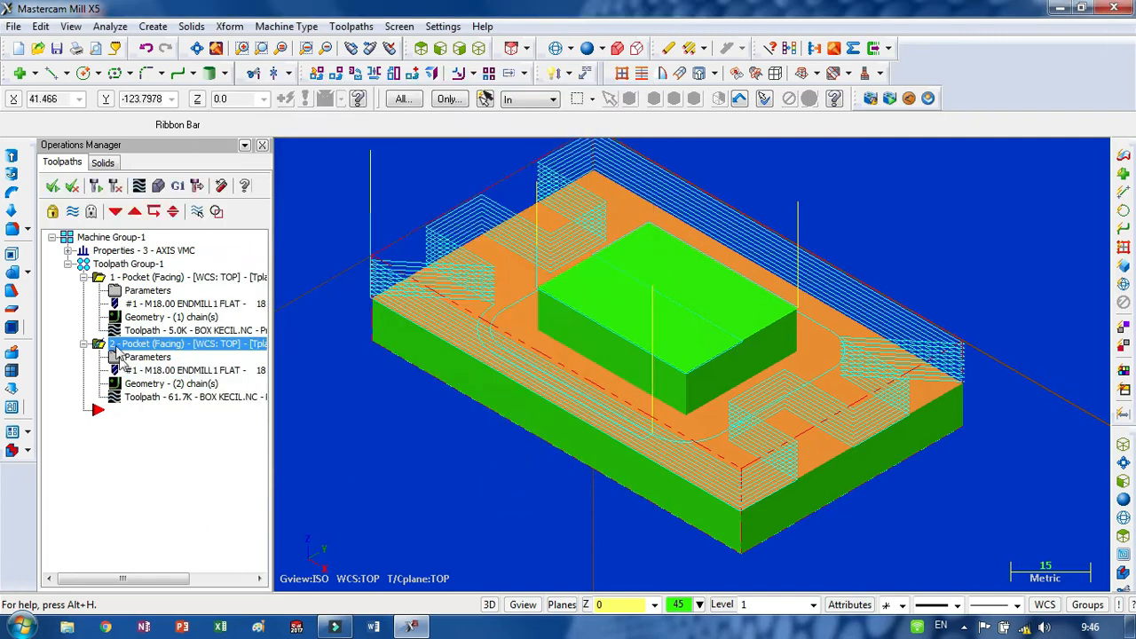
click(158, 186)
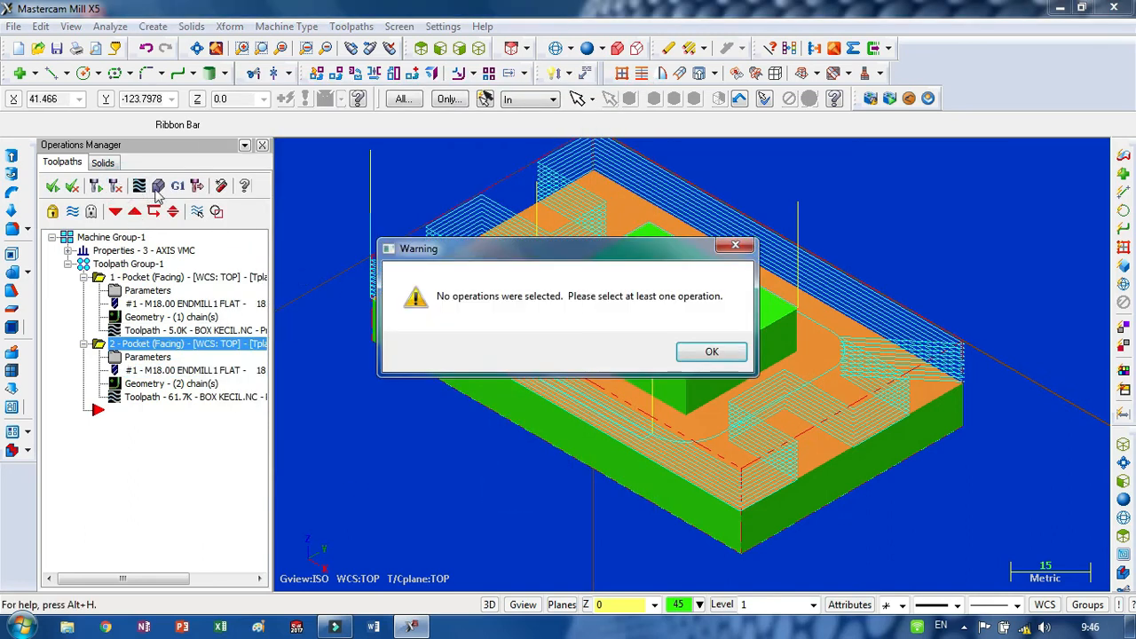
click(701, 353)
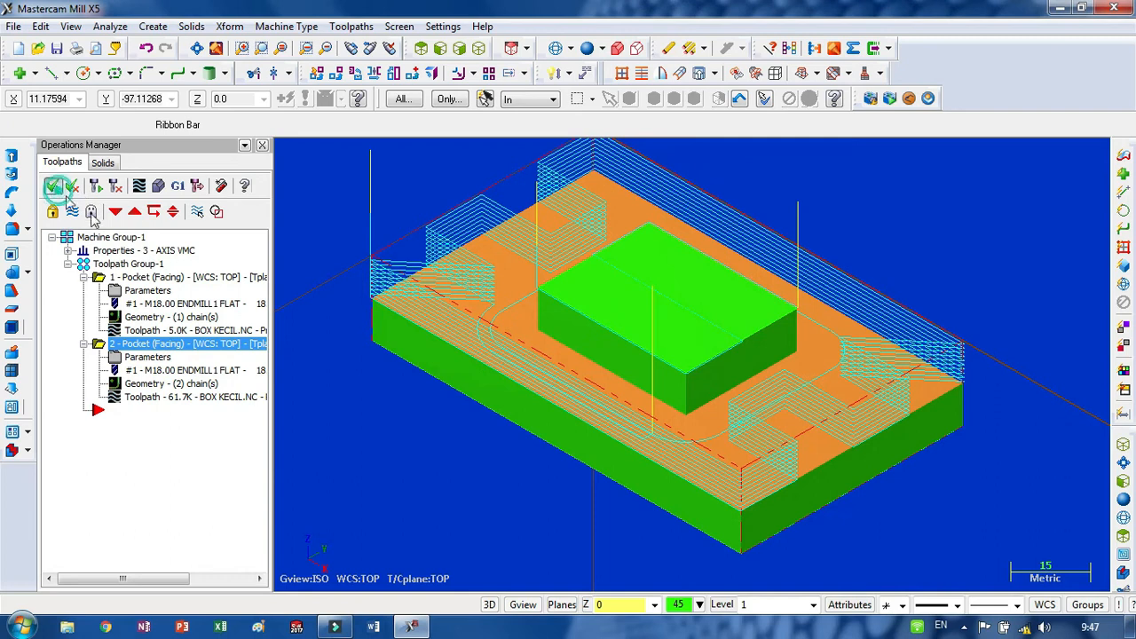
click(100, 279)
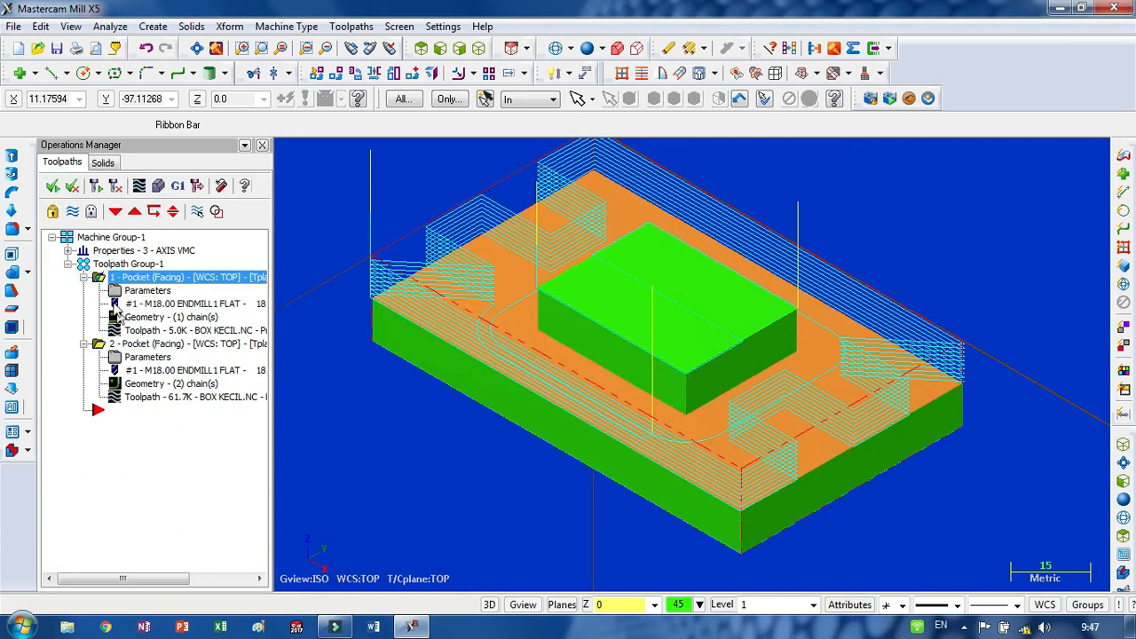
click(98, 344)
click(158, 185)
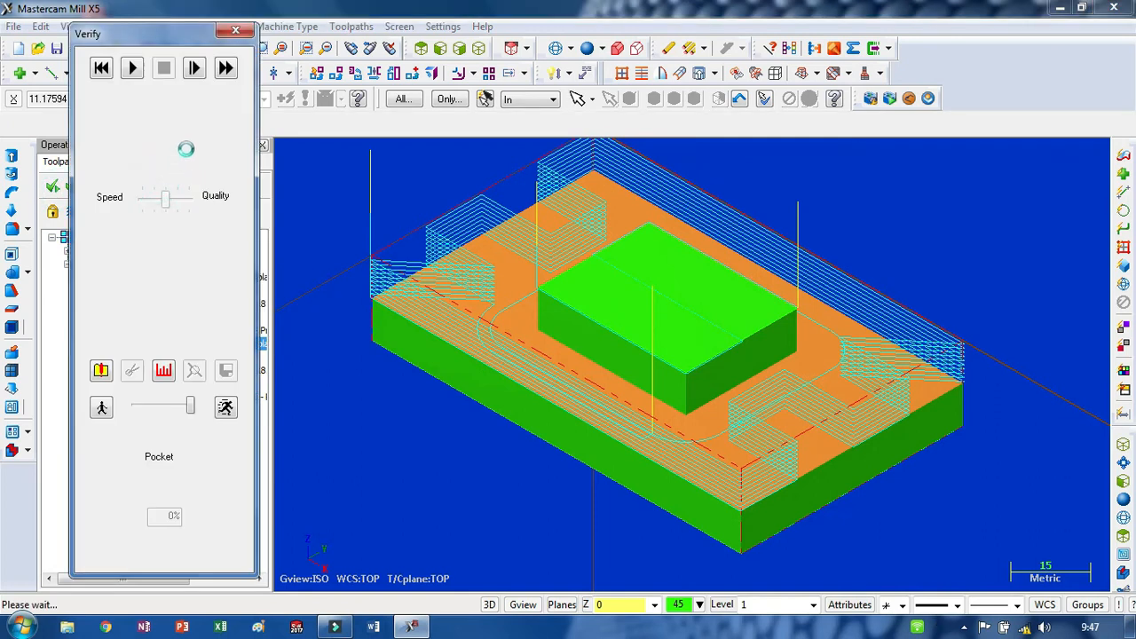
click(132, 68)
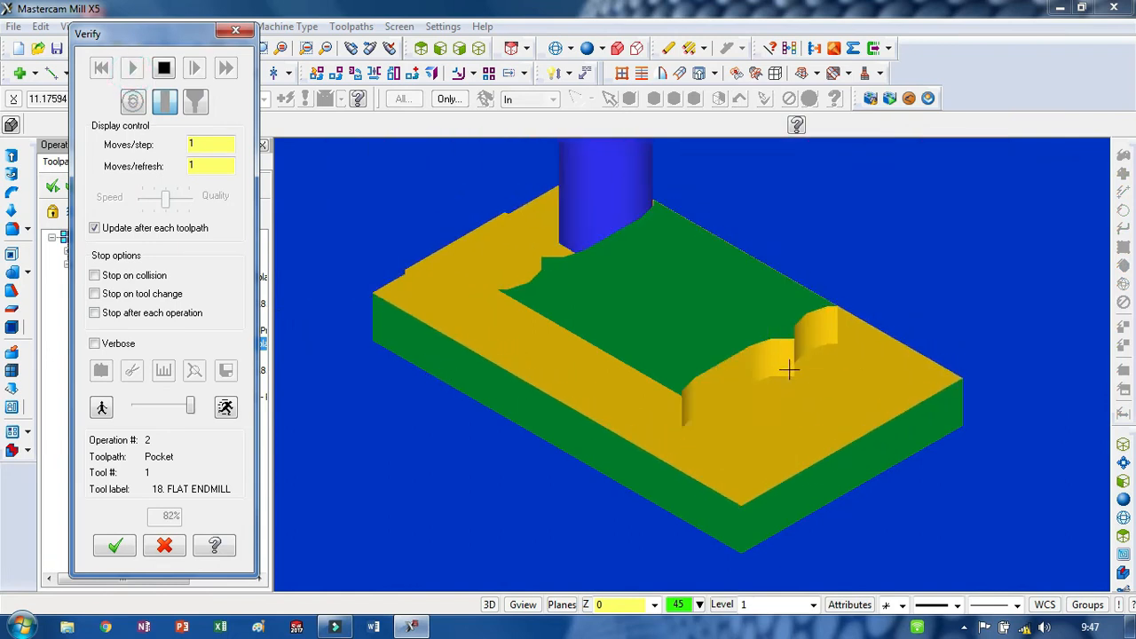
Replay the Verify simulation at a slower speed, stop it partway to examine the cut around the island, and close Verify
click(158, 405)
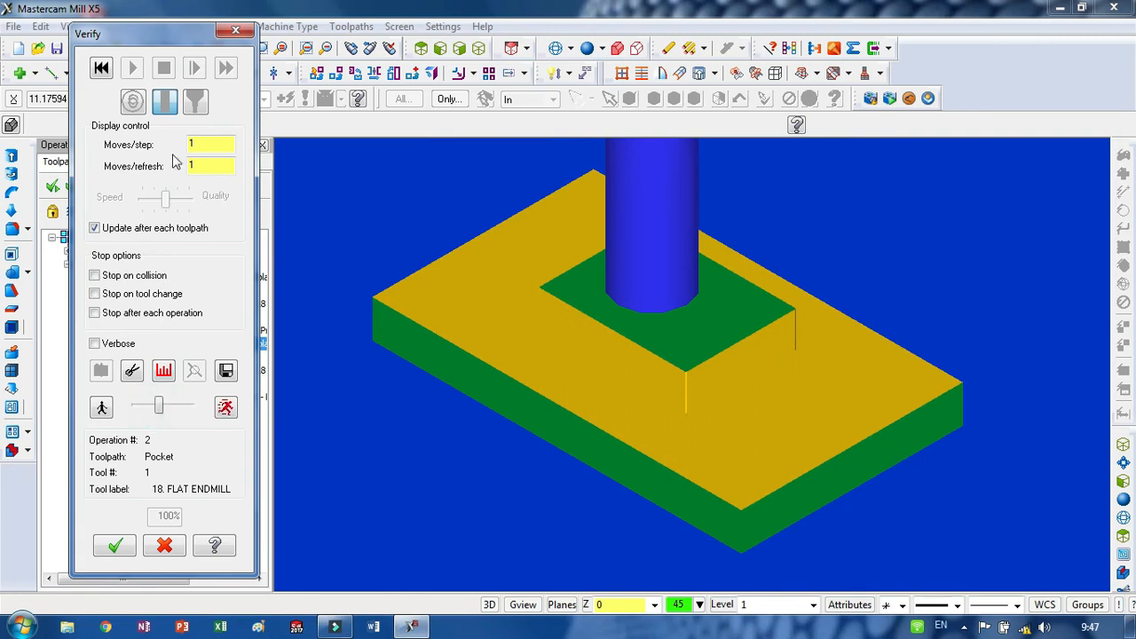
click(101, 69)
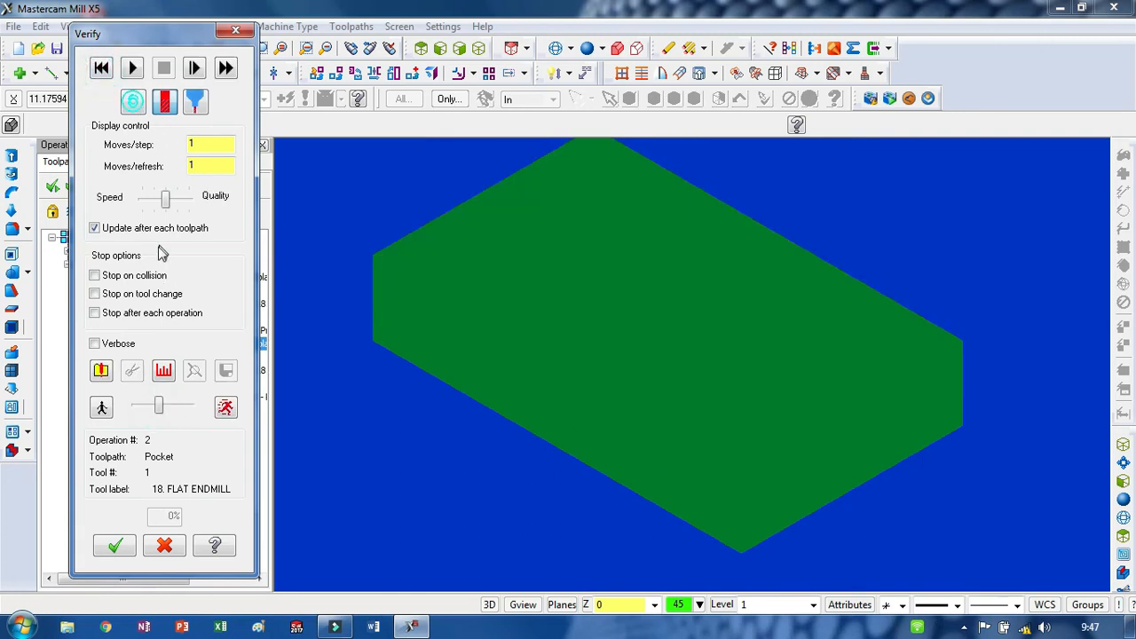
click(133, 69)
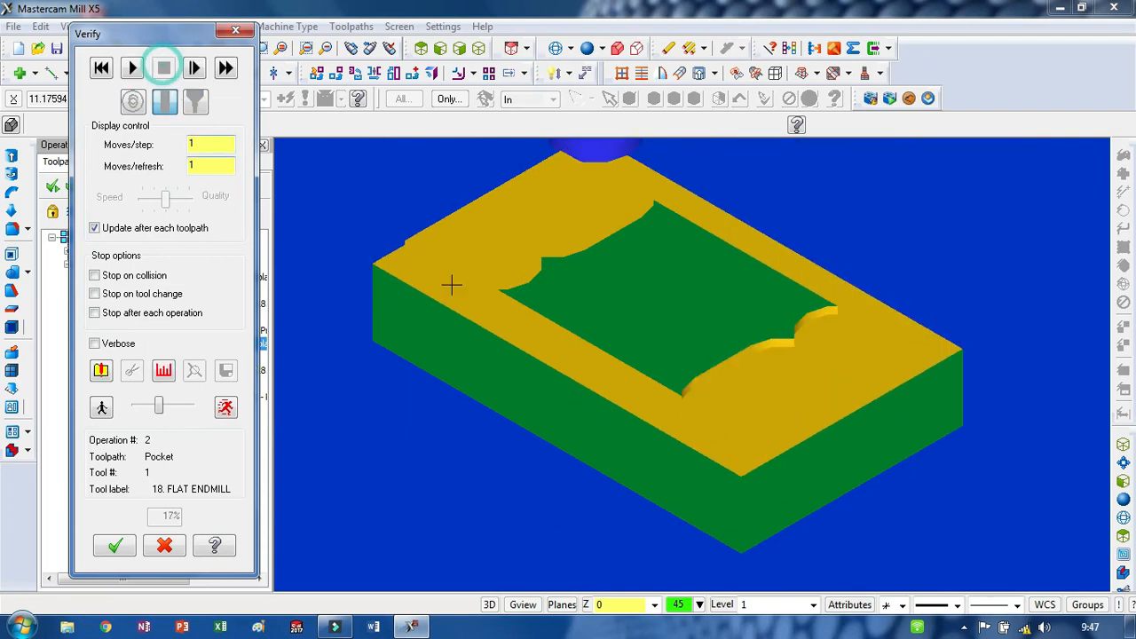
click(163, 68)
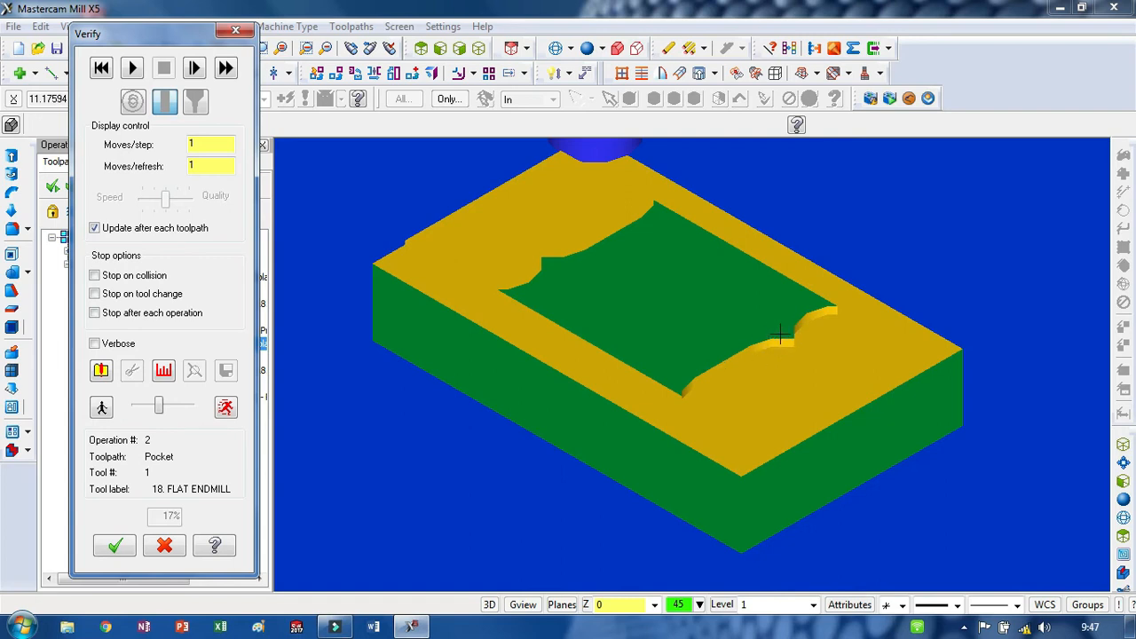
click(115, 545)
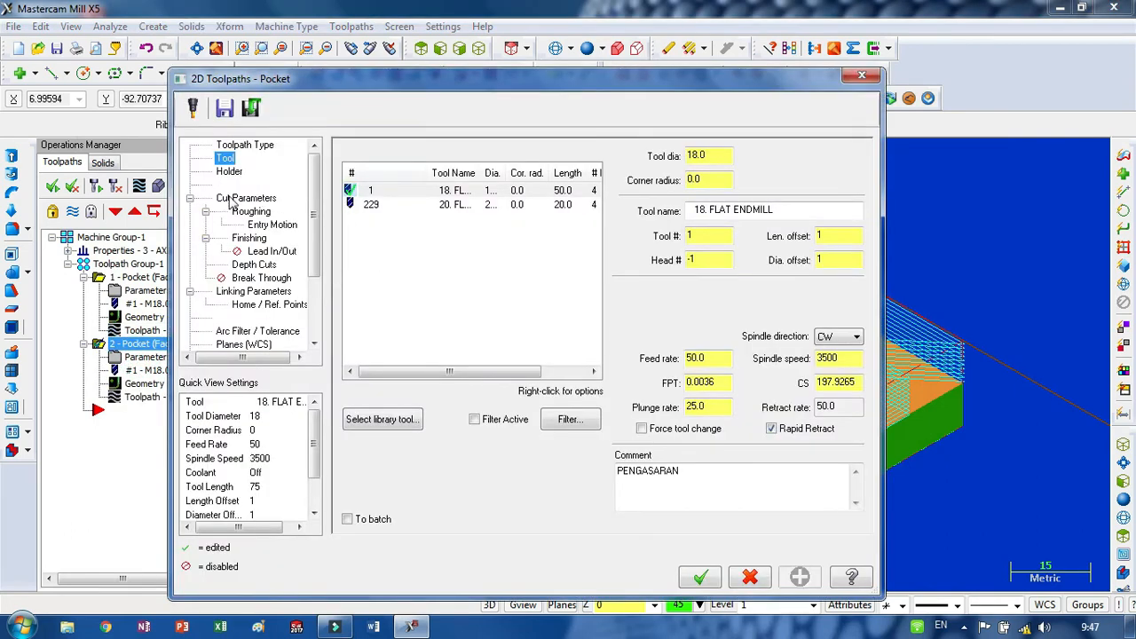
Review the second pocket's cut parameters and roughing settings, including the cutting method and stepover
click(233, 198)
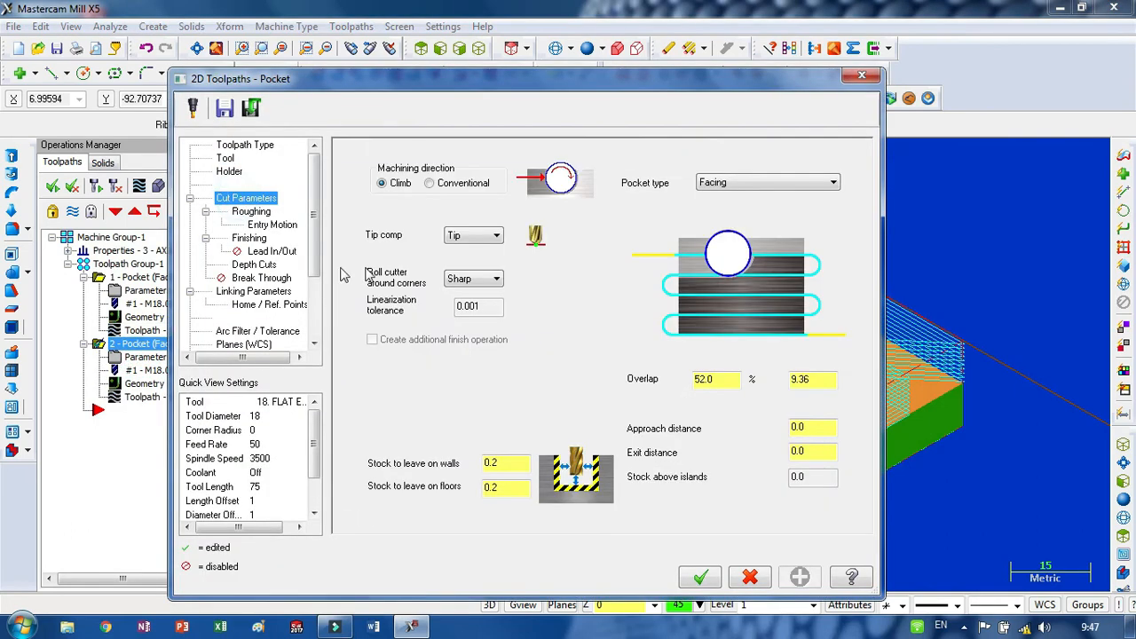
click(252, 212)
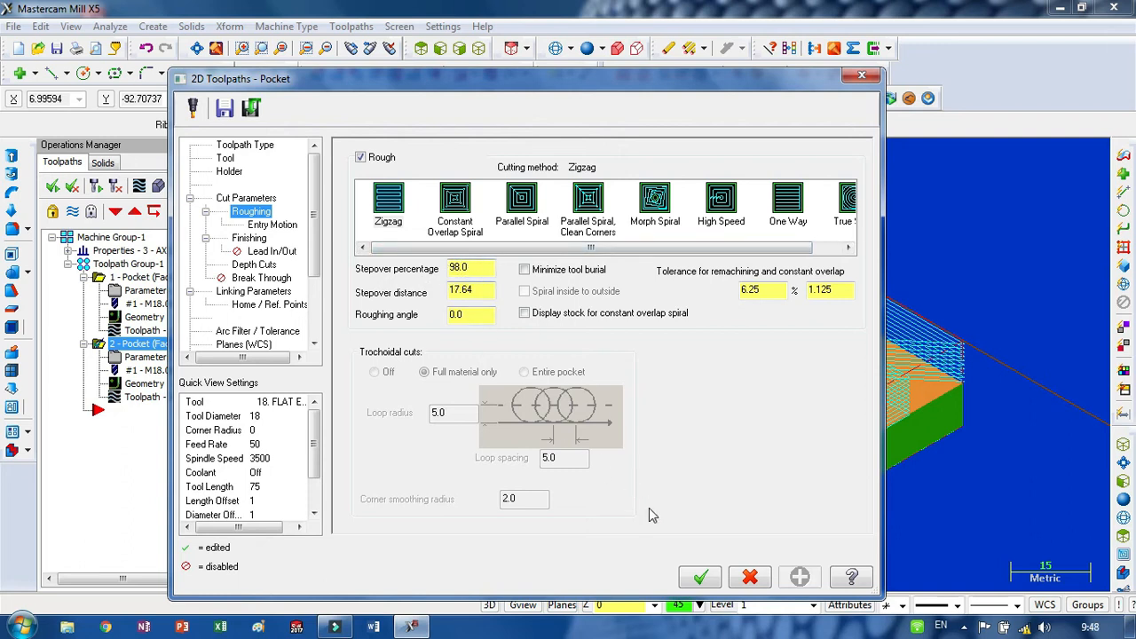
click(700, 578)
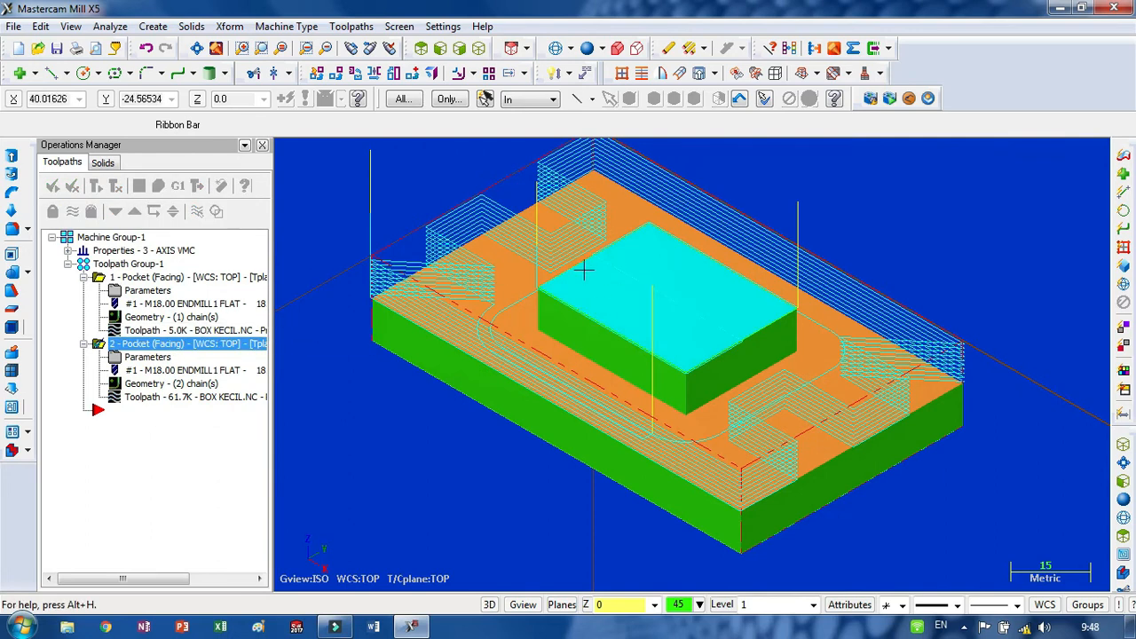
Verify the second pocket again, speeding up the simulation until it completes, and close Verify
click(171, 211)
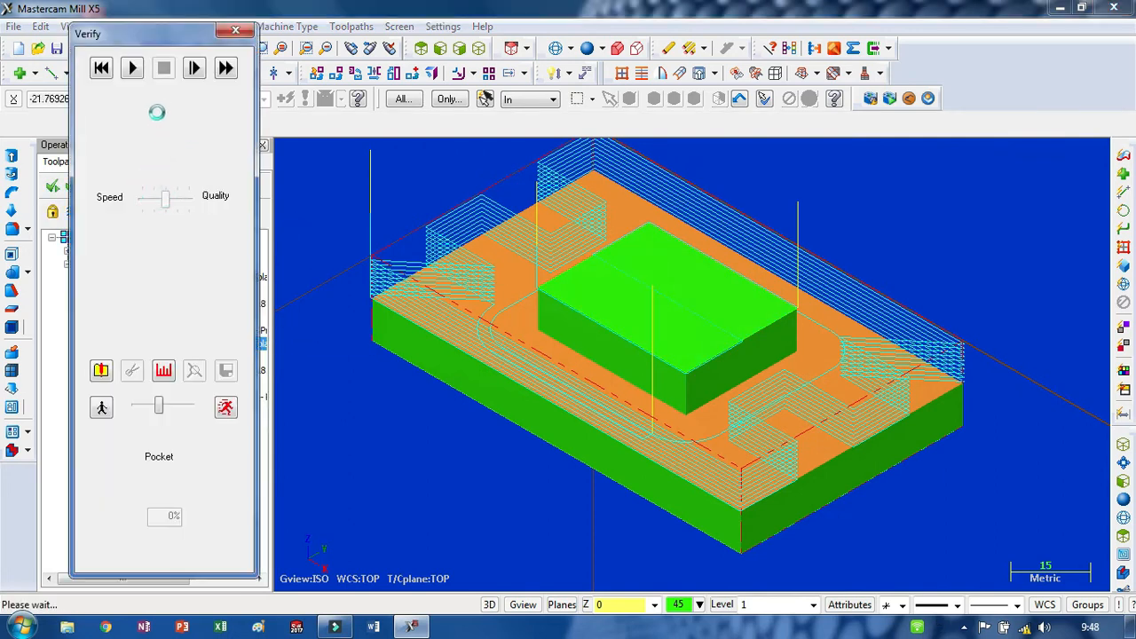
click(131, 69)
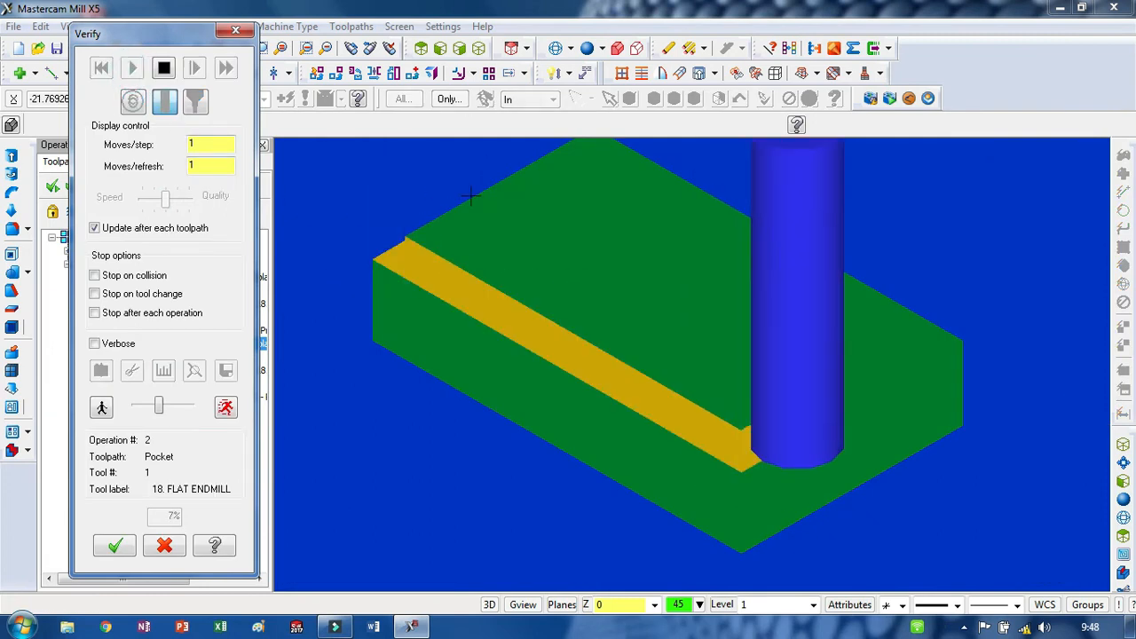
click(160, 406)
drag(165, 407, 186, 407)
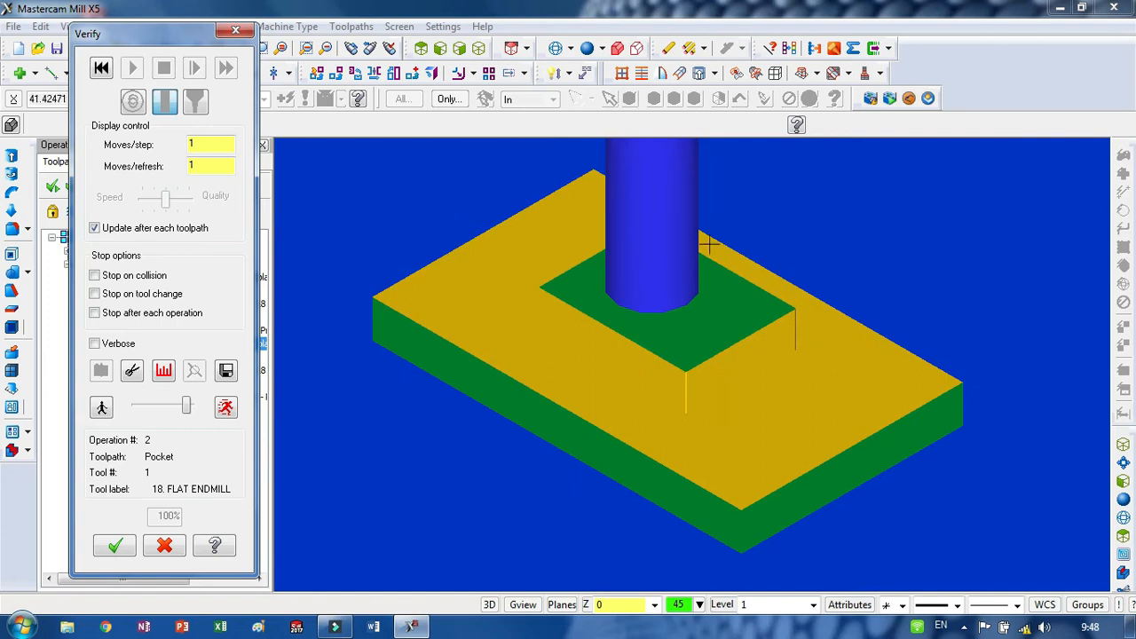
click(115, 545)
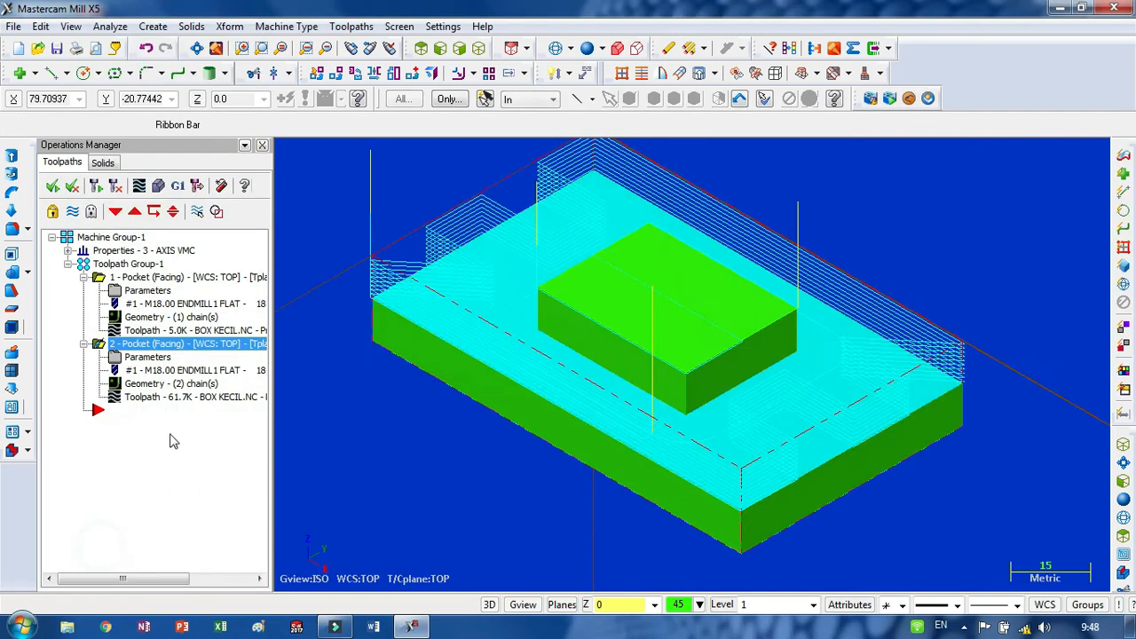
Enable finishing of the outer boundary in the second pocket's finishing settings and regenerate its toolpath
click(148, 358)
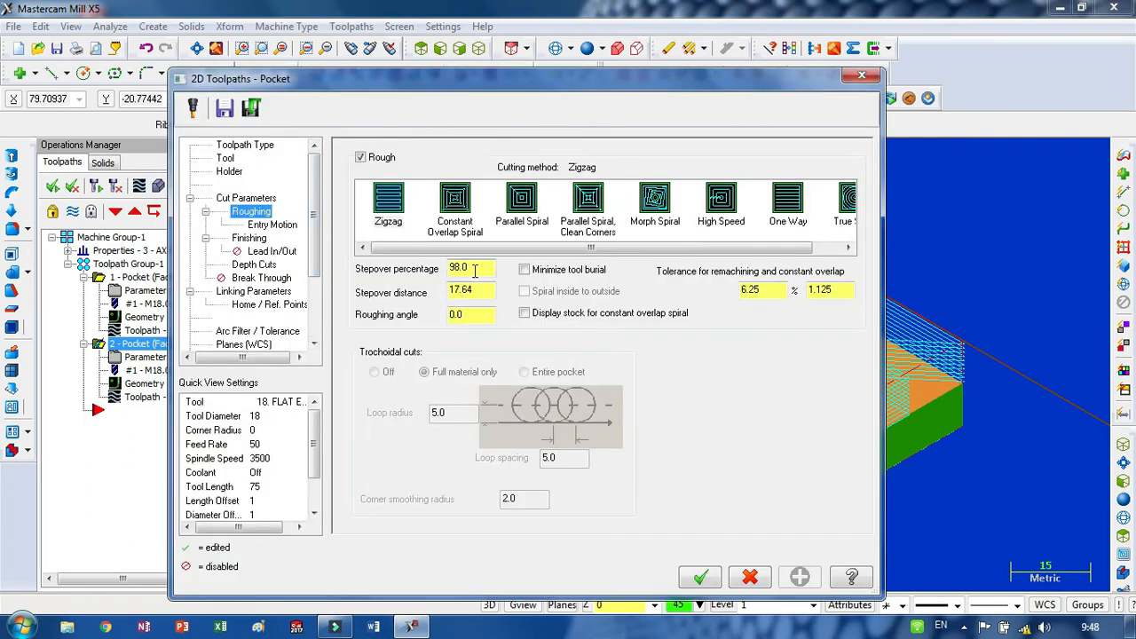
click(250, 238)
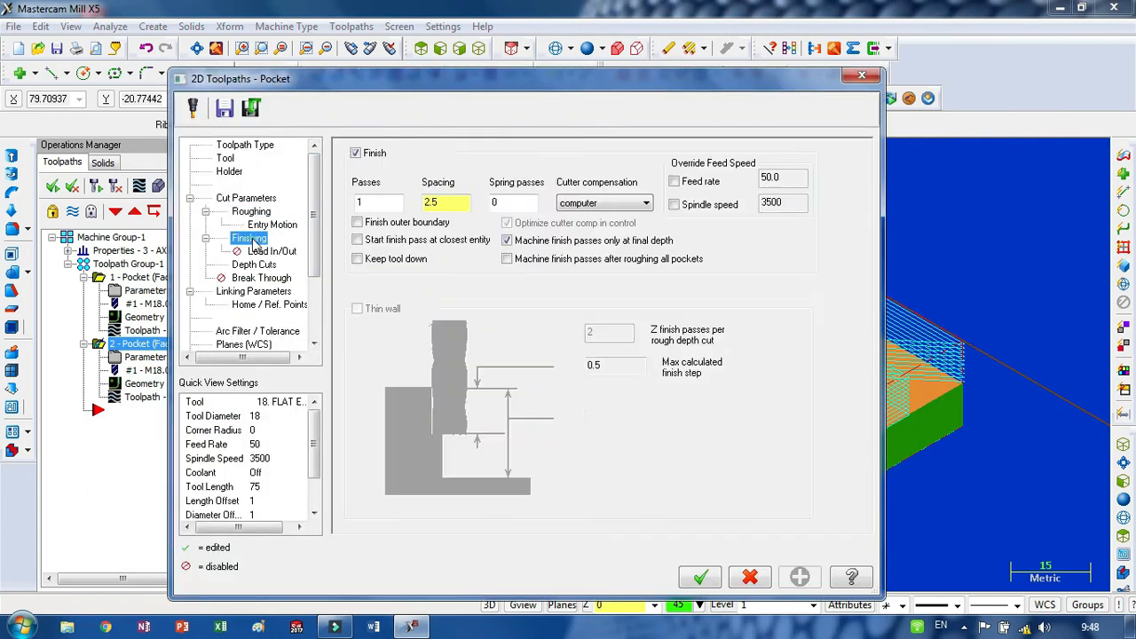
click(385, 225)
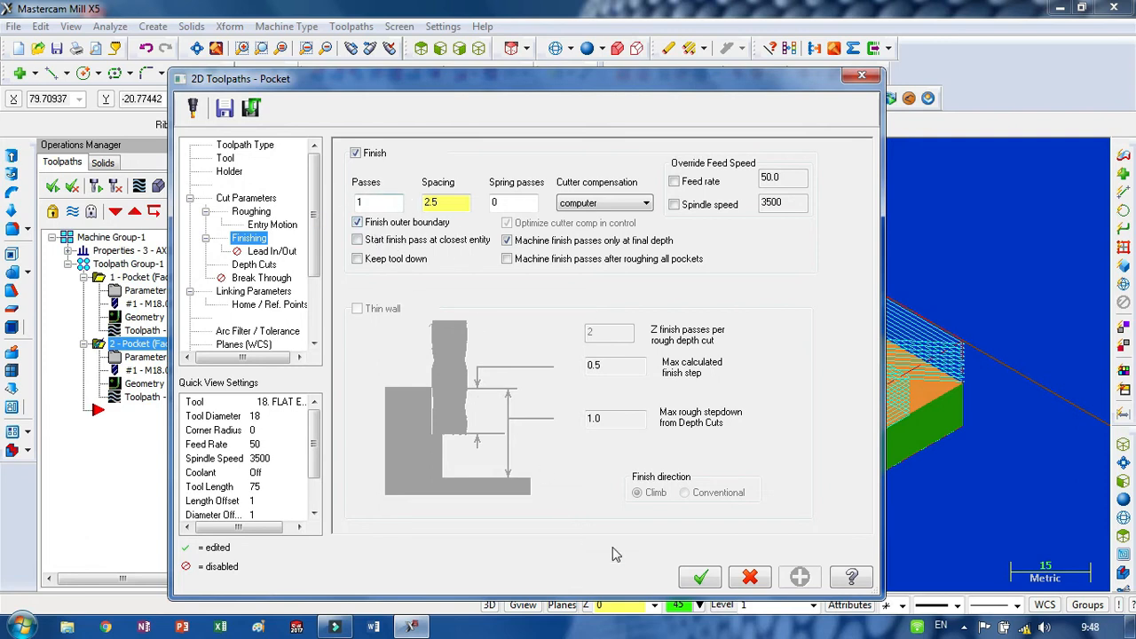
click(698, 578)
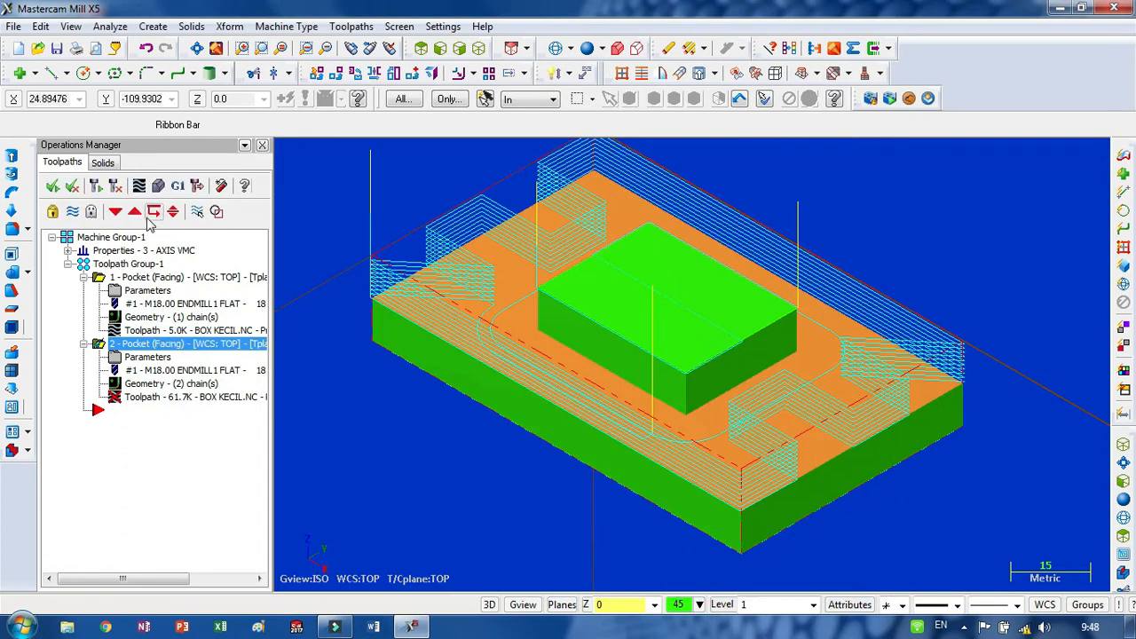
click(114, 186)
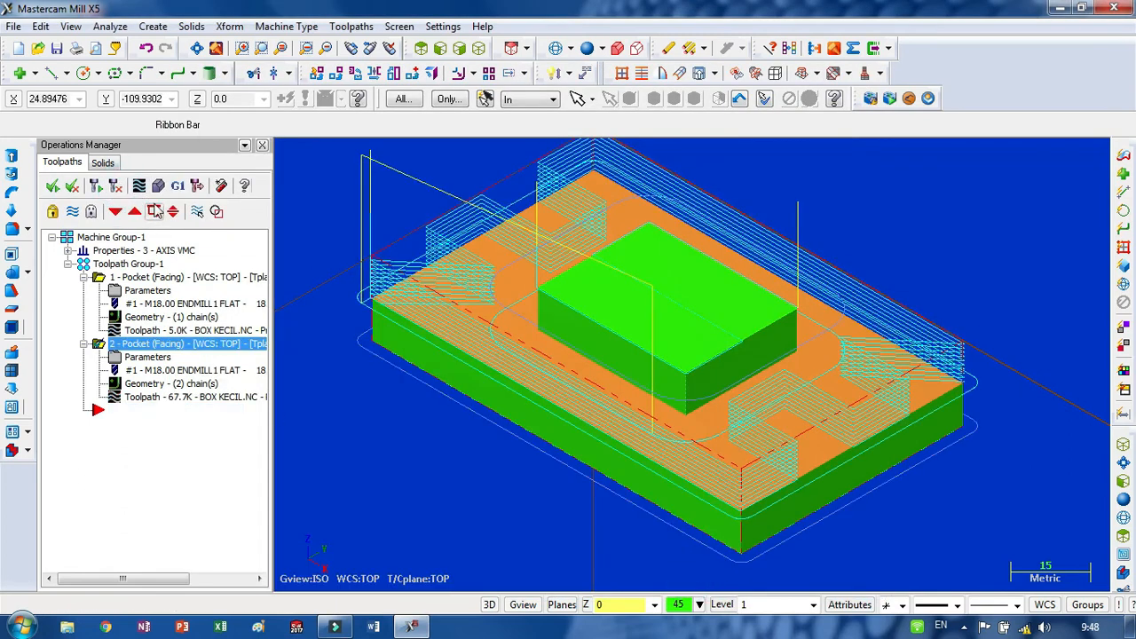
Run Verify on the second pocket, slow the simulation to examine the outer boundary cut, and close Verify
click(158, 186)
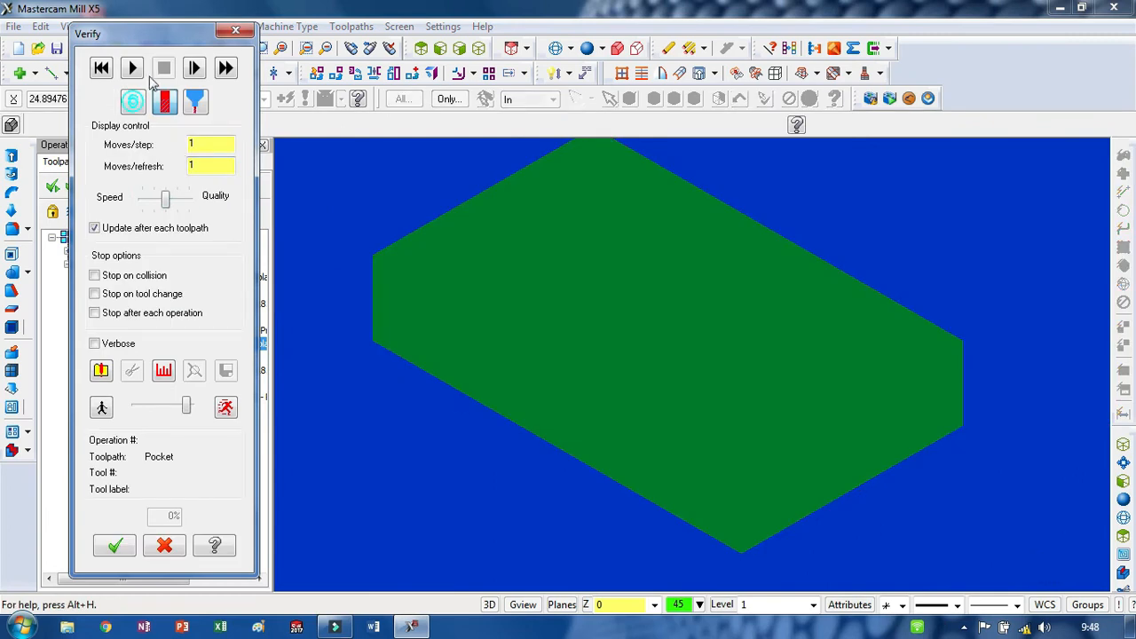
click(134, 70)
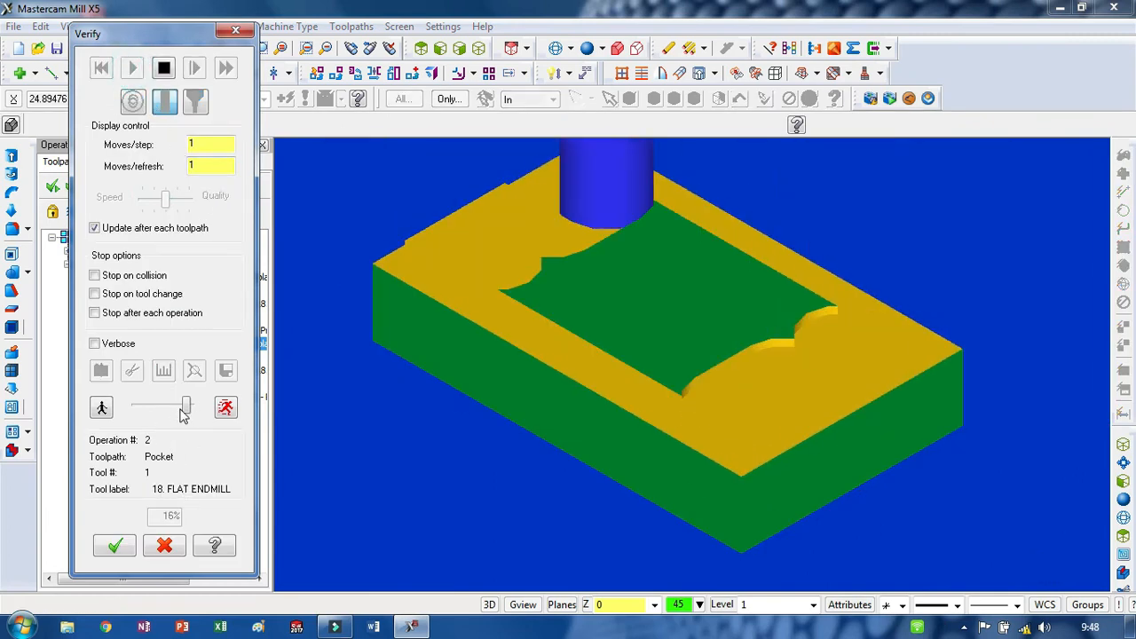
drag(184, 406, 171, 410)
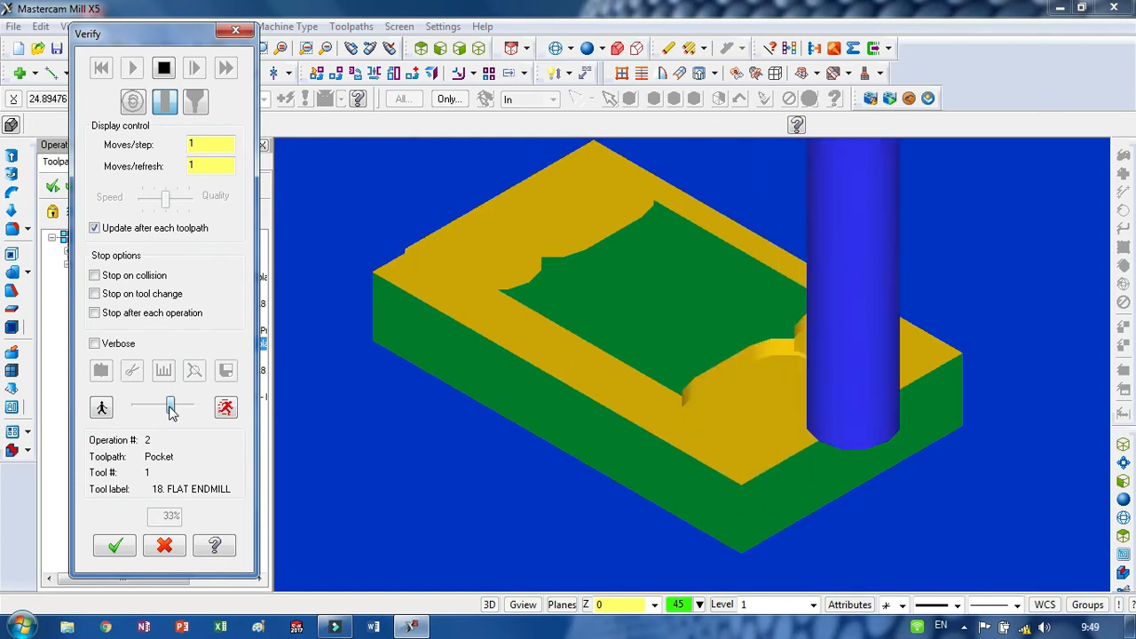
click(116, 546)
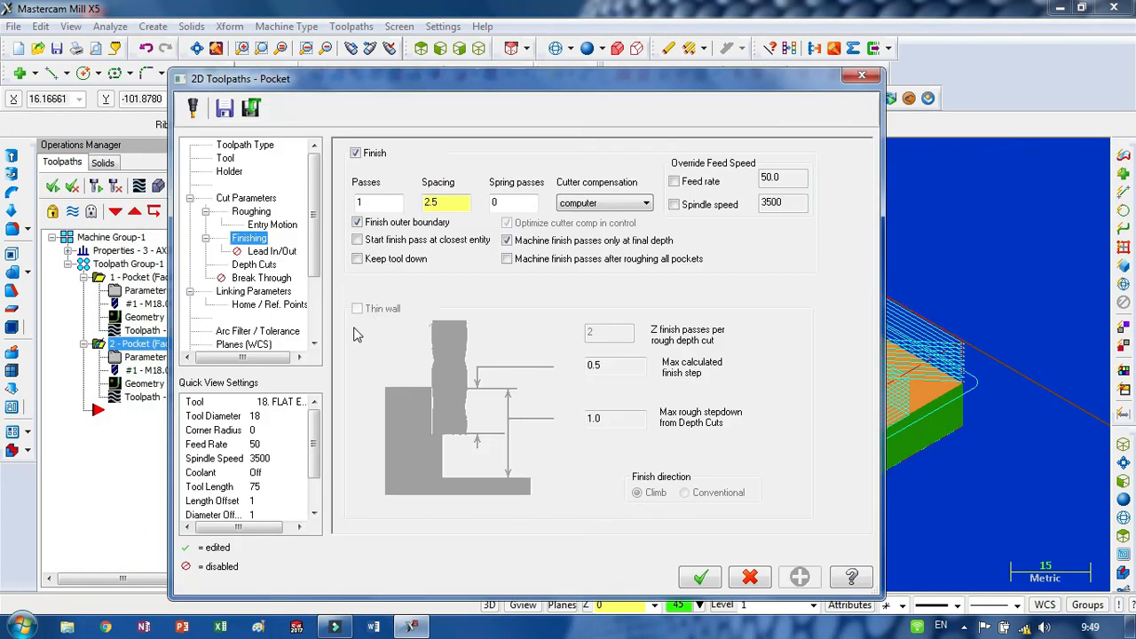
Turn off the second pocket's outer boundary finishing, enable starting the finish pass at the closest entity and keeping the tool down, and regenerate
click(428, 245)
click(395, 223)
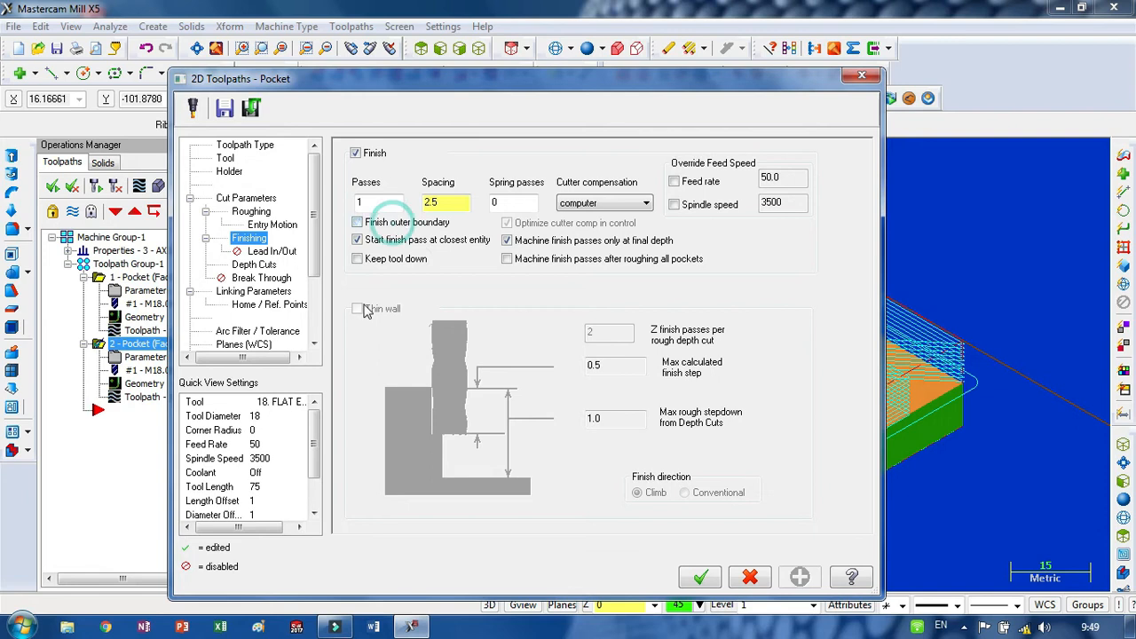
click(386, 259)
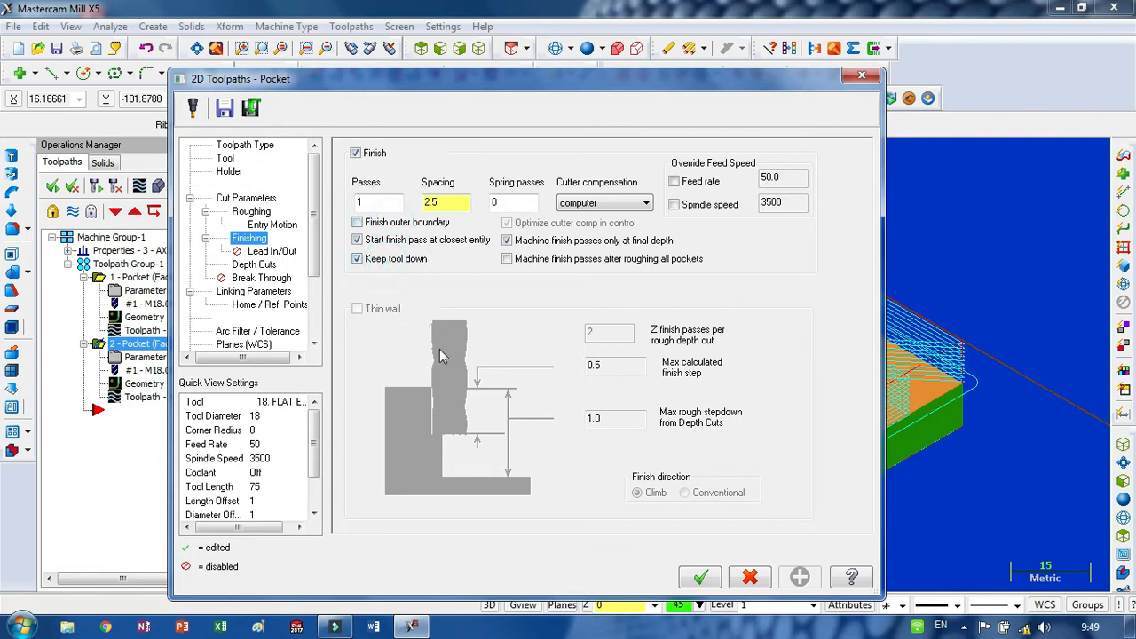
click(701, 578)
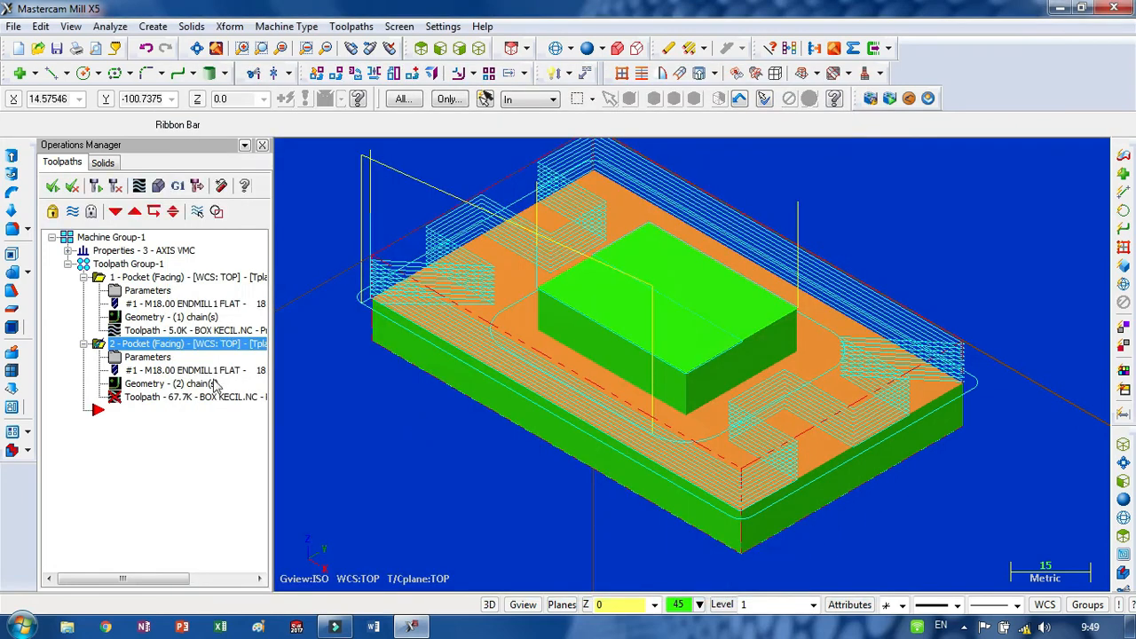
click(138, 184)
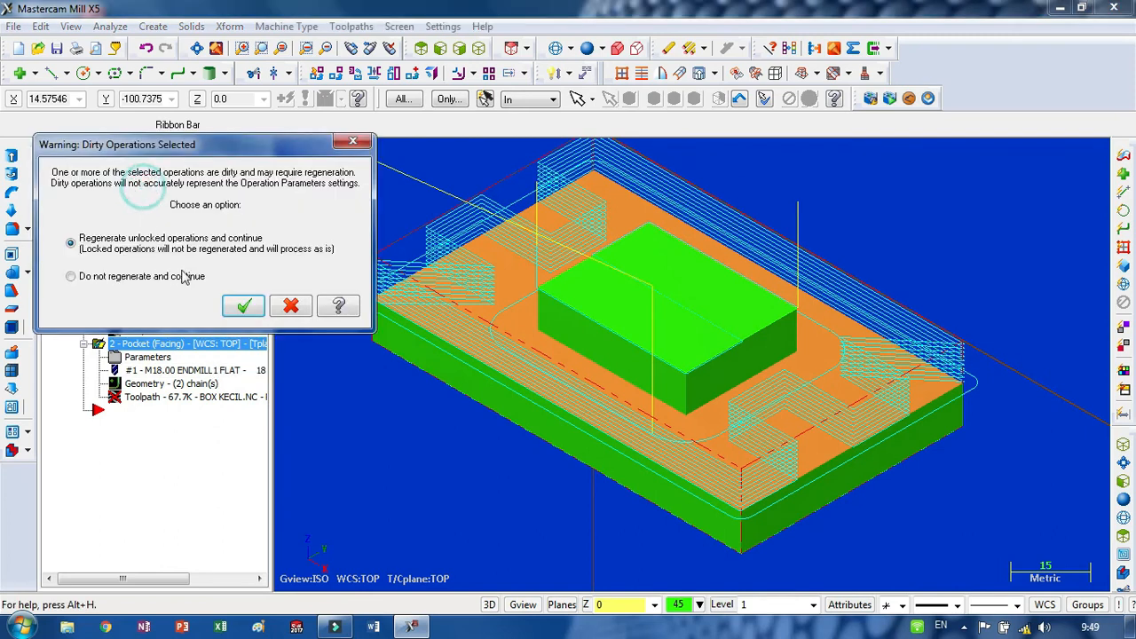
click(241, 305)
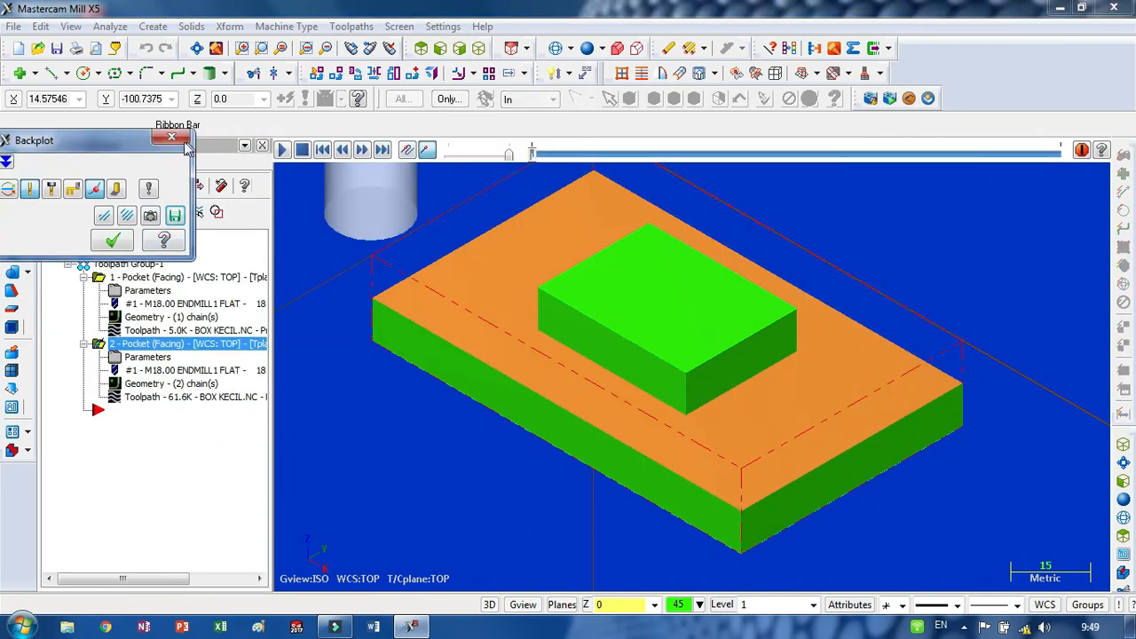
click(171, 137)
Simulate the second pocket's regenerated toolpath in Verify, adjust the playback speed slightly, and close the simulation partway
click(158, 185)
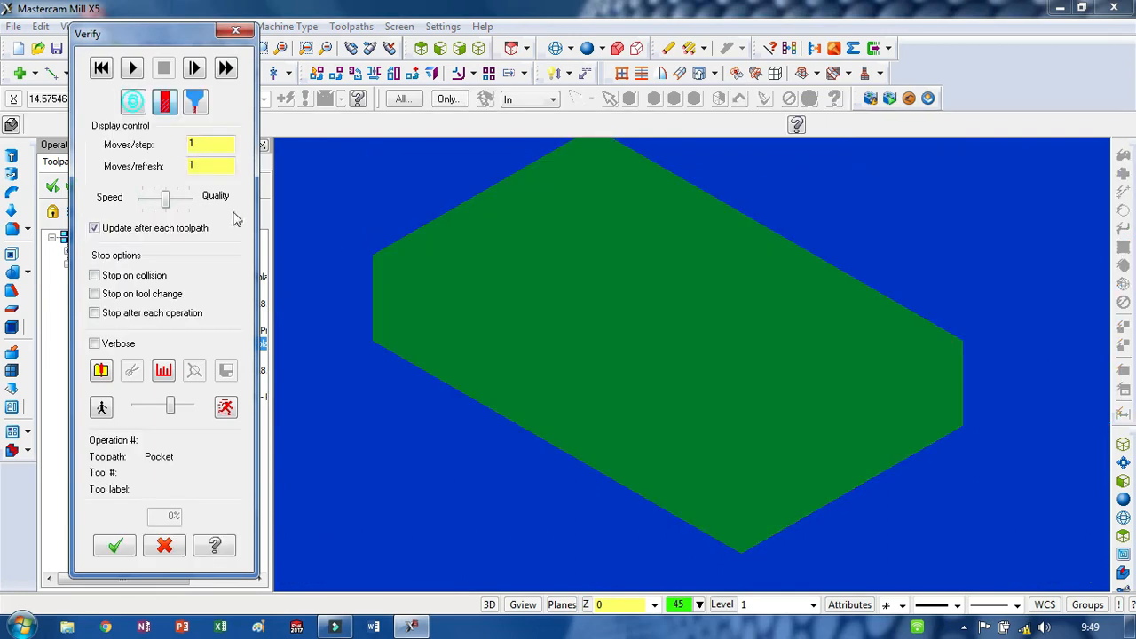
click(131, 68)
click(171, 406)
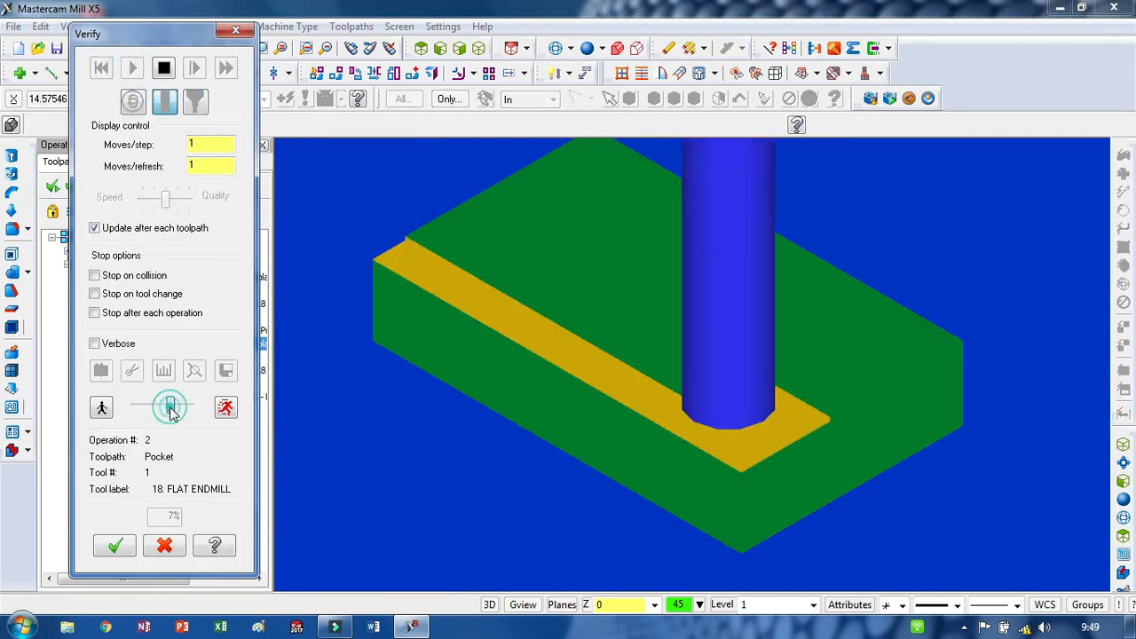
drag(170, 407, 173, 404)
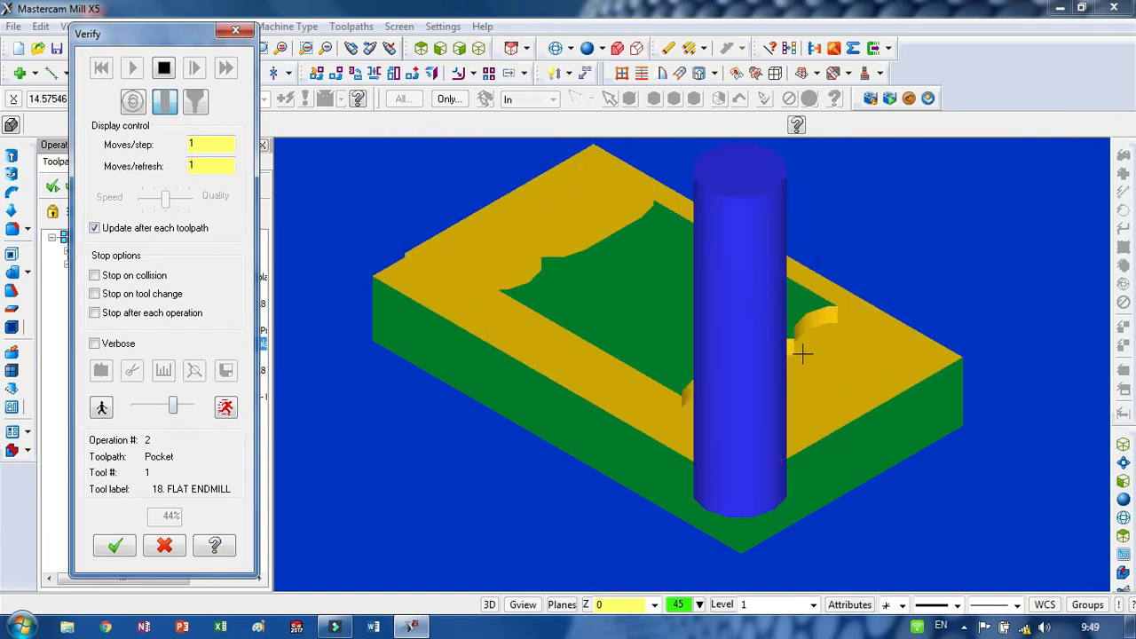
click(114, 544)
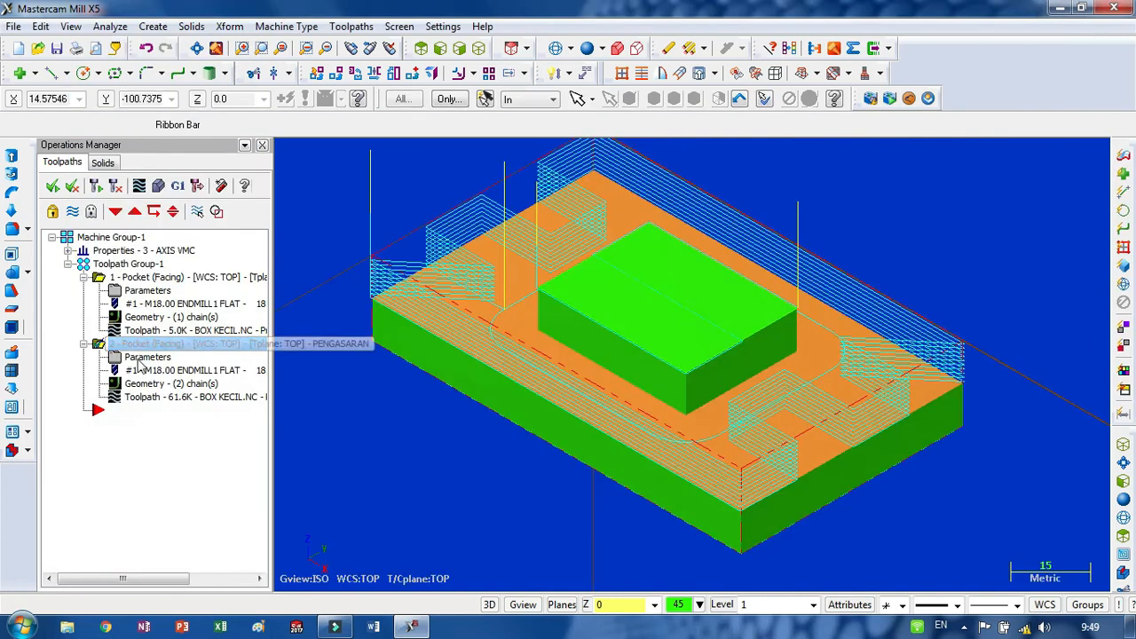
Turn off finish passes only at final depth and starting at the closest entity for the second pocket, and regenerate its toolpath
click(140, 360)
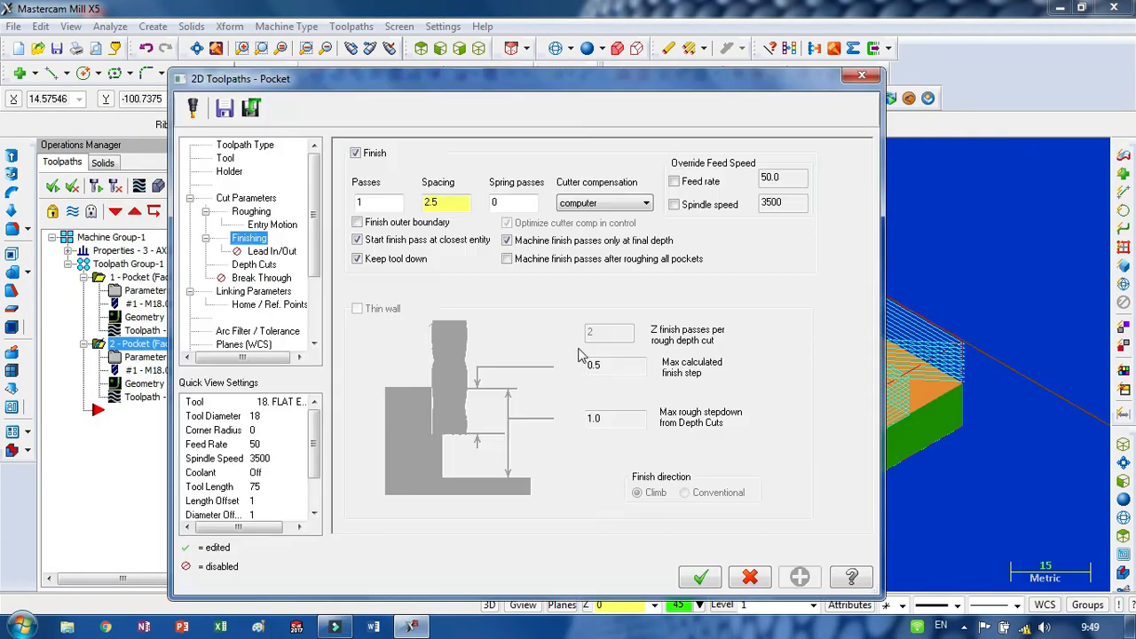
click(252, 212)
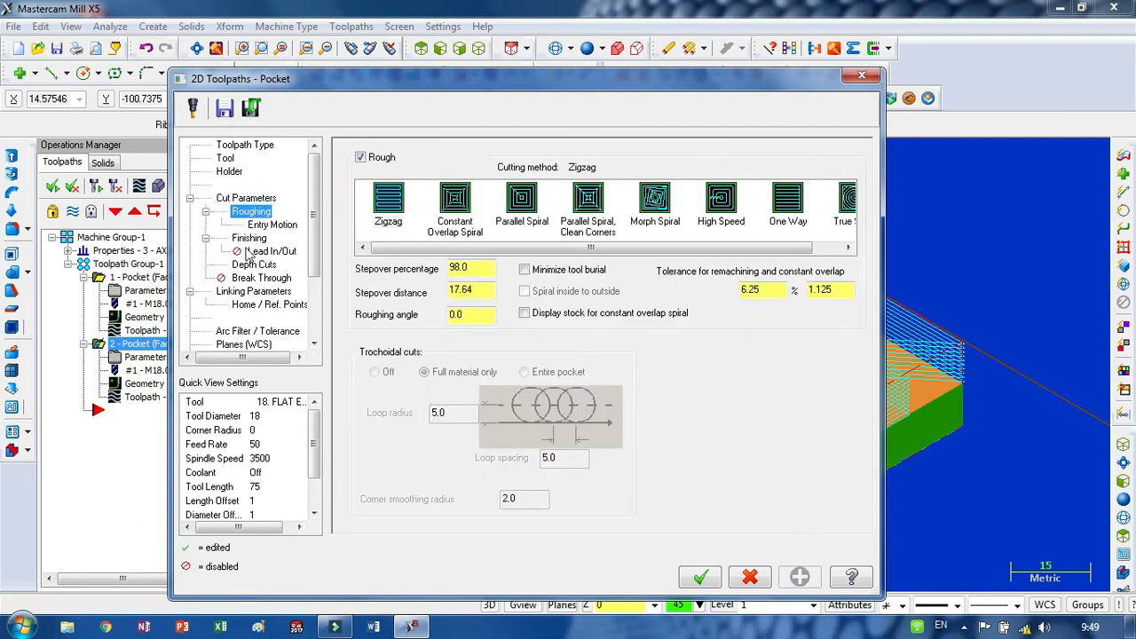
click(249, 238)
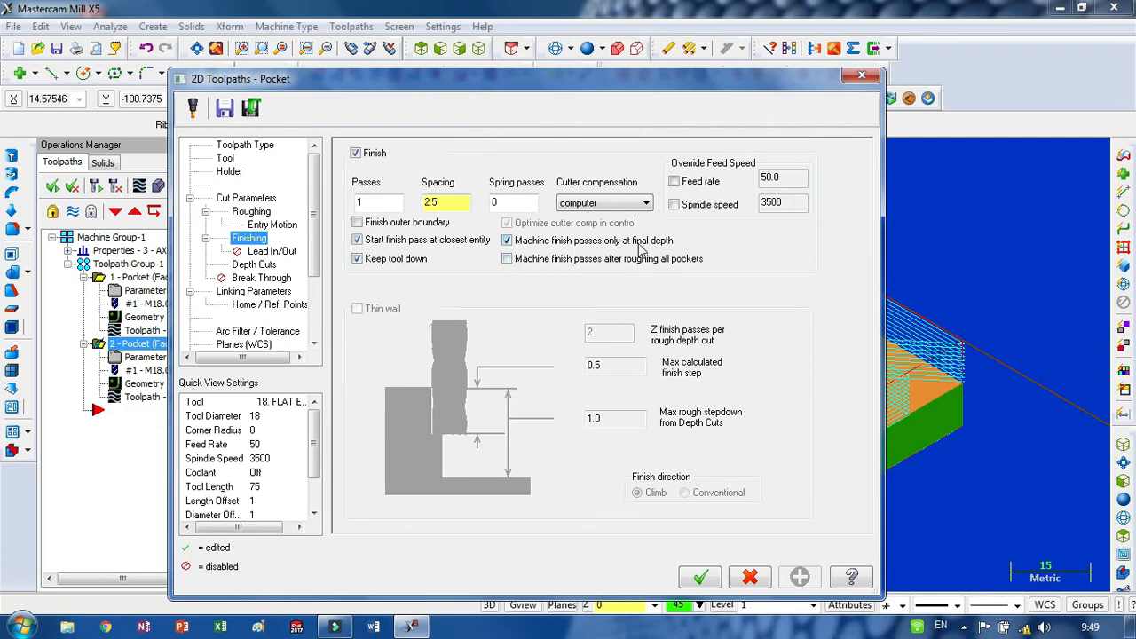
click(507, 240)
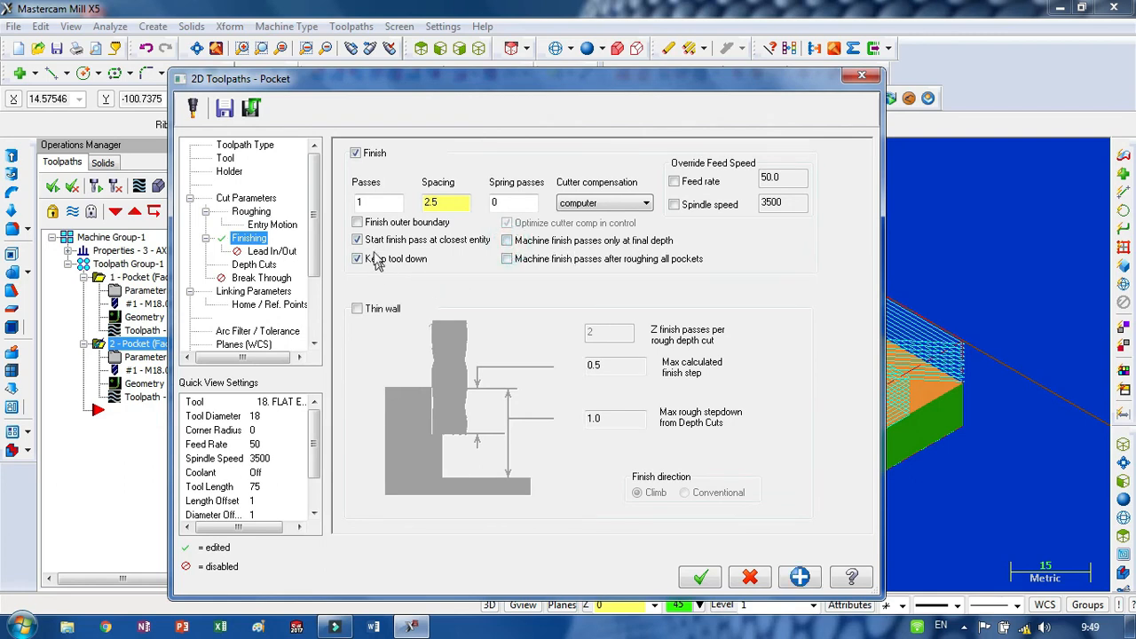
click(370, 245)
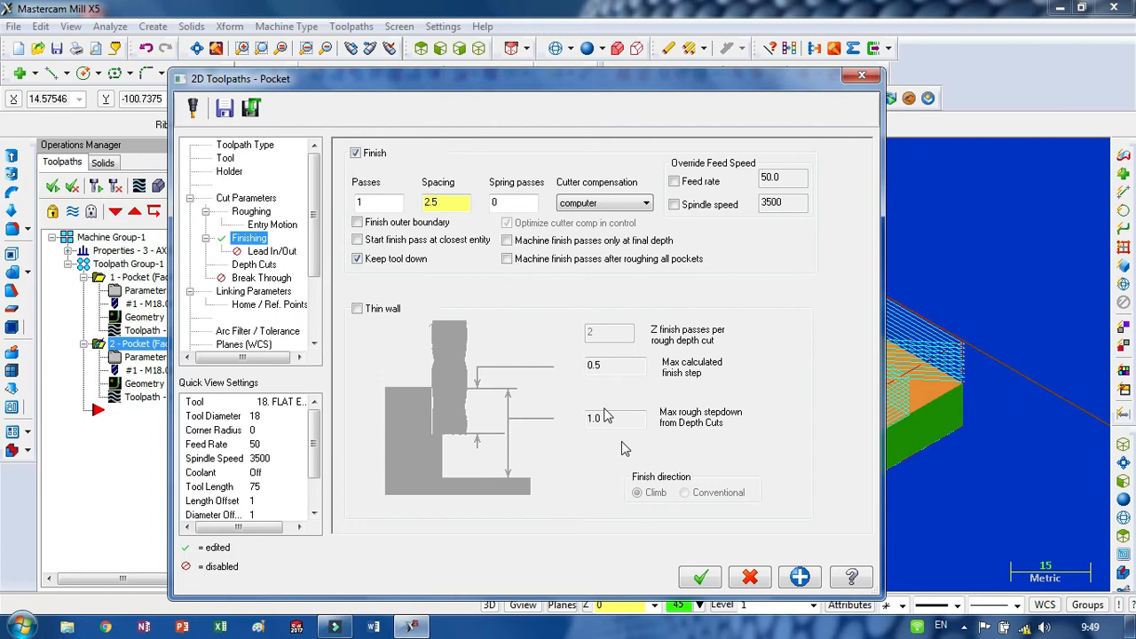
click(699, 576)
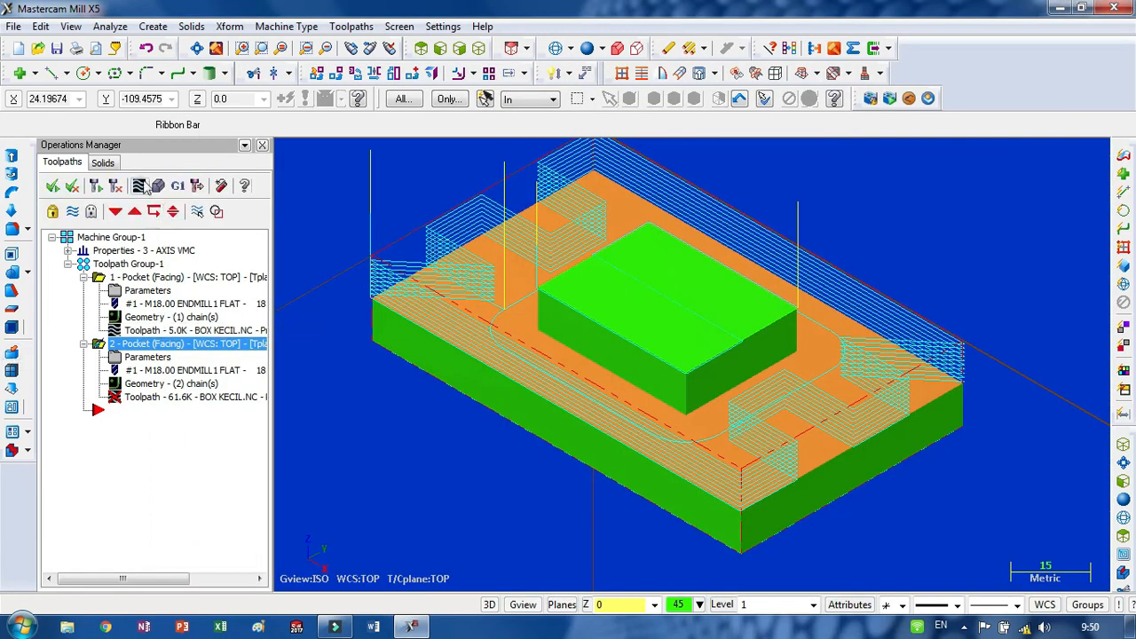
click(142, 185)
click(245, 305)
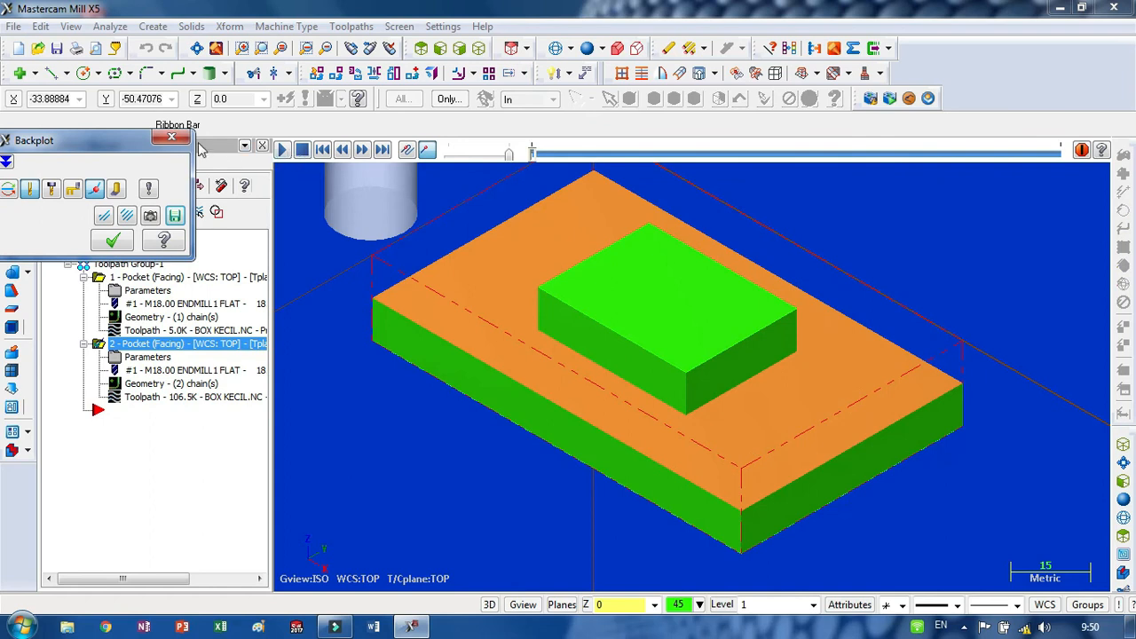
click(171, 137)
Verify the second pocket through to completion, examine the finish passes and island walls from several angles, and close Verify
click(157, 185)
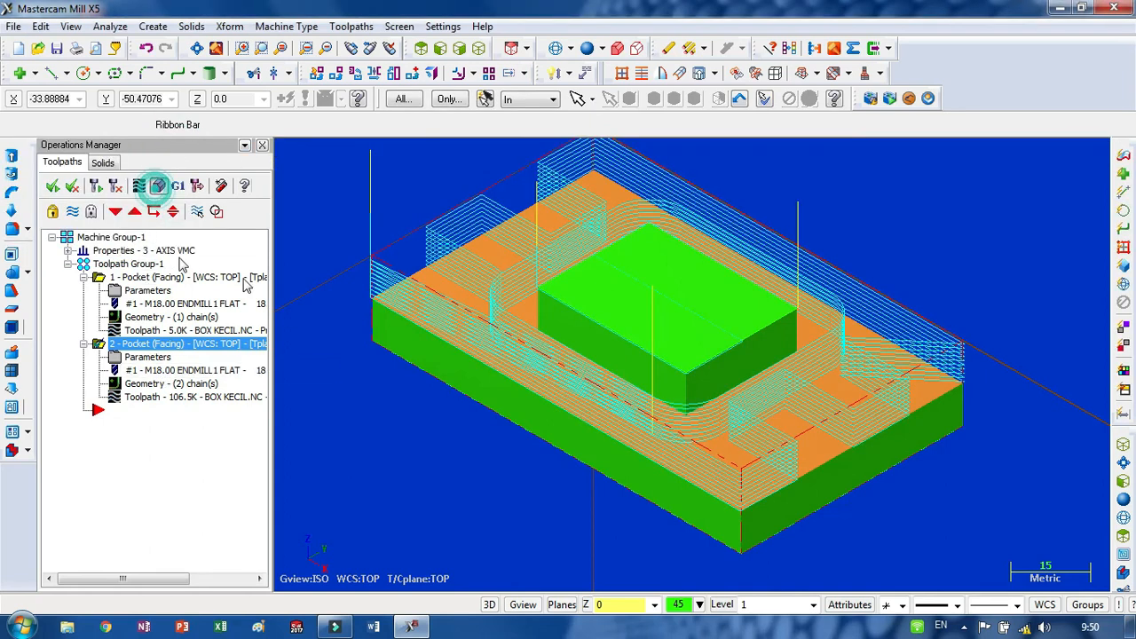
click(133, 70)
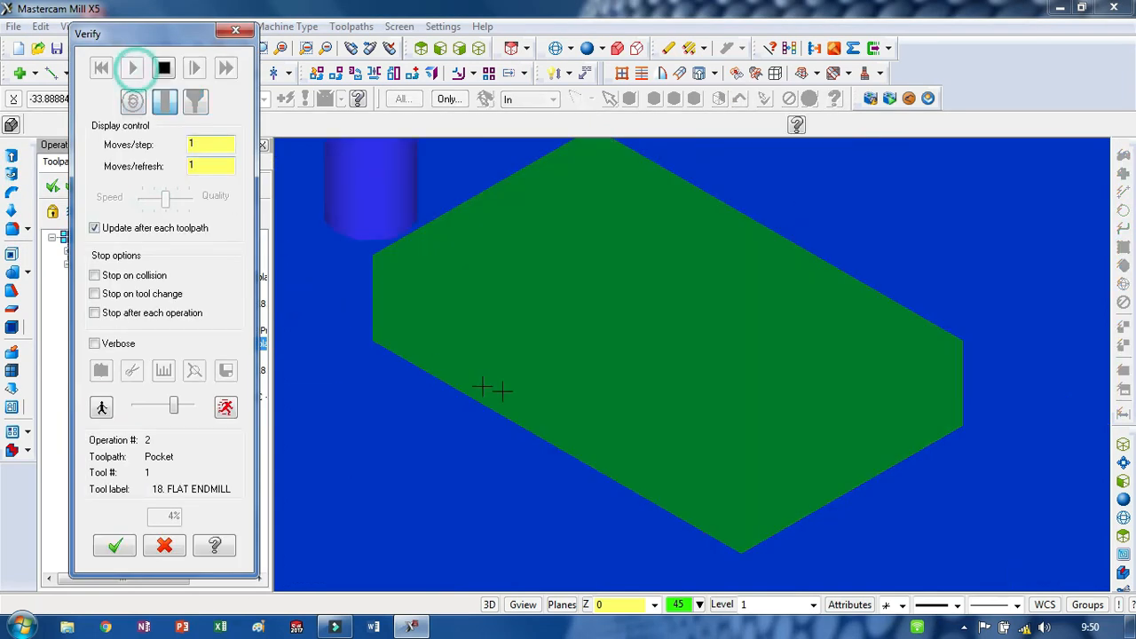
right_click(559, 398)
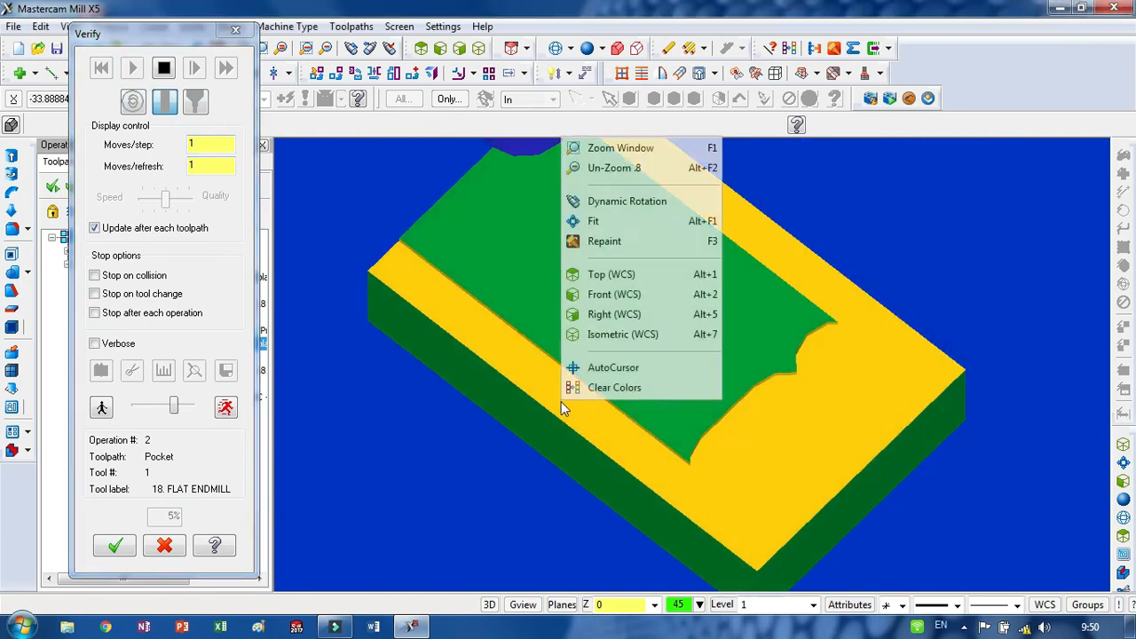
click(142, 190)
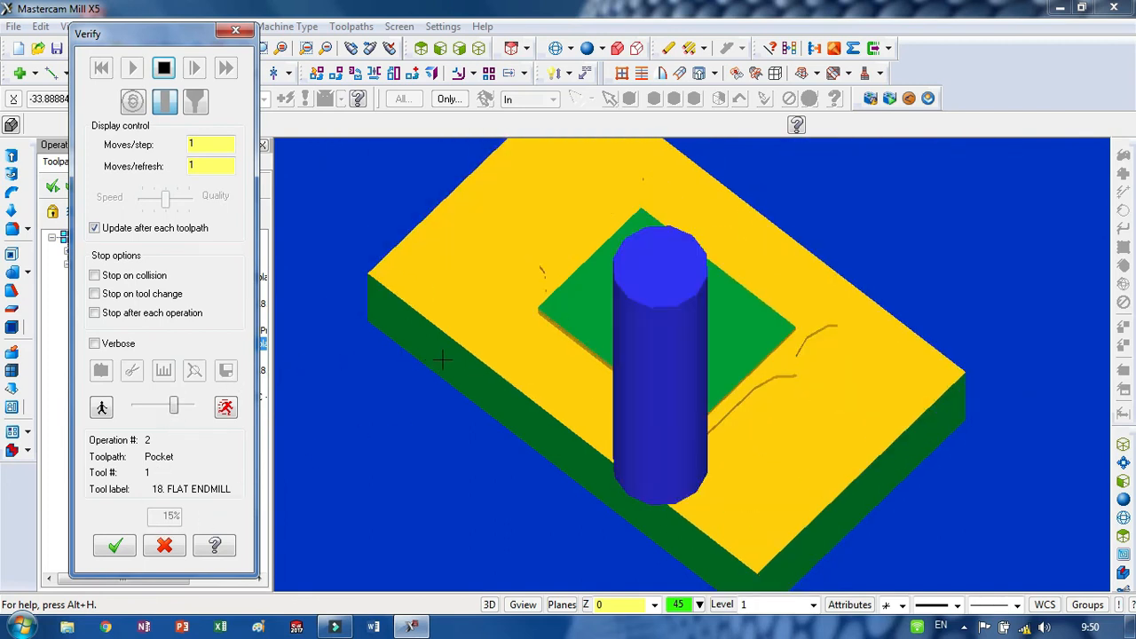
click(458, 408)
middle_drag(458, 404, 763, 362)
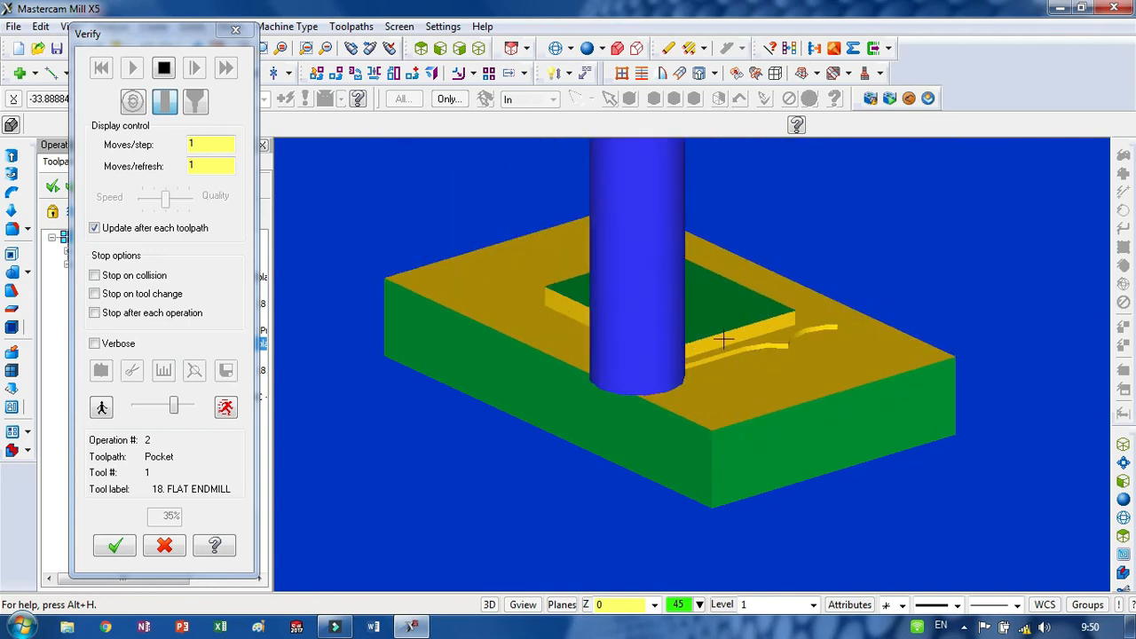
middle_drag(745, 357, 761, 421)
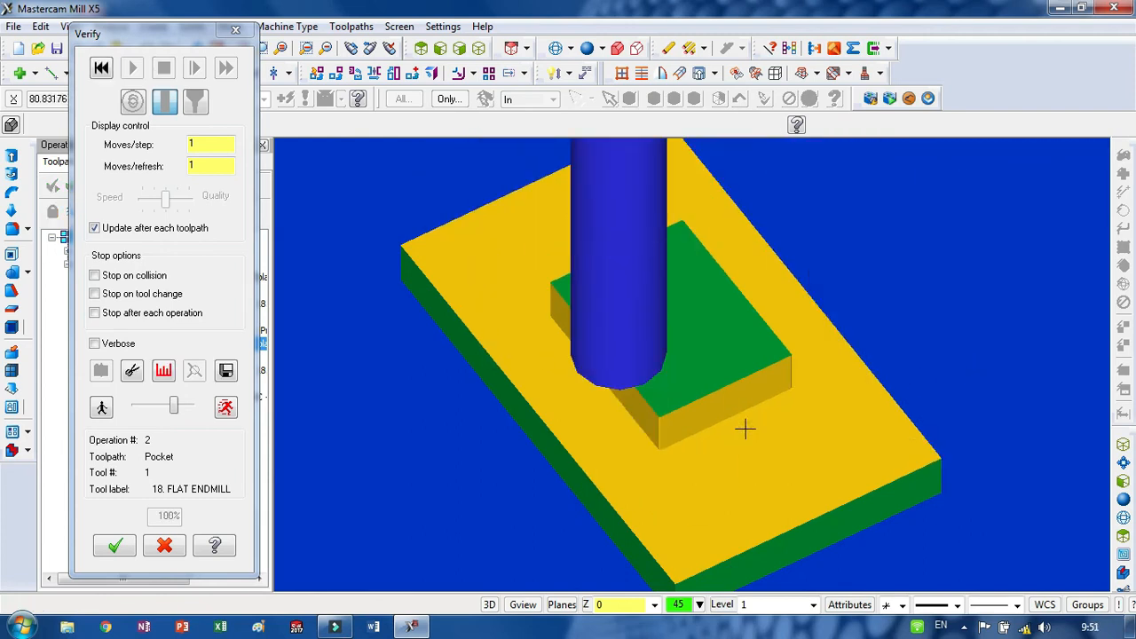
middle_drag(761, 451, 719, 419)
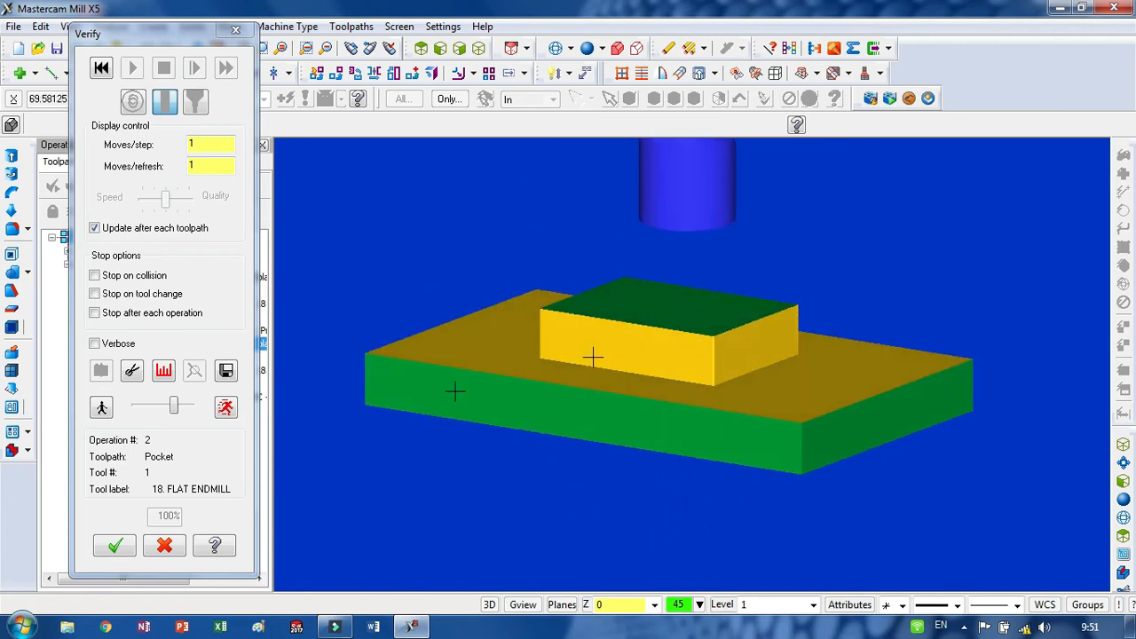
click(114, 545)
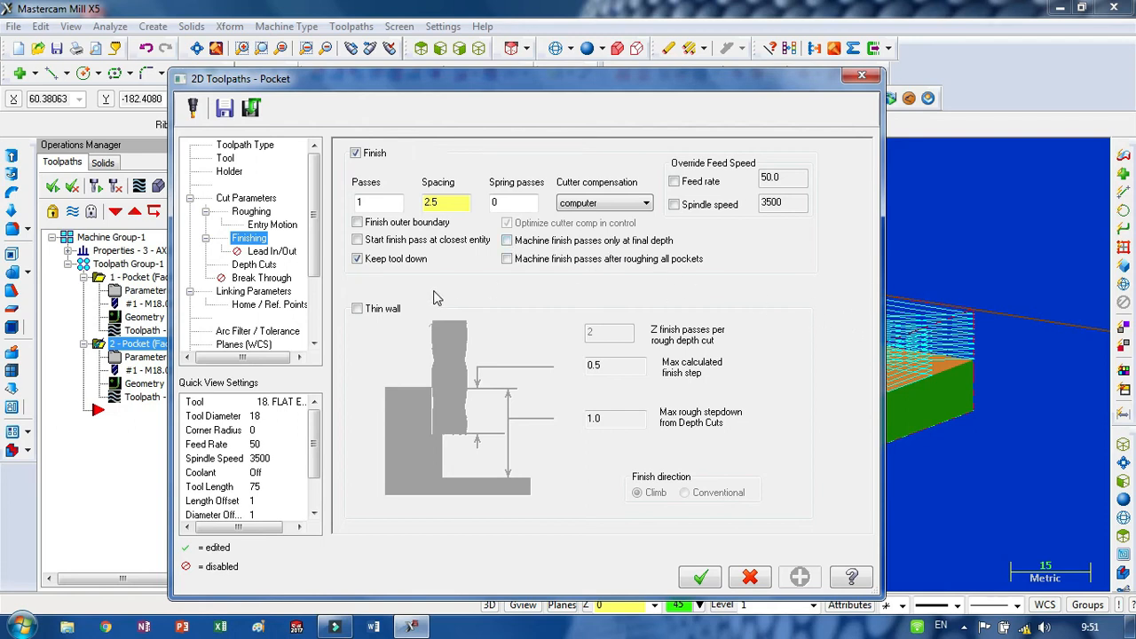
Review the second pocket's depth cuts and stock-to-leave settings, accept them, and examine the toolpath around the island
click(258, 264)
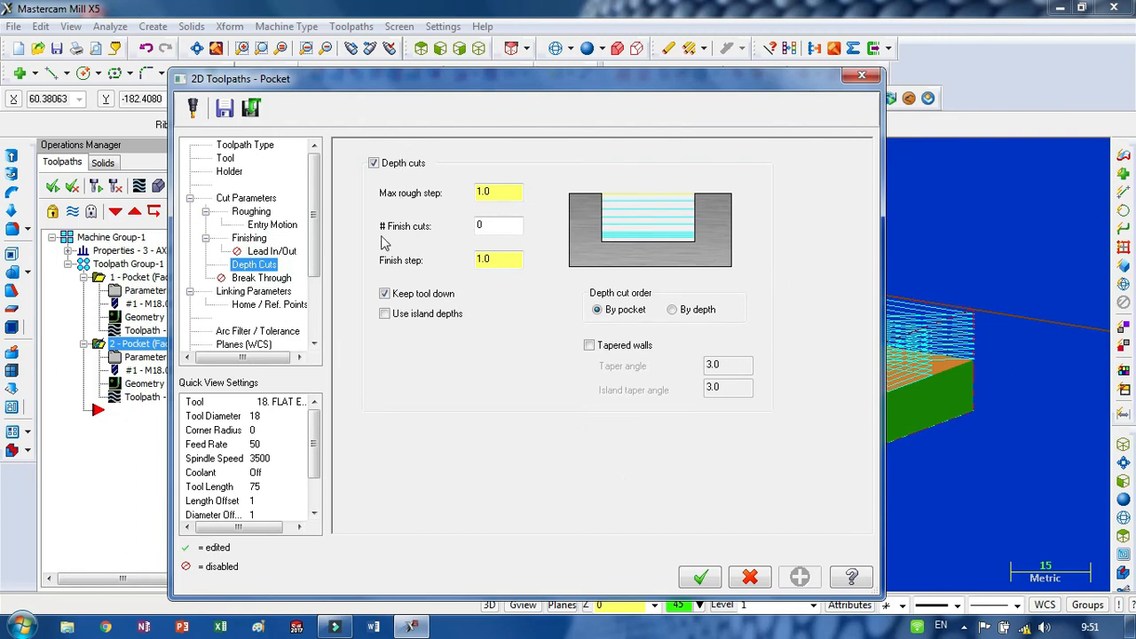
click(248, 198)
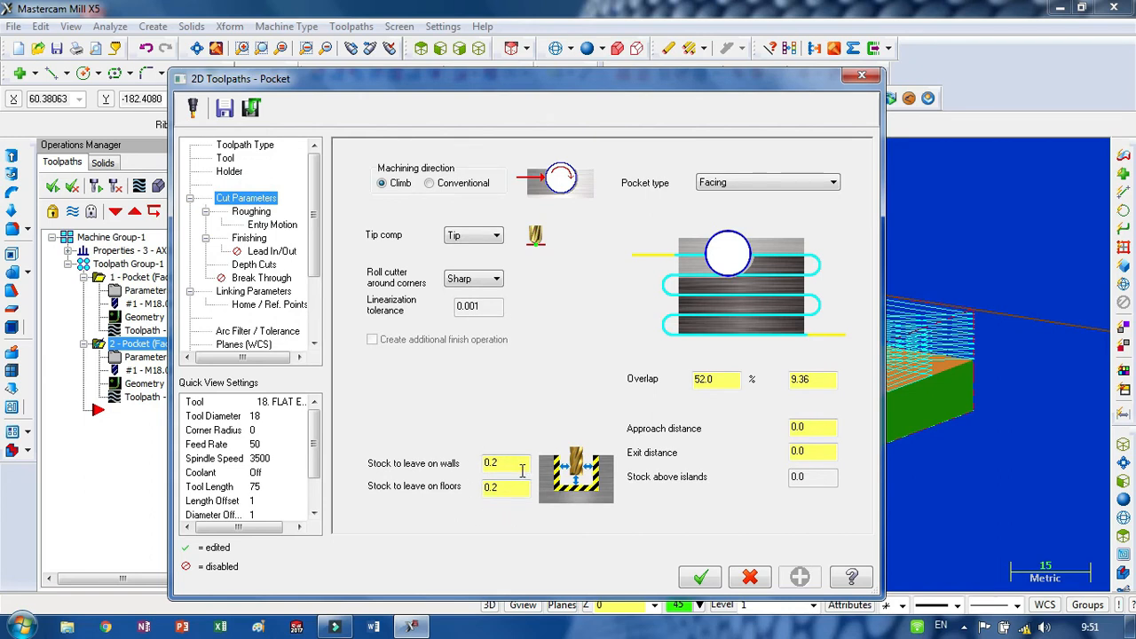
click(698, 578)
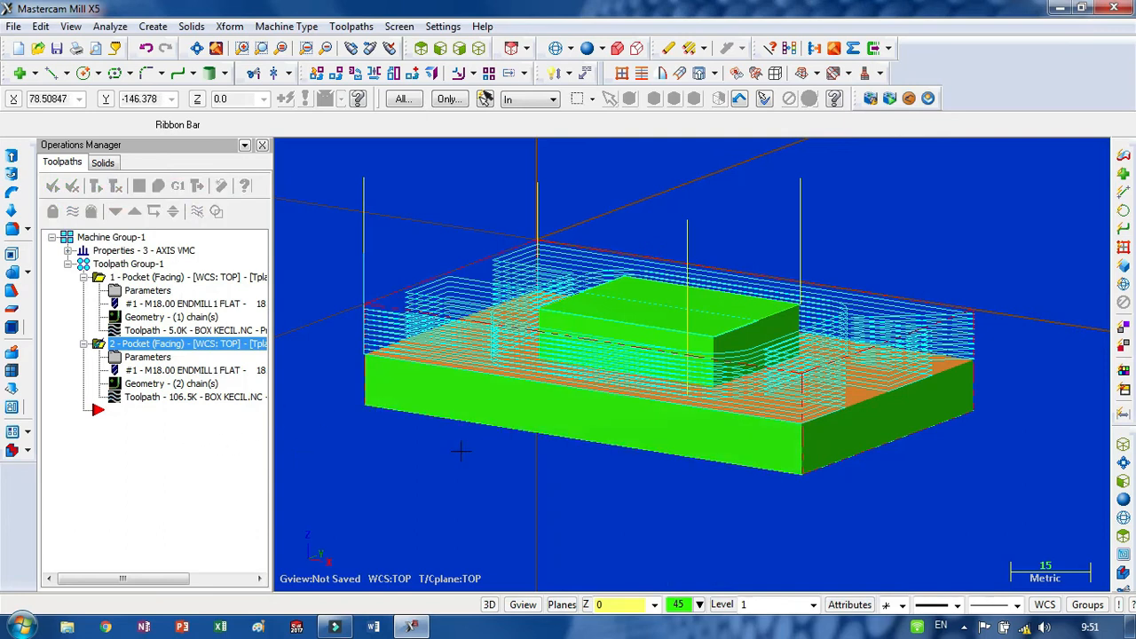
mouse_move(461, 451)
middle_down()
mouse_move(511, 437)
mouse_move(516, 460)
mouse_move(470, 466)
middle_up()
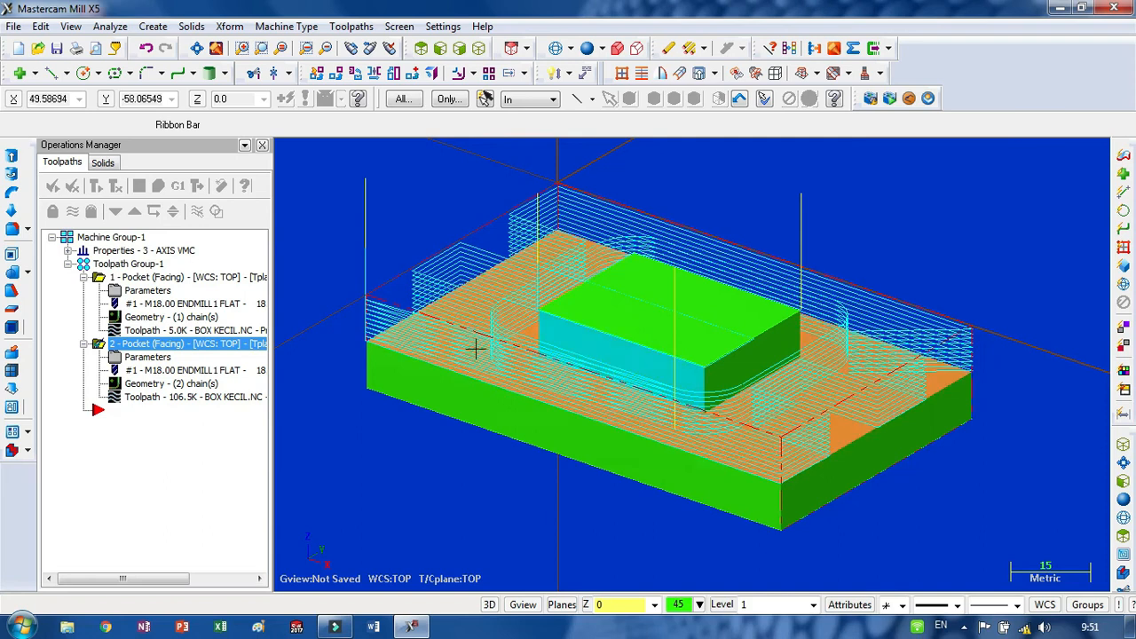
Try to move the second pocket operation to the end of the toolpath group
click(135, 413)
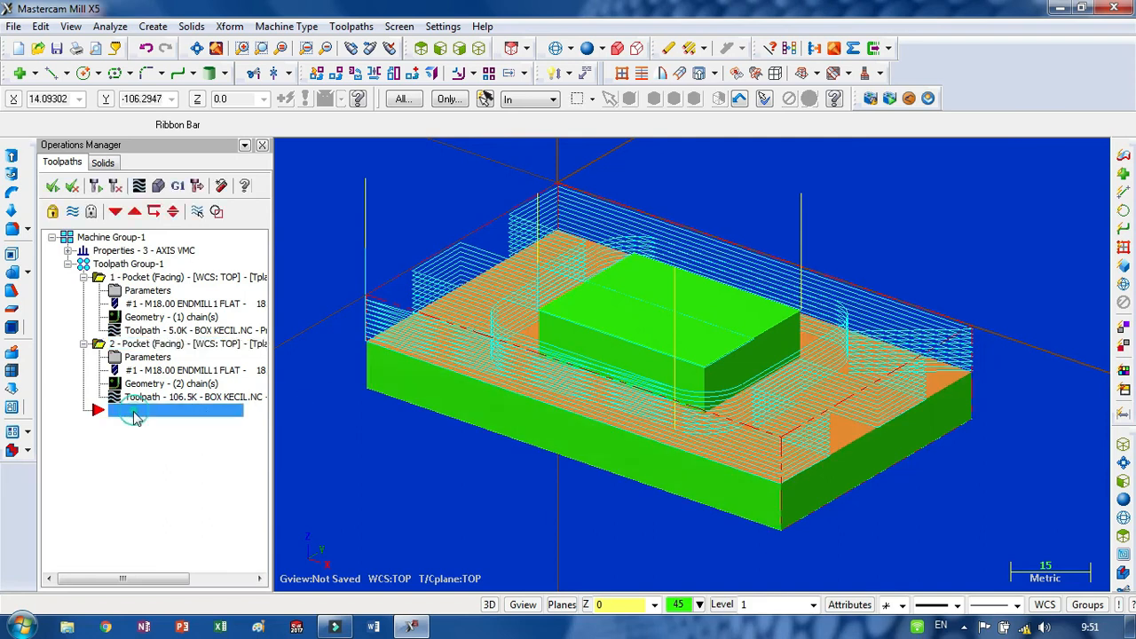
click(135, 346)
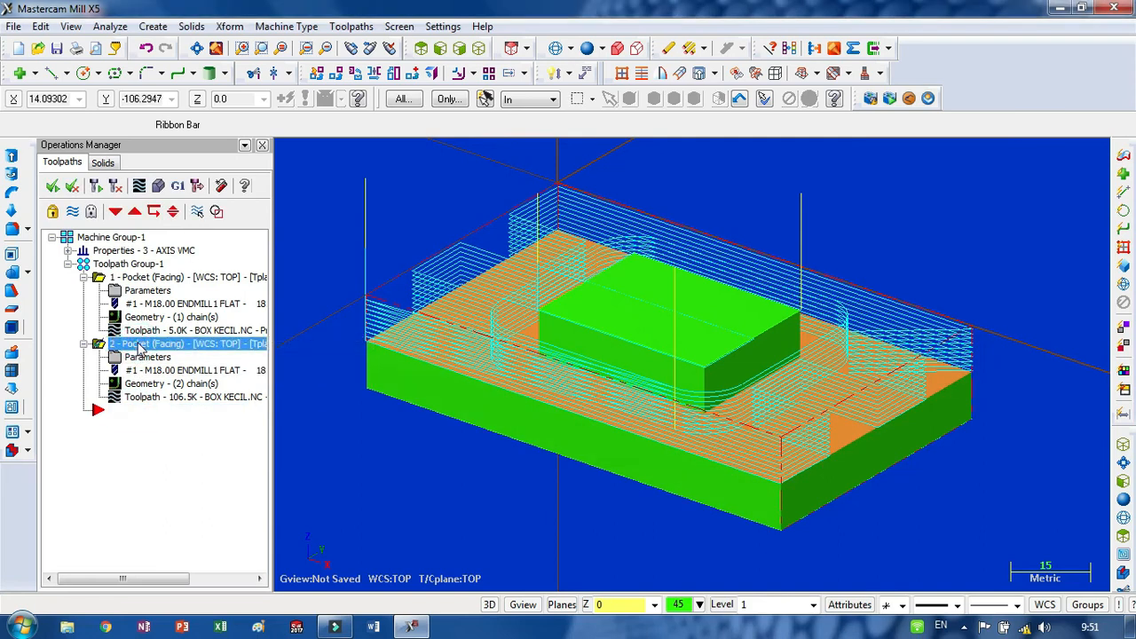
right_drag(98, 407, 113, 418)
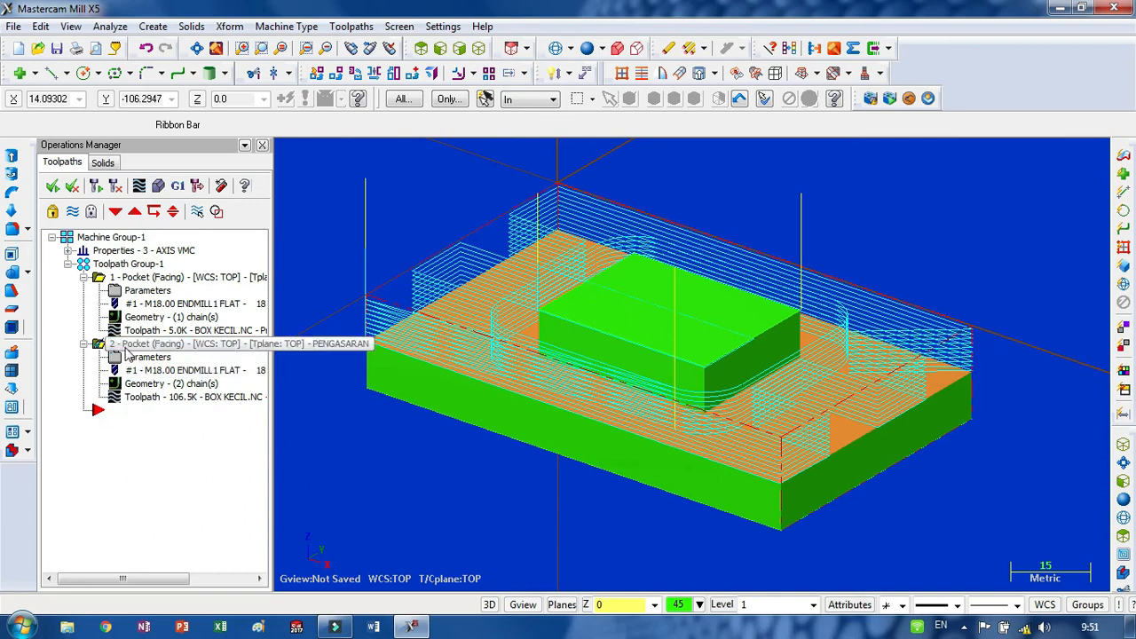
right_drag(115, 346, 155, 426)
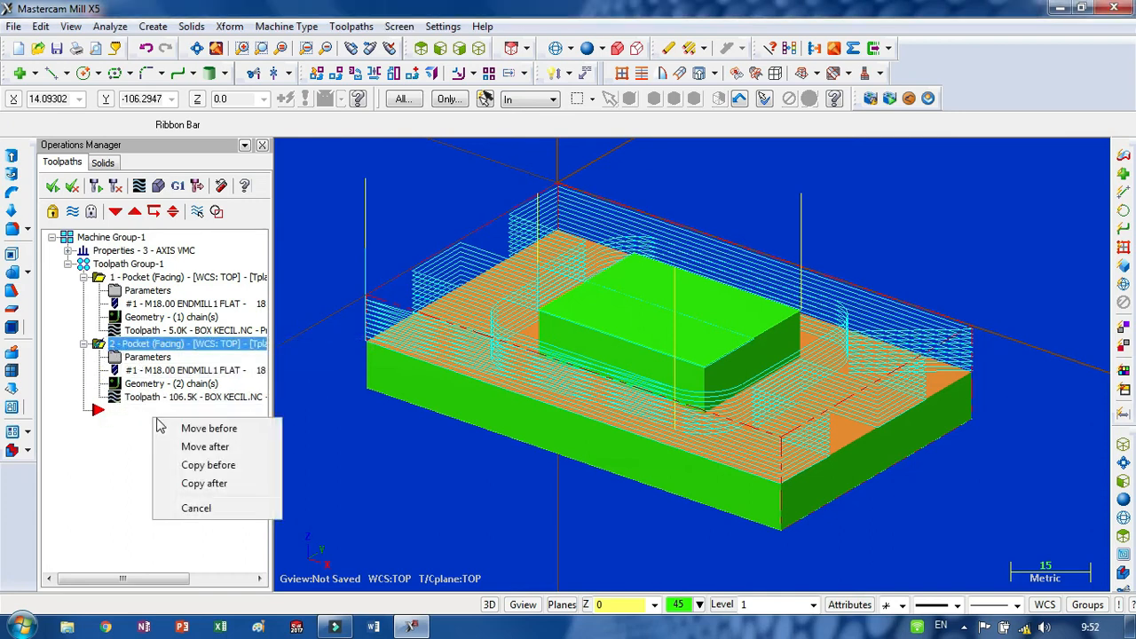
click(219, 450)
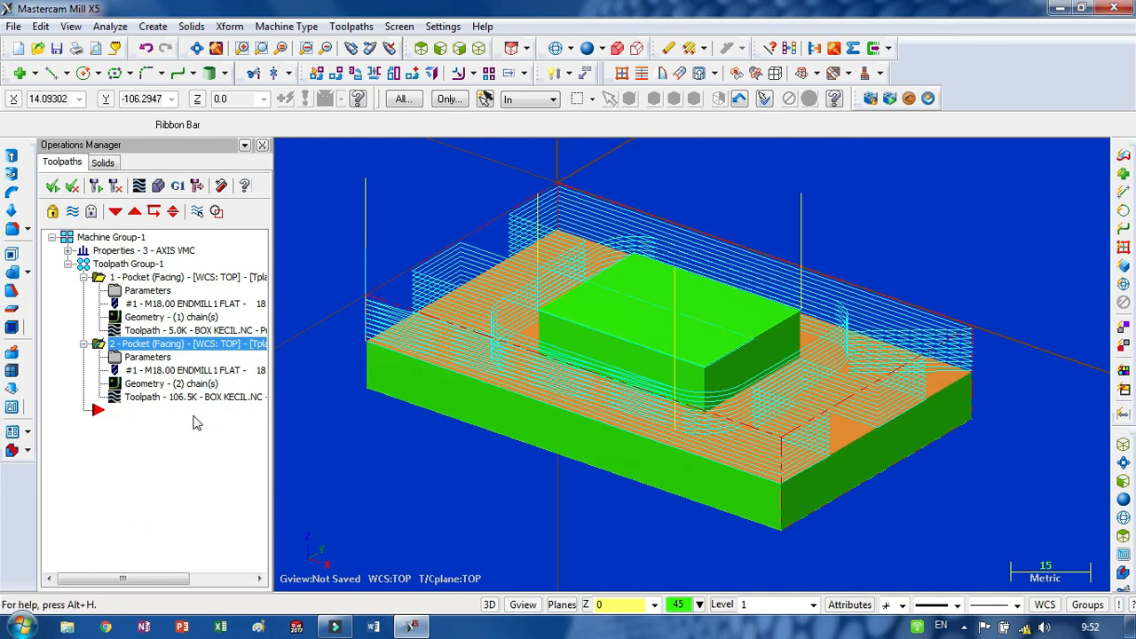
Copy the second pocket operation to the end of the toolpath group and place the insert position after the copy
click(149, 413)
right_drag(155, 344, 191, 410)
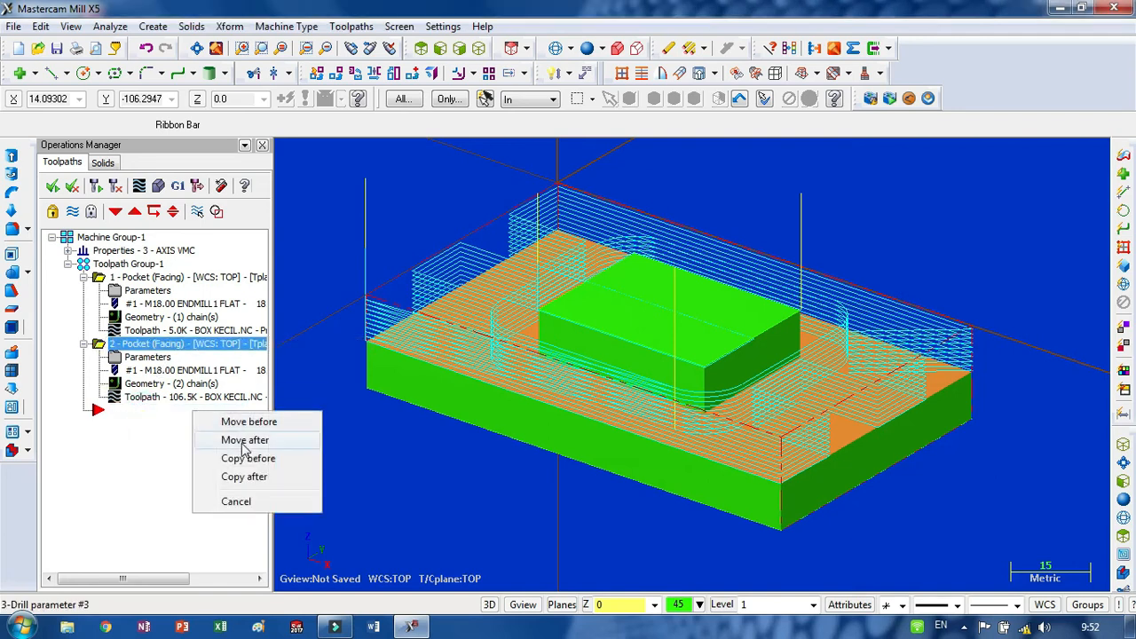
click(246, 478)
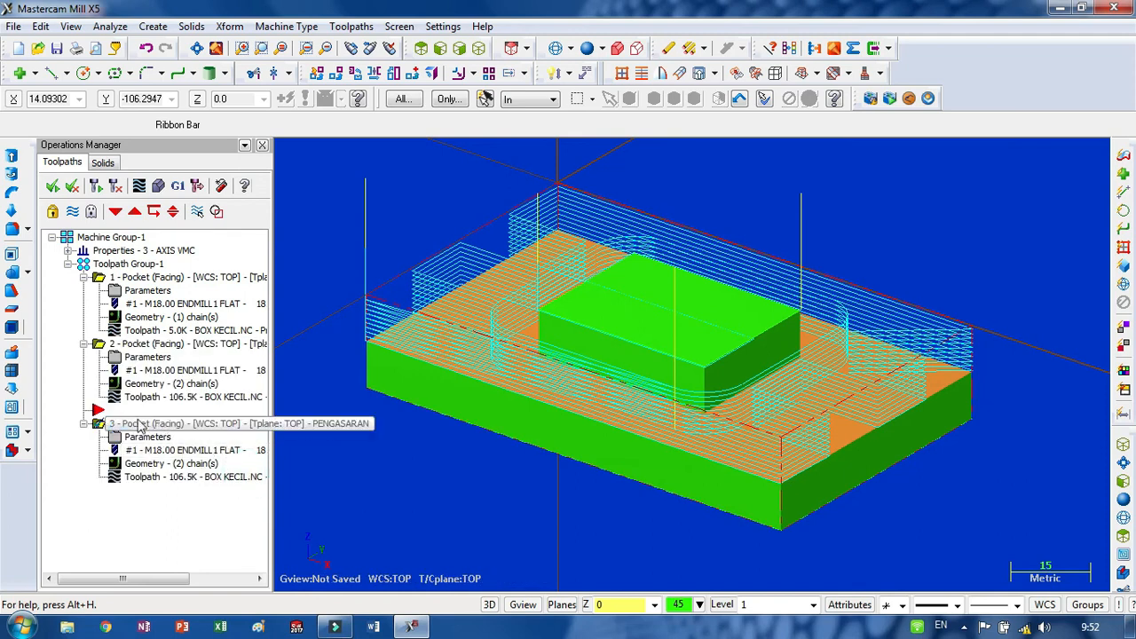
click(134, 211)
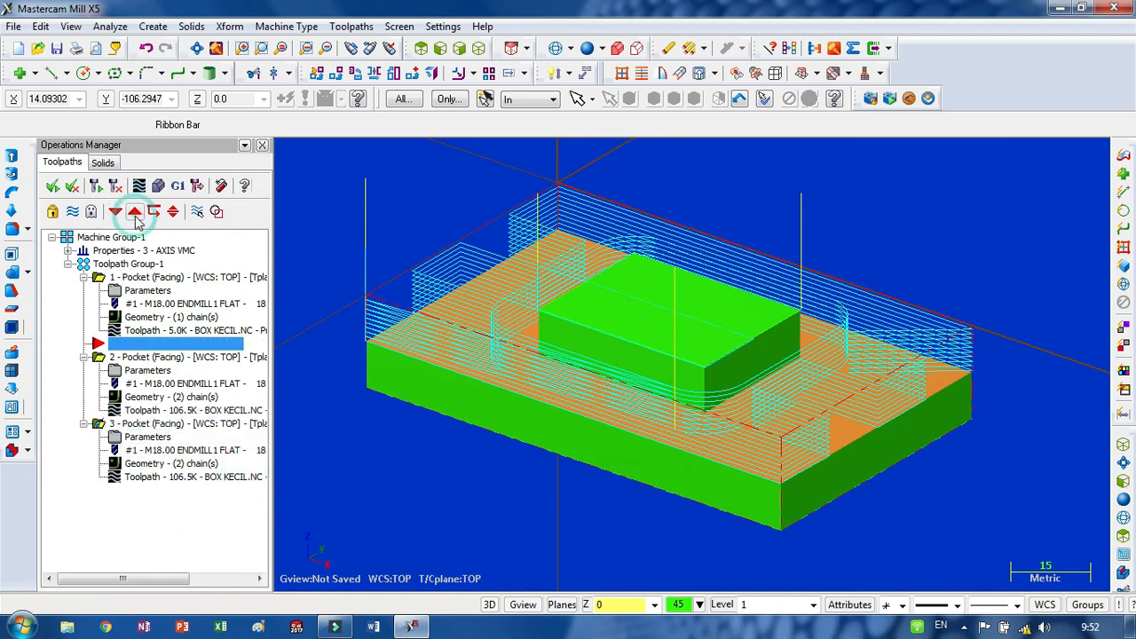
click(114, 212)
click(114, 211)
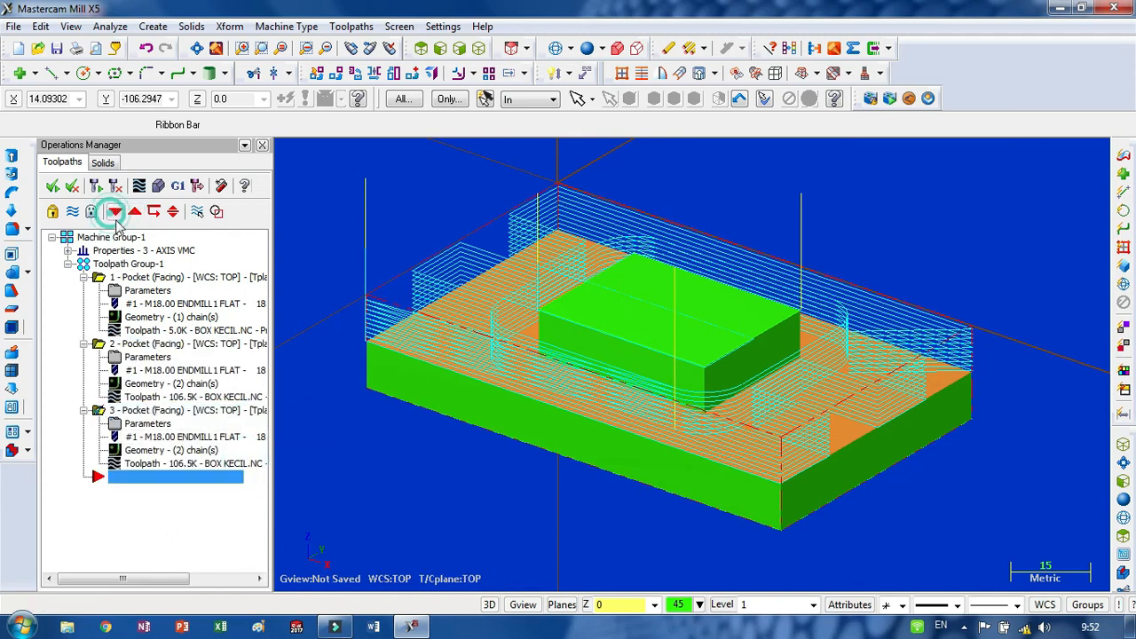
Turn off depth cuts for the third pocket operation
click(152, 425)
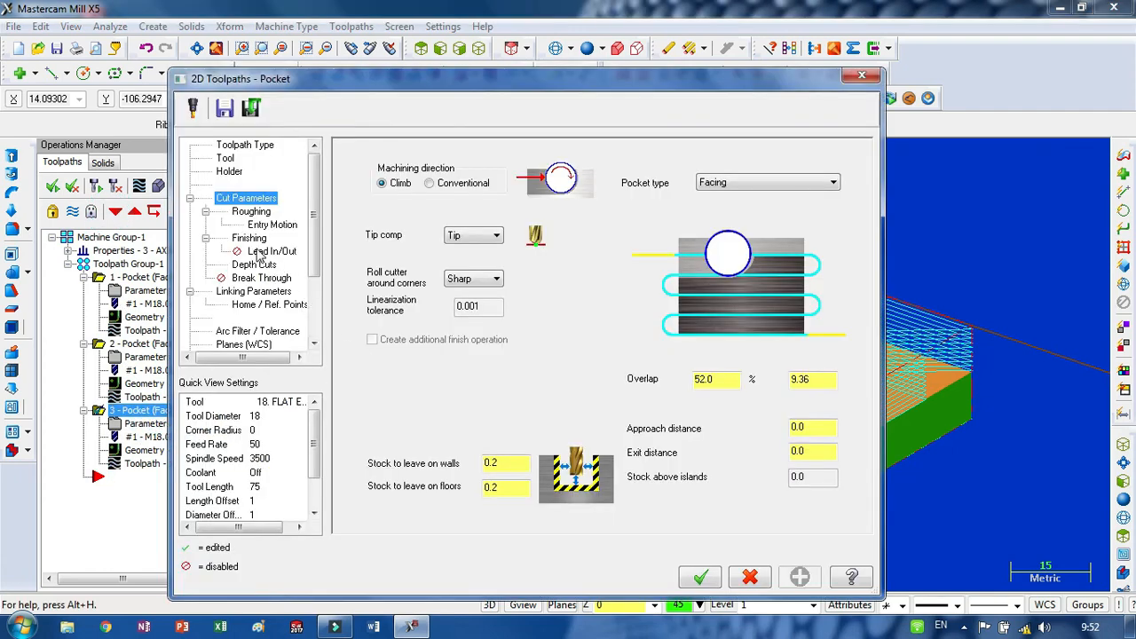
click(254, 265)
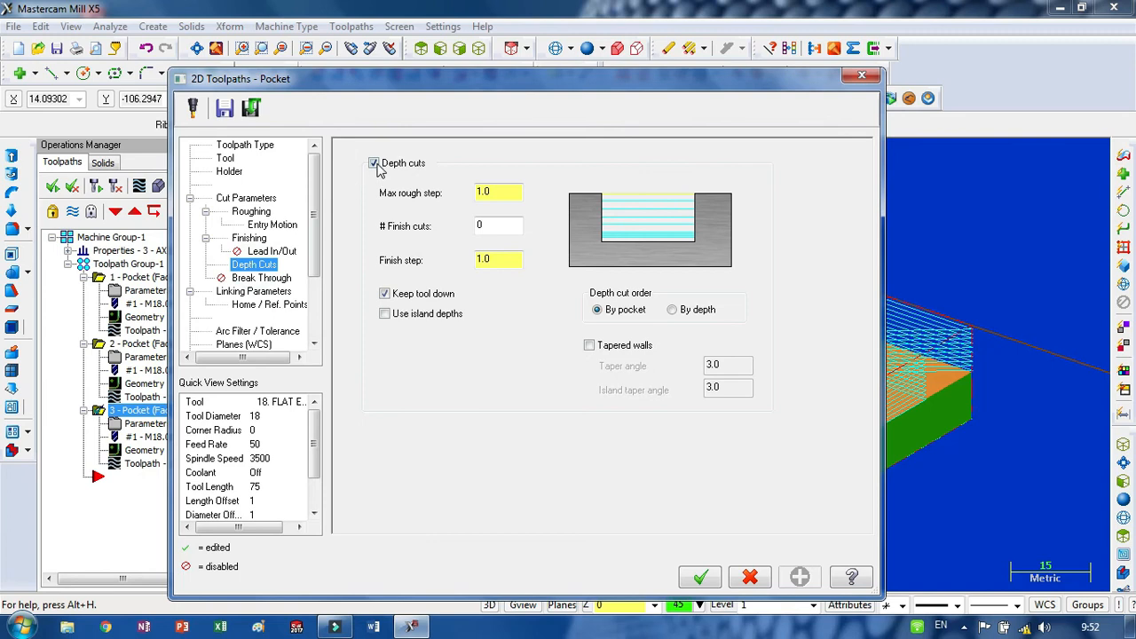
click(374, 163)
Set the third pocket's top of stock and depth to -10 by picking the front corner of the pocket floor
click(257, 292)
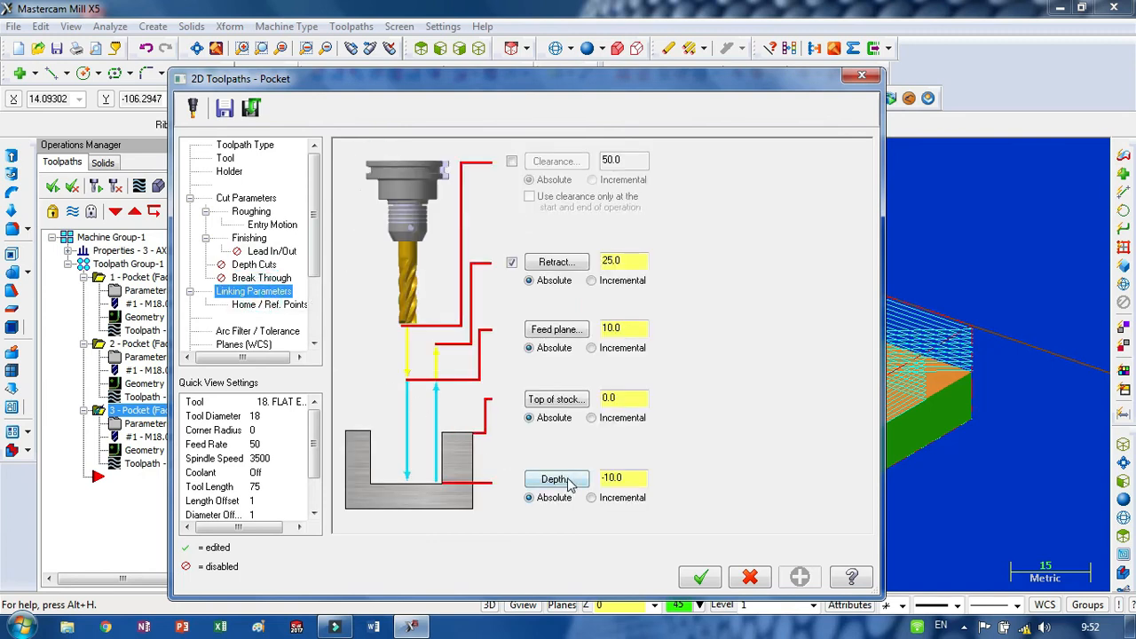
click(557, 399)
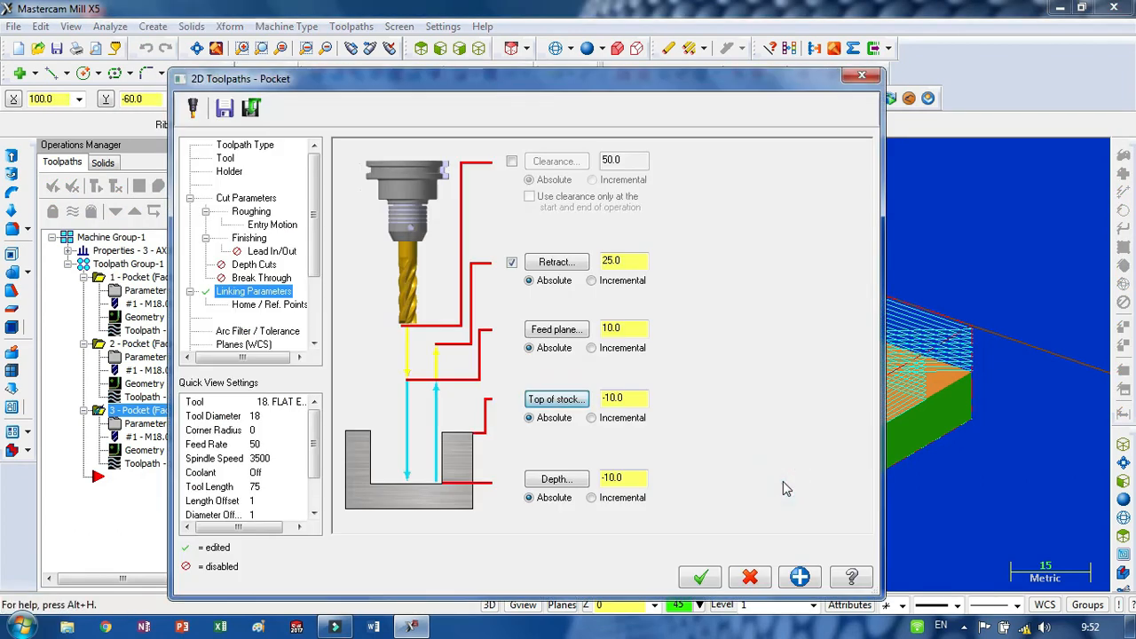
click(552, 400)
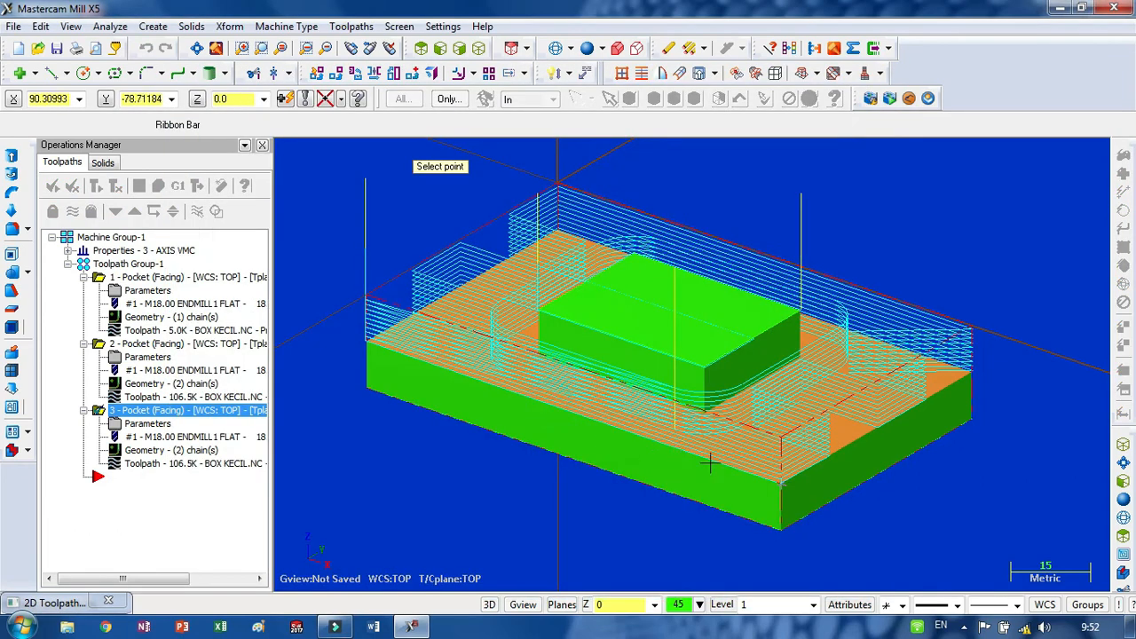
click(785, 493)
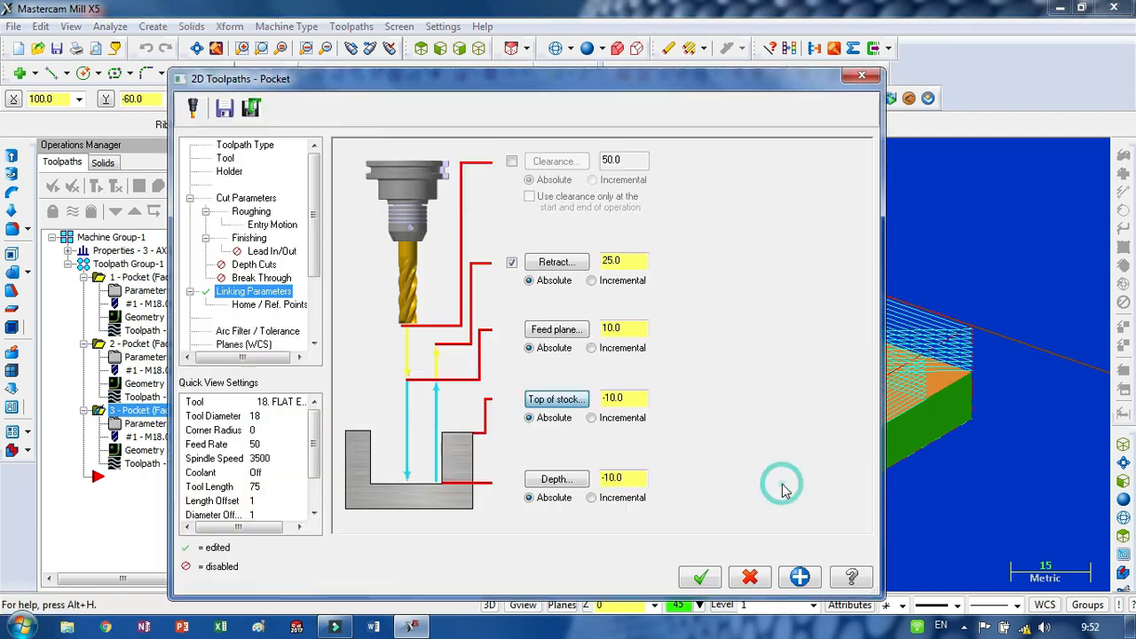
click(556, 408)
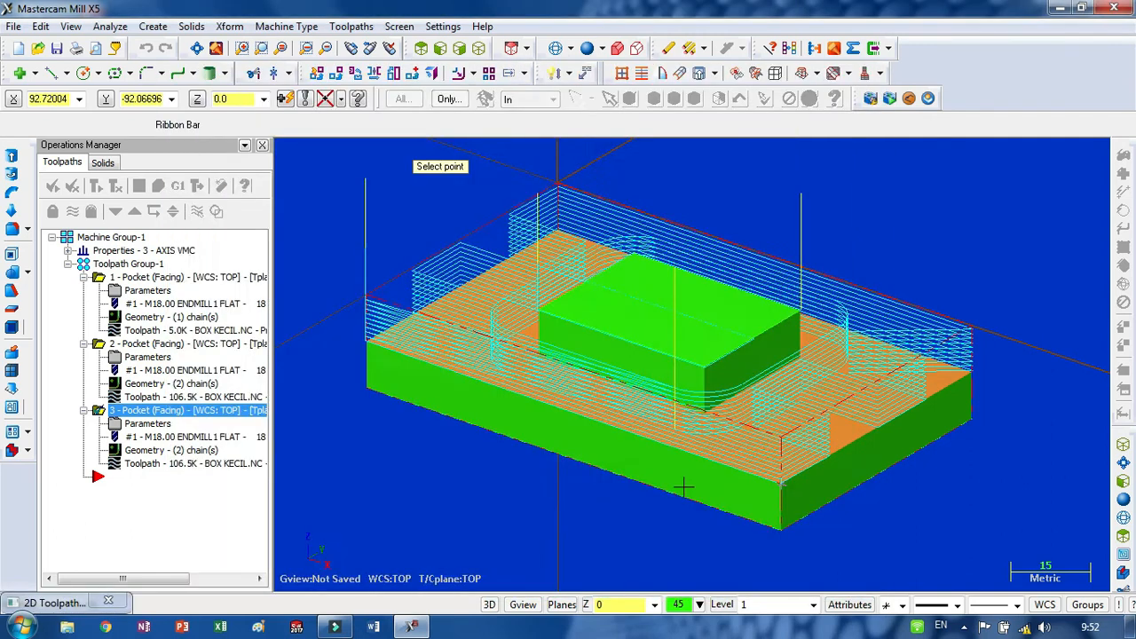
click(784, 494)
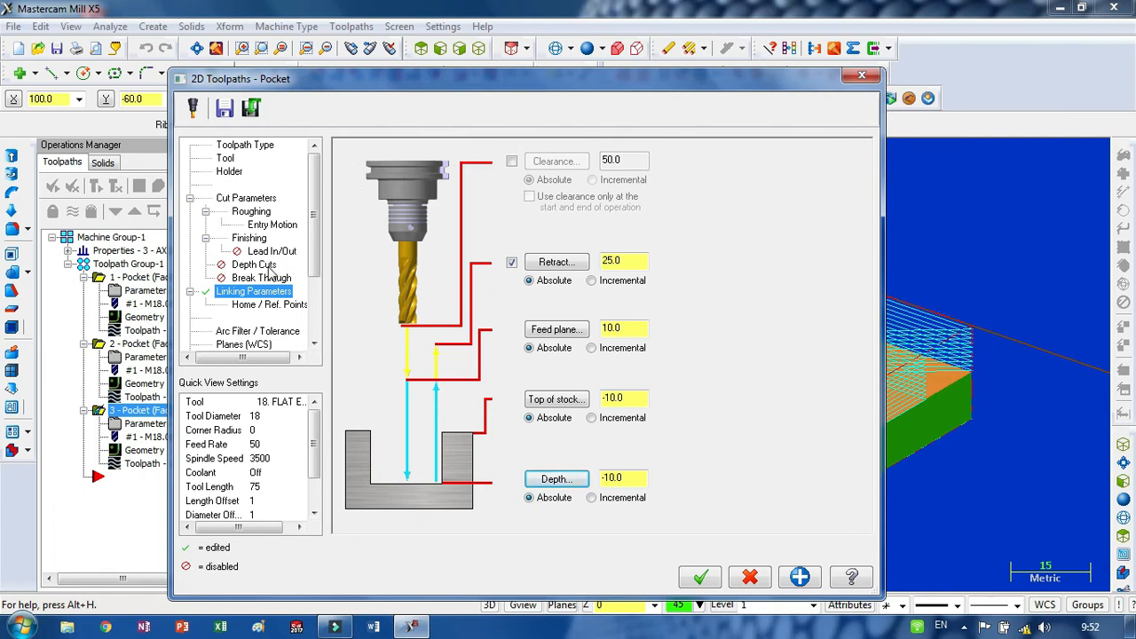
Set the third pocket's stock to leave on walls and floors to 0 and accept the parameters
click(270, 202)
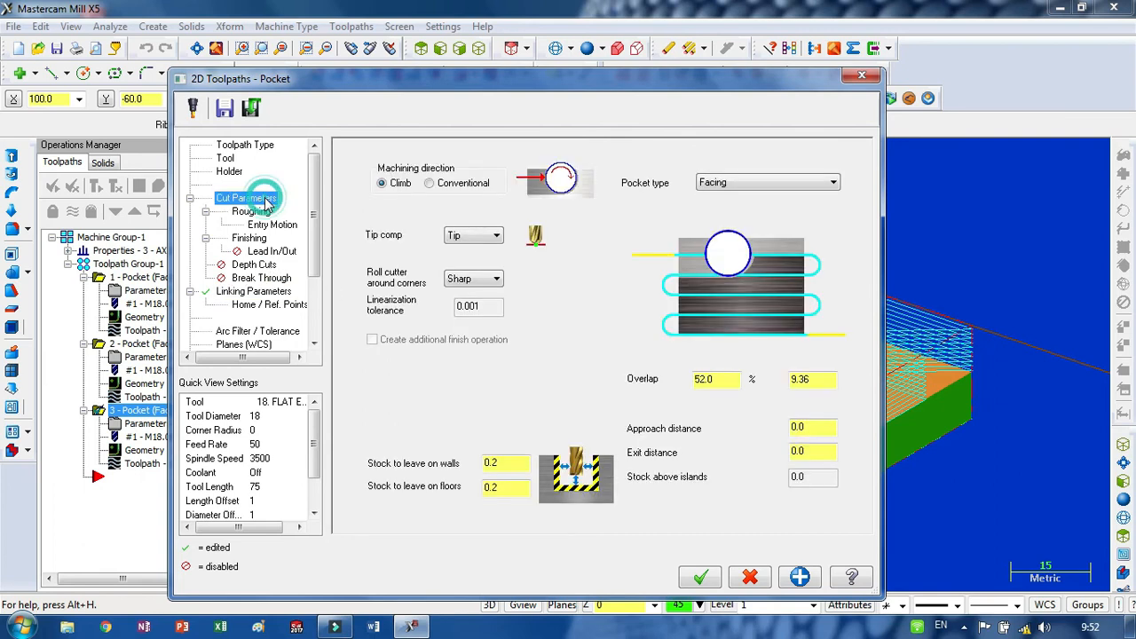
double_click(498, 463)
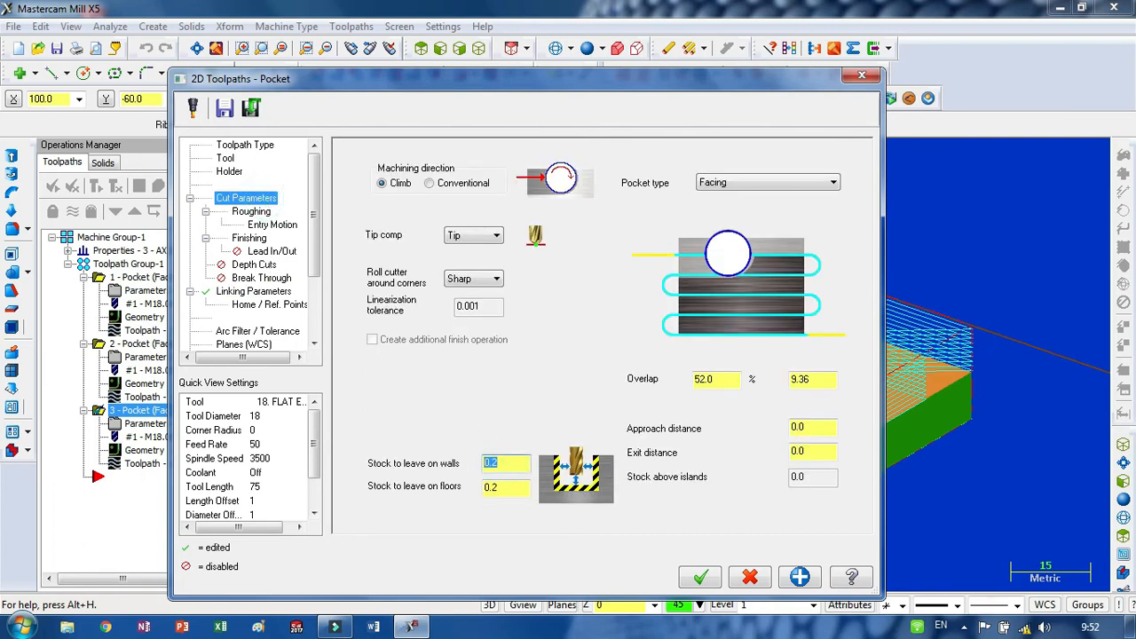
text(0)
key(Tab)
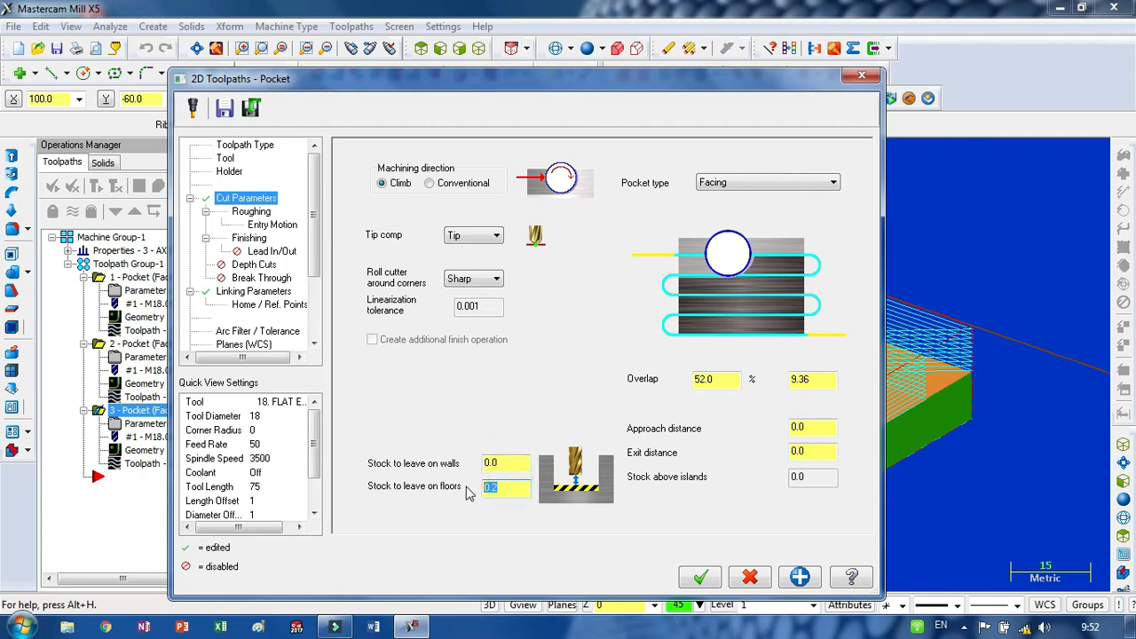
click(699, 577)
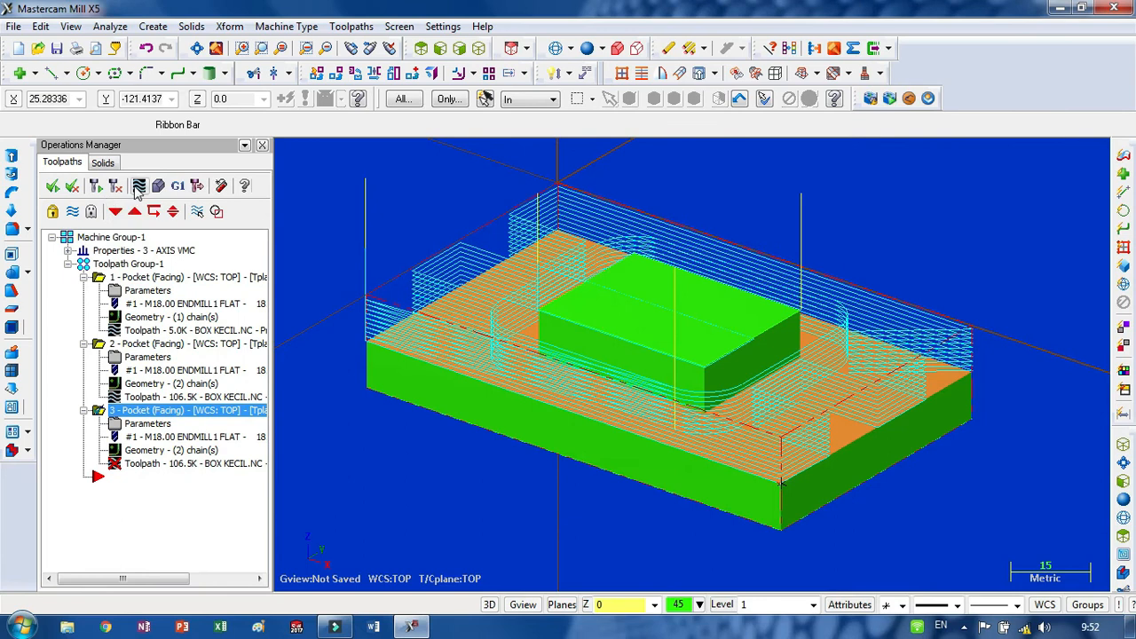
Regenerate the third pocket's toolpath and close its backplot
click(140, 185)
click(236, 309)
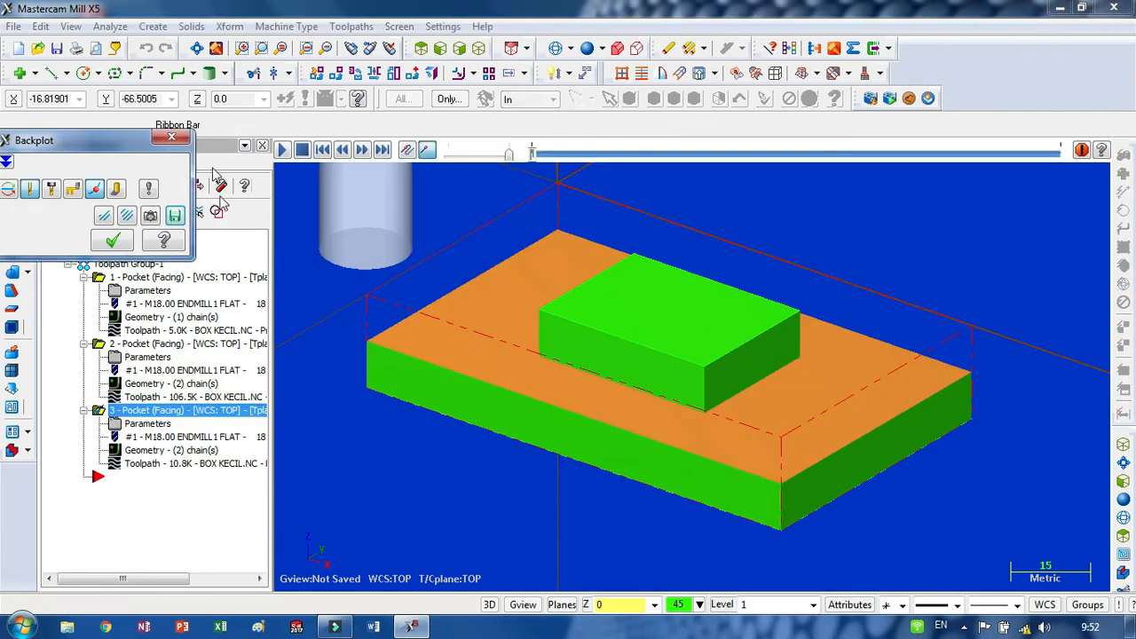
click(172, 137)
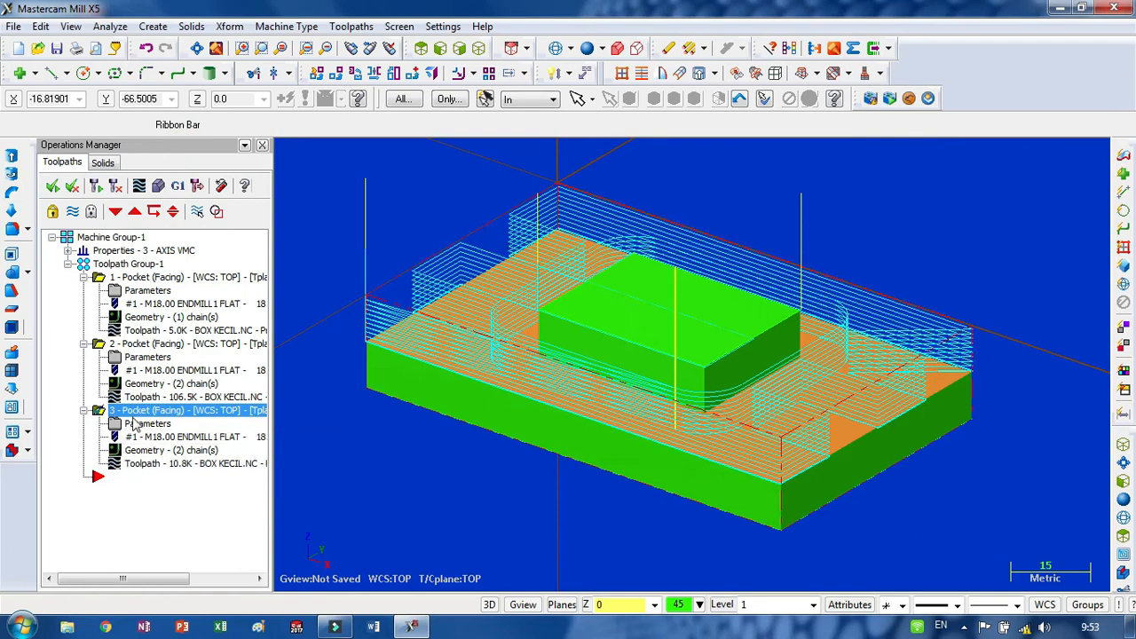
Simulate the third pocket's toolpath in Verify, close it, and review the operation's cut parameters
click(157, 186)
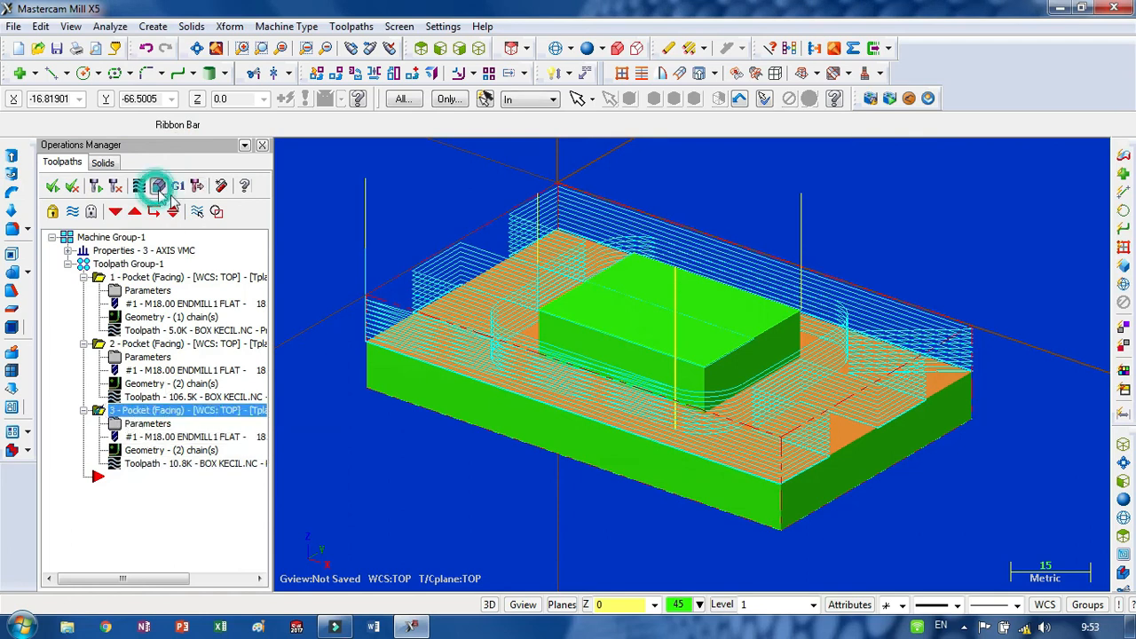
click(131, 69)
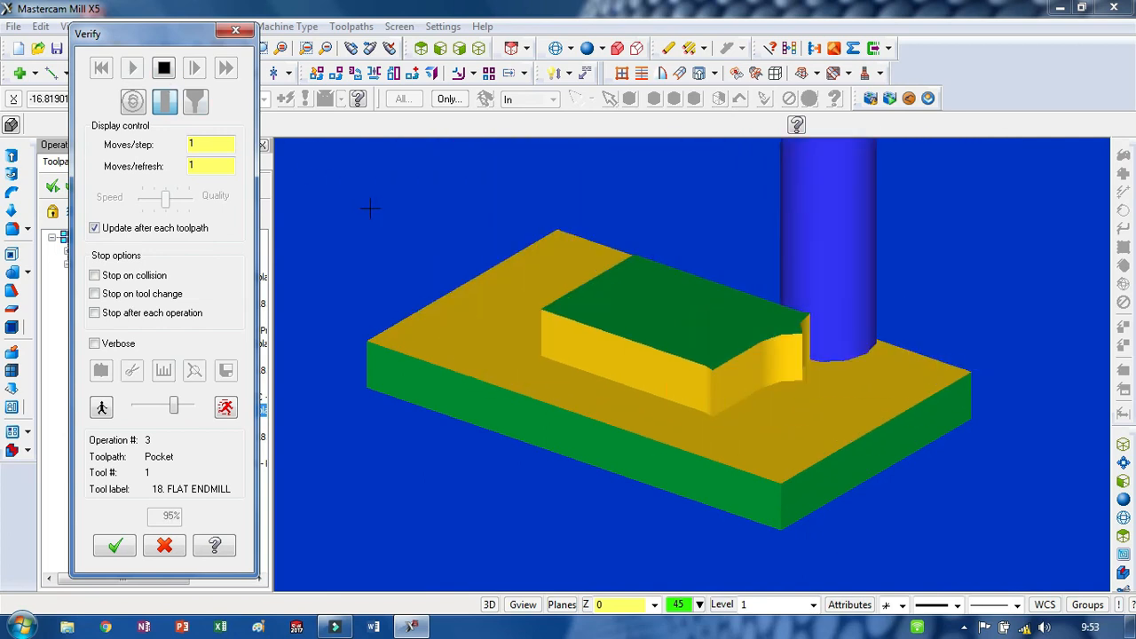
click(233, 33)
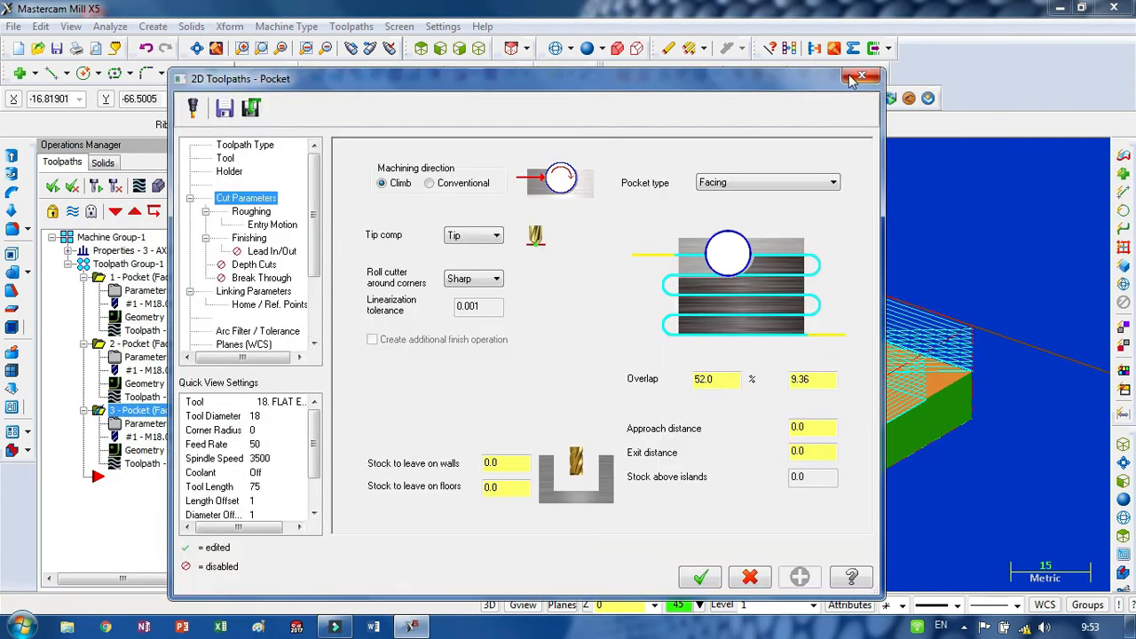
click(868, 79)
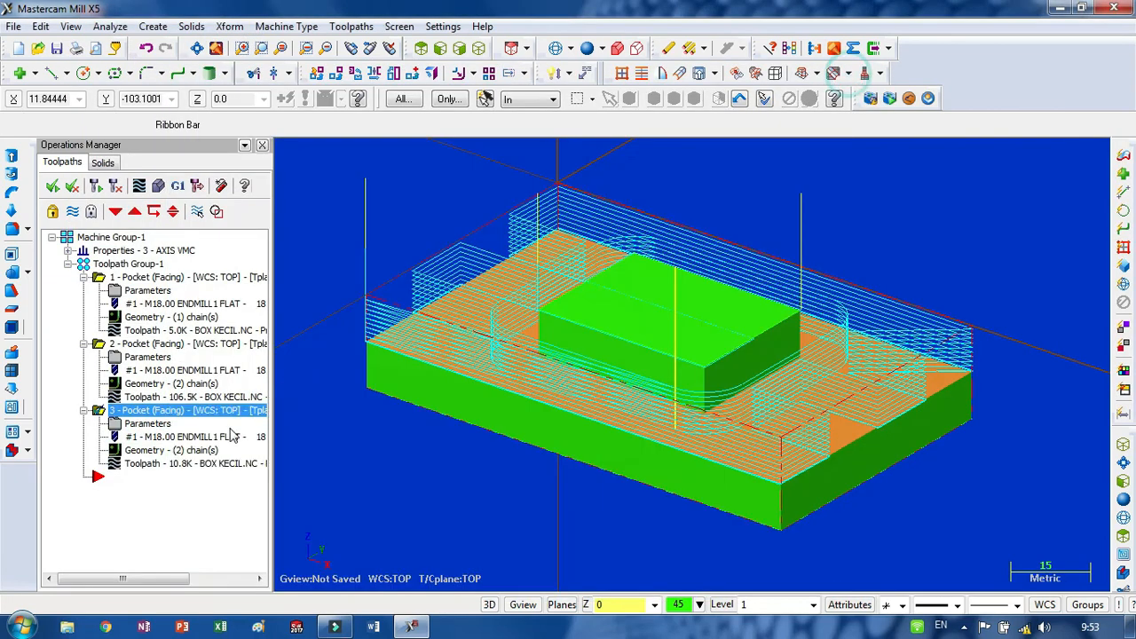
Redefine the third pocket's 18 mm flat end mill as tool 2 with feed rate 700 and spindle speed 5000
double_click(146, 438)
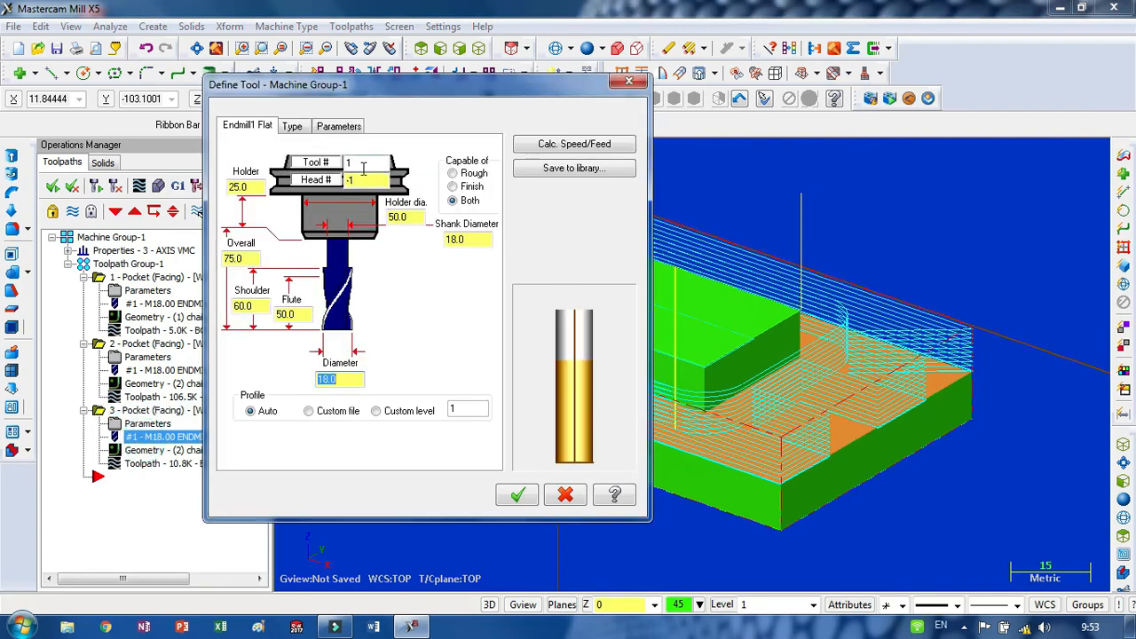
click(363, 165)
click(339, 126)
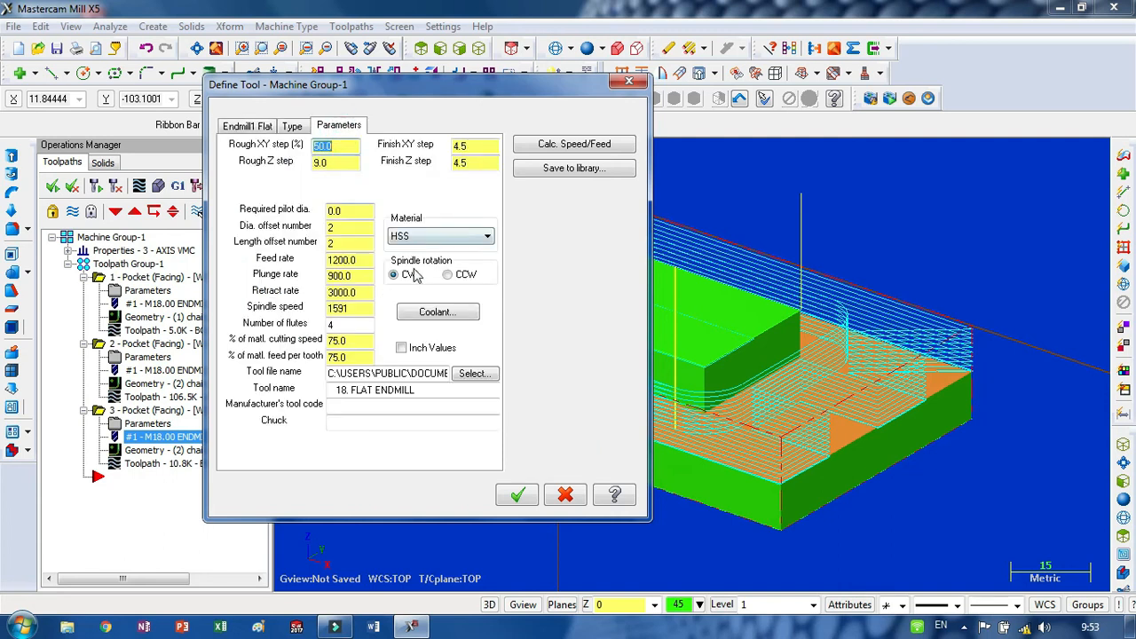
click(345, 263)
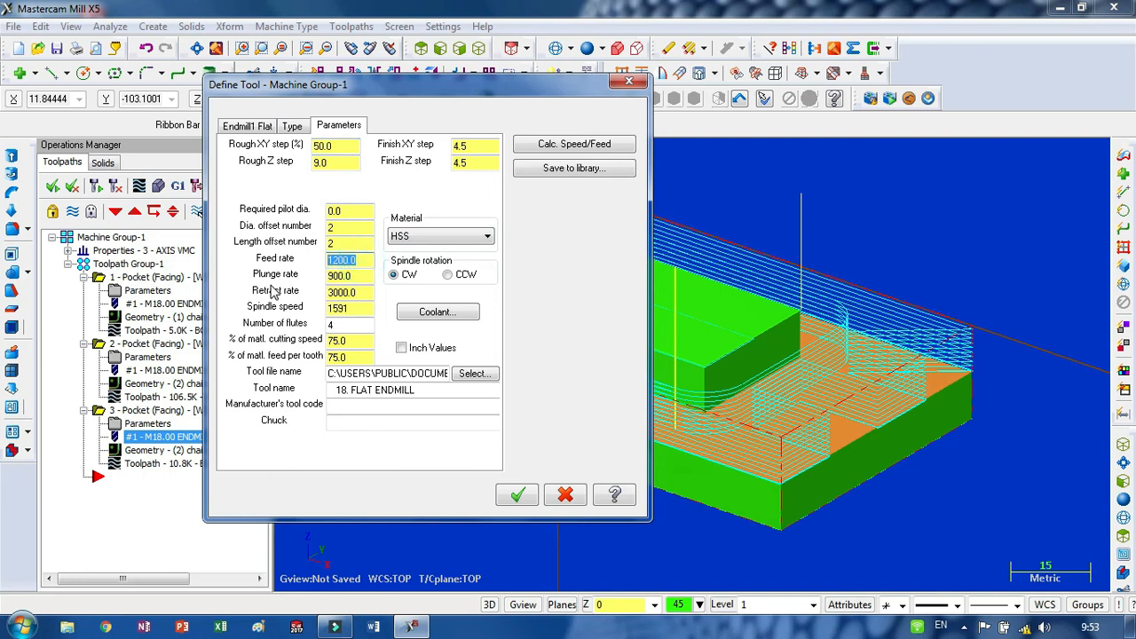
text(700)
click(355, 309)
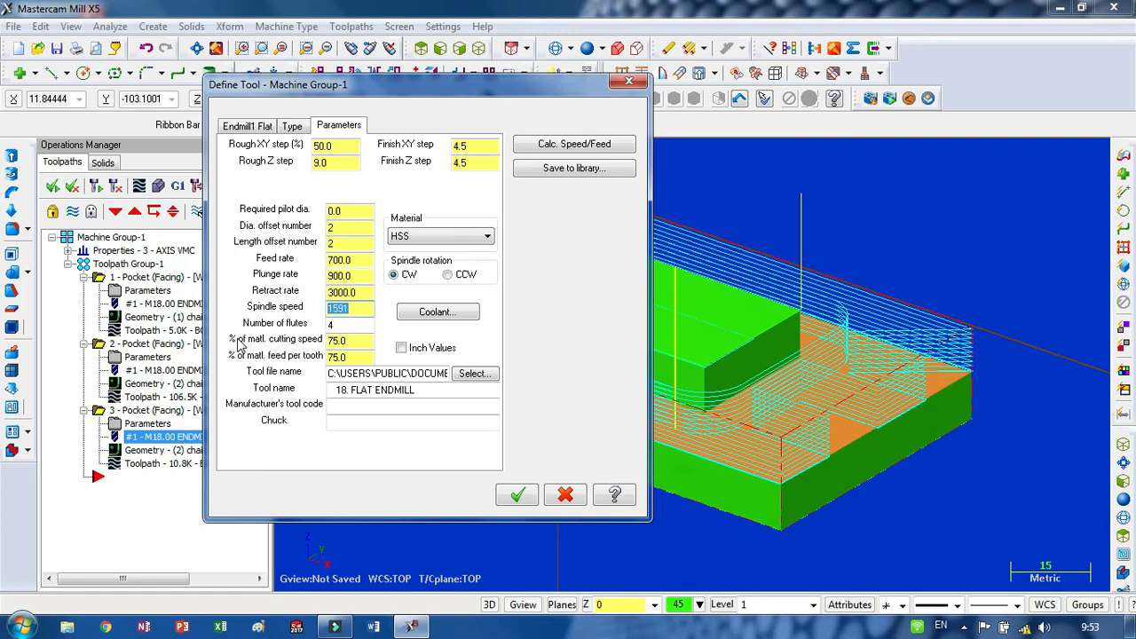
text(5000)
click(364, 325)
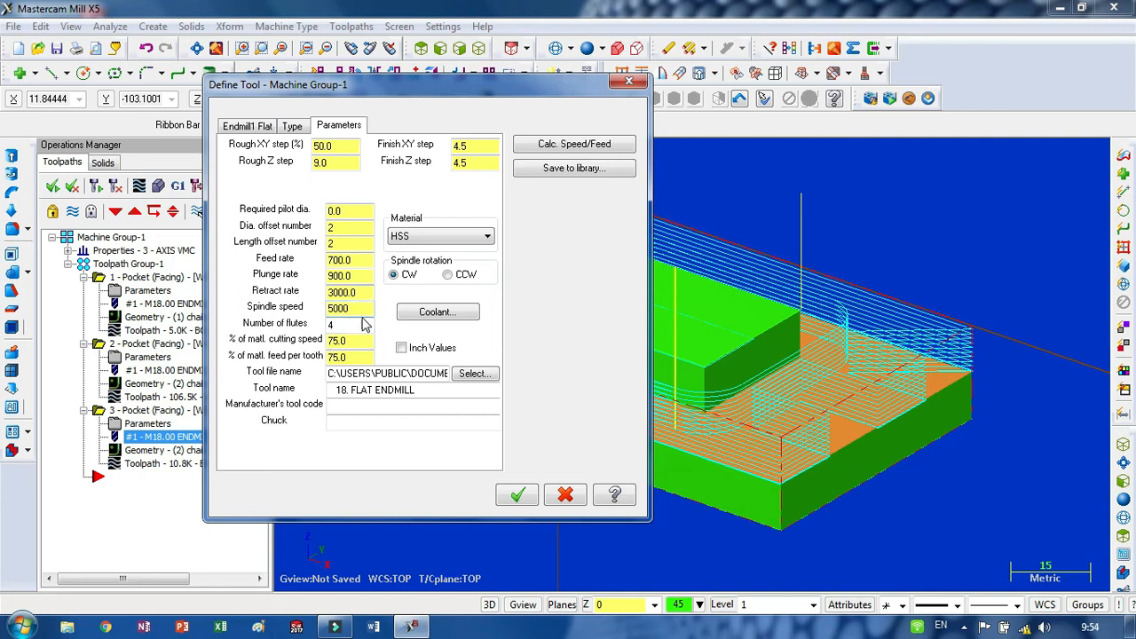
Save the edited tool definition as a new tool and regenerate the third pocket's toolpath
click(520, 497)
click(54, 227)
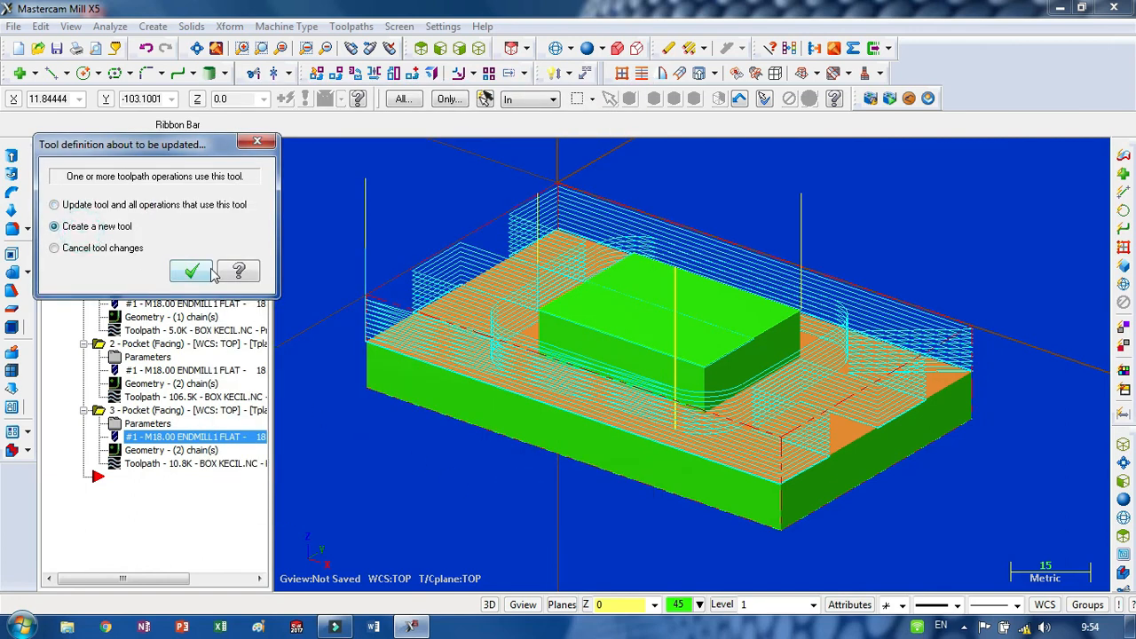
click(191, 270)
click(313, 266)
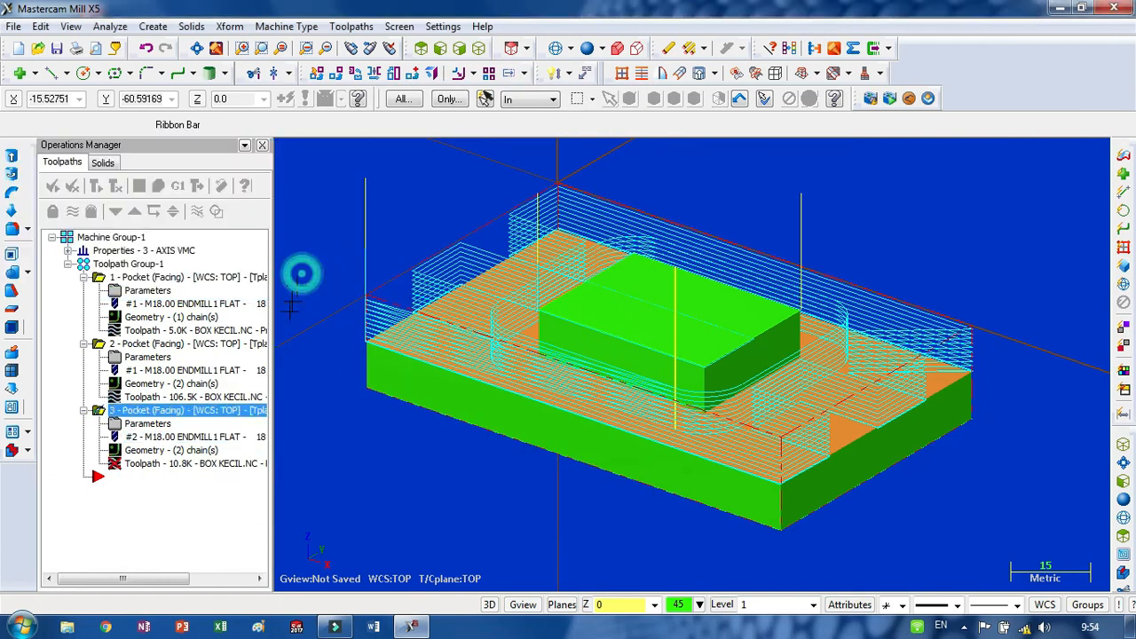
click(116, 188)
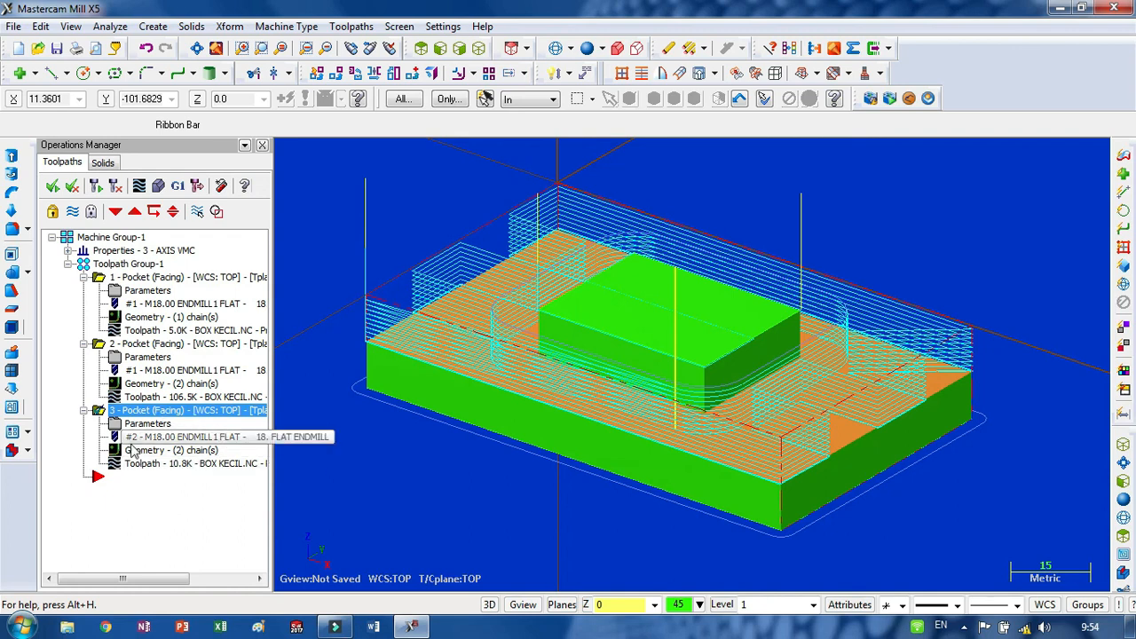
Simulate all three pocket operations in Verify at a faster playback speed, and close the simulation
click(170, 412)
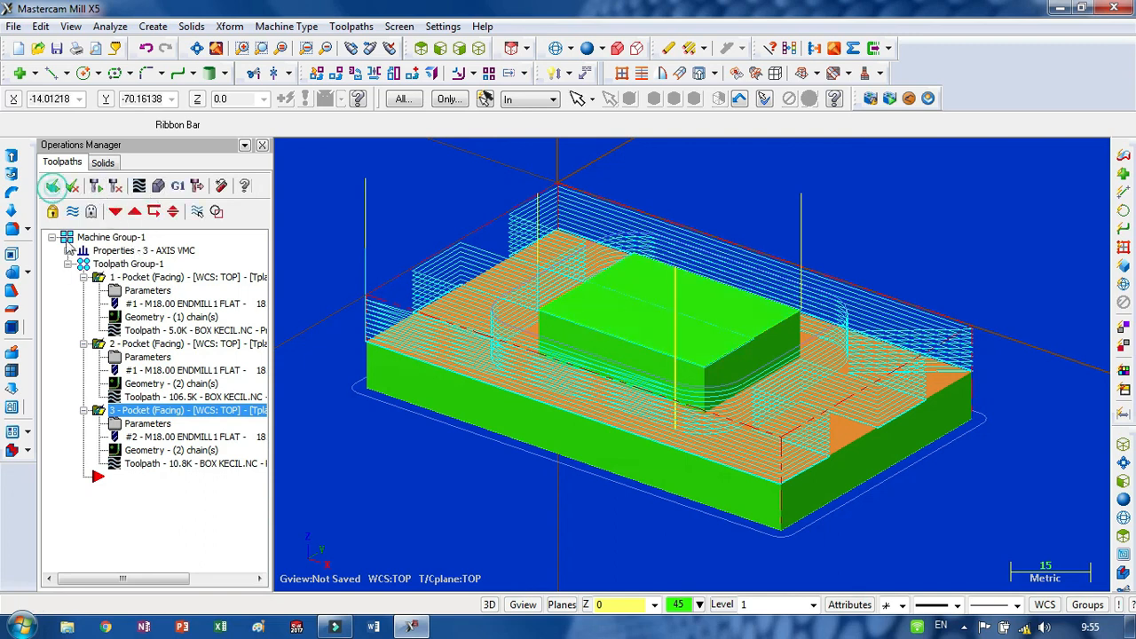
click(158, 186)
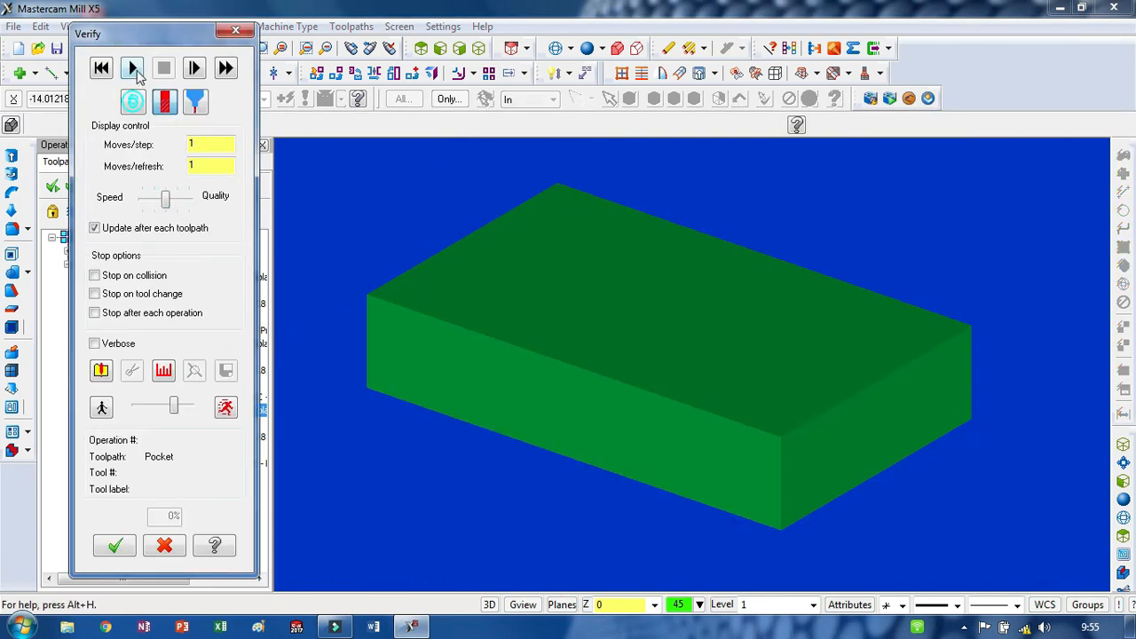
click(133, 69)
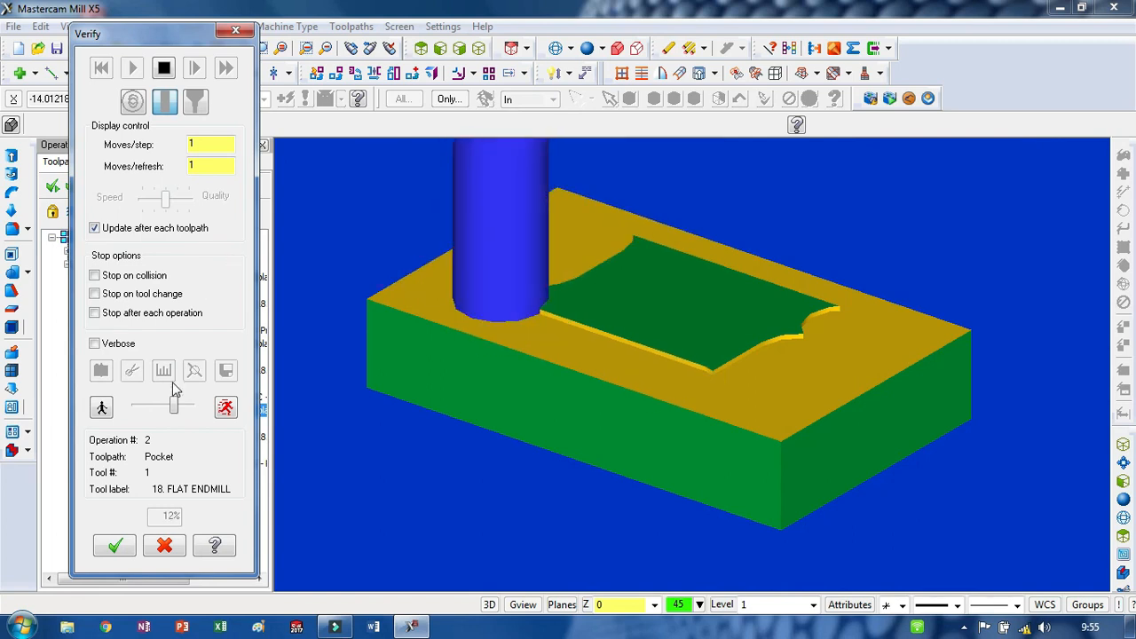
drag(176, 404, 193, 409)
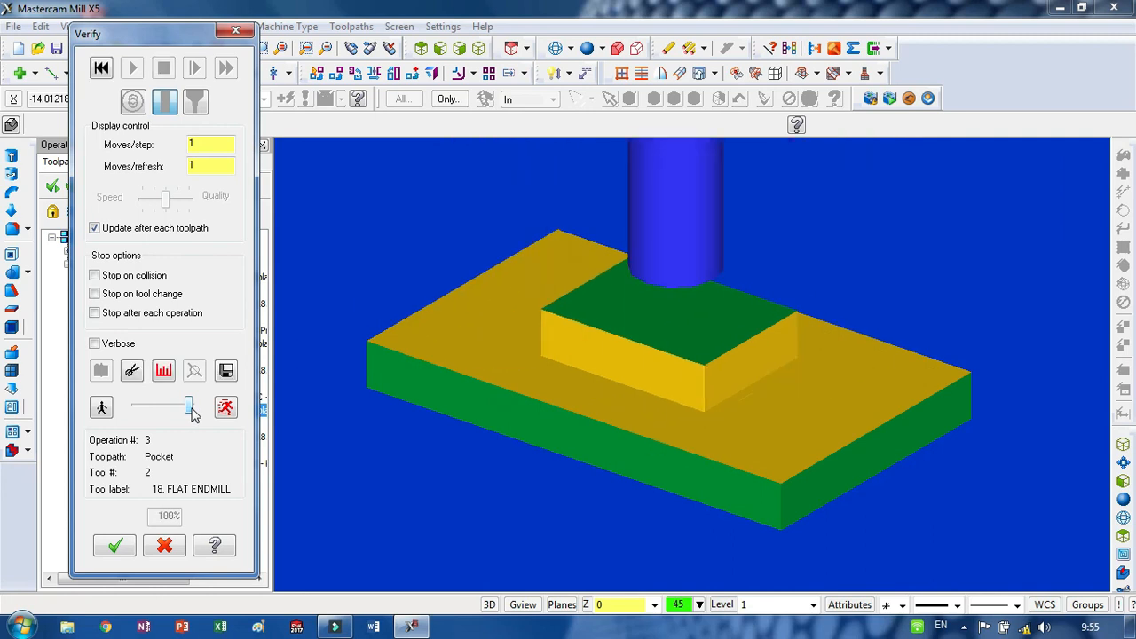
click(115, 546)
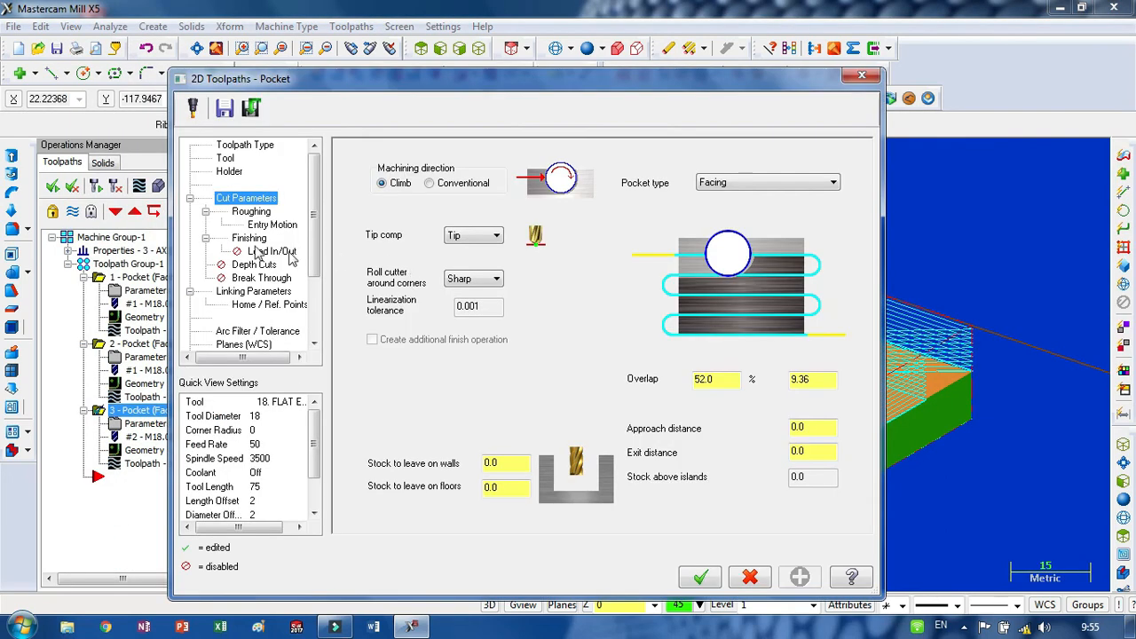
Review the third pocket's roughing stepover and facing overlap settings, and accept the parameters
click(252, 212)
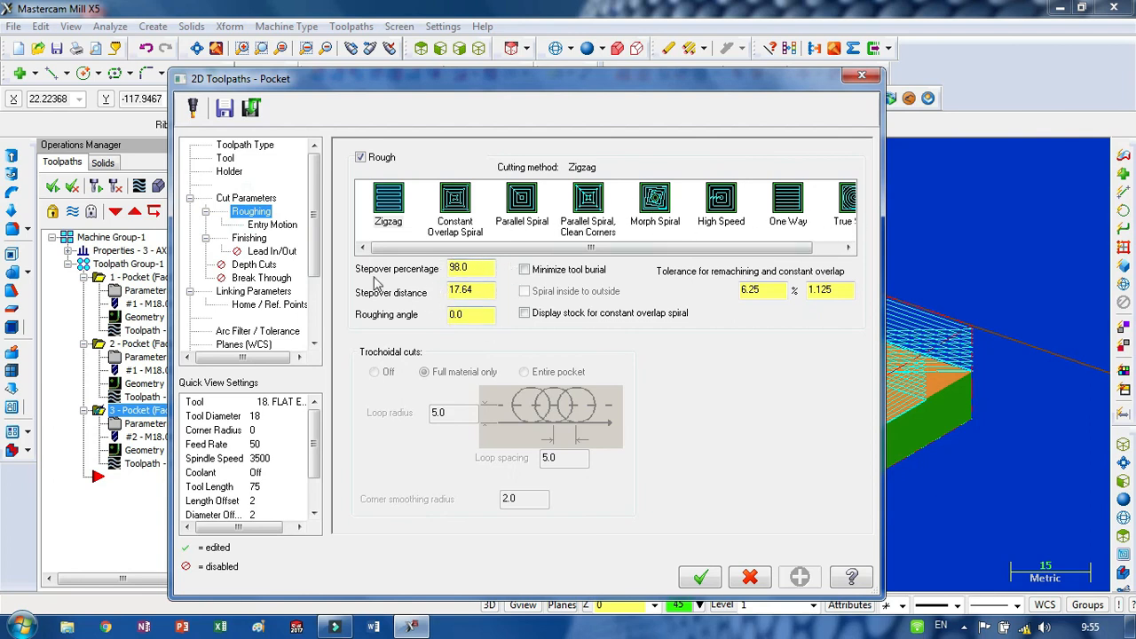
click(249, 198)
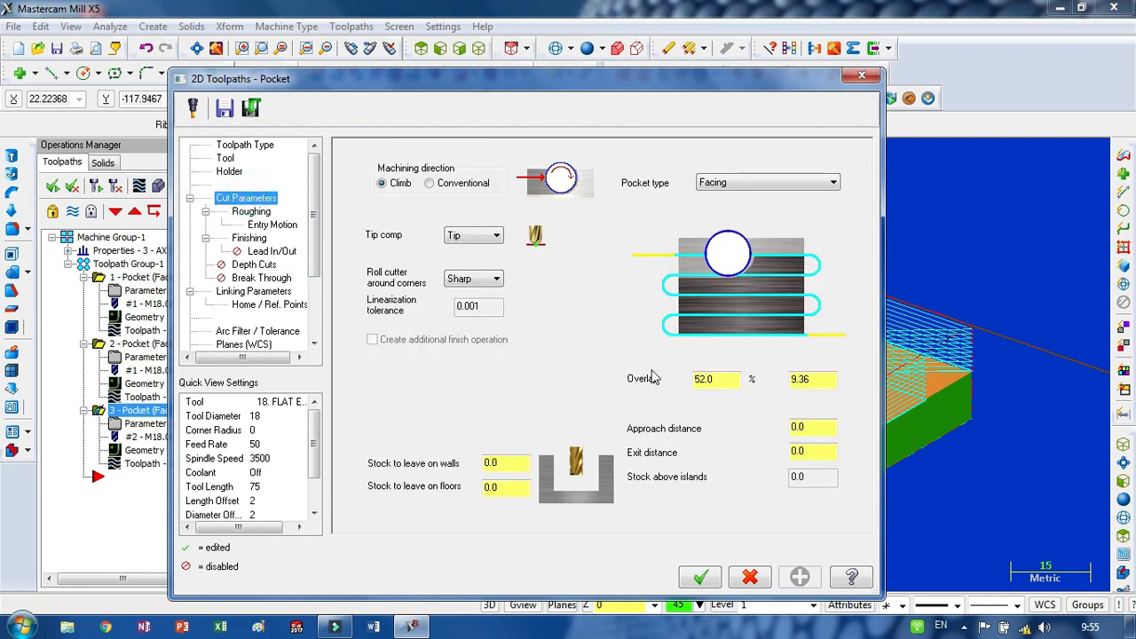
click(698, 579)
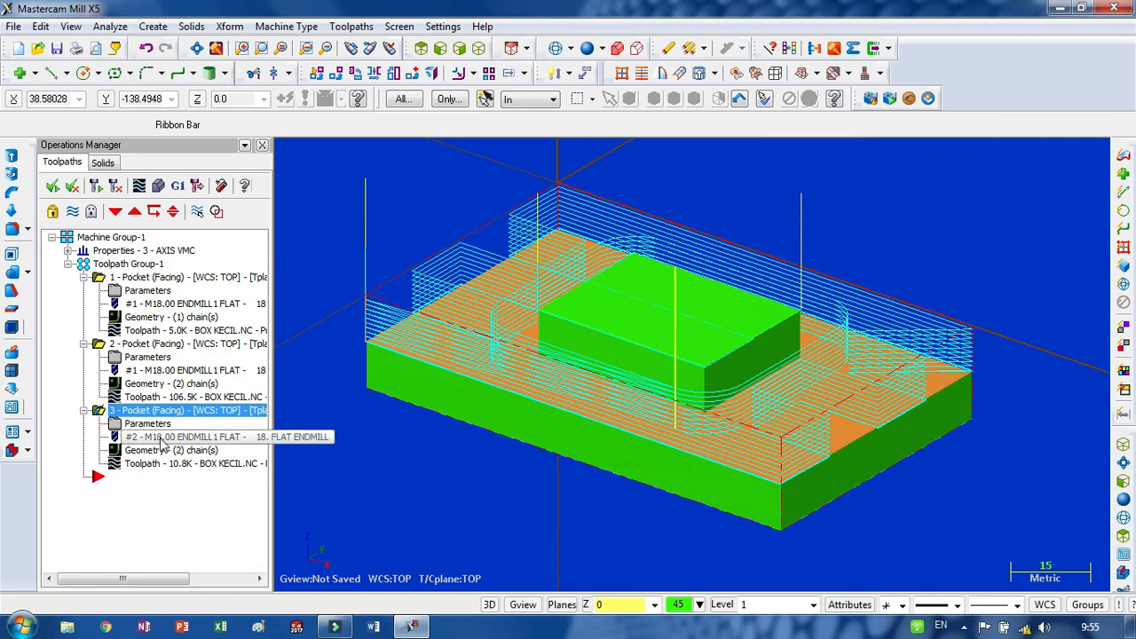
middle_drag(482, 462, 464, 482)
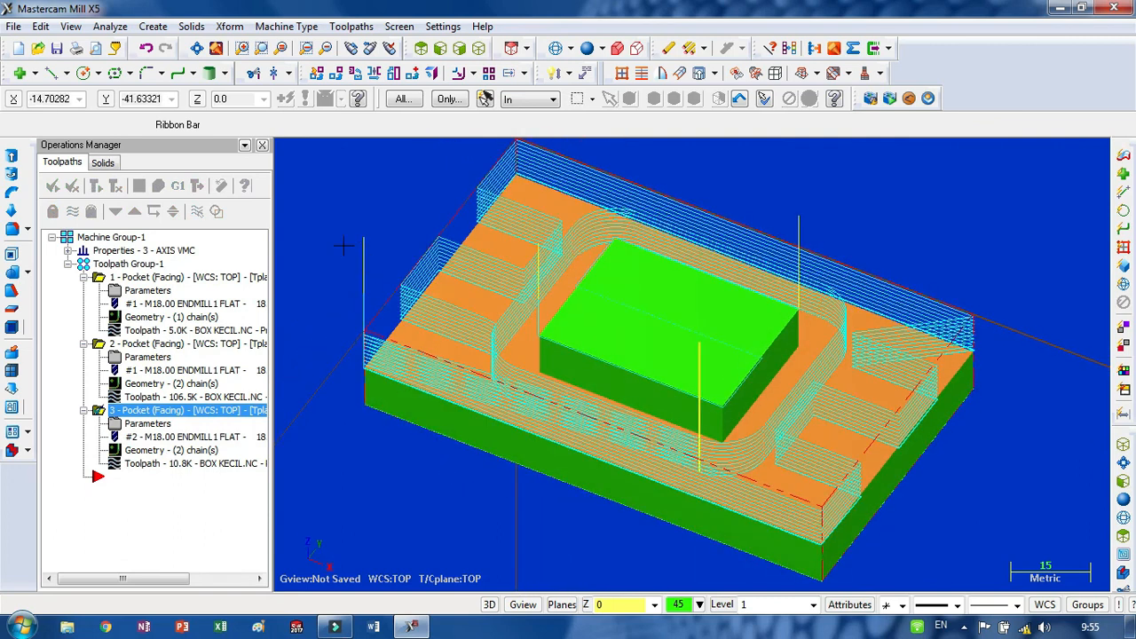
middle_drag(343, 245, 377, 247)
scroll(425, 397, down, 1)
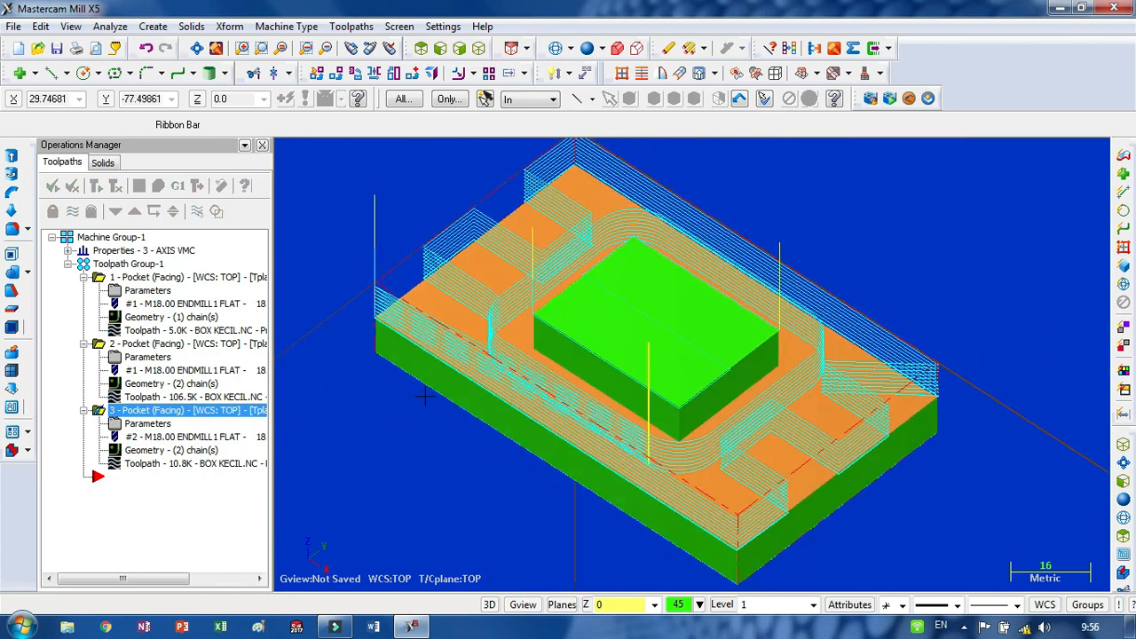